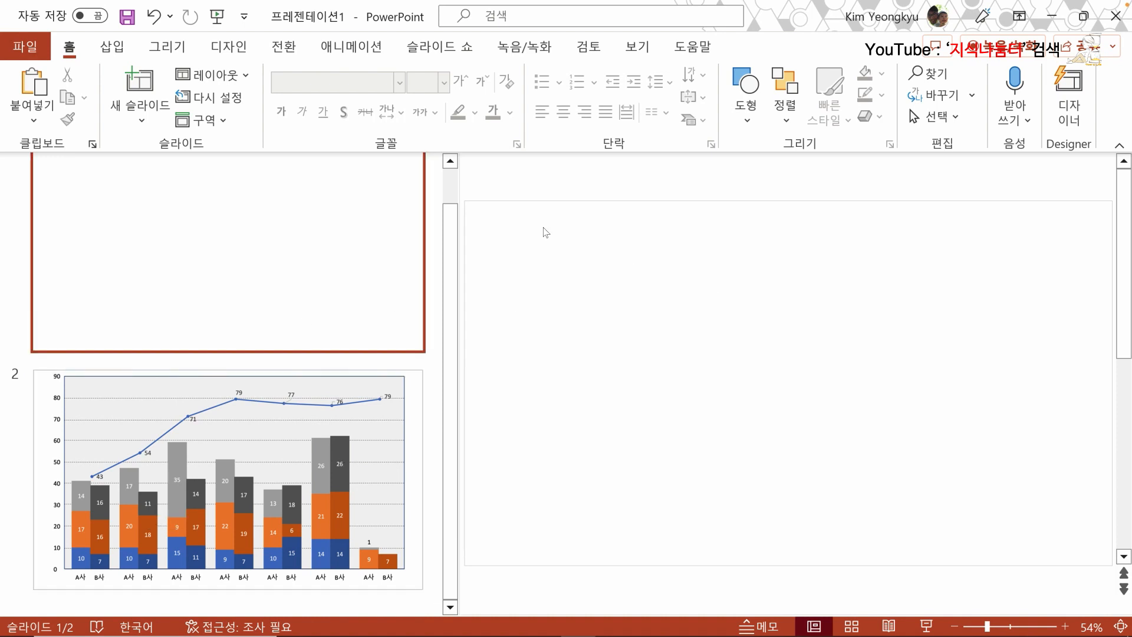
- Insert a stacked column chart on the blank first slide and enlarge its data sheet to show more rows
click(121, 51)
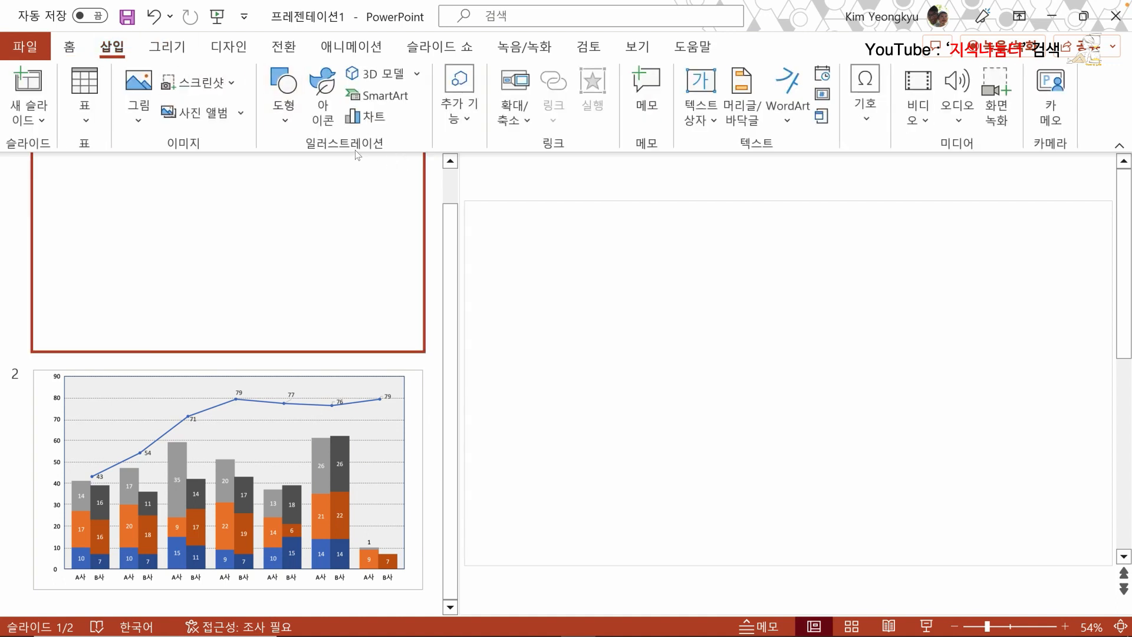
click(372, 118)
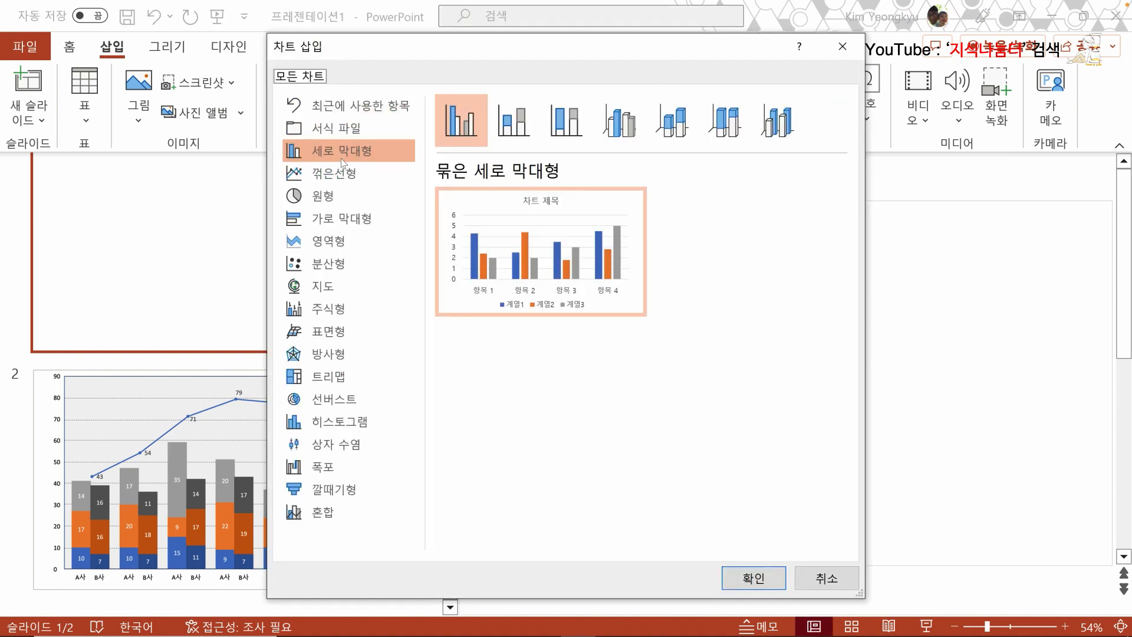
click(508, 131)
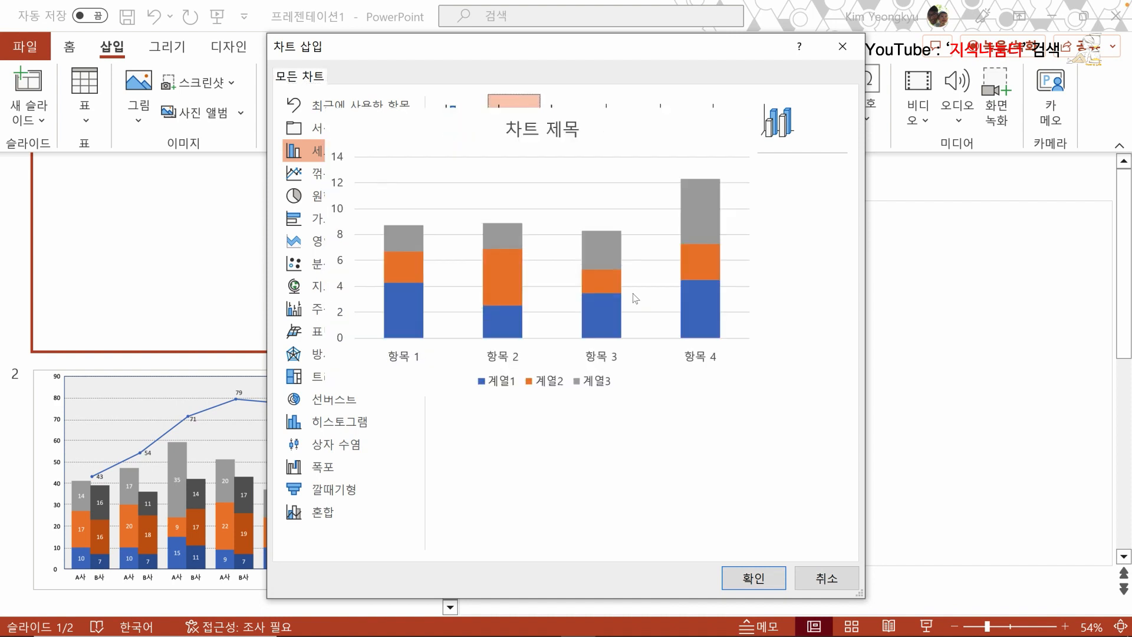
click(759, 582)
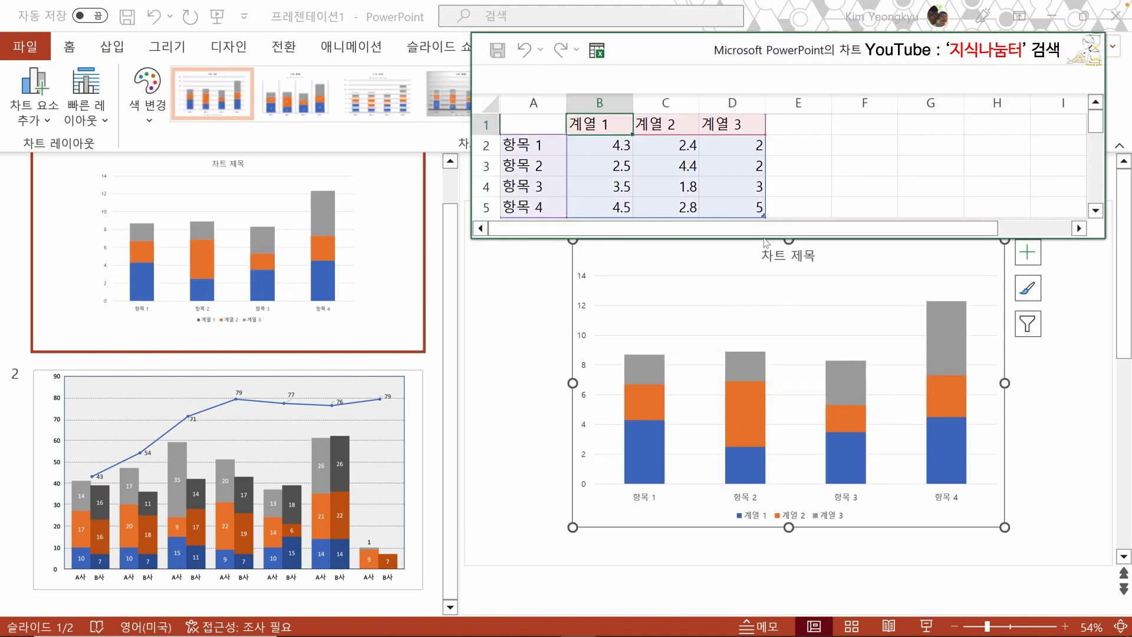
drag(763, 238, 763, 431)
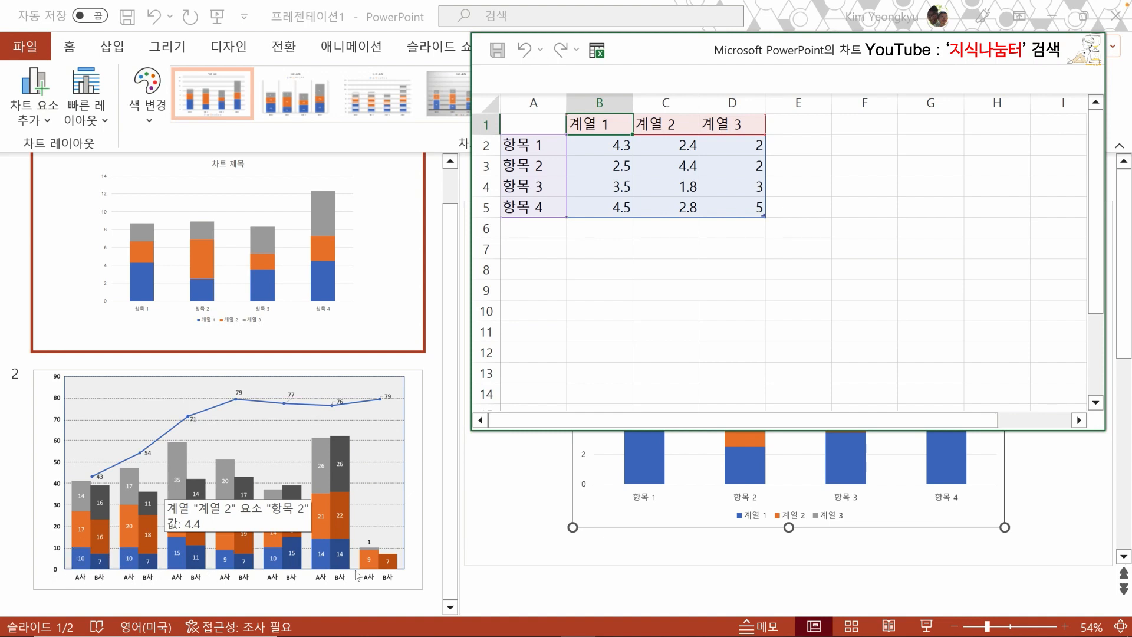
- Replace the chart's category labels with the numbers 1 to 7 in cells A2 to A8 of the data sheet
click(558, 151)
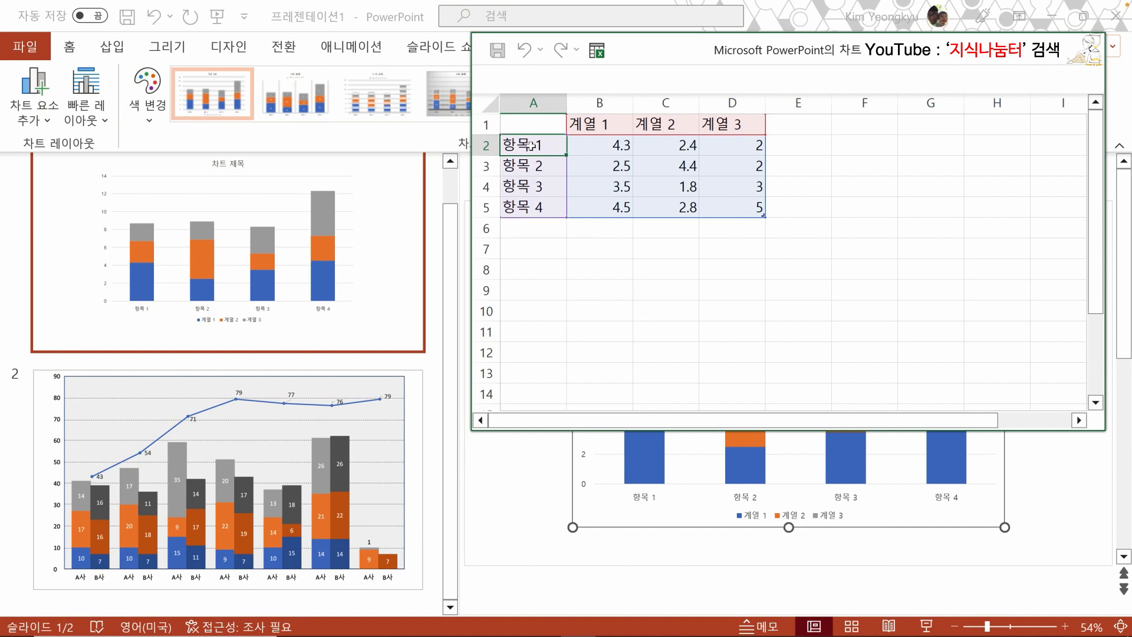
text(1)
key(Return)
text(2)
key(Return)
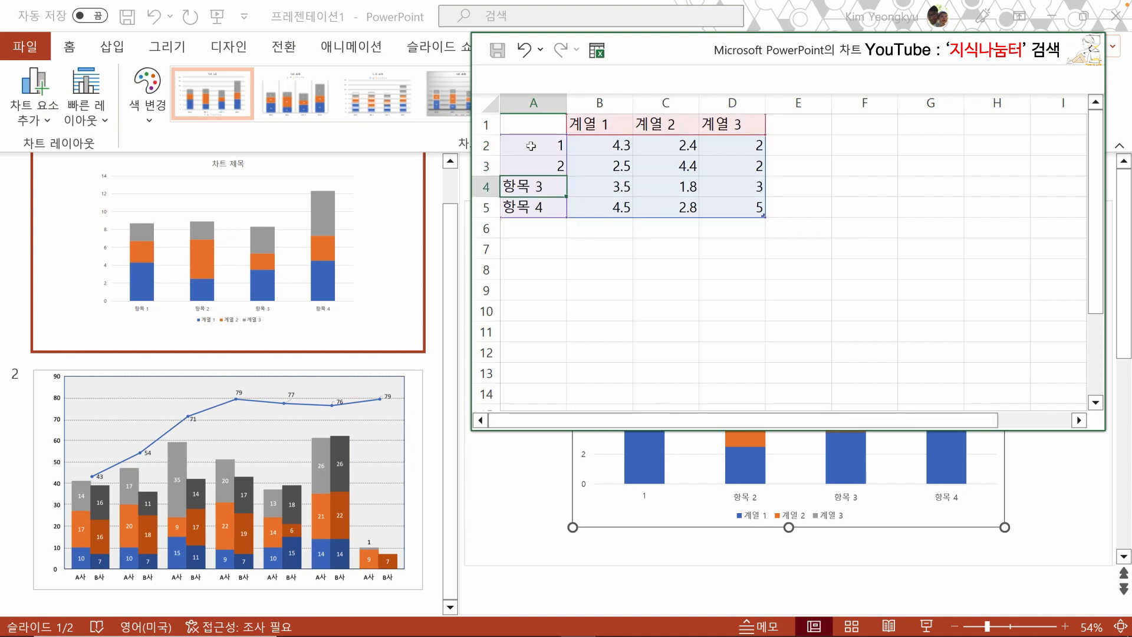
text(3)
key(Return)
key(Return)
key(Up)
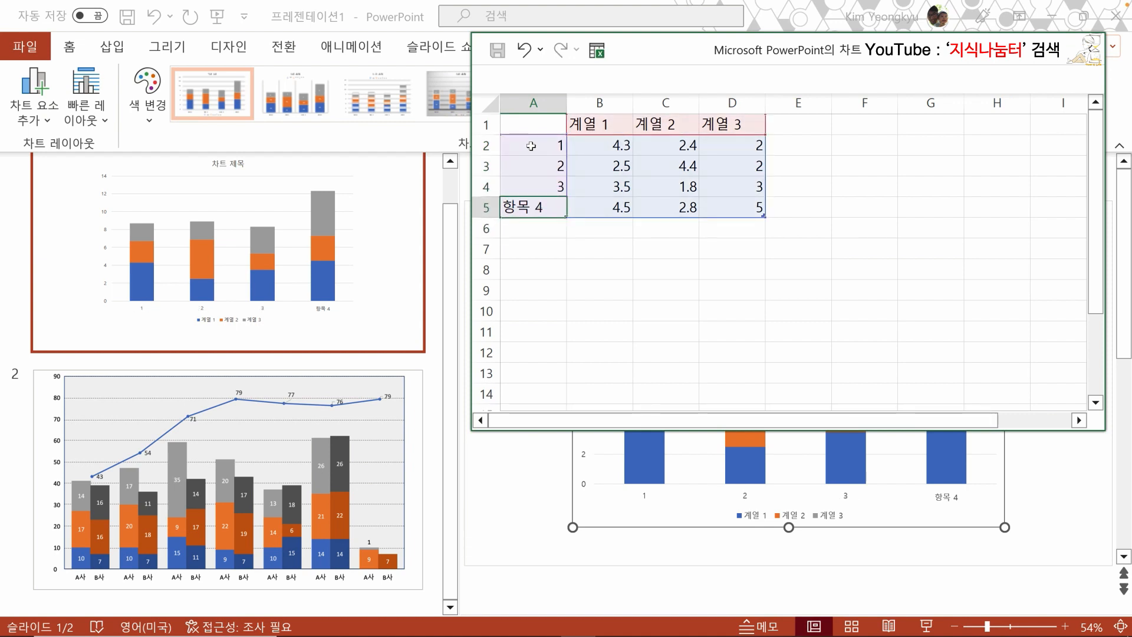
text(4)
key(Return)
text(5)
key(Return)
text(6)
key(Return)
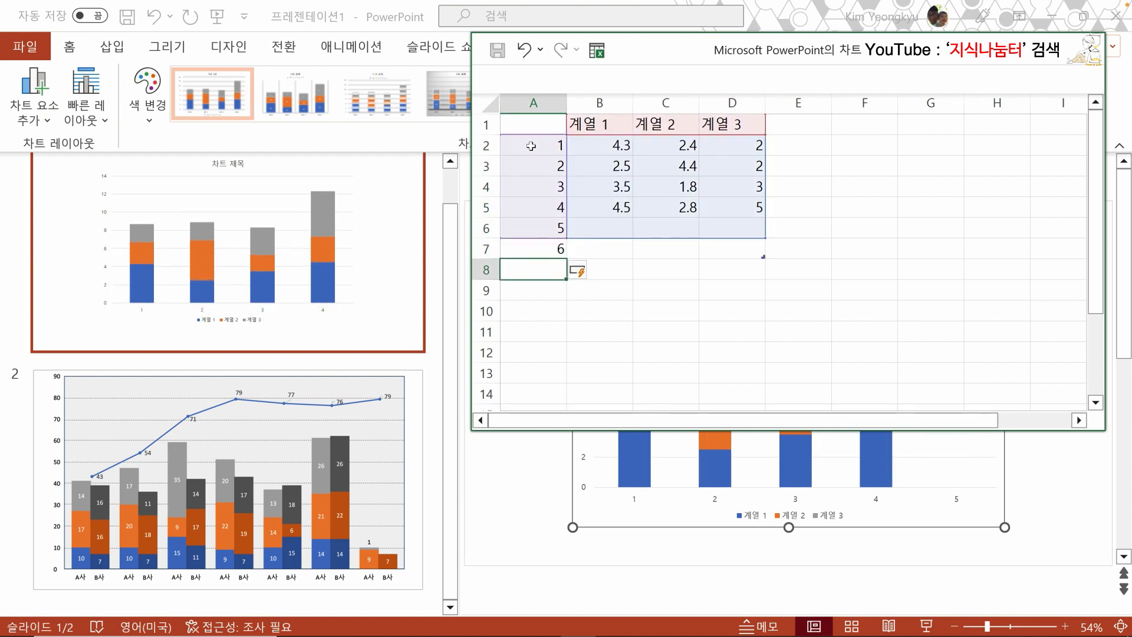
text(7)
key(Return)
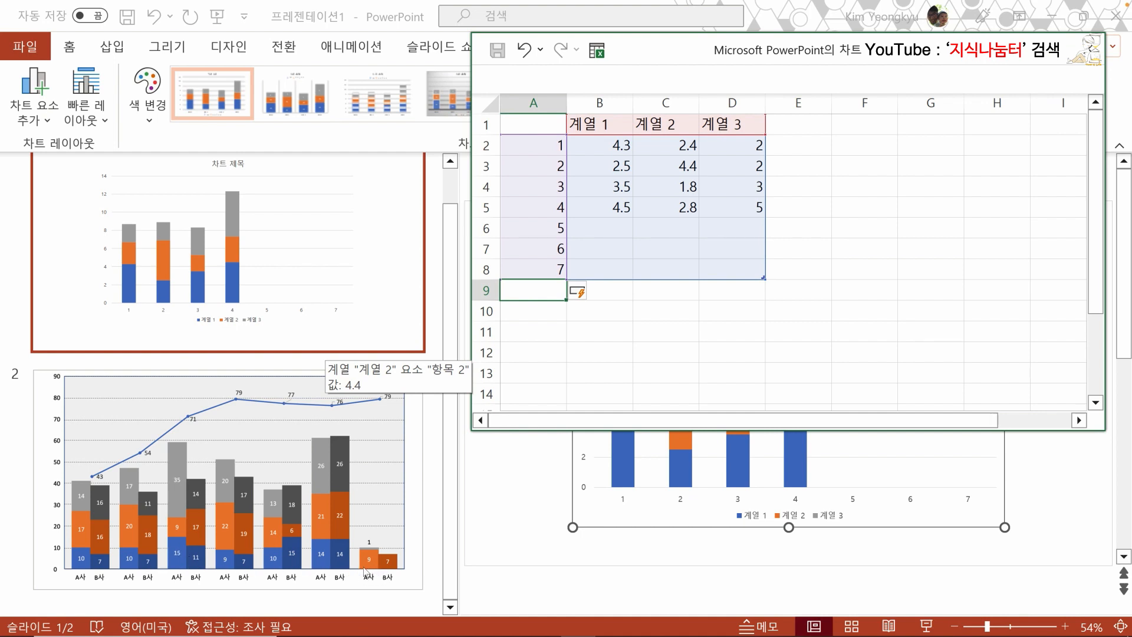
- Fill the 계열 1 column, cells B2 to B8, with the values 10, 10, 15, 9, 10, 14 and 0
click(617, 147)
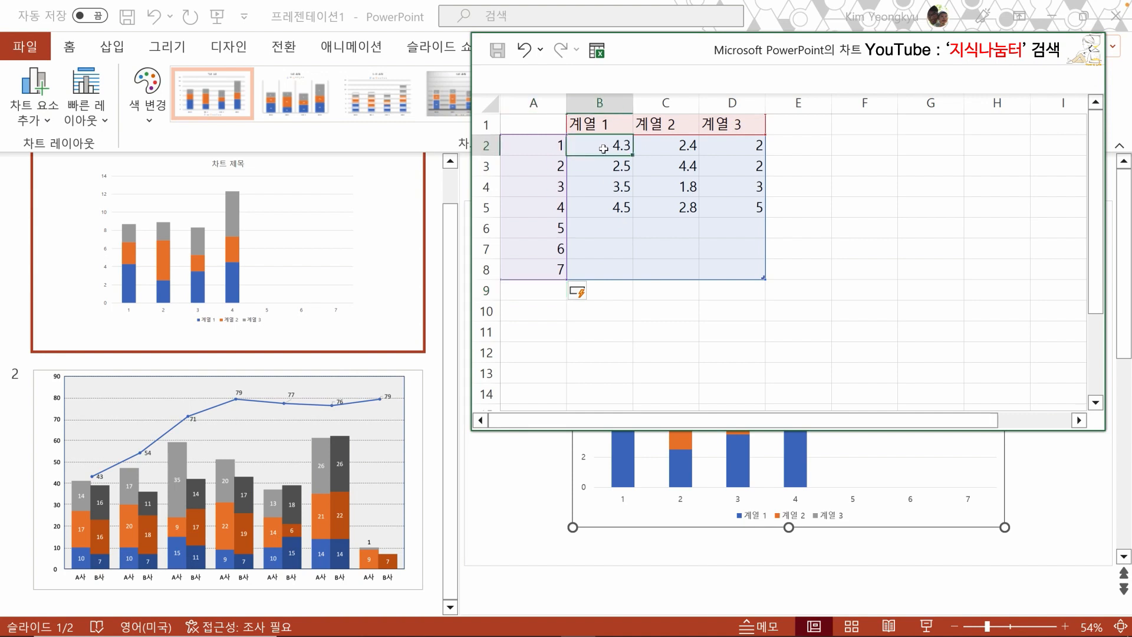
text(10)
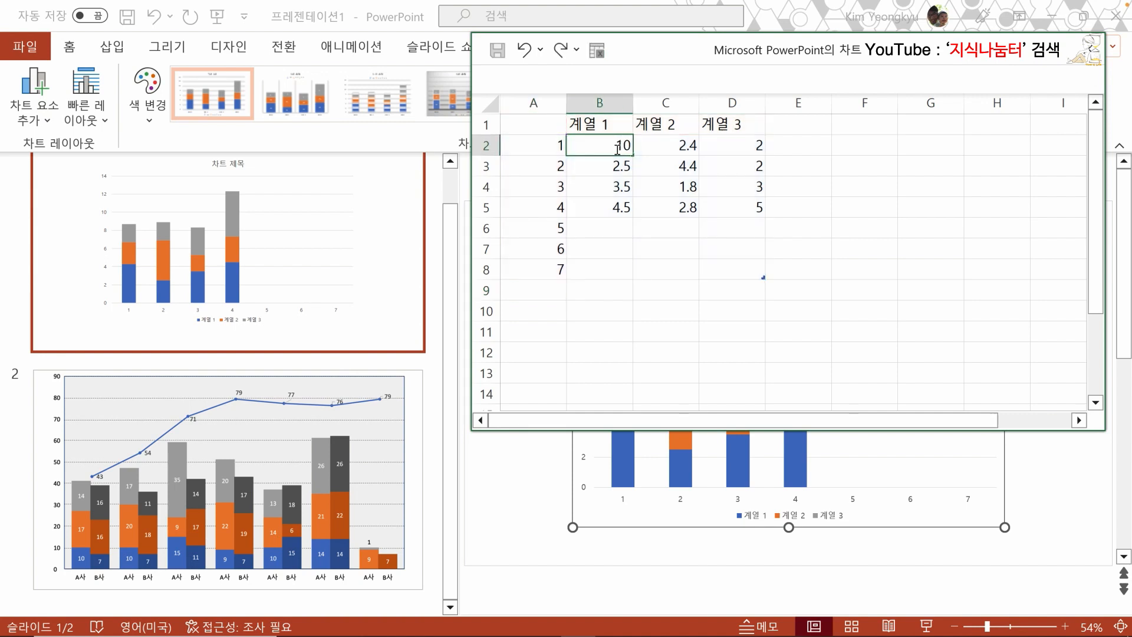
key(Return)
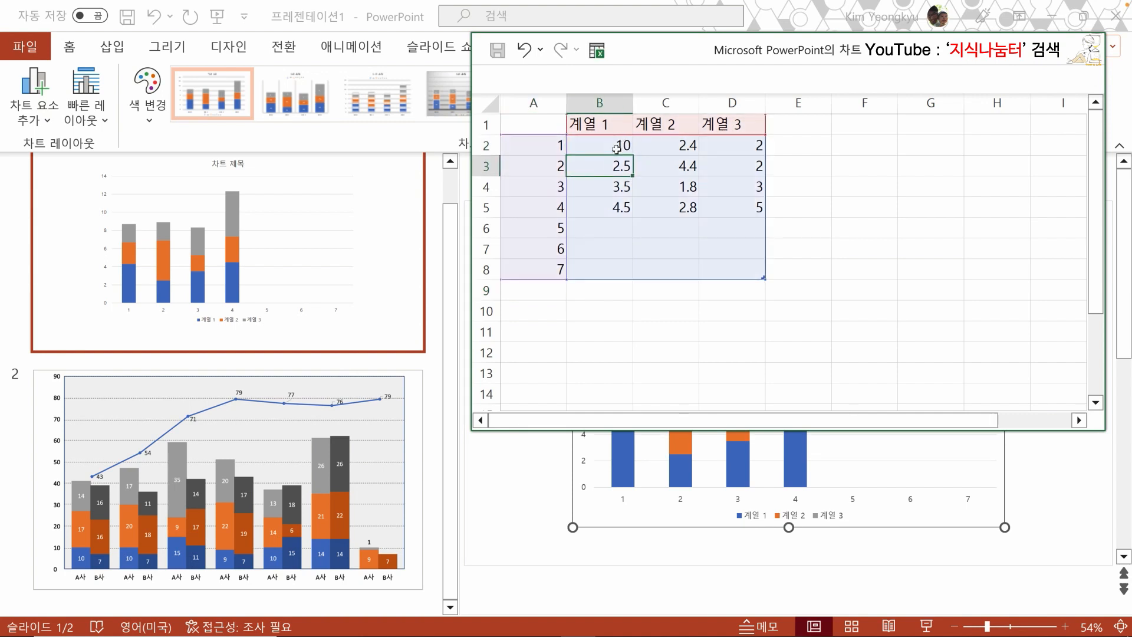
text(10)
key(Return)
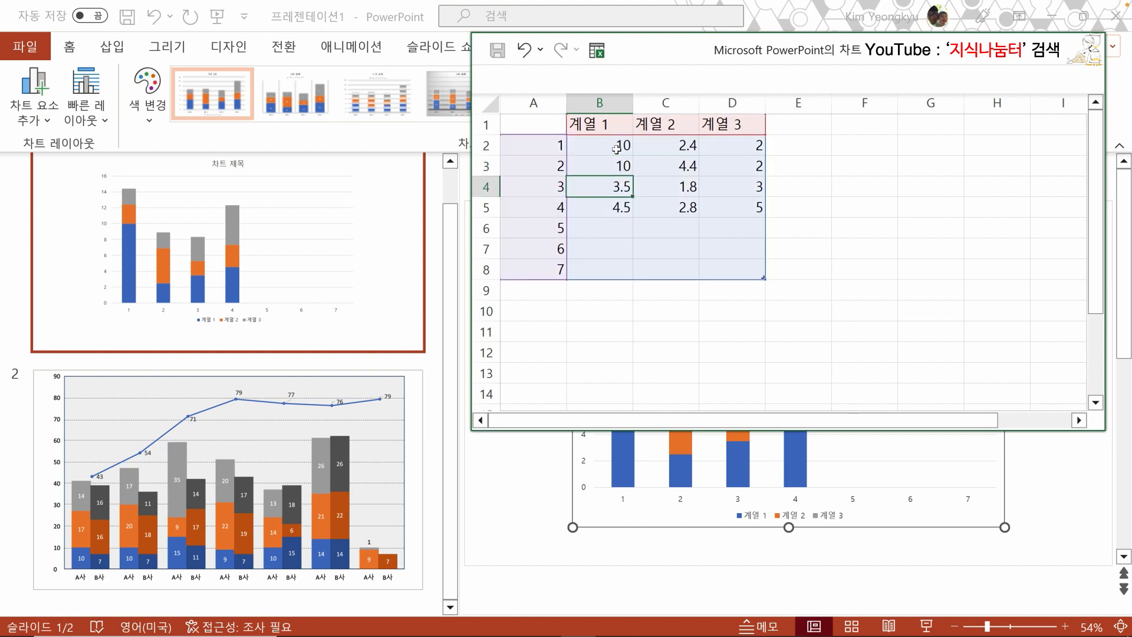
text(15)
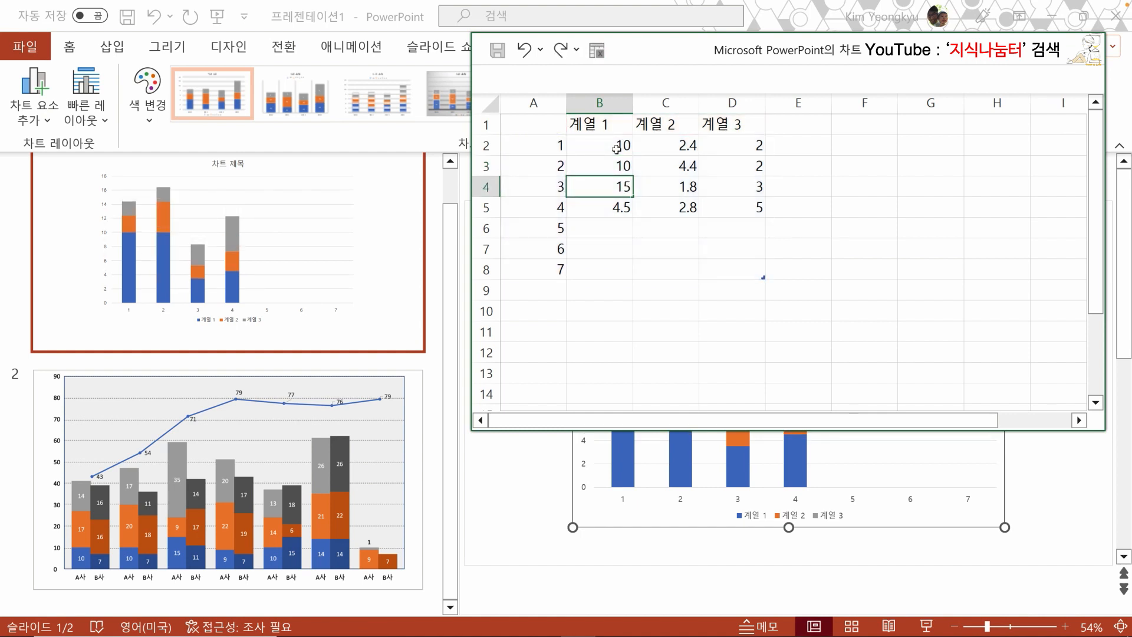
key(Return)
text(9)
key(Return)
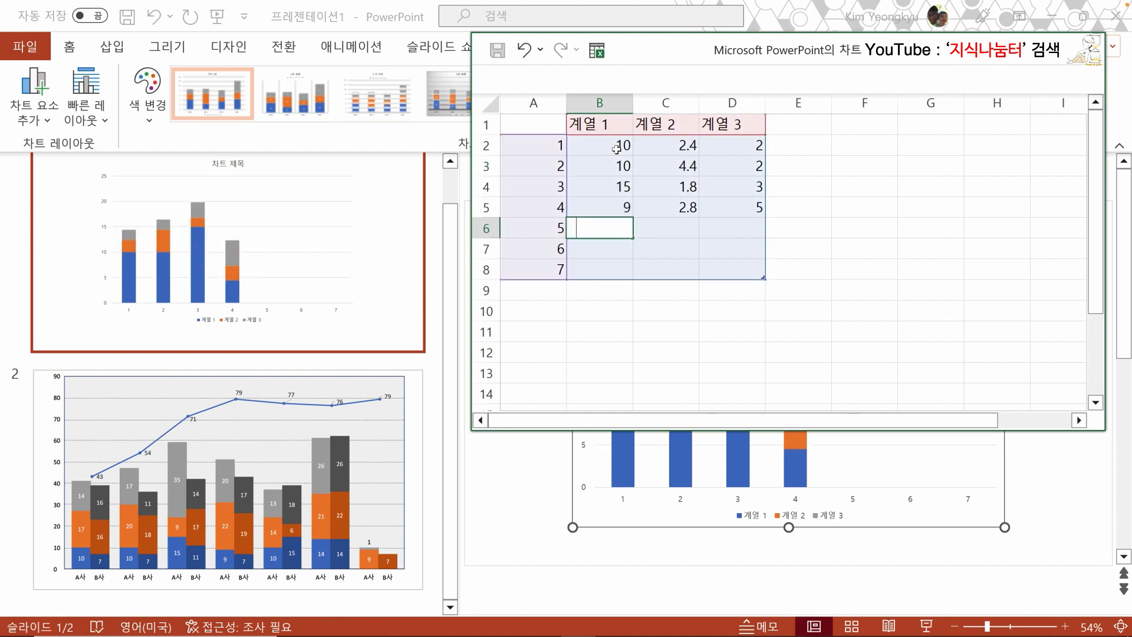
text(10)
key(Return)
text(14)
key(Return)
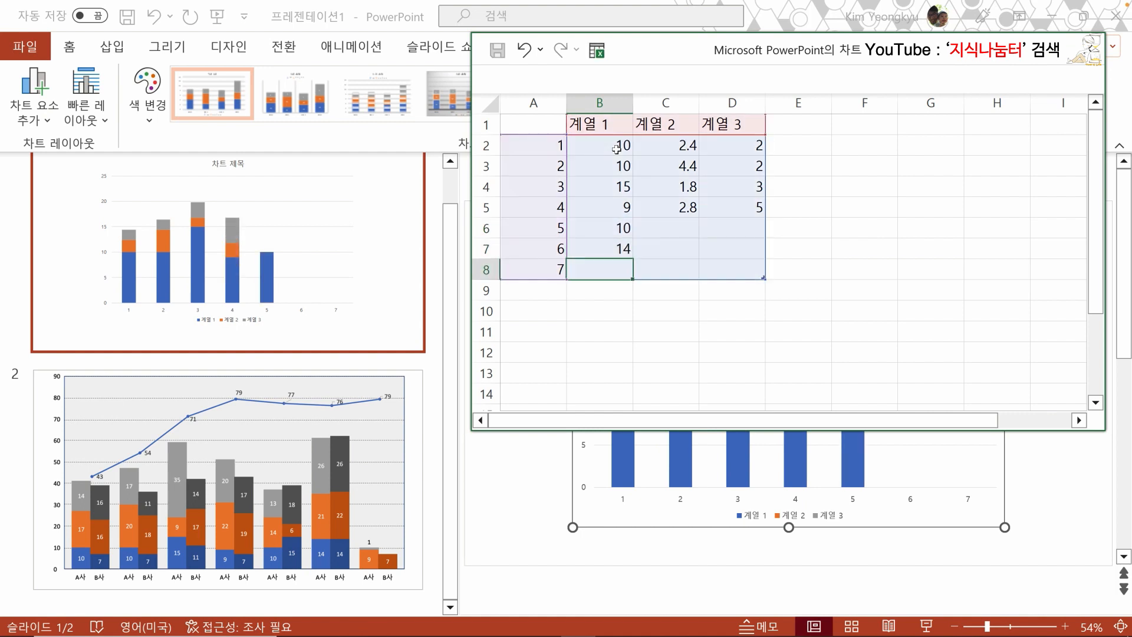
text(0)
key(Return)
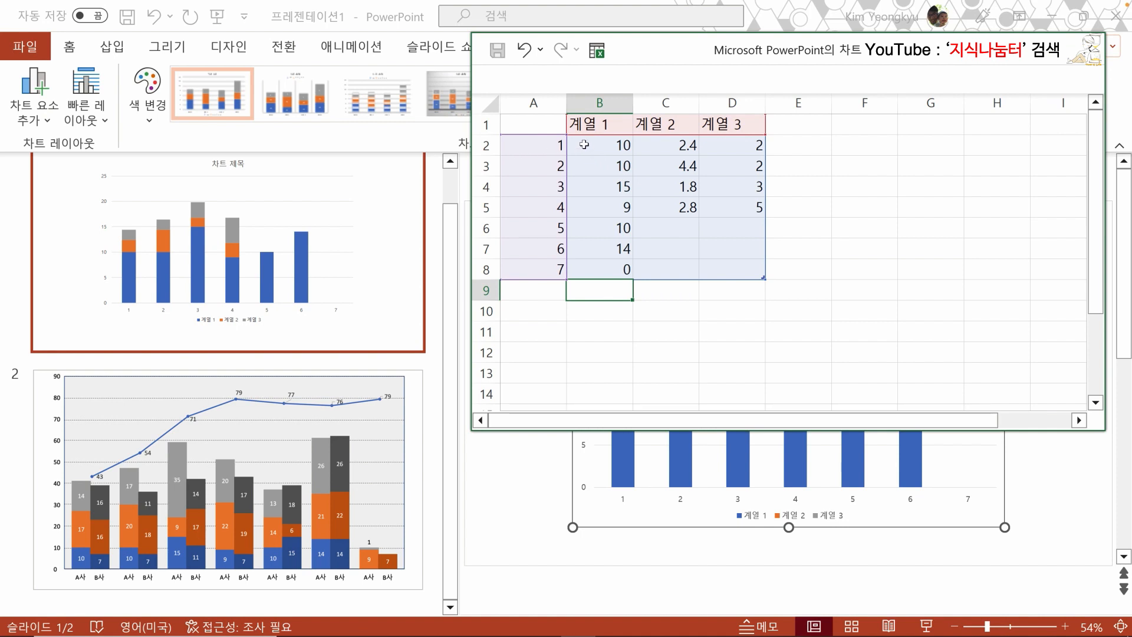
drag(578, 144, 741, 145)
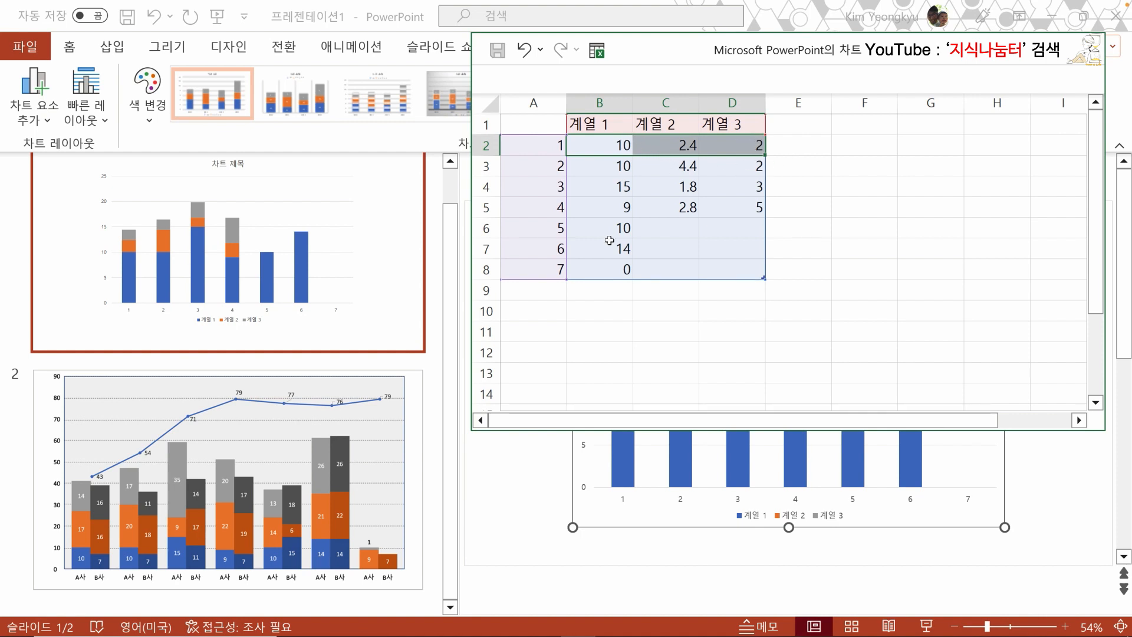
click(781, 208)
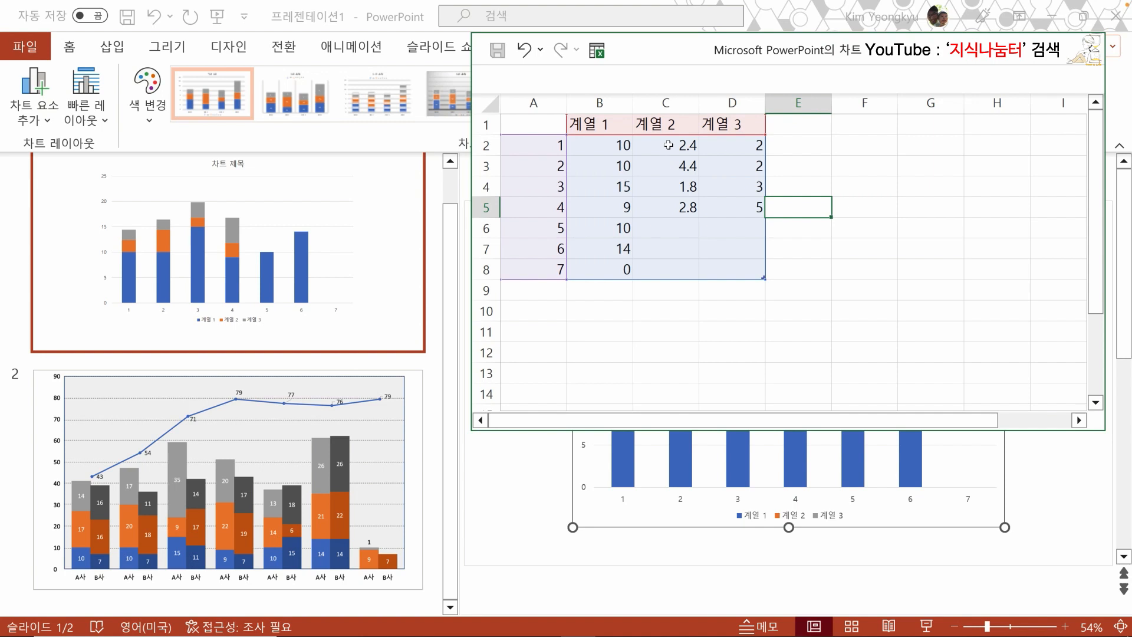
- Fill the 계열 2 column, cells C2 to C8, with the values 17, 20, 9, 22, 14, 21 and 9
click(667, 145)
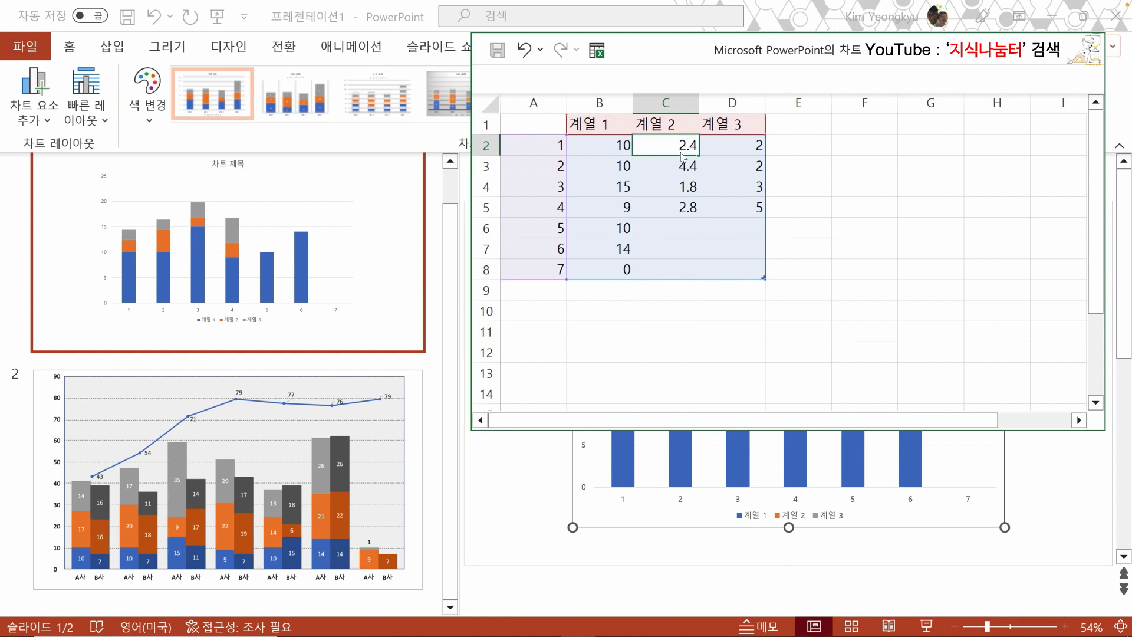
text(17)
key(Return)
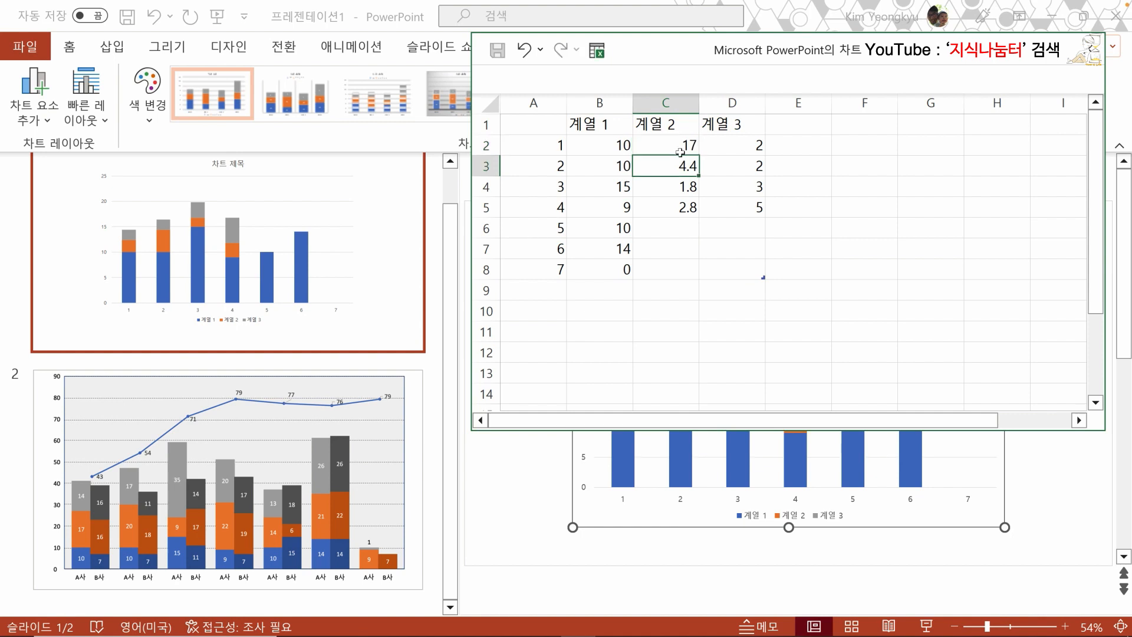
key(Return)
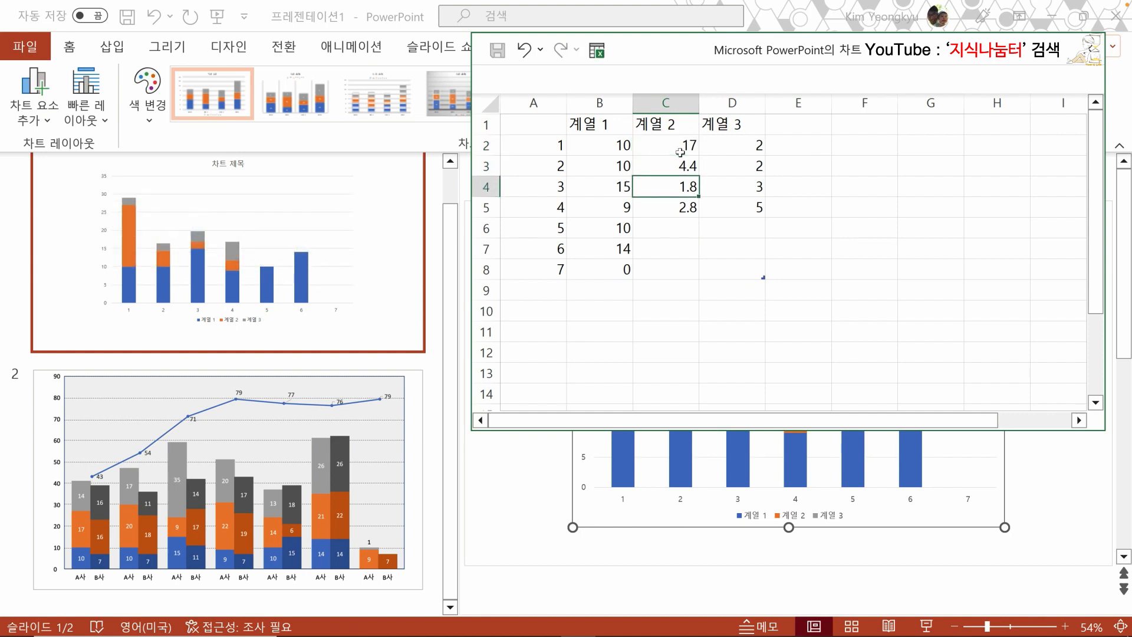
key(Up)
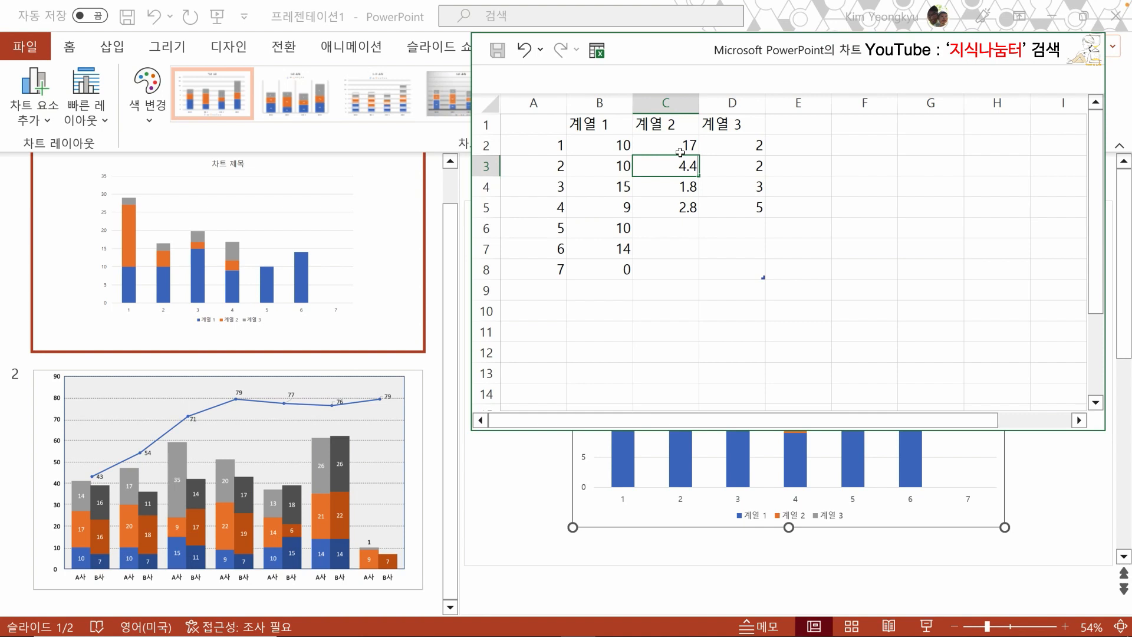
text(20)
key(Return)
text(9)
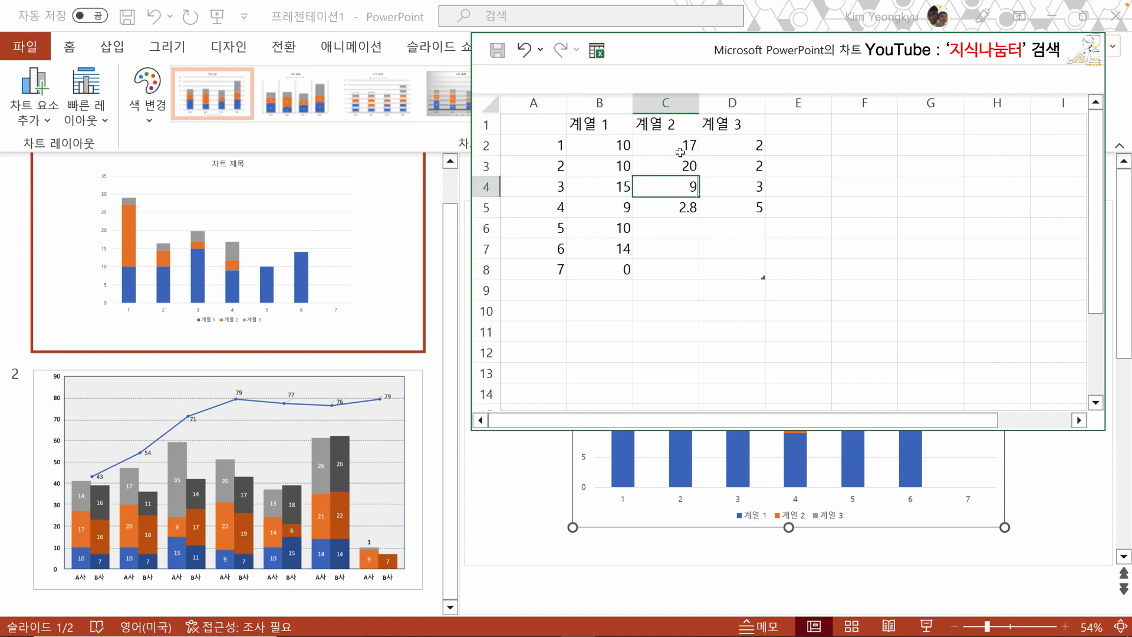
key(Return)
text(22)
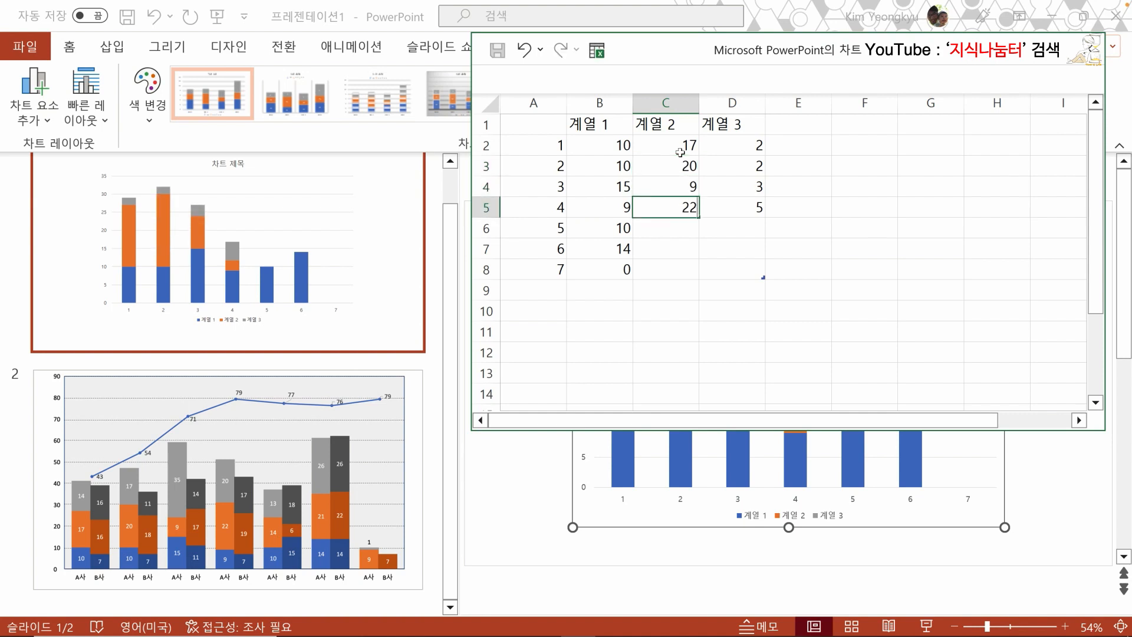
key(Return)
text(14)
key(Return)
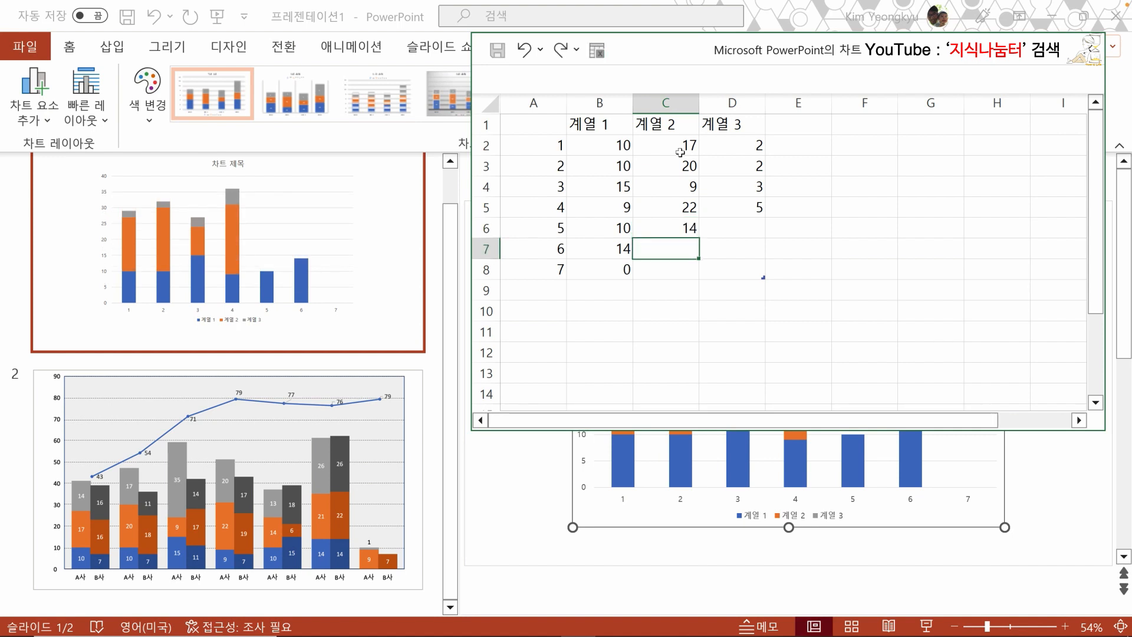
text(21)
key(Return)
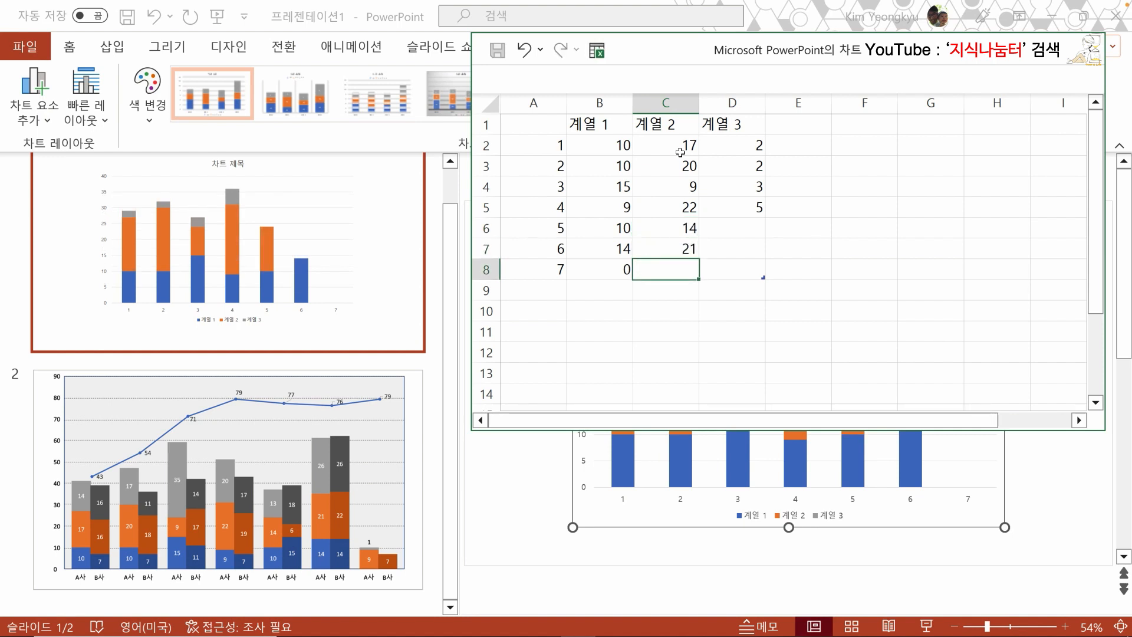
text(9)
key(Return)
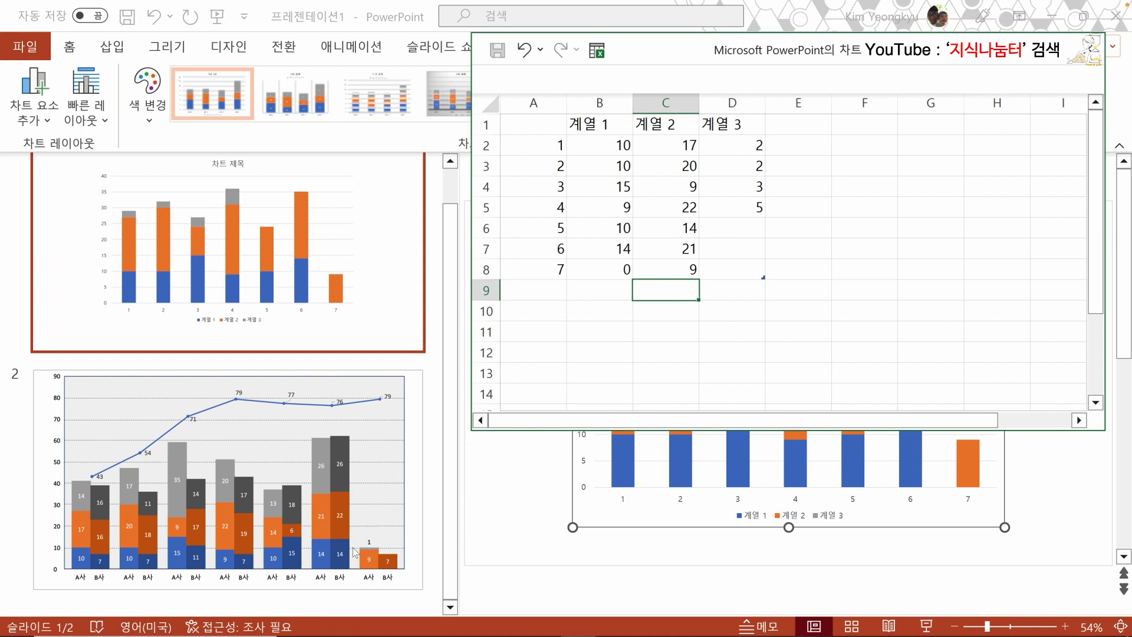
- Fill the 계열 3 column, cells D2 to D8, with 14, 17, 35, 0, 3, 6 and 1, and close the data sheet
click(737, 149)
text(14)
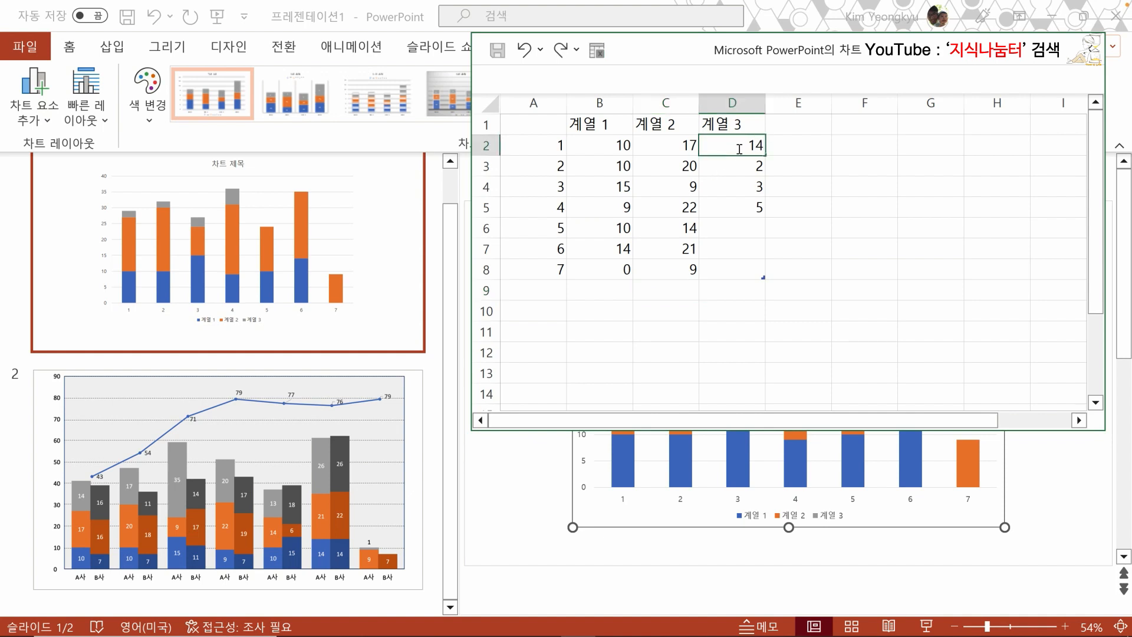
key(Return)
text(17)
key(Return)
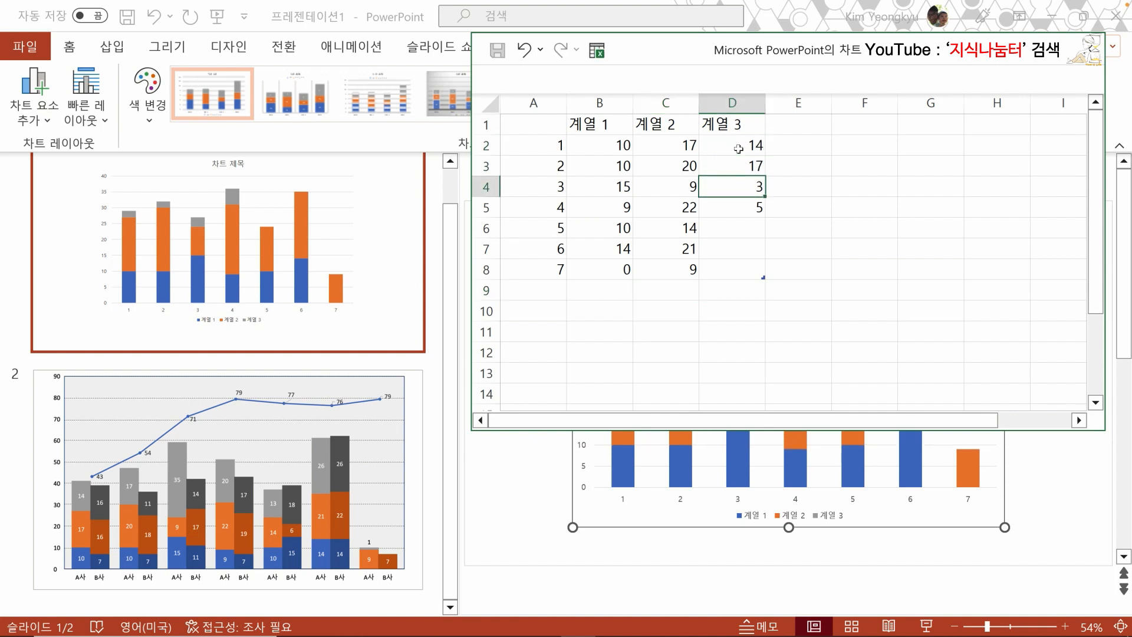
text(35)
key(Return)
text(0)
key(Return)
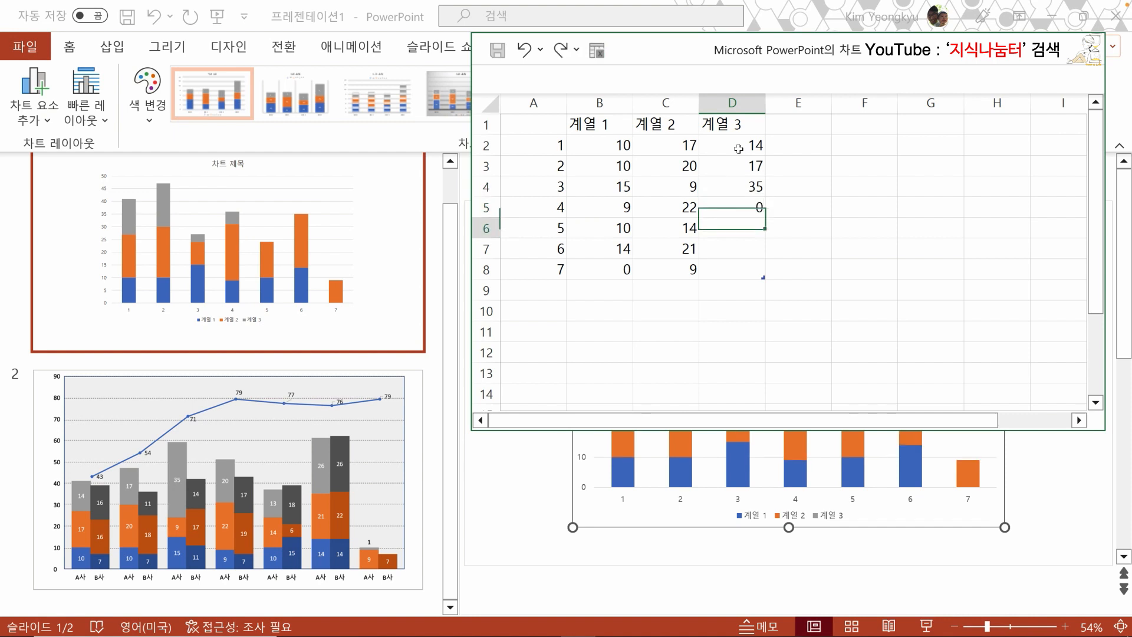
text(3)
text(6)
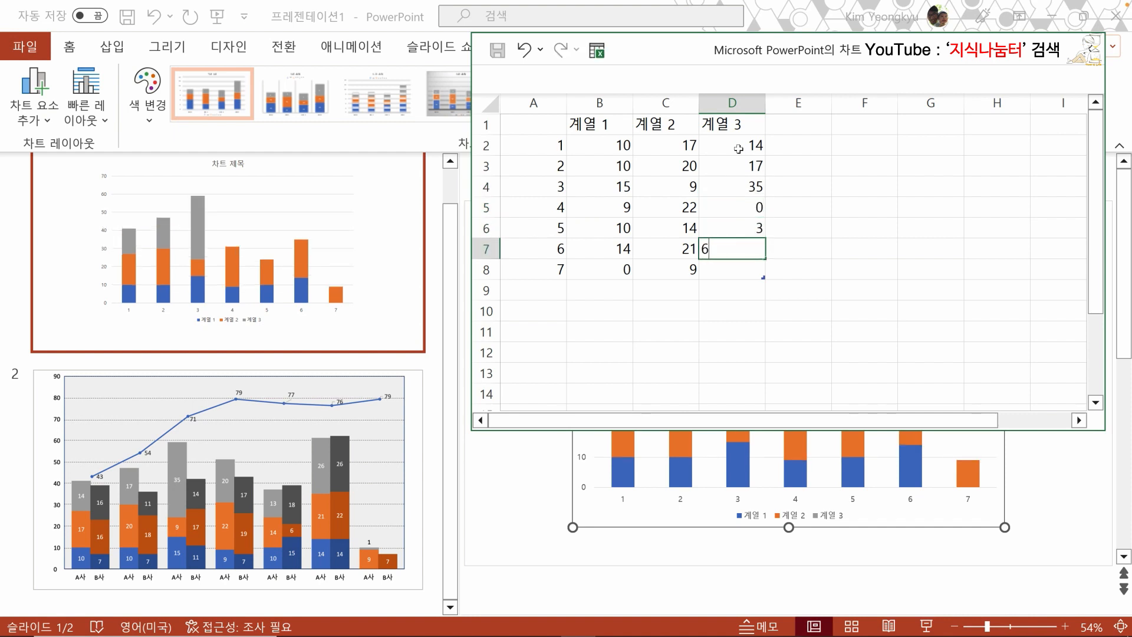
key(Return)
key(Return)
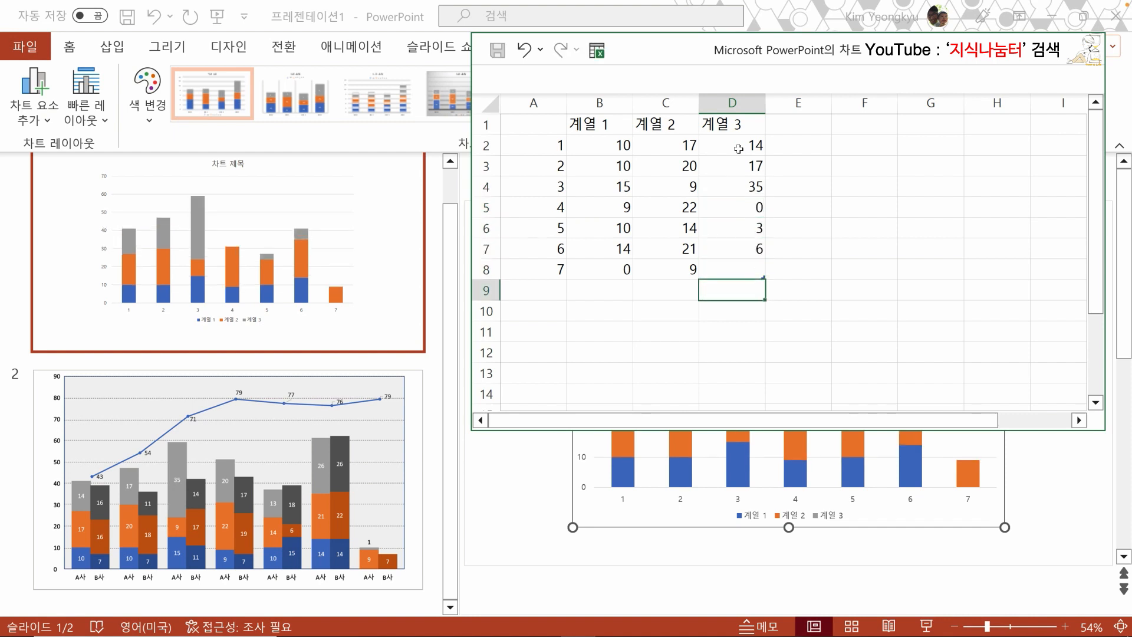
key(Up)
text(1)
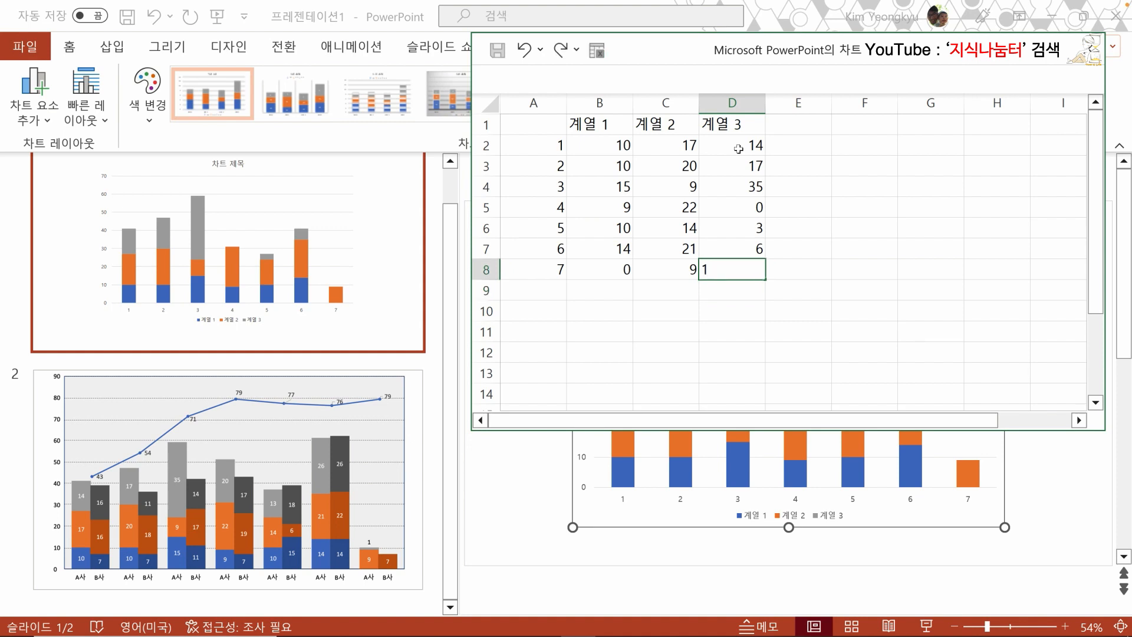
text(1)
key(Return)
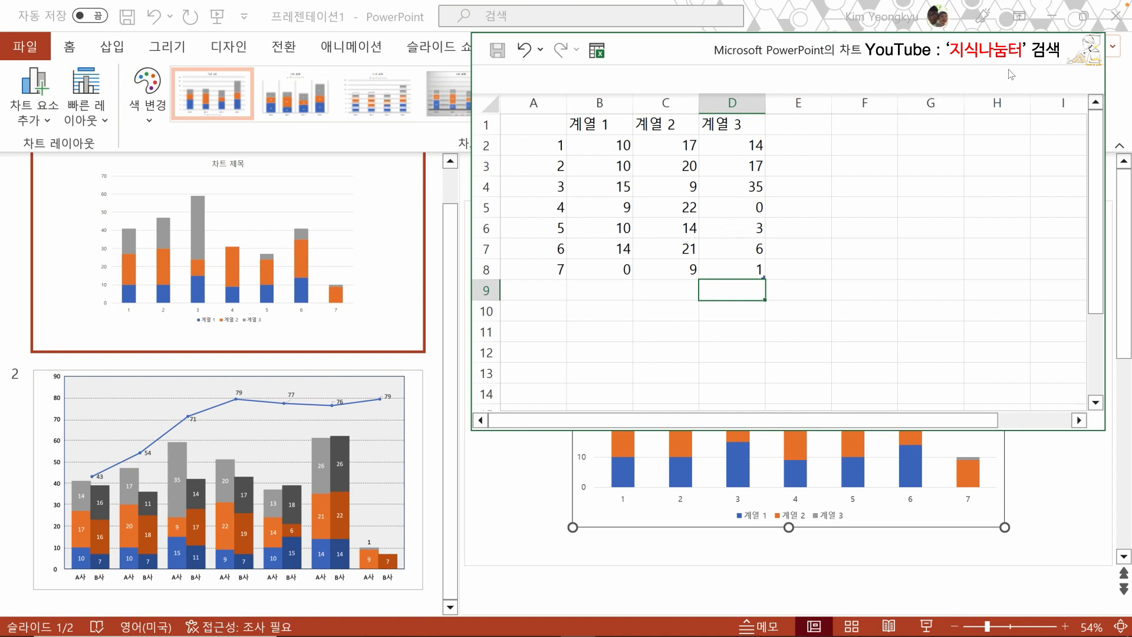
click(1090, 47)
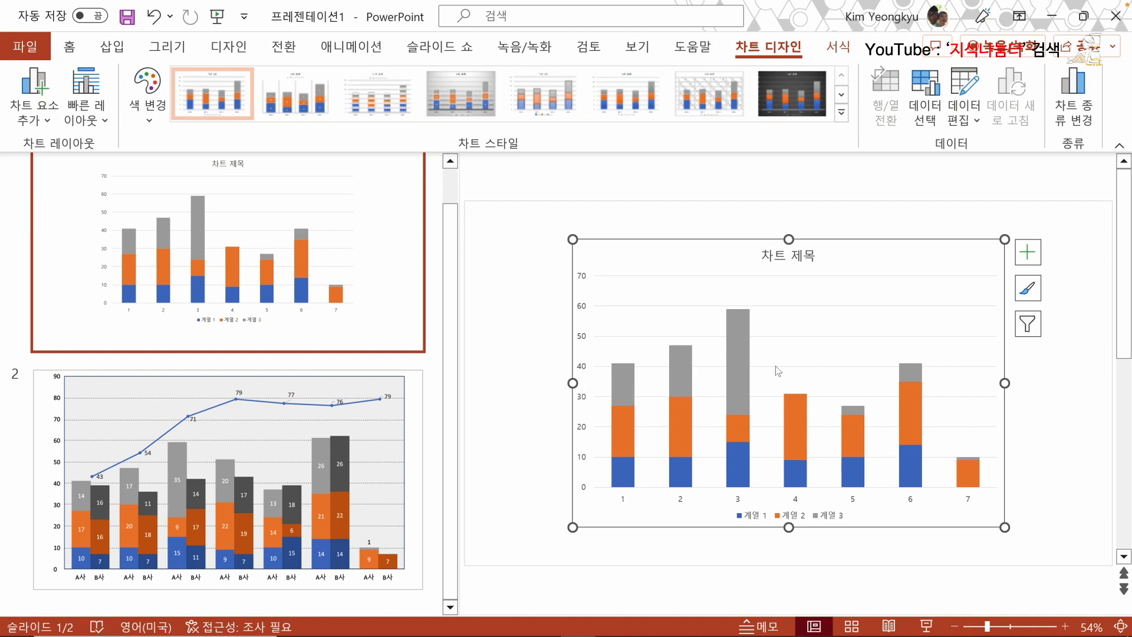
- Delete the chart's title and legend
click(778, 260)
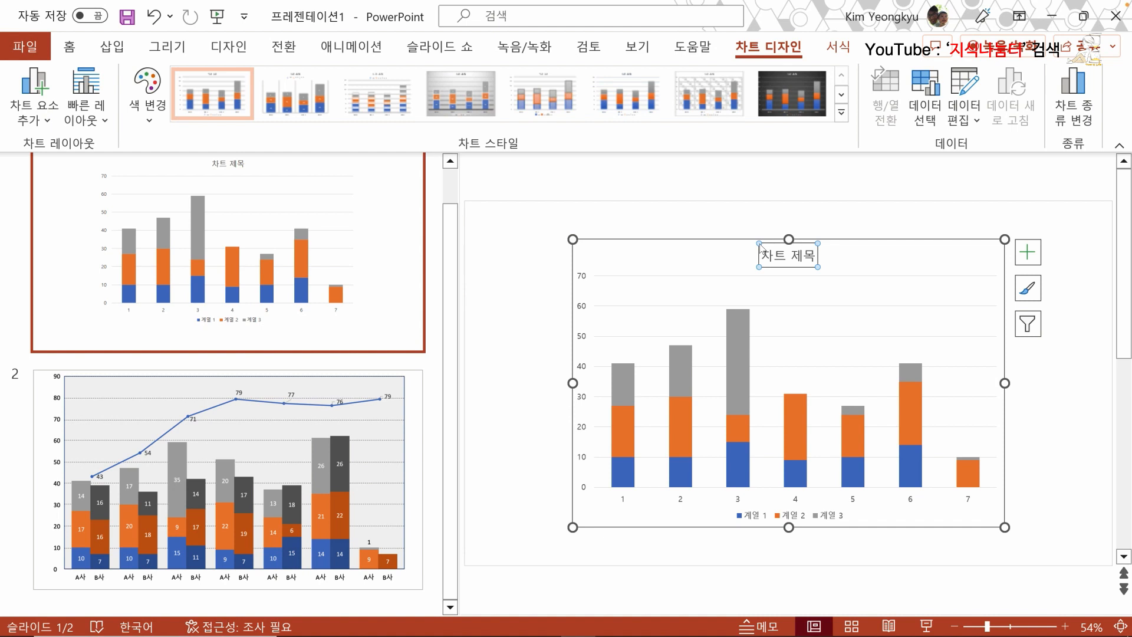
key(Delete)
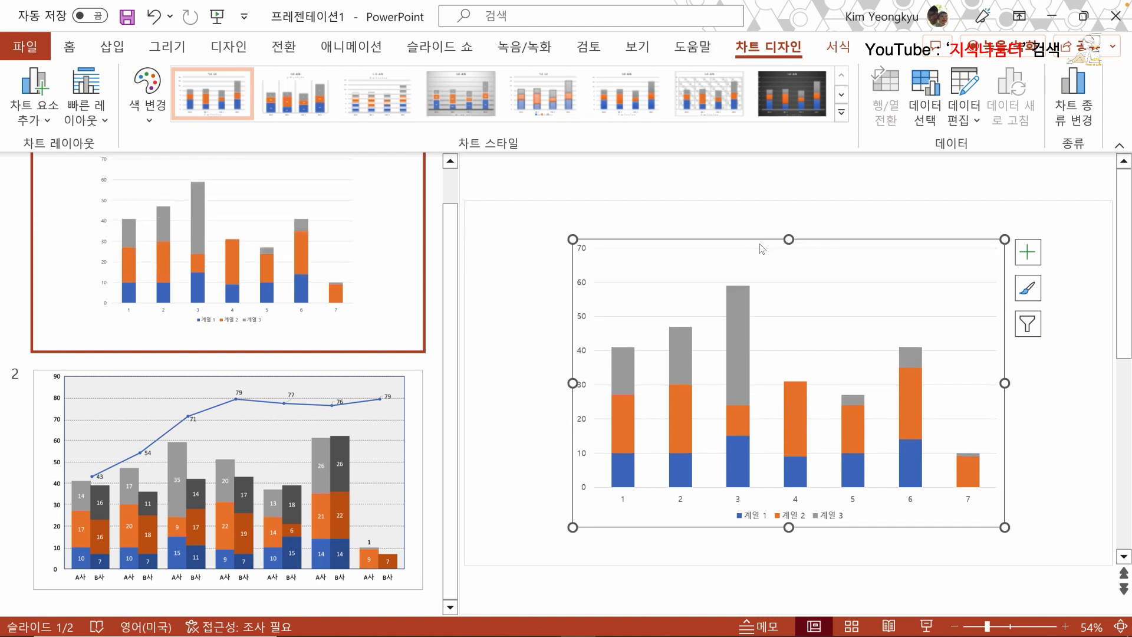
click(778, 513)
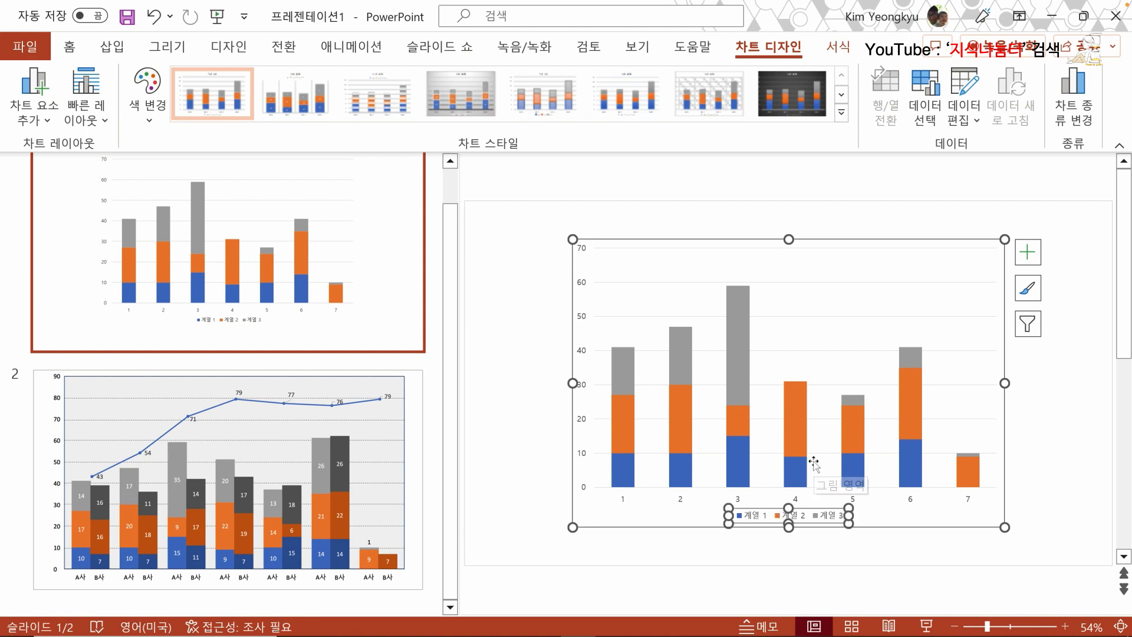
key(Delete)
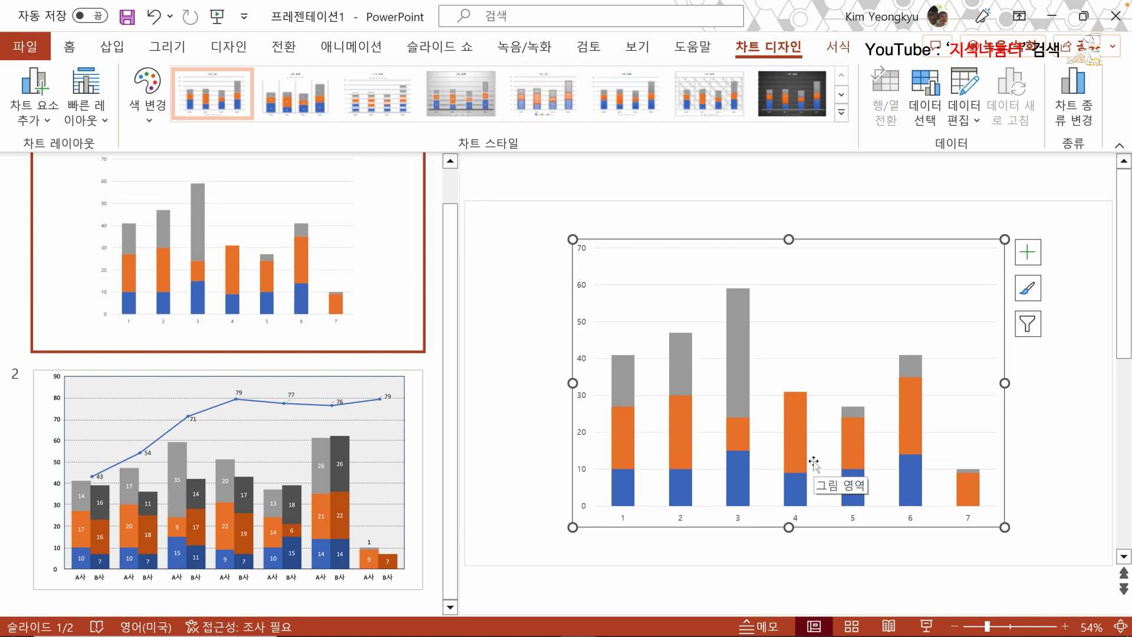
- Delete the chart's horizontal category axis and its major gridlines
click(739, 520)
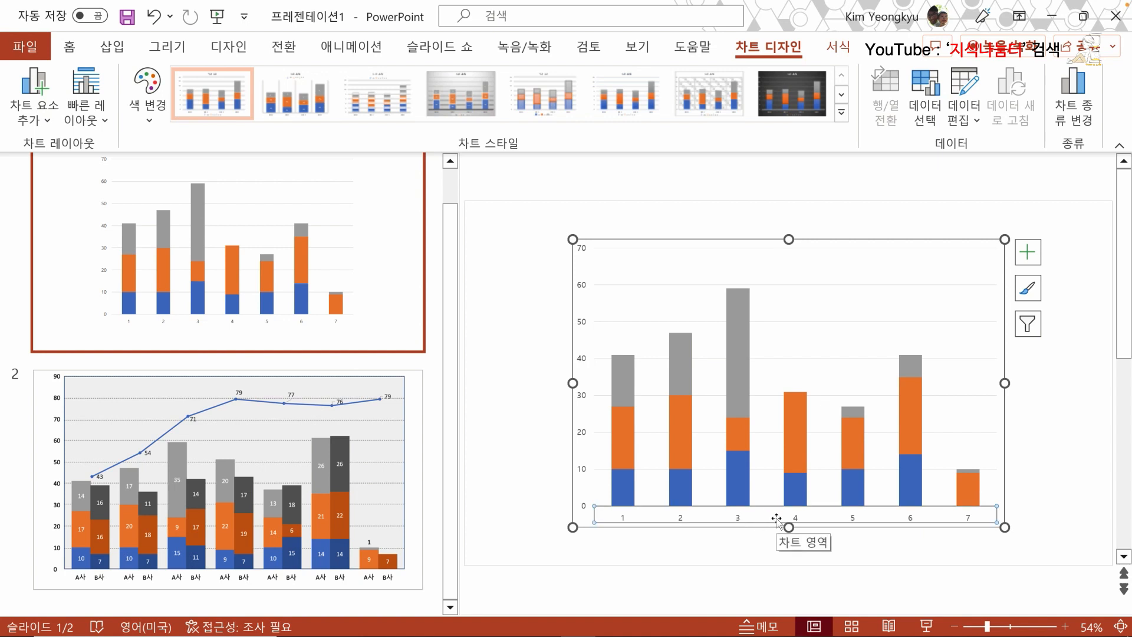
key(Delete)
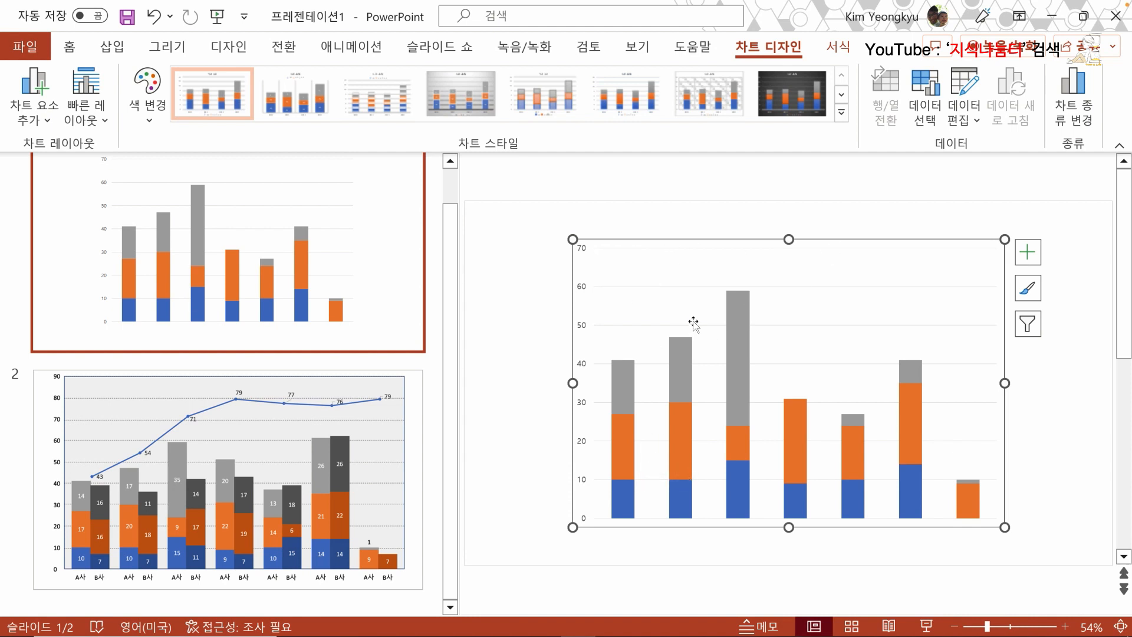
click(829, 287)
key(Delete)
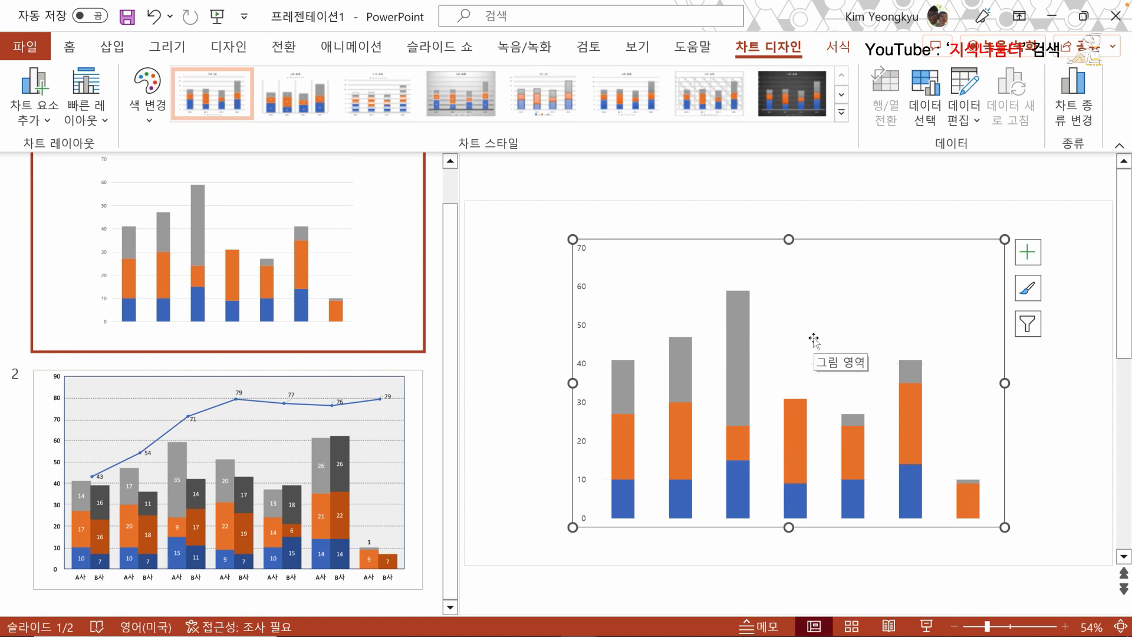
click(555, 320)
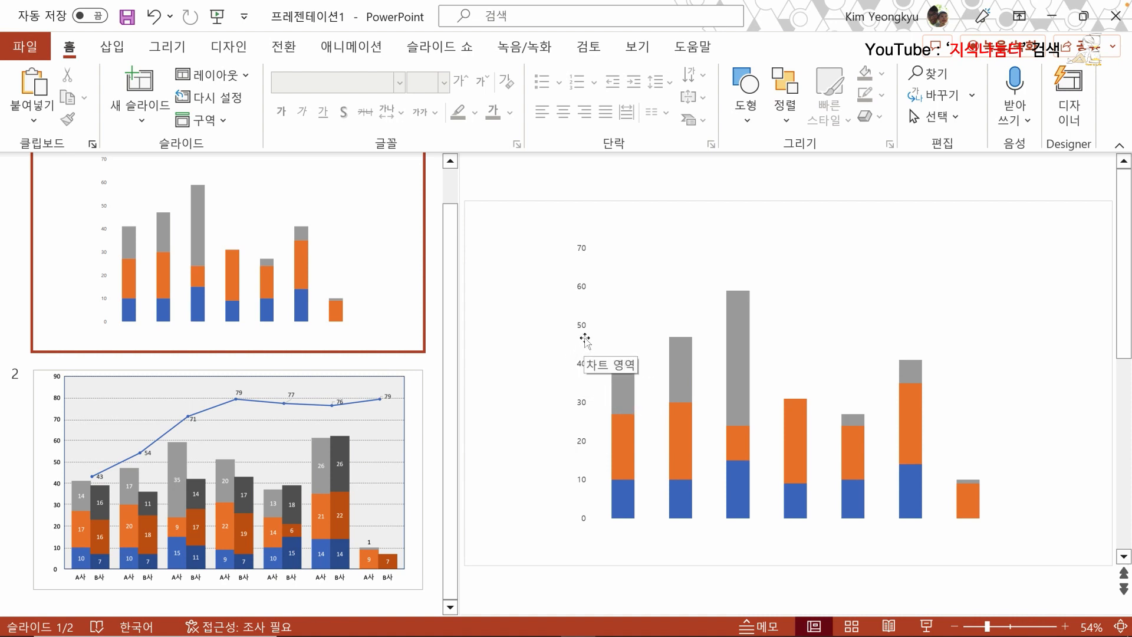
- Set the vertical value axis maximum to 90 in the axis formatting options and close them
click(584, 335)
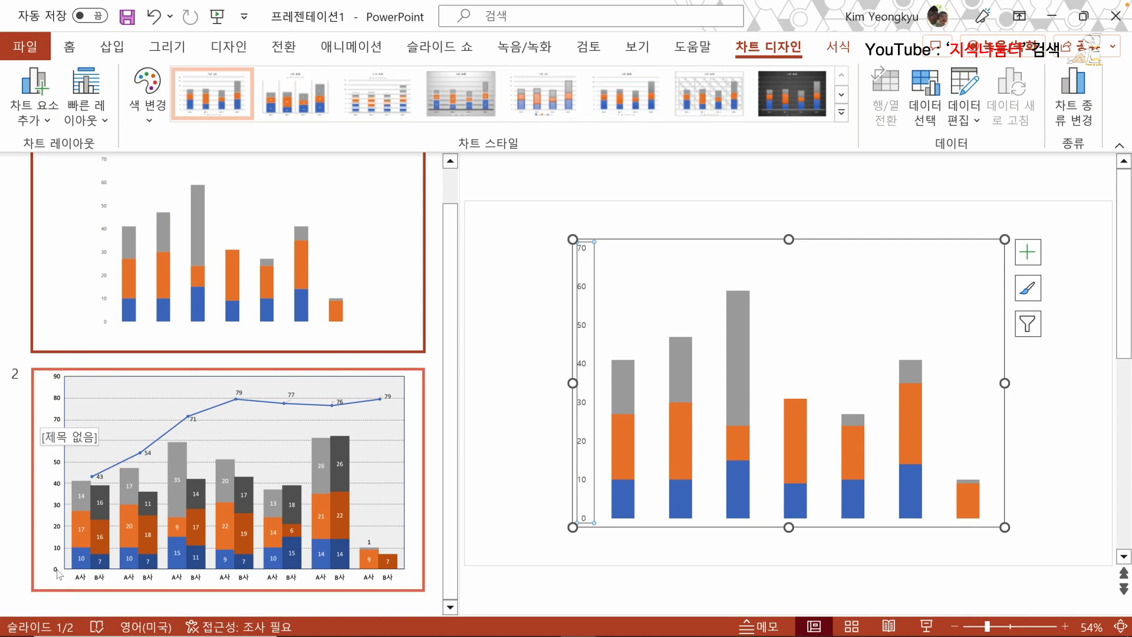
right_click(582, 289)
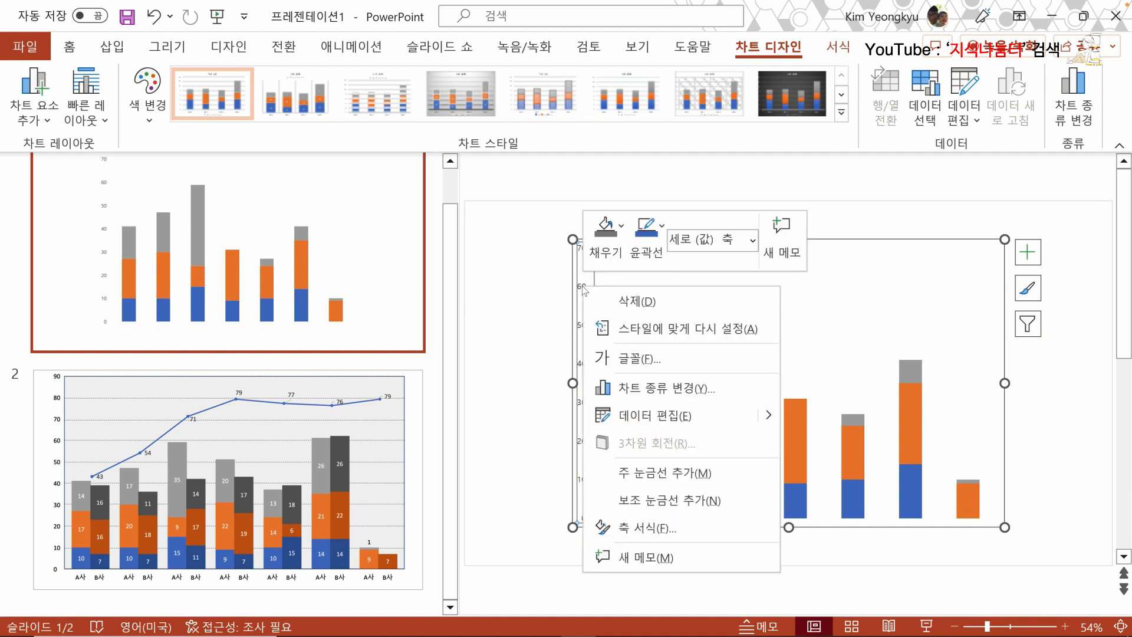
click(633, 533)
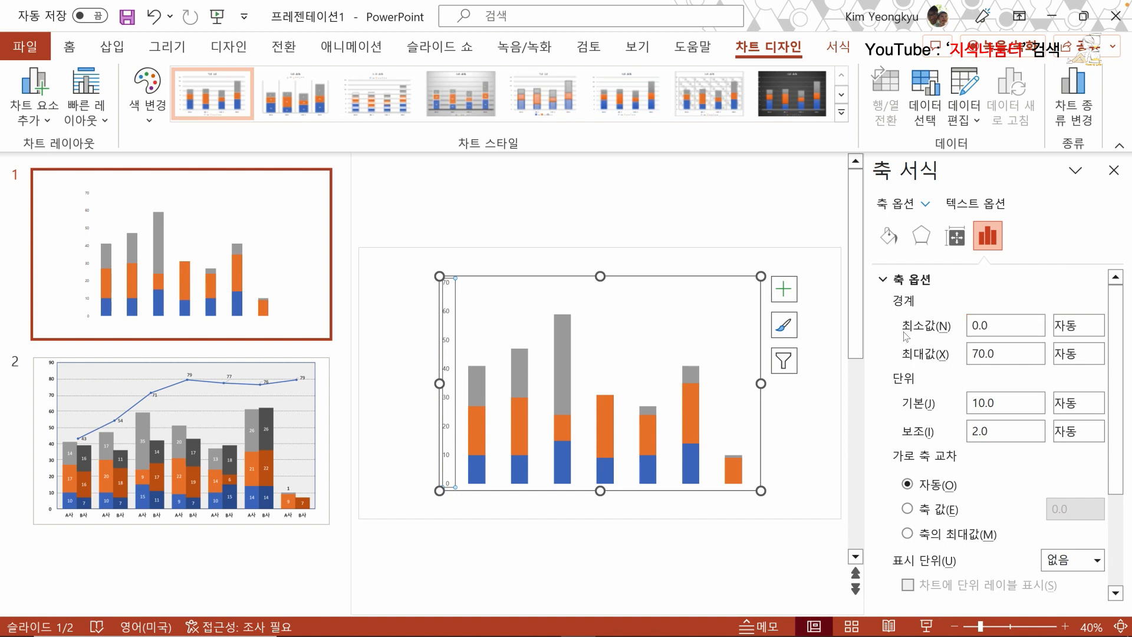
drag(996, 354, 975, 354)
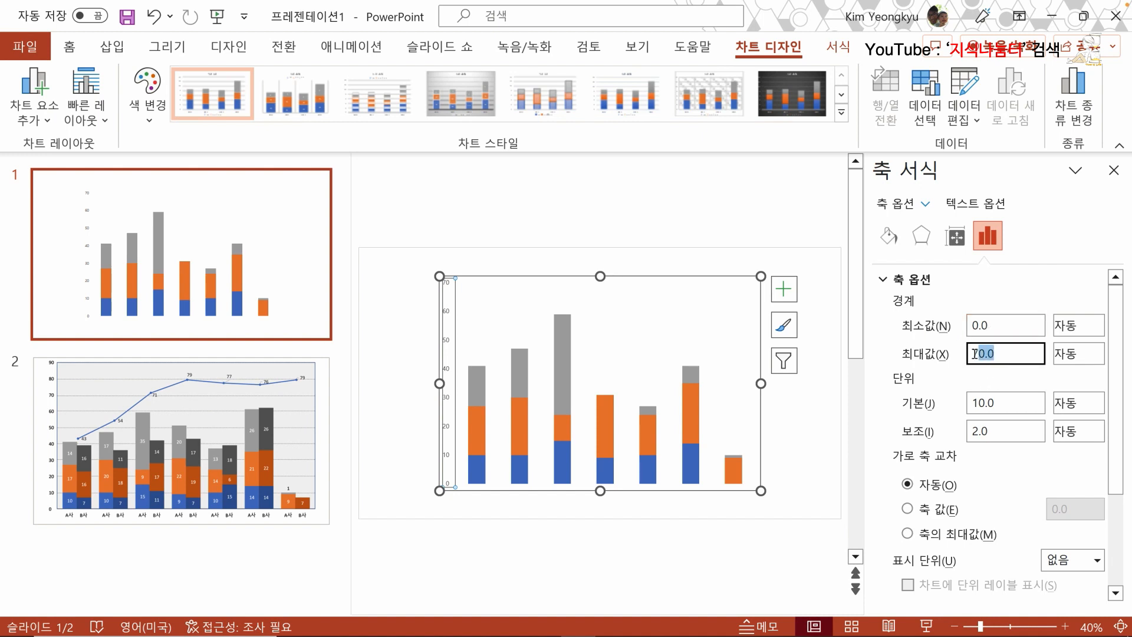
text(90)
click(1009, 404)
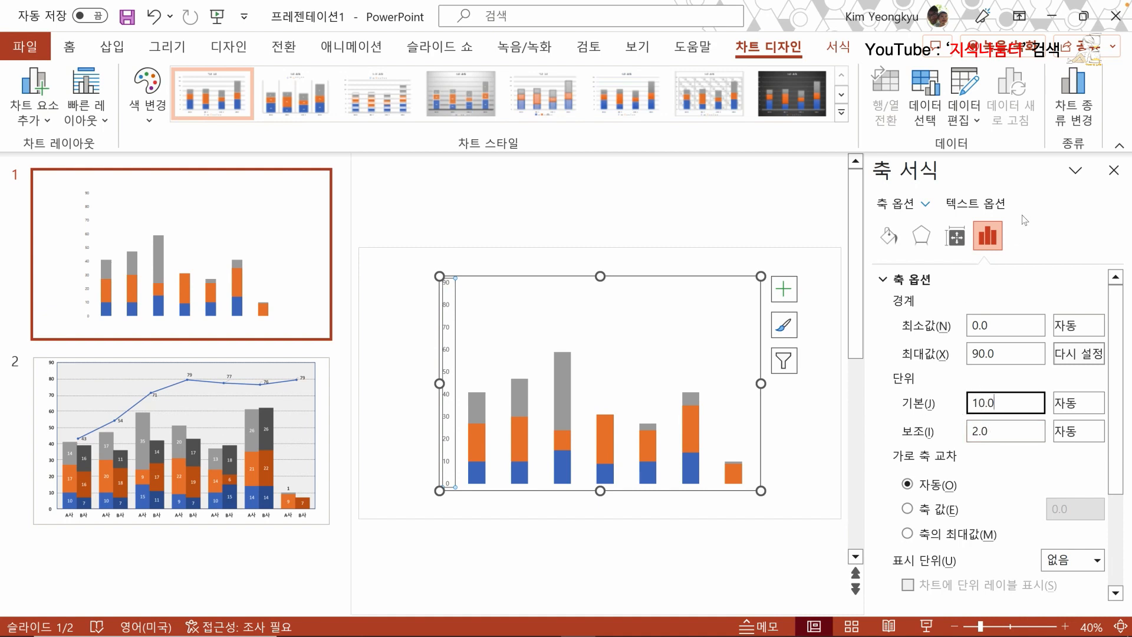
click(1114, 170)
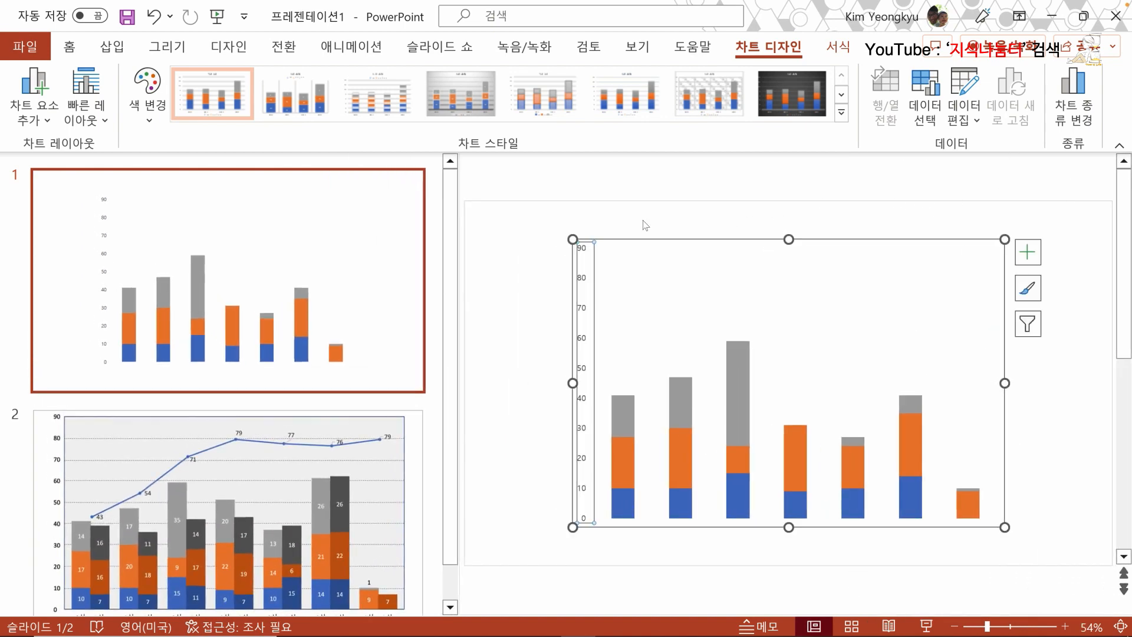
click(512, 234)
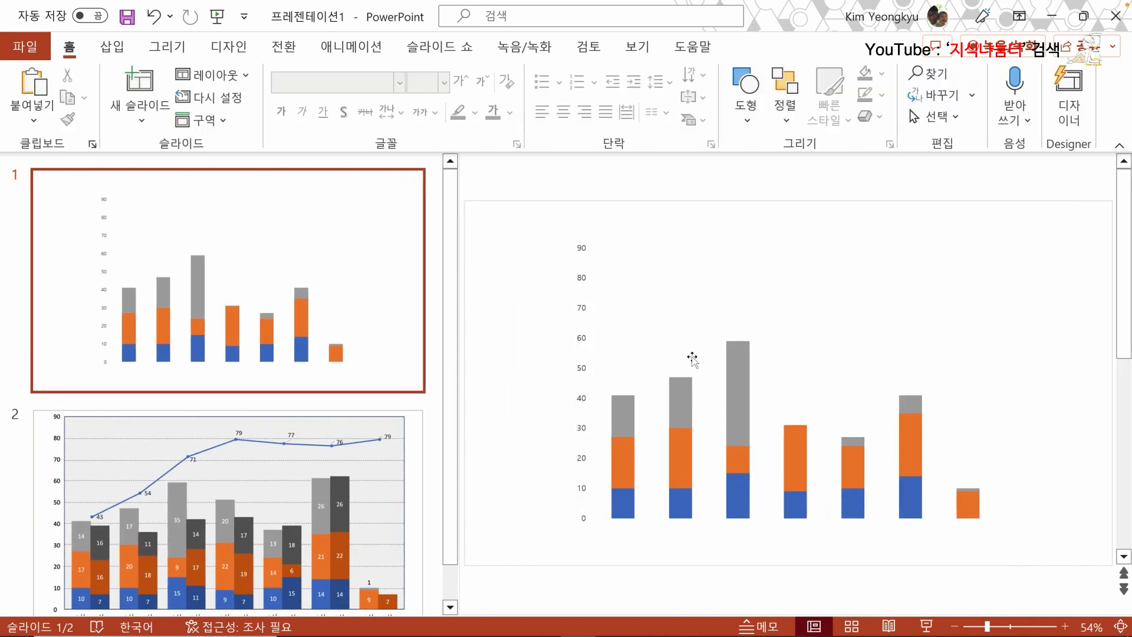
- Widen the chart on both sides so that it spans nearly the full width of the slide
click(681, 363)
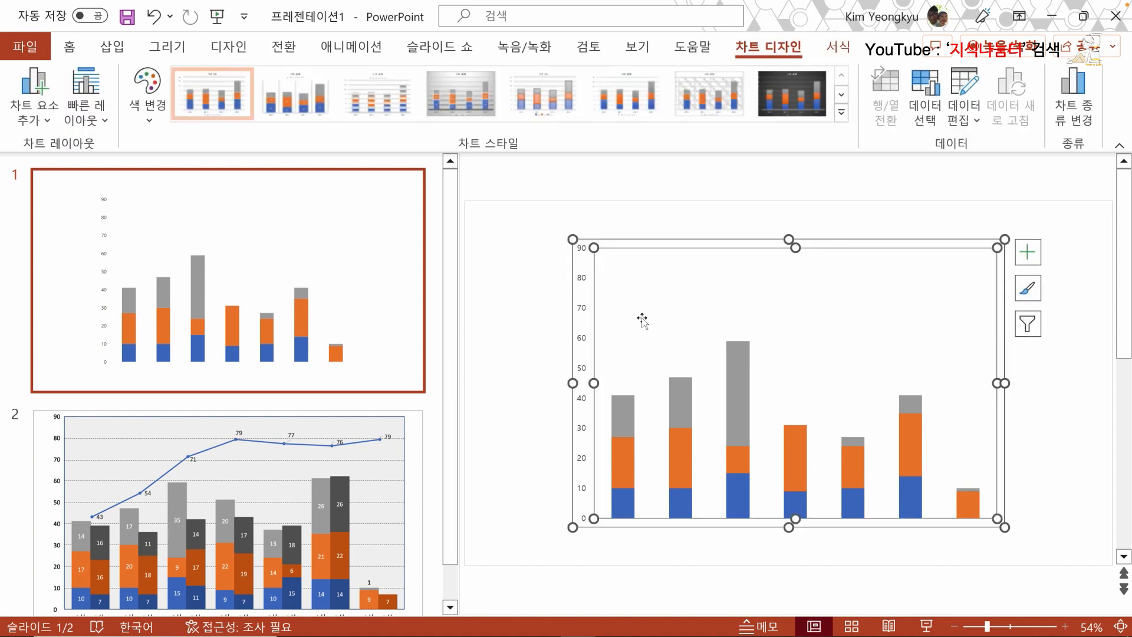
click(572, 308)
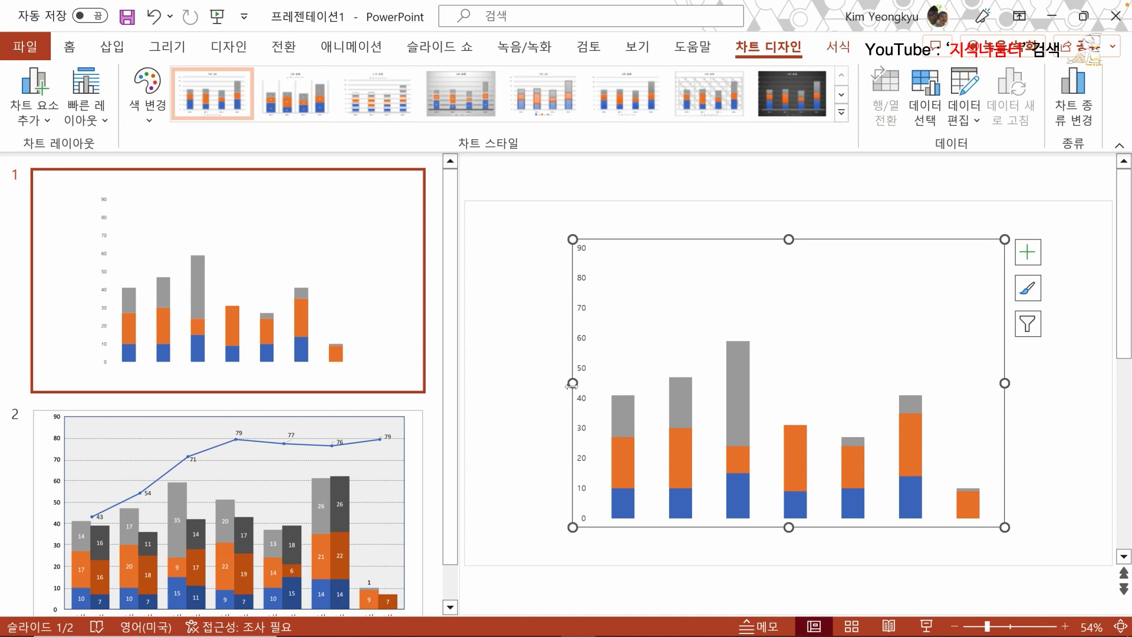
drag(572, 383, 496, 399)
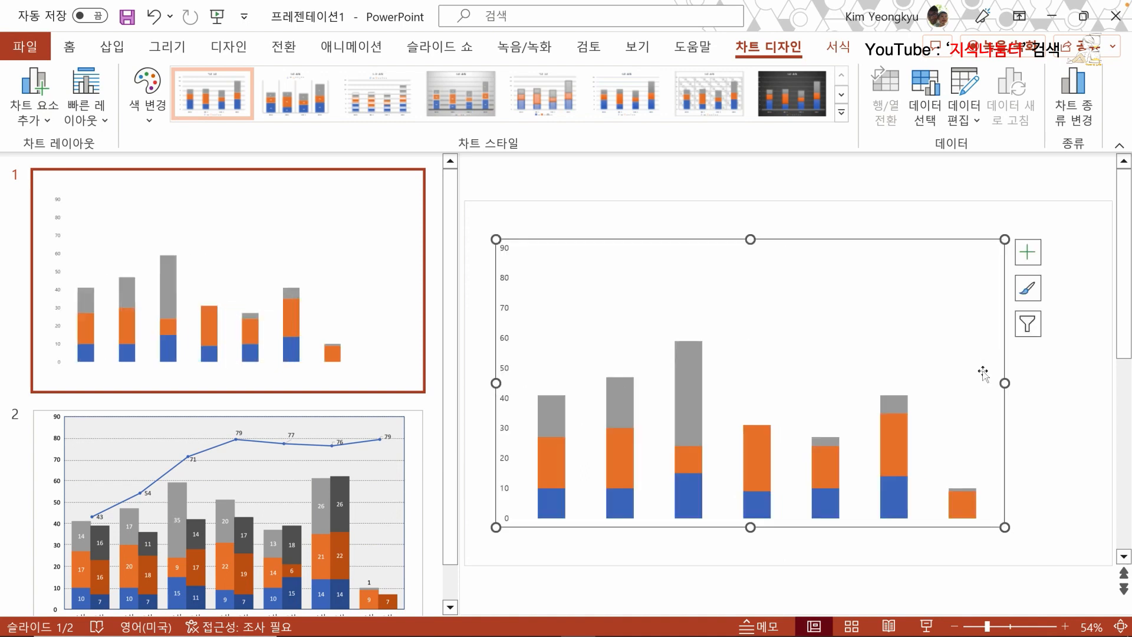
drag(1005, 383, 1084, 380)
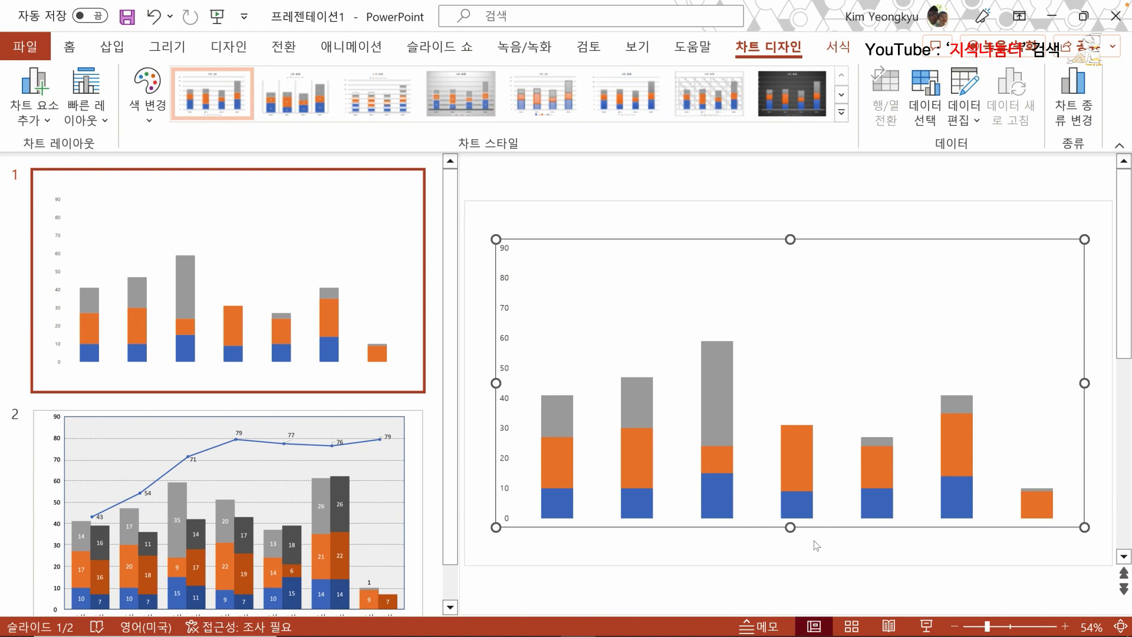
click(567, 227)
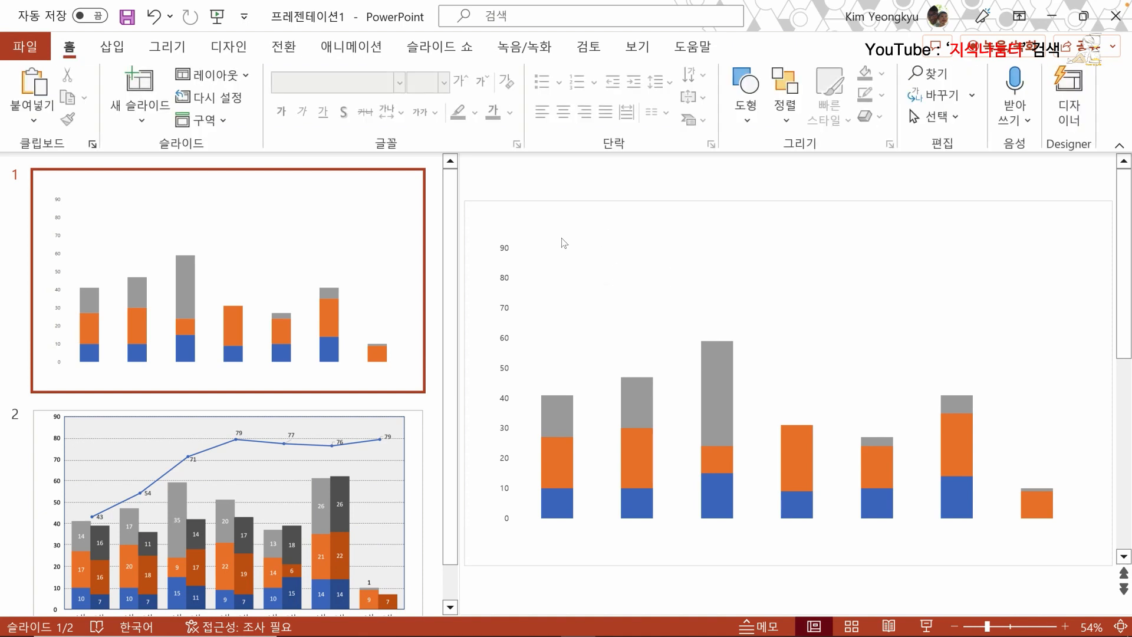
- Show the slide's object list and rename the chart object as 누적 차트 1
click(558, 243)
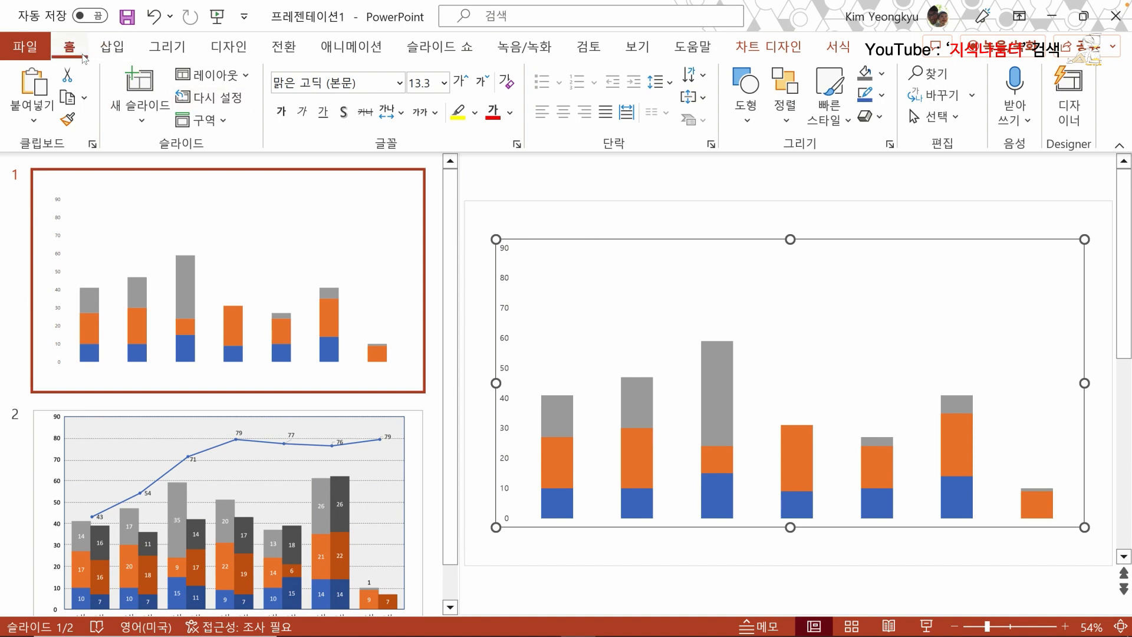
click(950, 117)
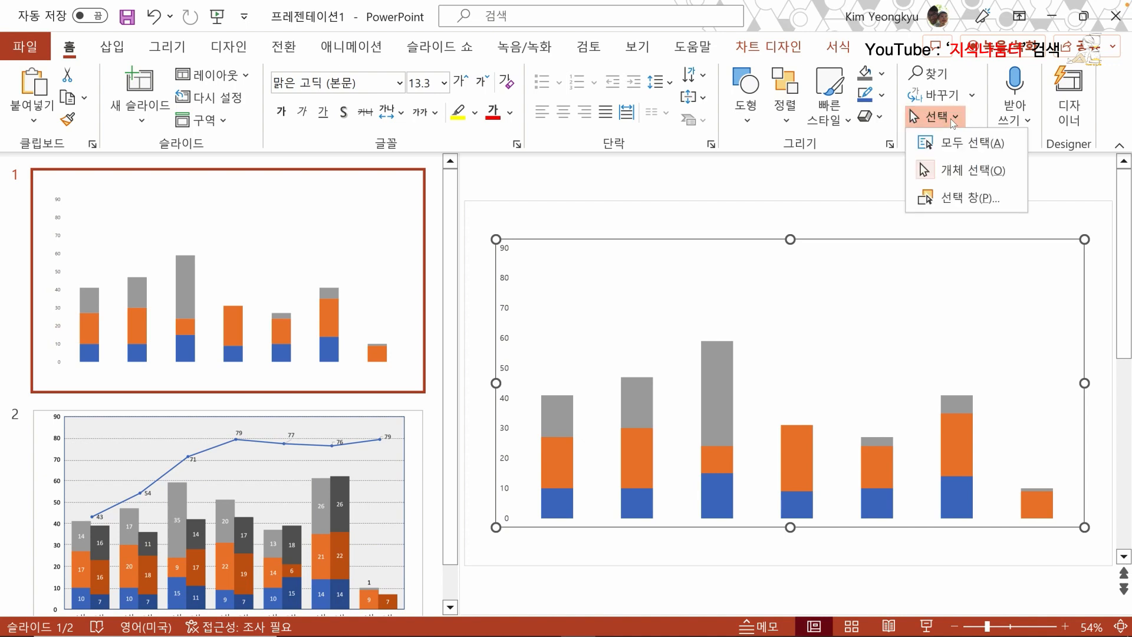
click(927, 199)
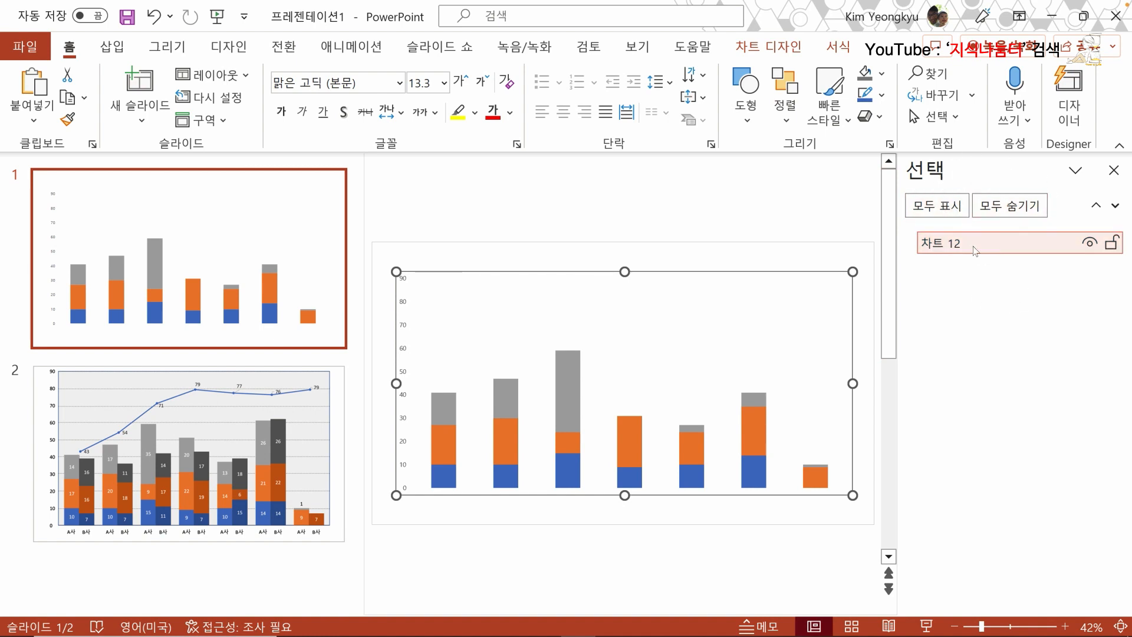
double_click(972, 246)
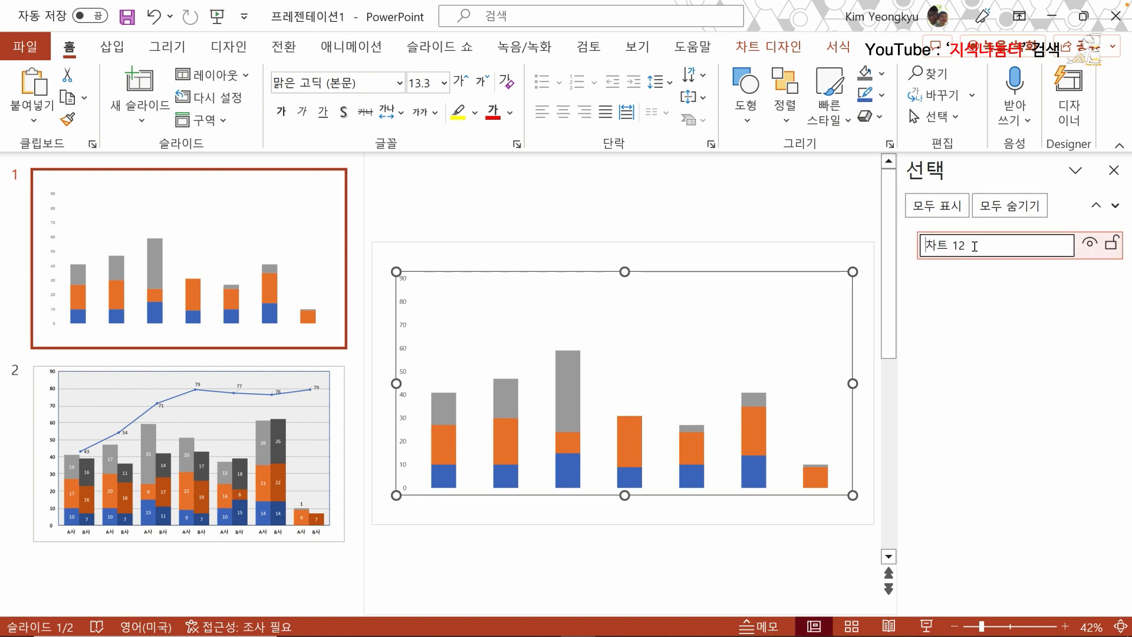
key(ctrl+a)
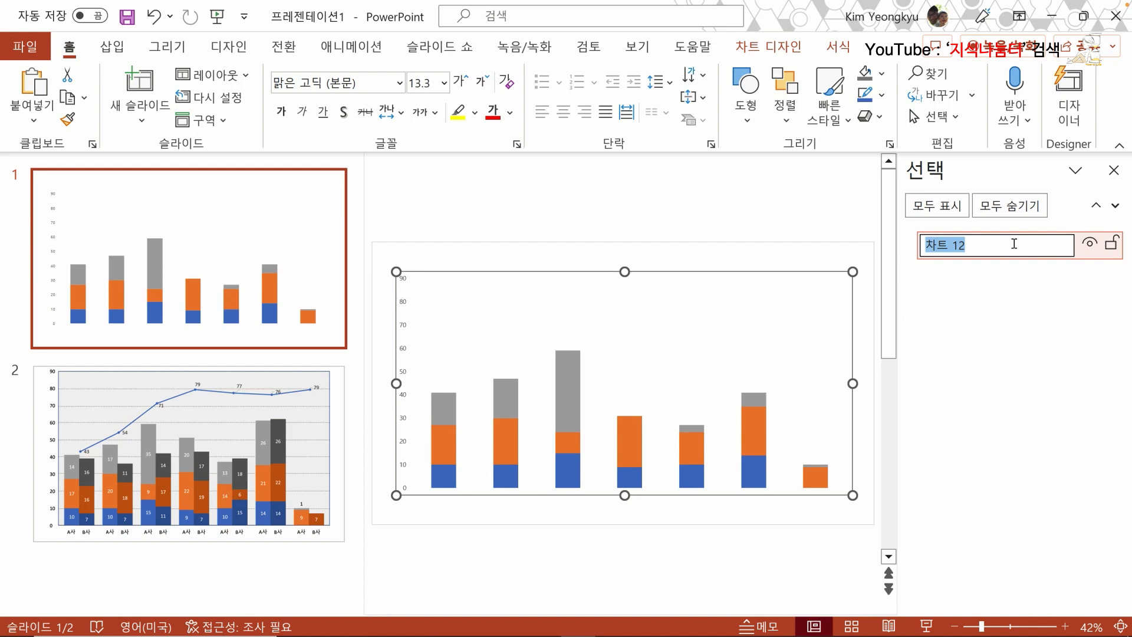
text(차)
key(BackSpace)
key(BackSpace)
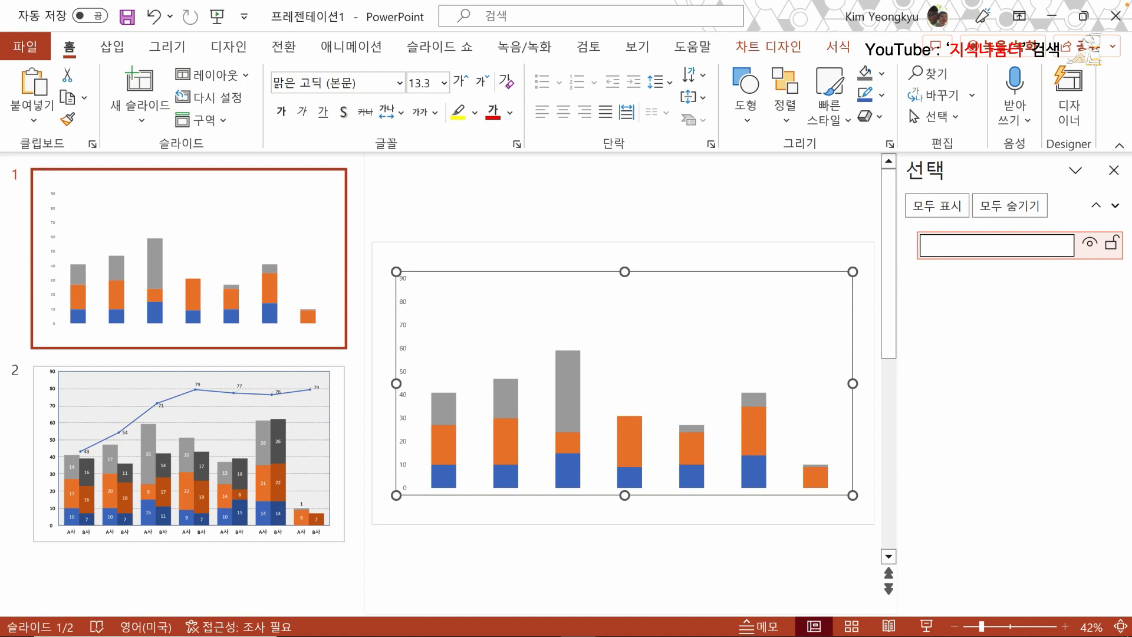
text(누적 차트 1)
key(Return)
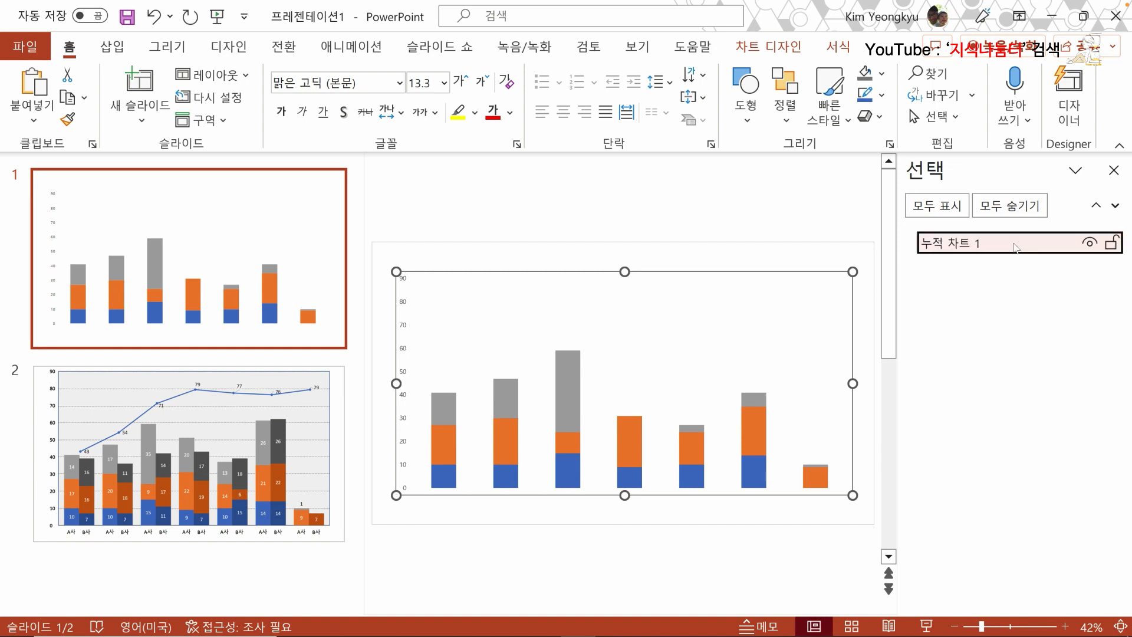
- Select 누적 차트 1 from the object list, deselect it again, and close the object list
click(1009, 258)
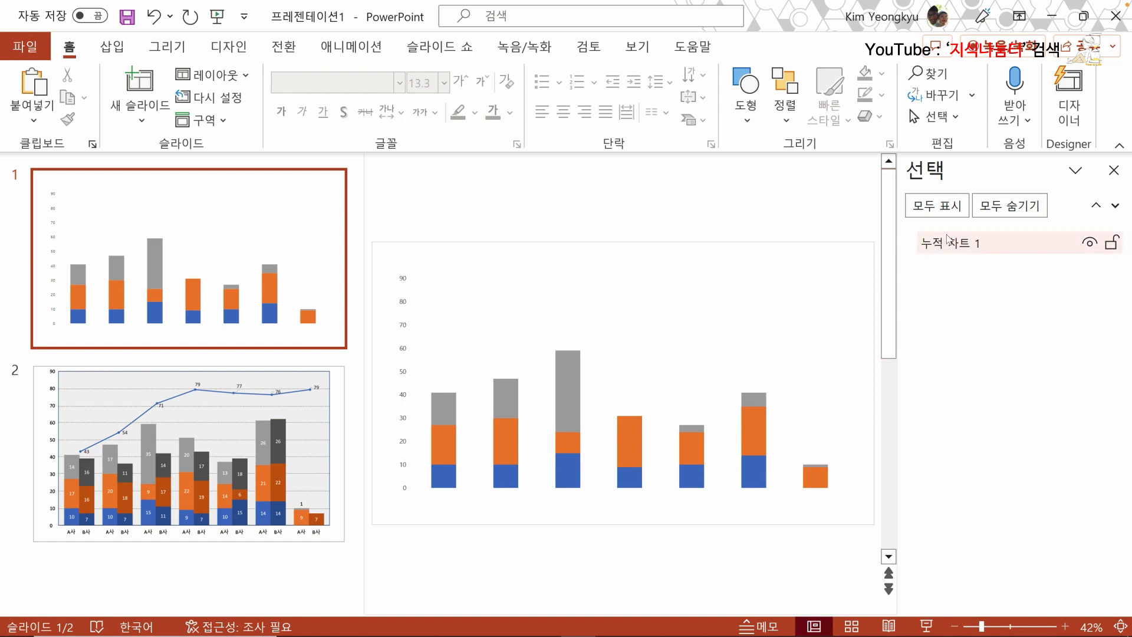
click(957, 245)
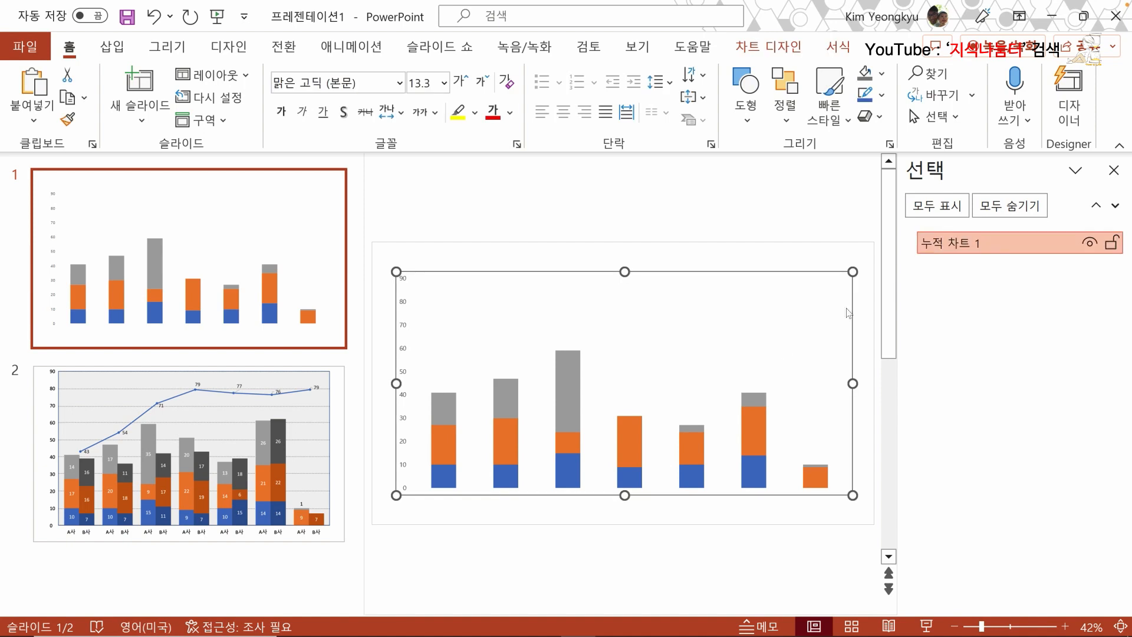
click(578, 254)
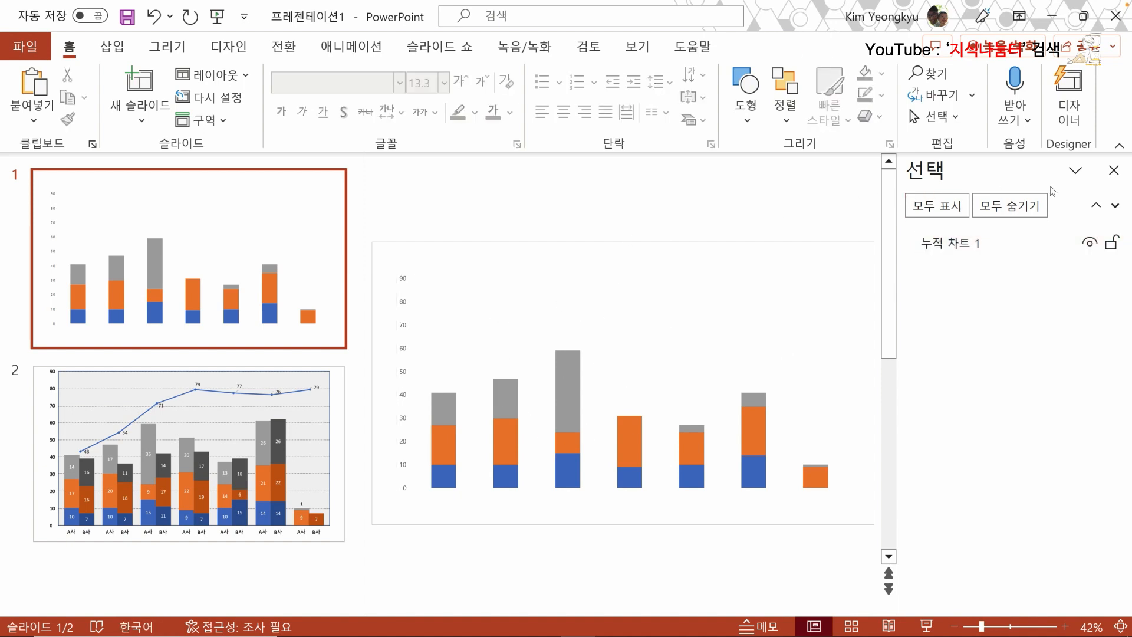
click(1114, 171)
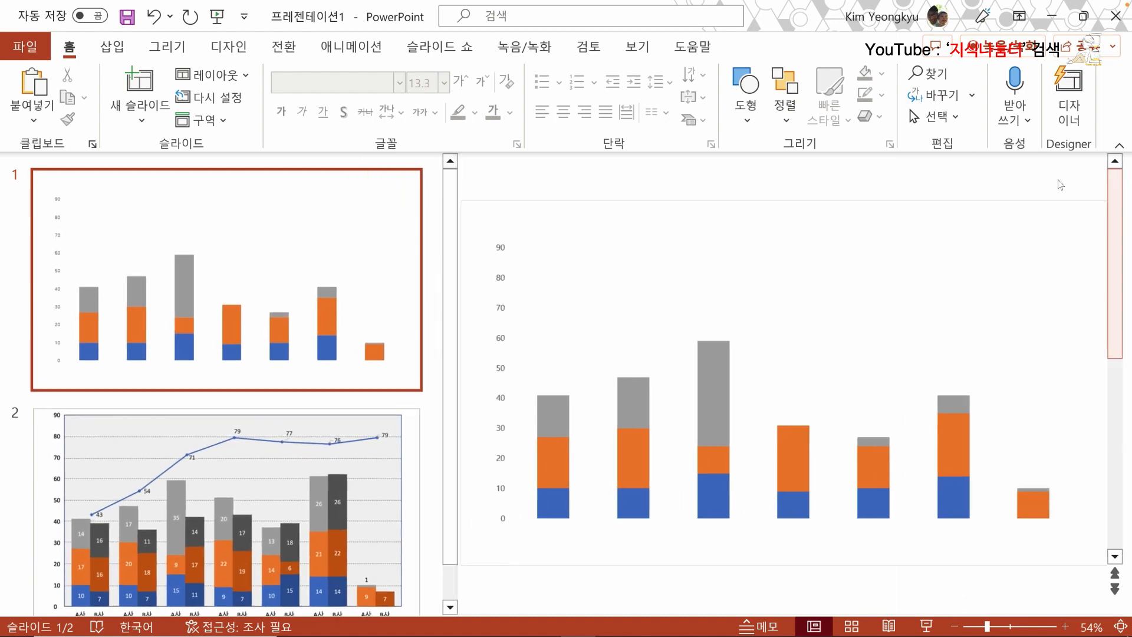
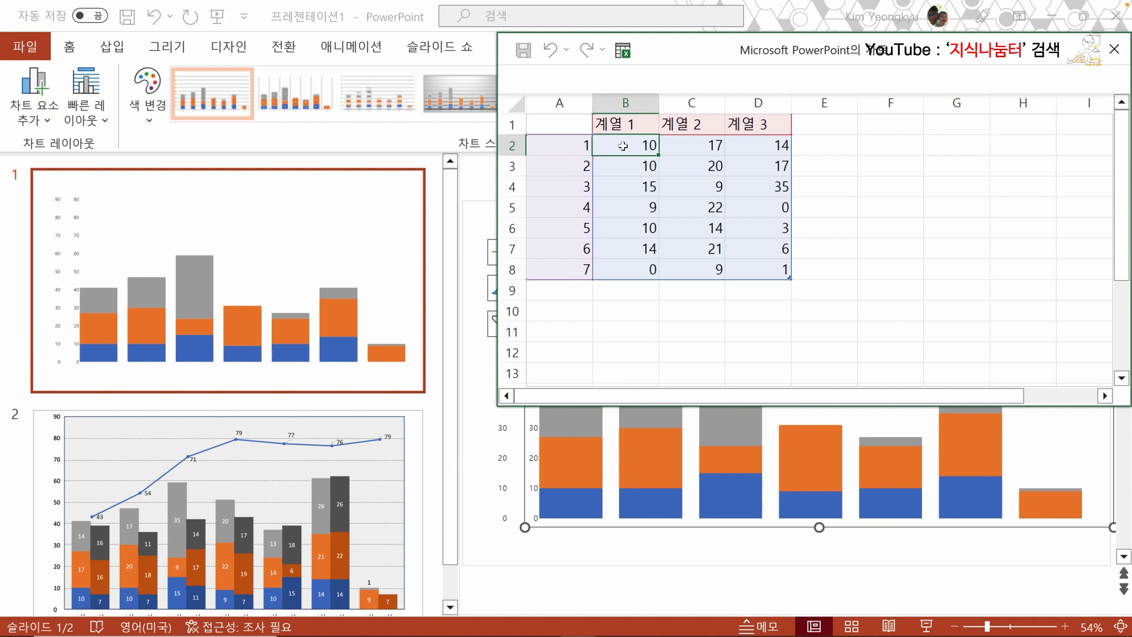
- In the second chart's data sheet, set the 계열 1 values for categories 1 to 5 to 7, 7, 11, 7 and 15
text(7 7 11 7 15)
key(Return)
key(Return)
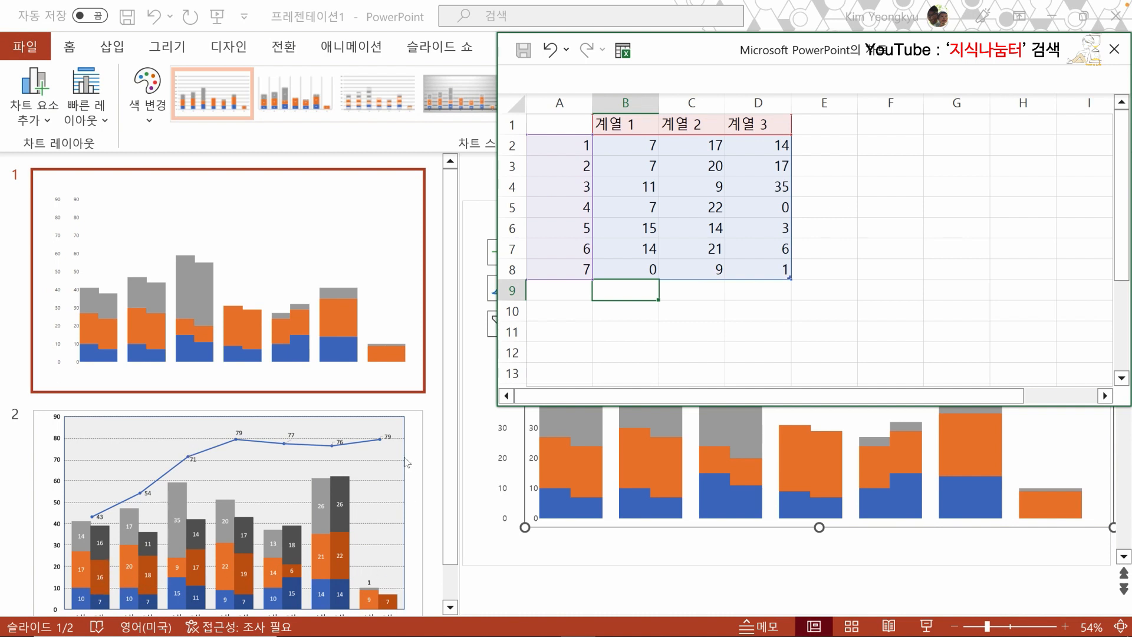
- Set the second chart's 계열 2 values for categories 1 to 7 to 16, 18, 17, 19, 6, 22 and 7
click(694, 151)
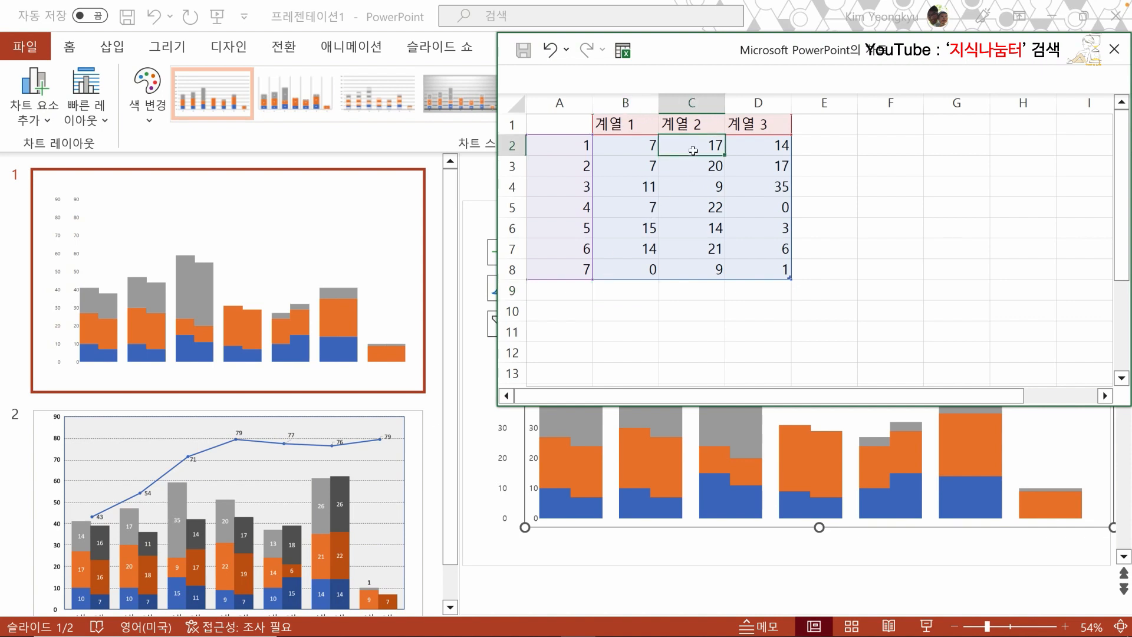
text(16 18 17 19 6 )
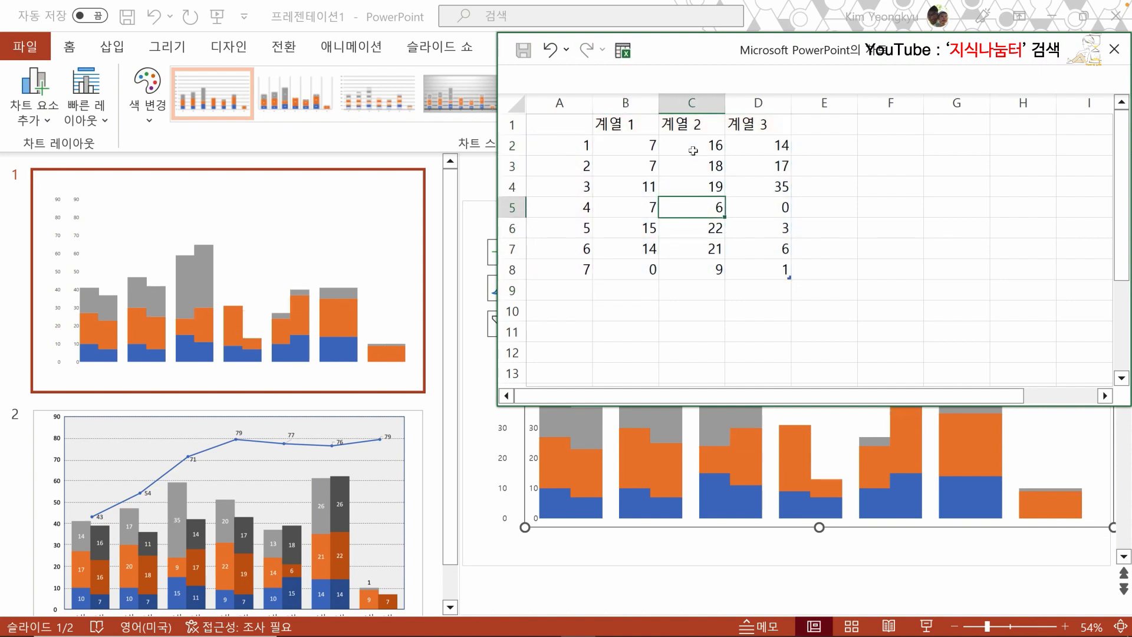
text(22 7)
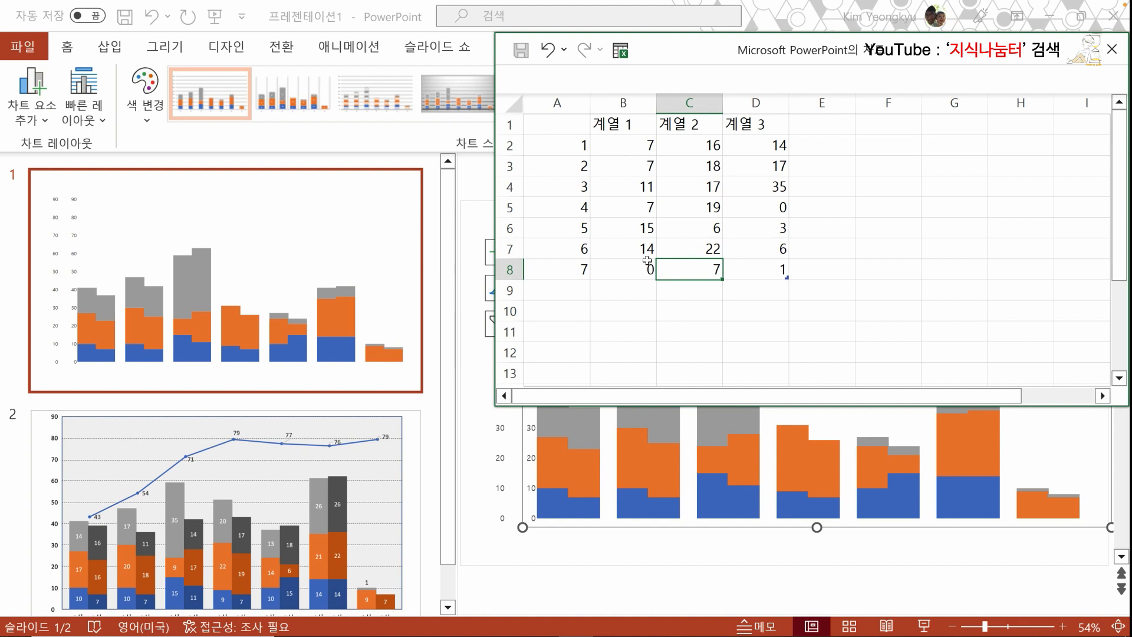
- Set the second chart's 계열 3 values to 16, 11, 14, 17, 8, 26 and 0, and close the data sheet
click(755, 150)
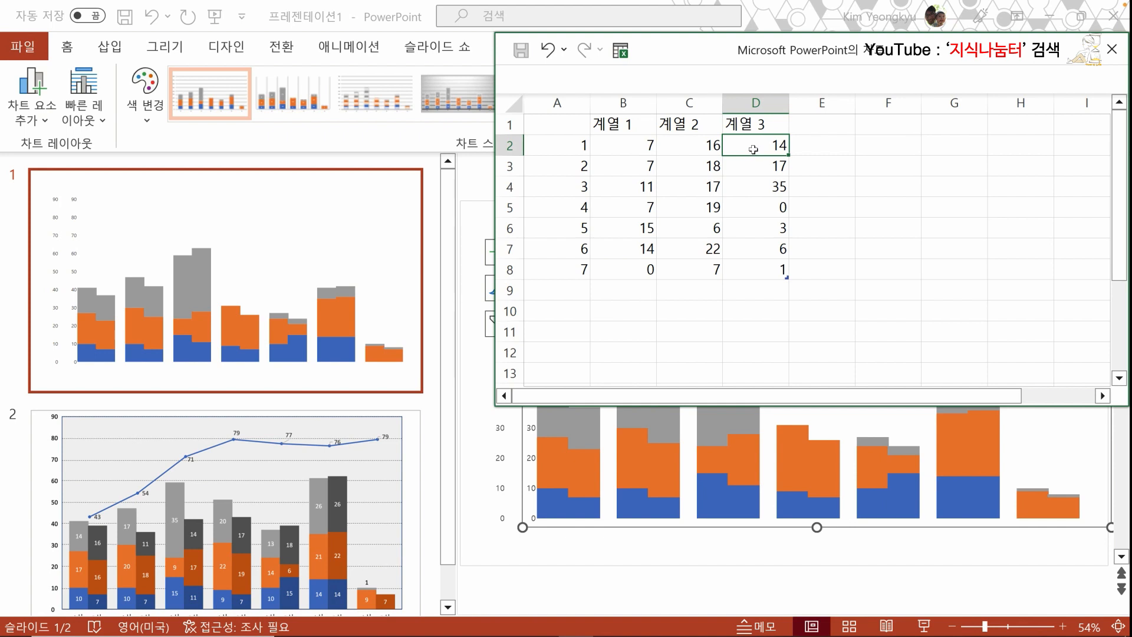
text(16)
key(Return)
text(11)
key(Return)
text(14)
key(Return)
text(17)
key(Return)
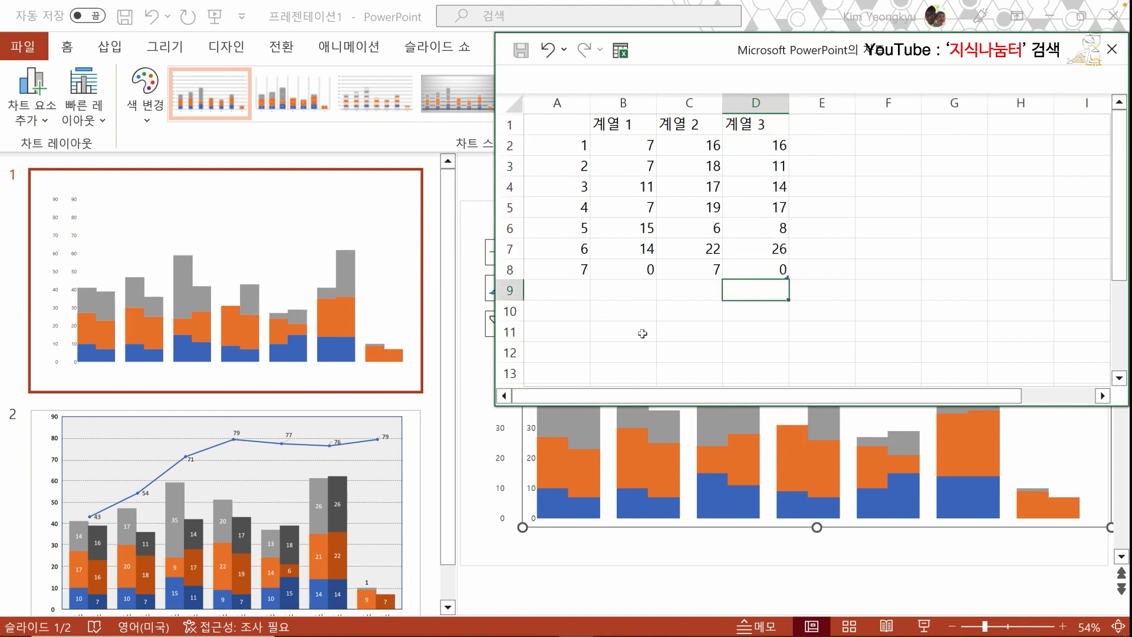
click(677, 324)
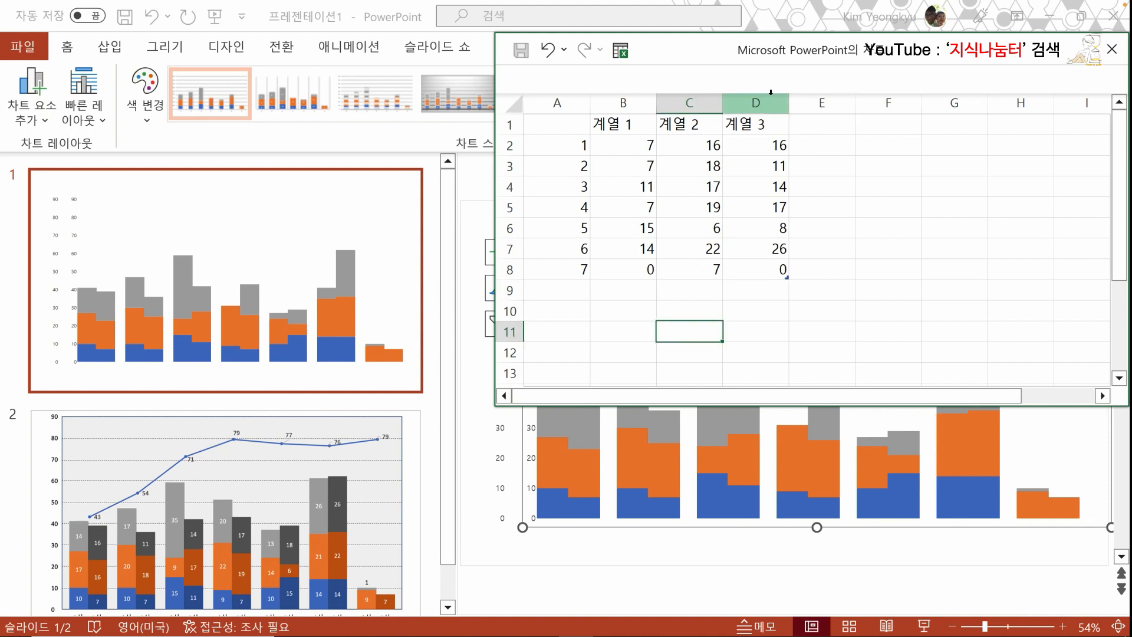
click(1112, 49)
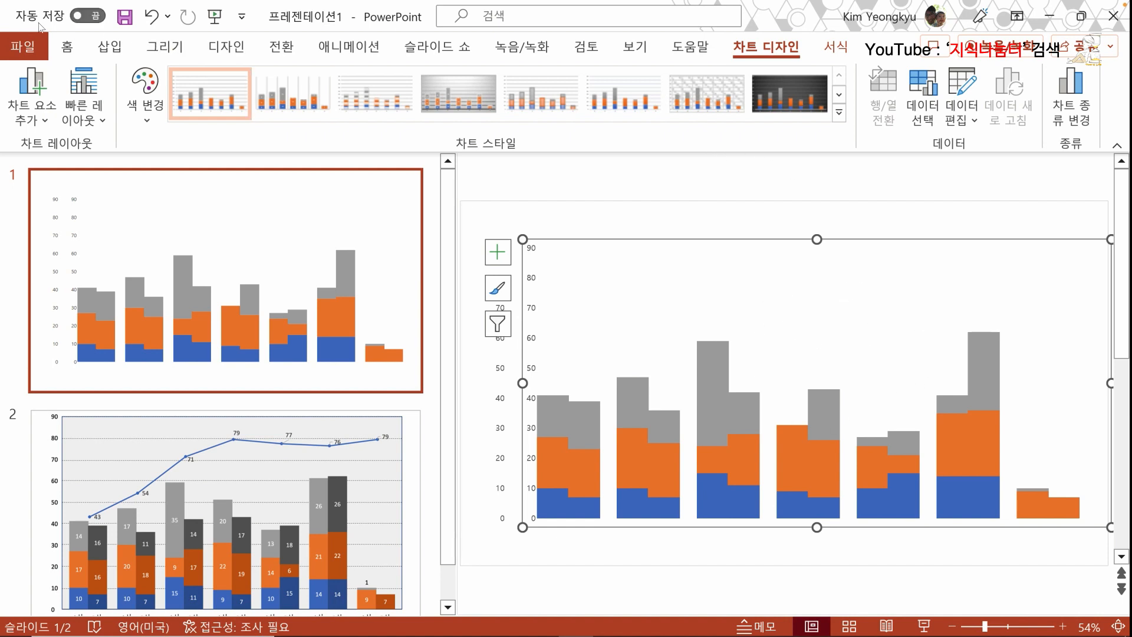
- Show the slide's object list and rename the uppermost chart object as 누적 차트 2
click(67, 47)
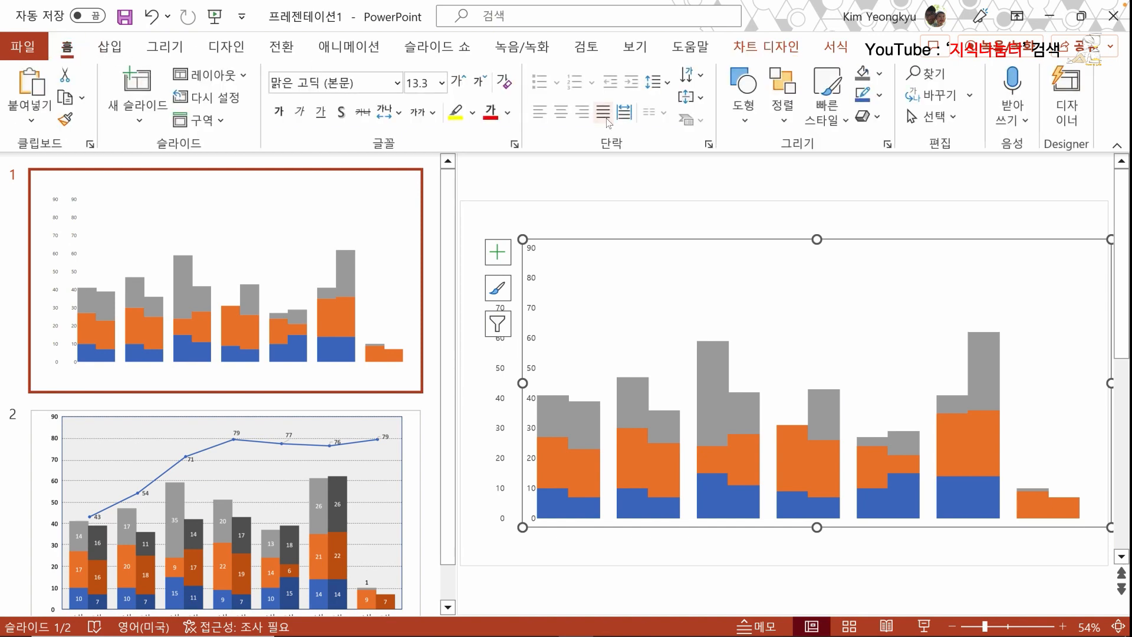
click(947, 121)
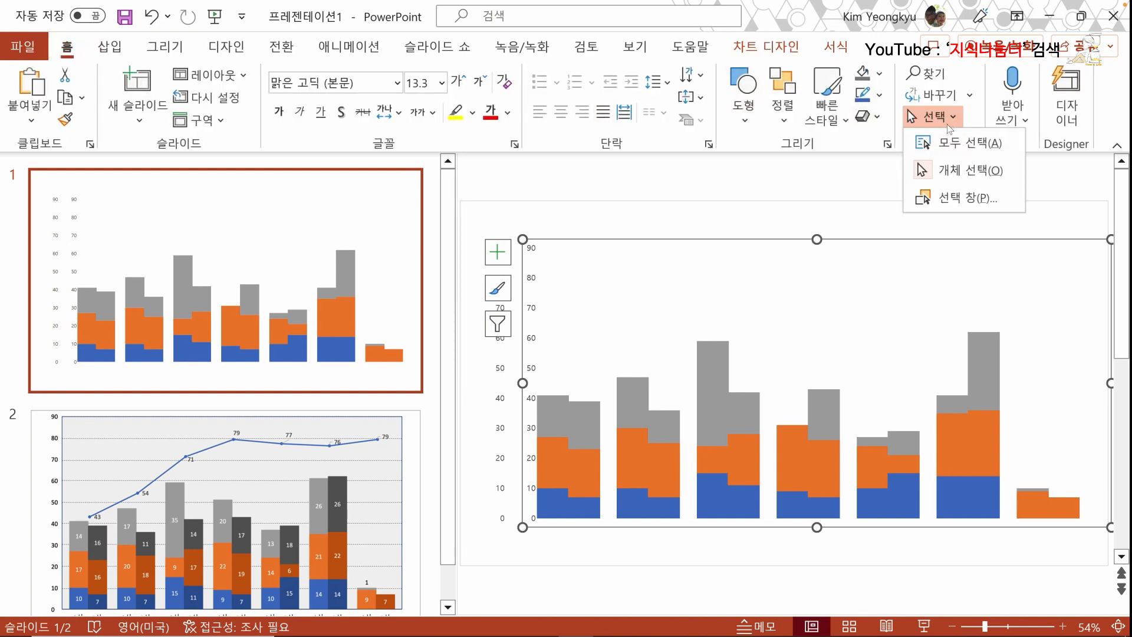
click(955, 199)
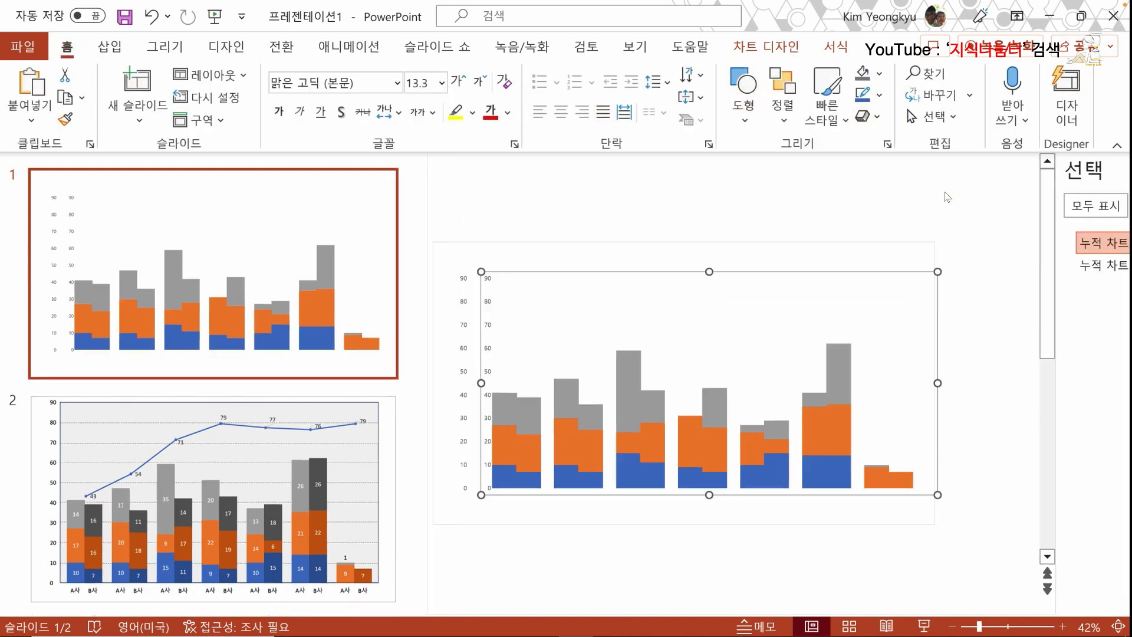
click(948, 246)
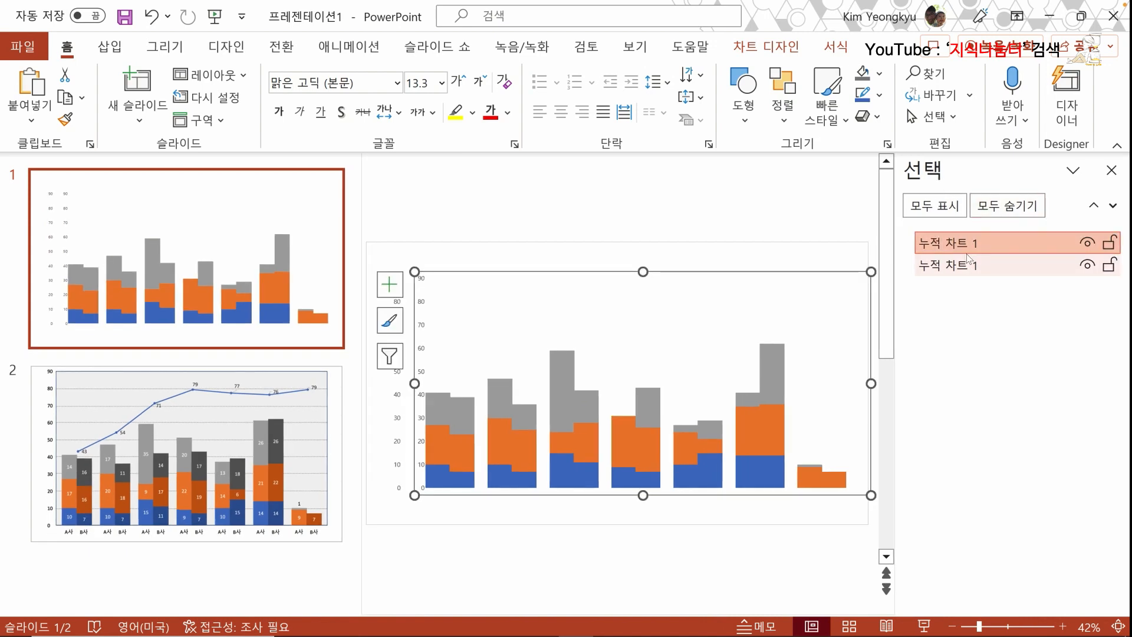
click(980, 249)
drag(977, 247, 993, 246)
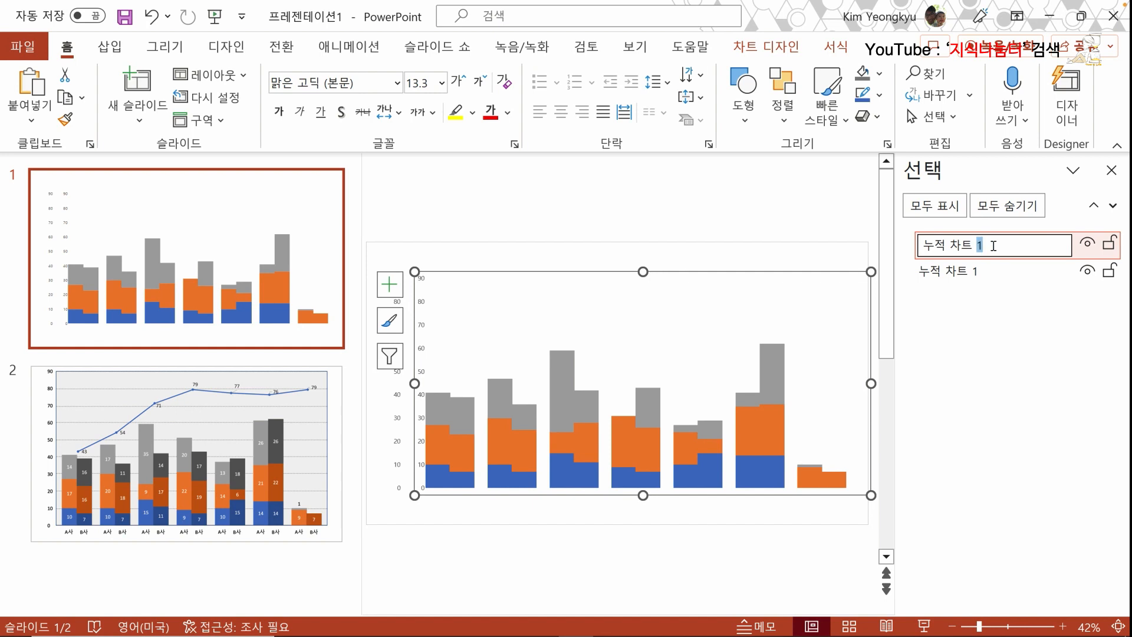
text(2)
key(Return)
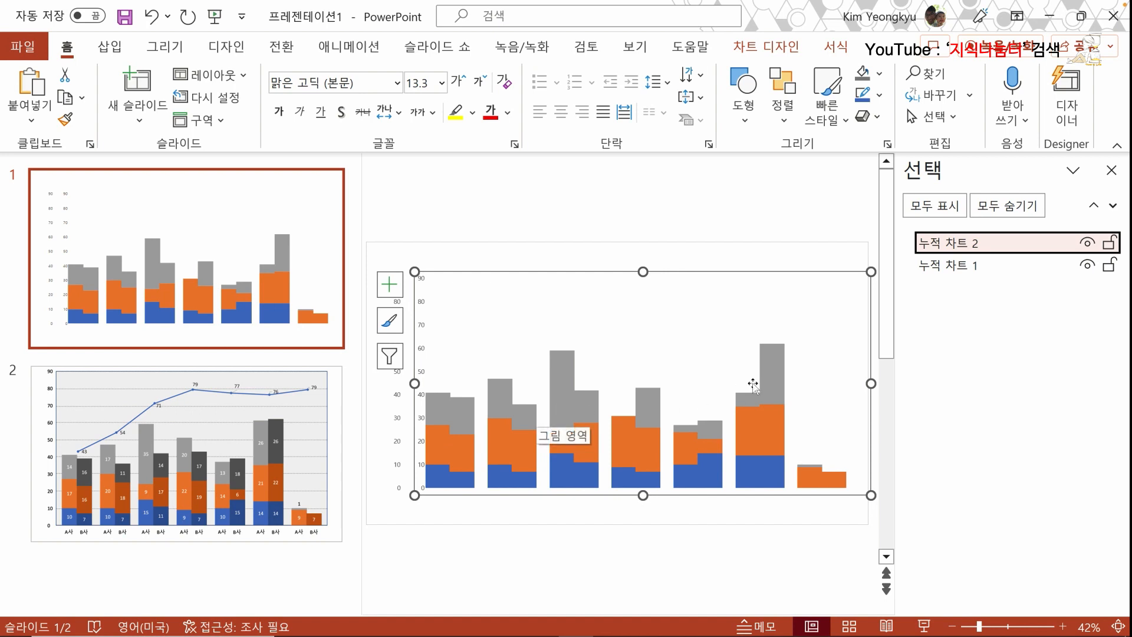
- In the data of 누적 차트 1, set the 계열 3 values for categories 4, 5 and 6 to 20, 13 and 26, and close the sheet
click(968, 265)
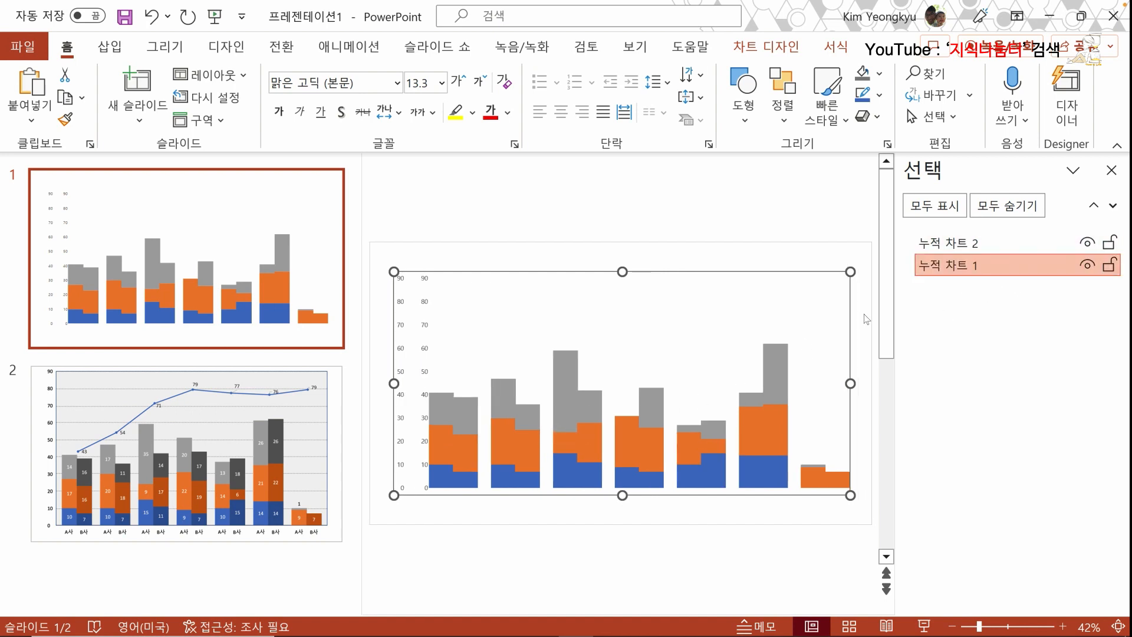
click(767, 48)
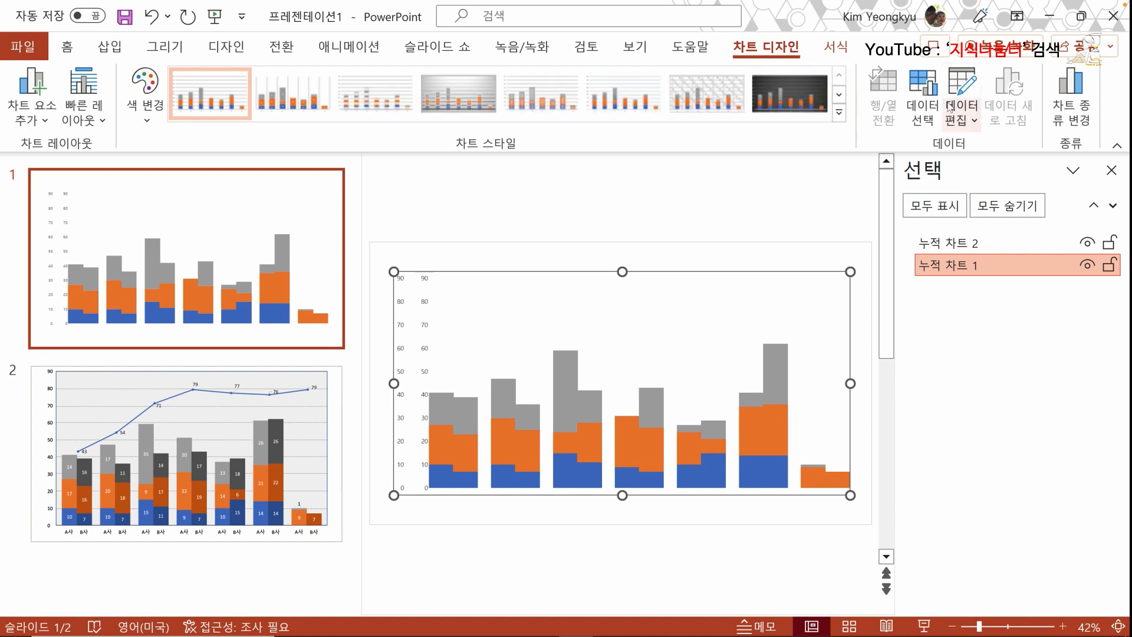
click(964, 91)
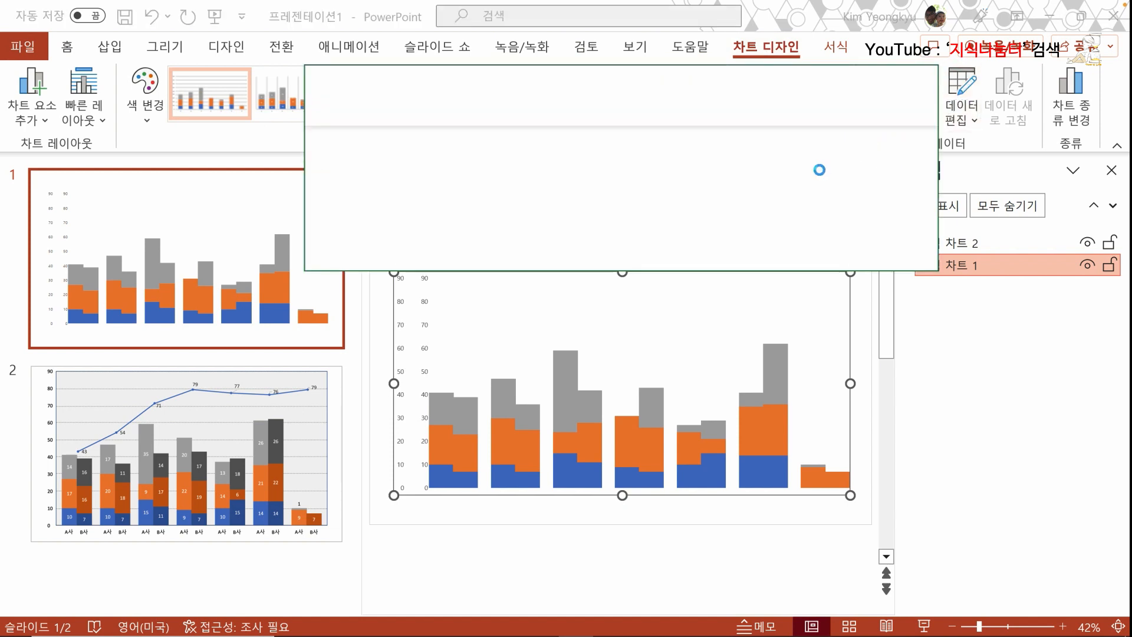
drag(546, 87, 684, 121)
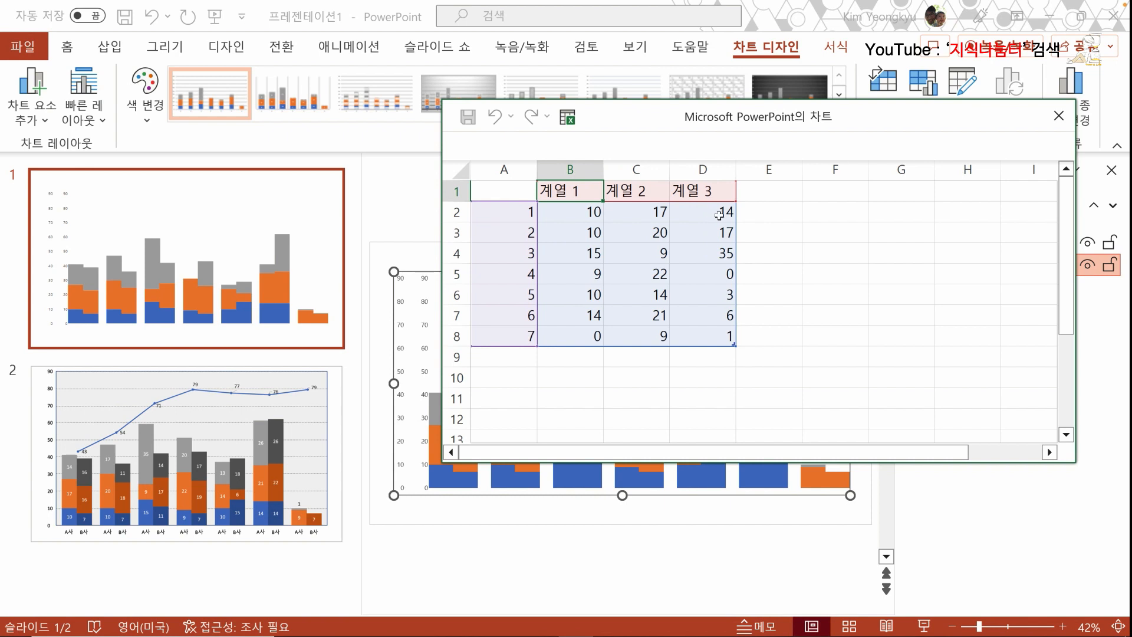
click(725, 275)
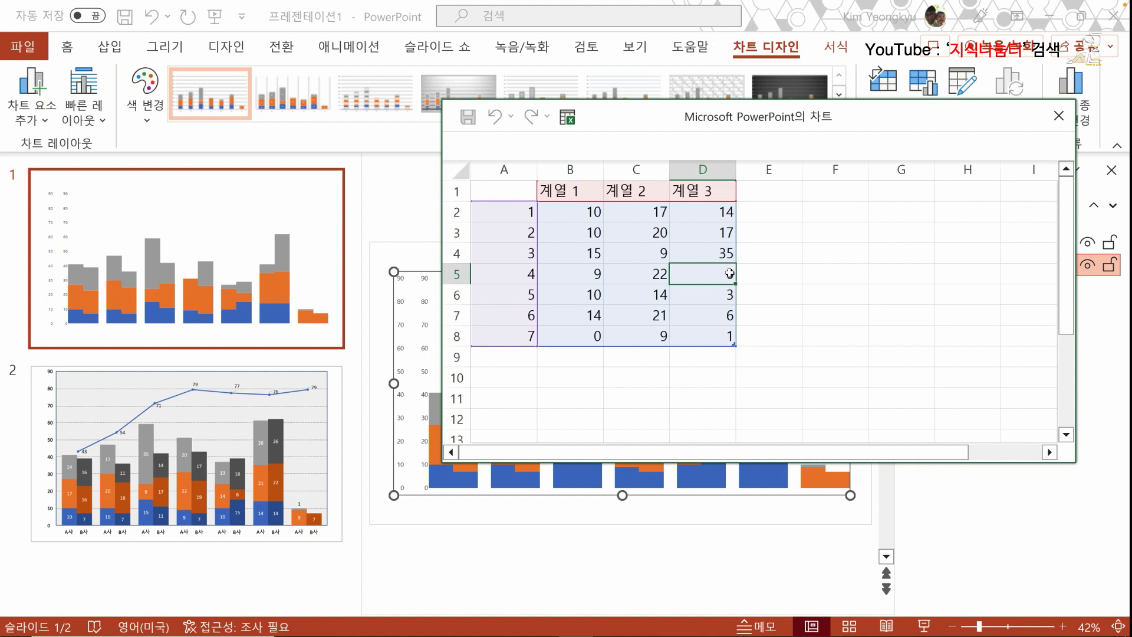
text(20)
key(Return)
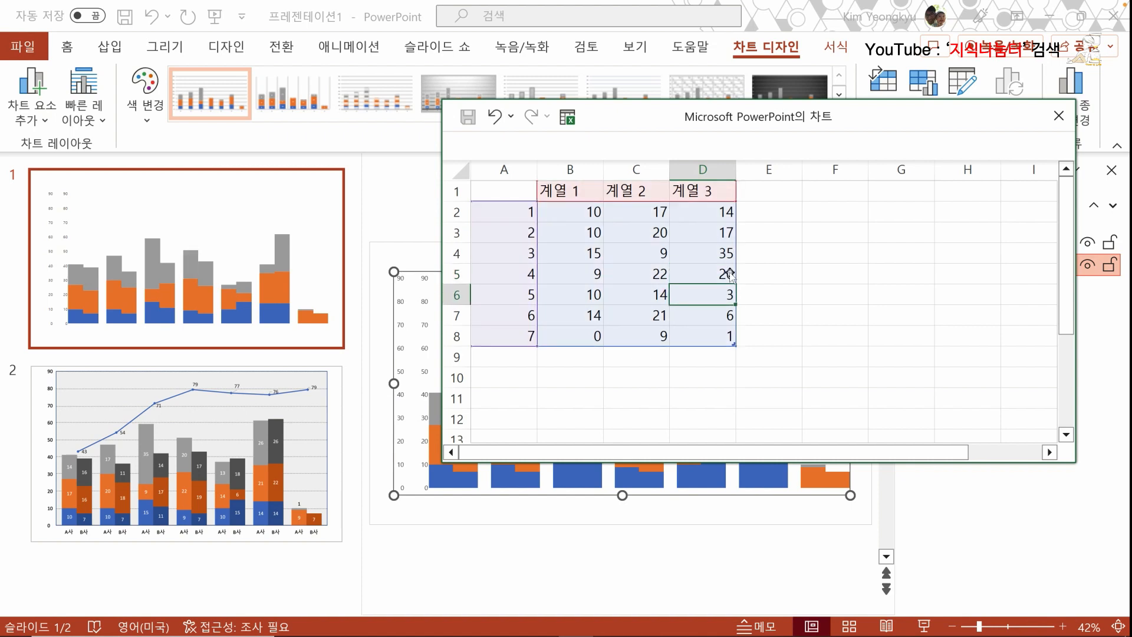
text(13)
key(Return)
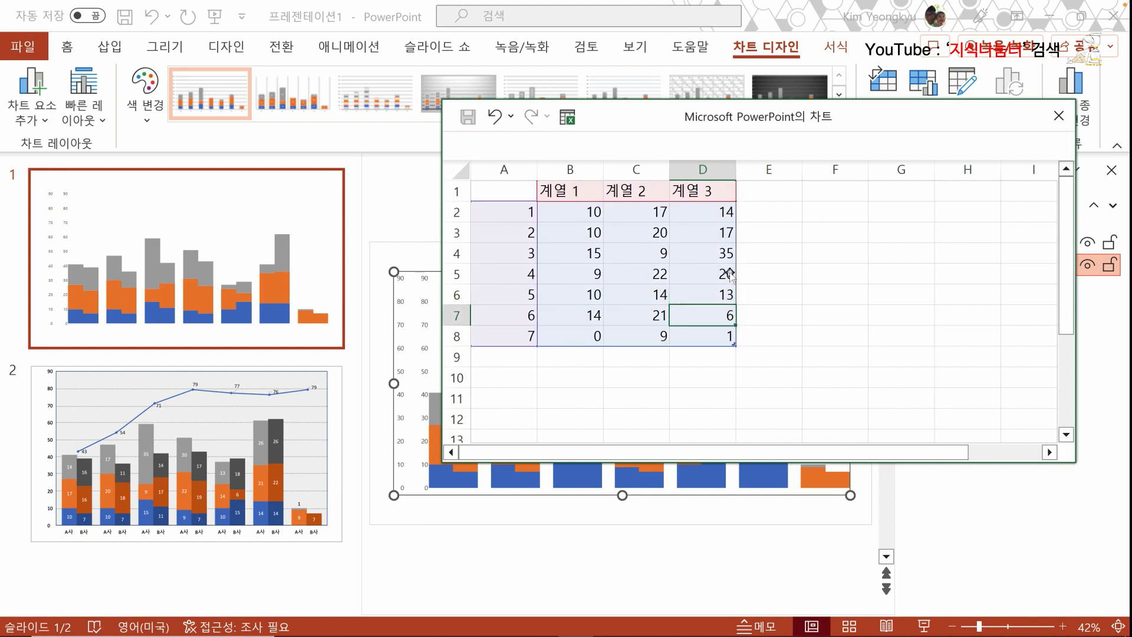
text(26)
key(Return)
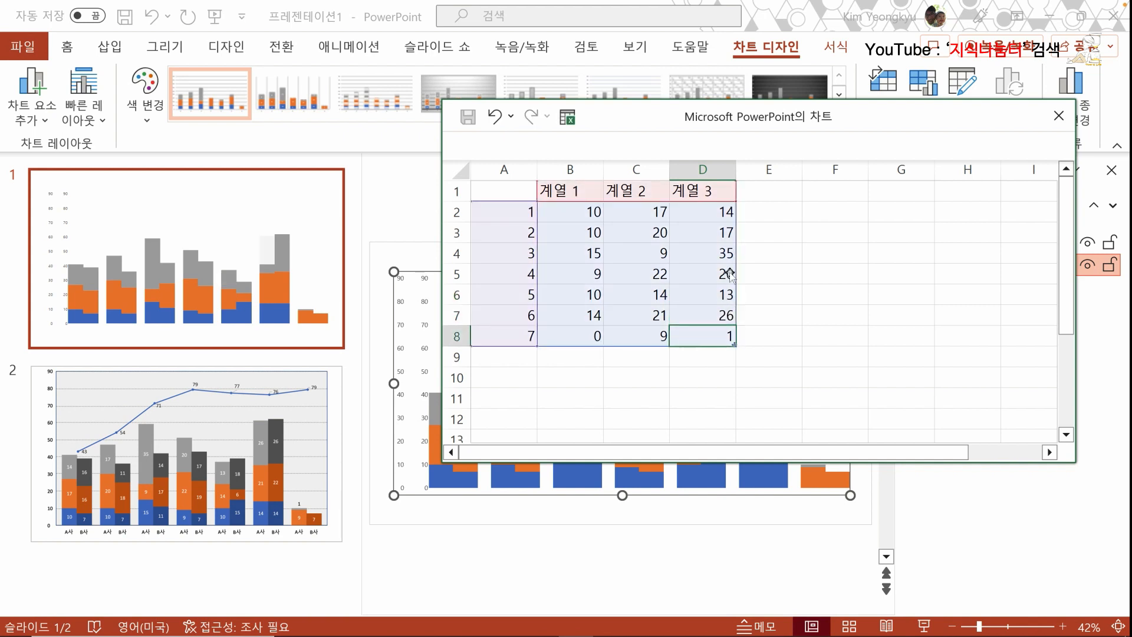
click(1059, 115)
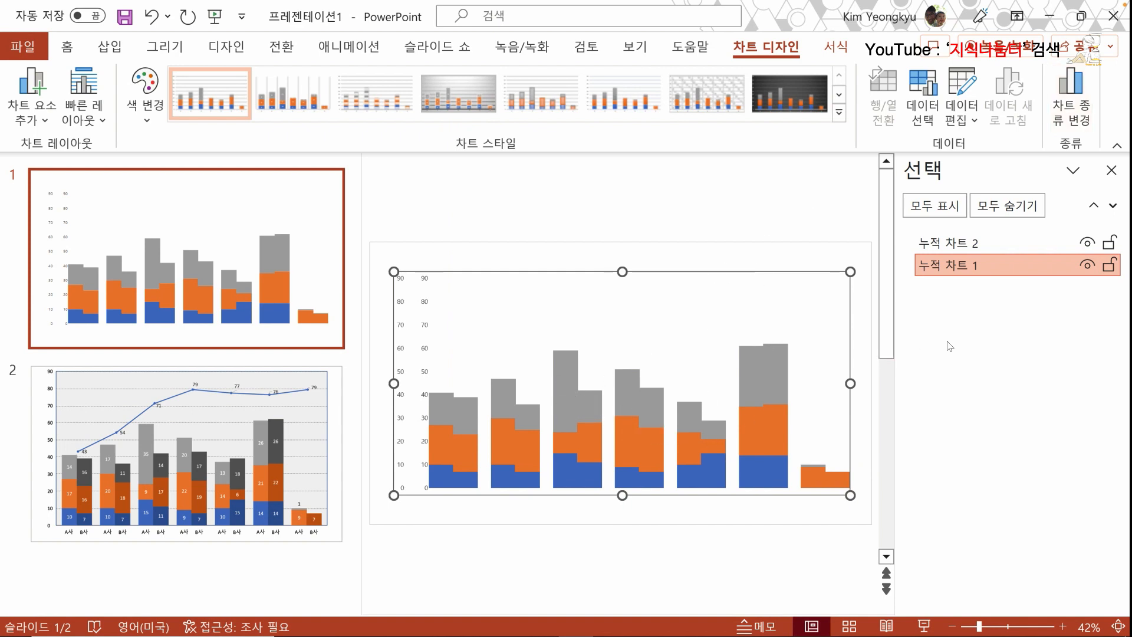
click(67, 47)
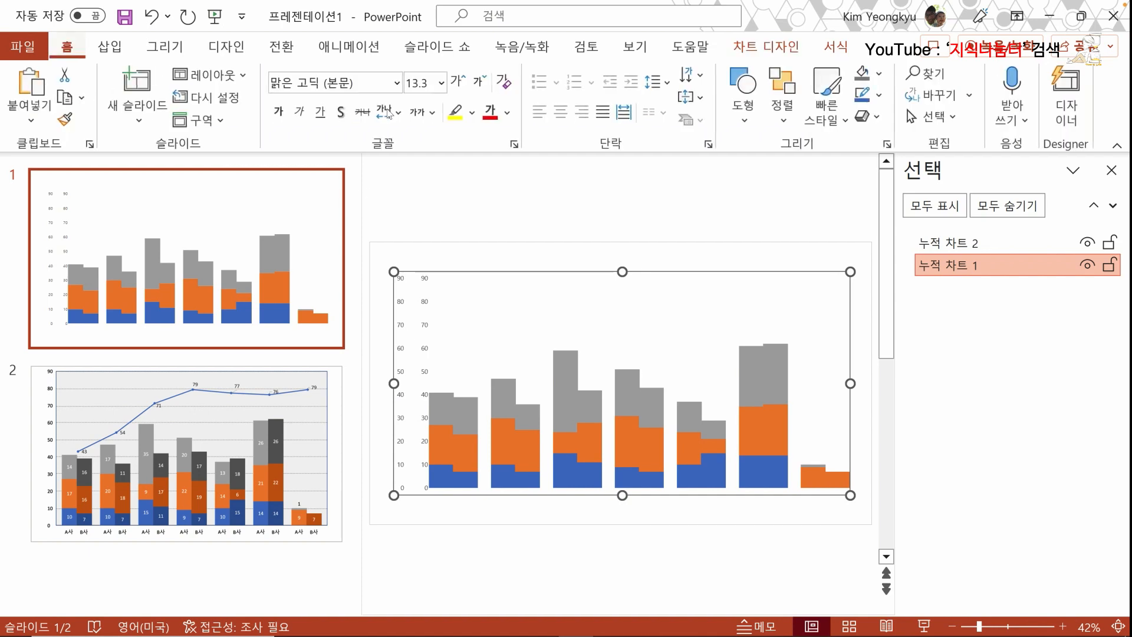
click(944, 118)
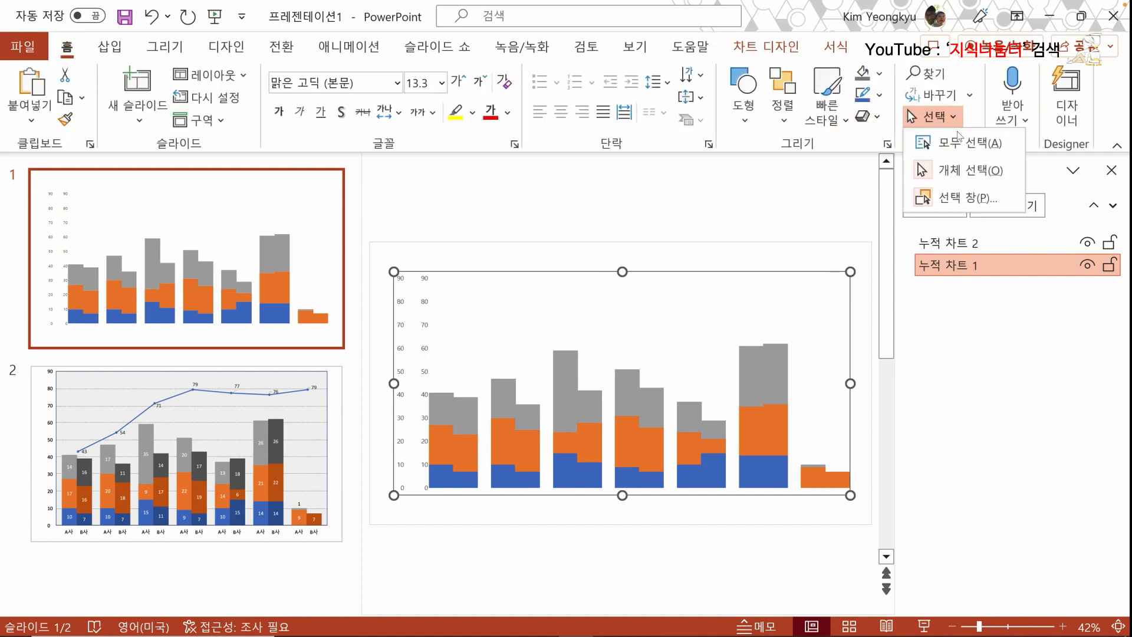
click(995, 301)
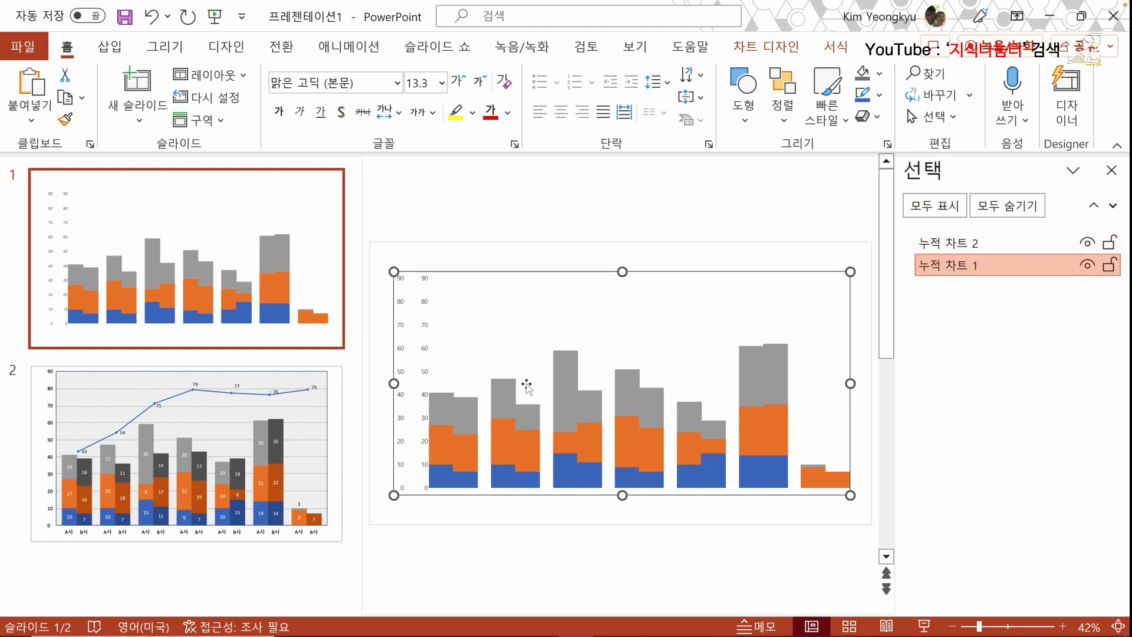
- Alternate the selection between 누적 차트 2 and 누적 차트 1 in the object list, ending on 누적 차트 1
click(967, 243)
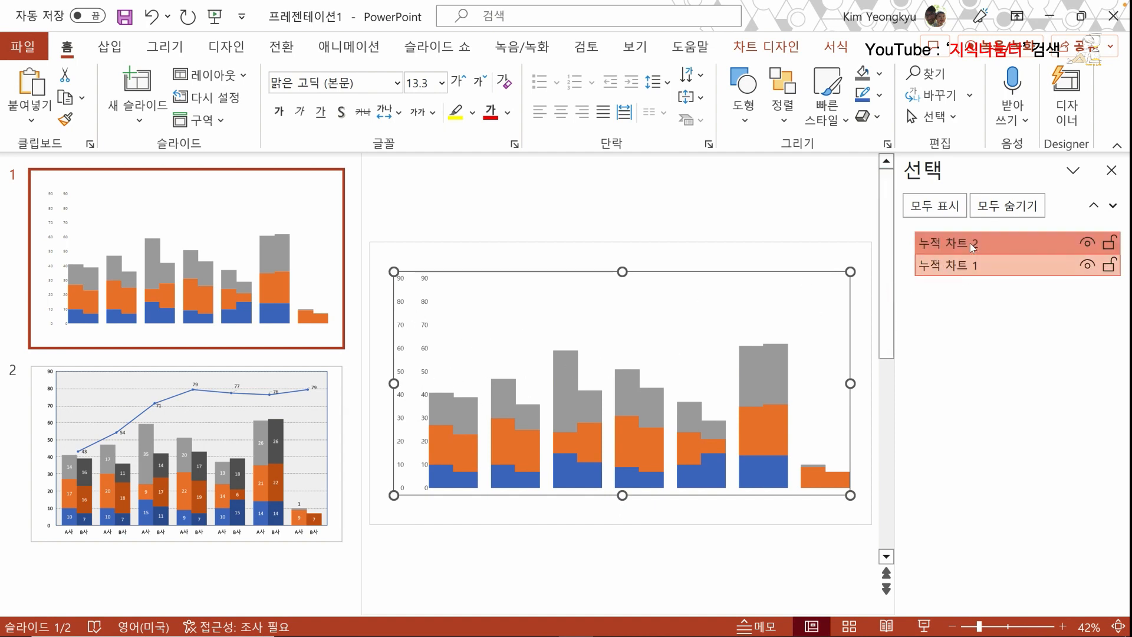
click(970, 267)
click(972, 250)
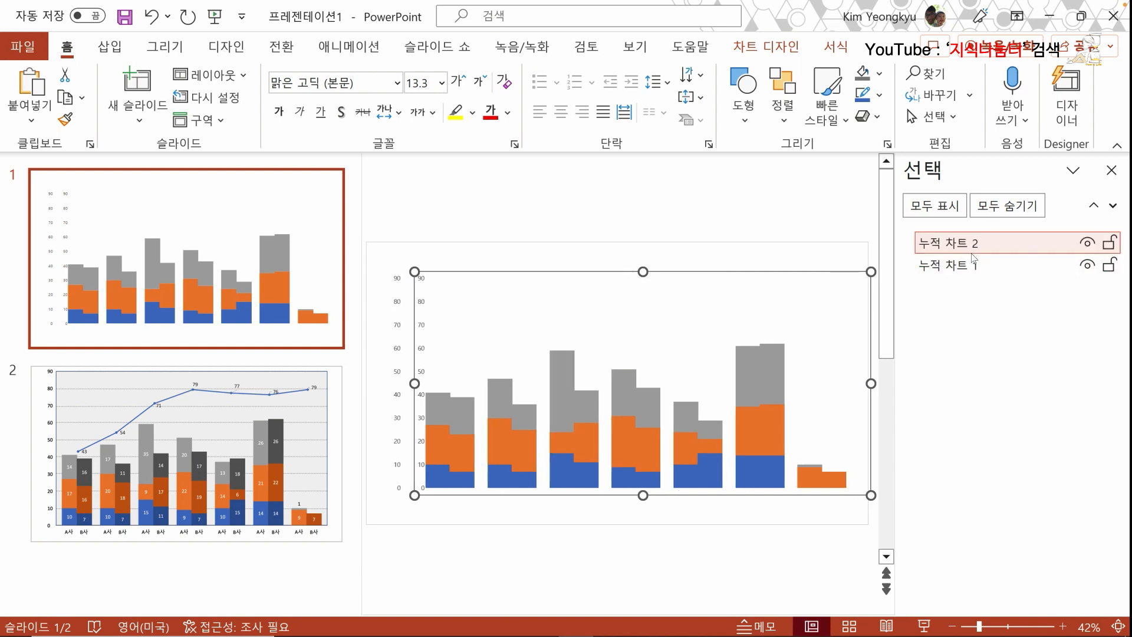
click(974, 266)
click(971, 244)
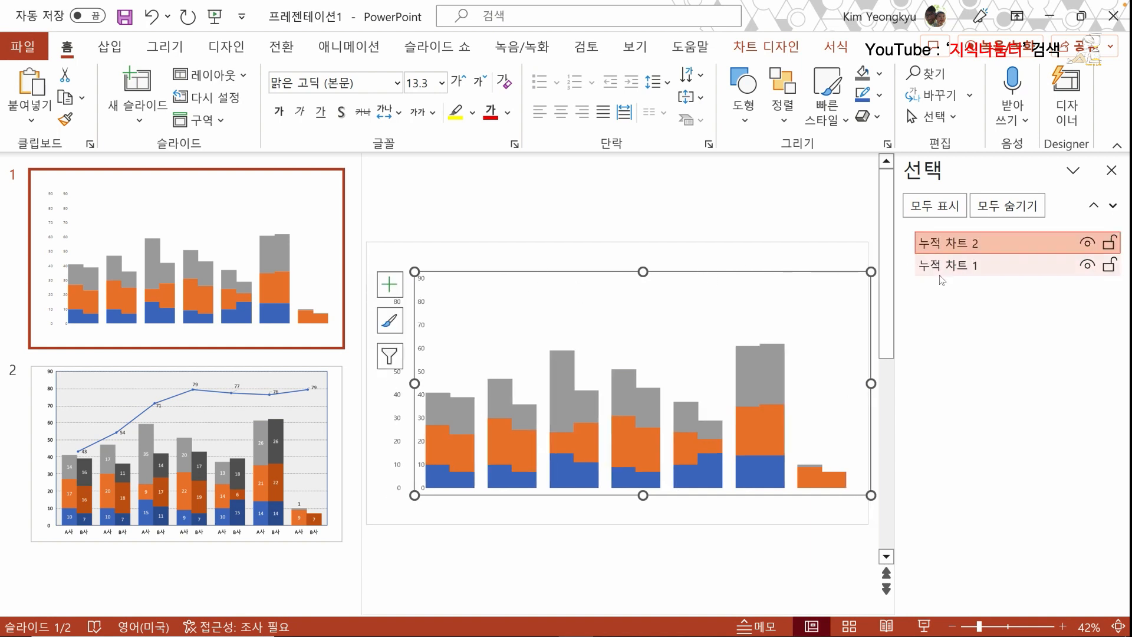
click(976, 272)
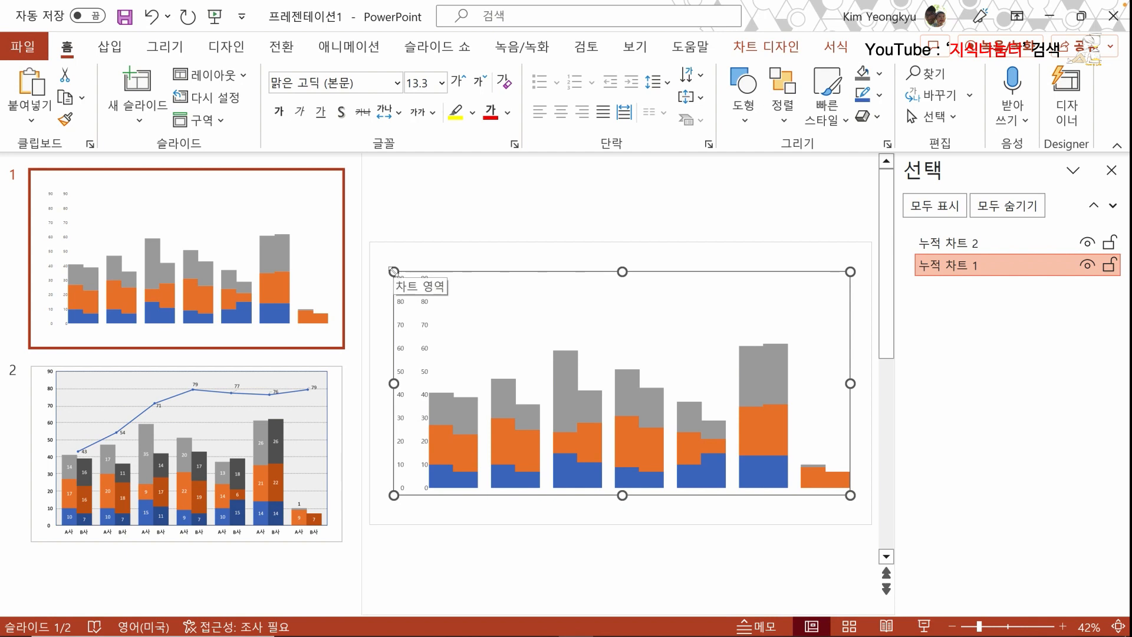
- Duplicate 누적 차트 1 and align the copy level with the other charts, shifted so its columns sit centred over each pair
key(ctrl+d)
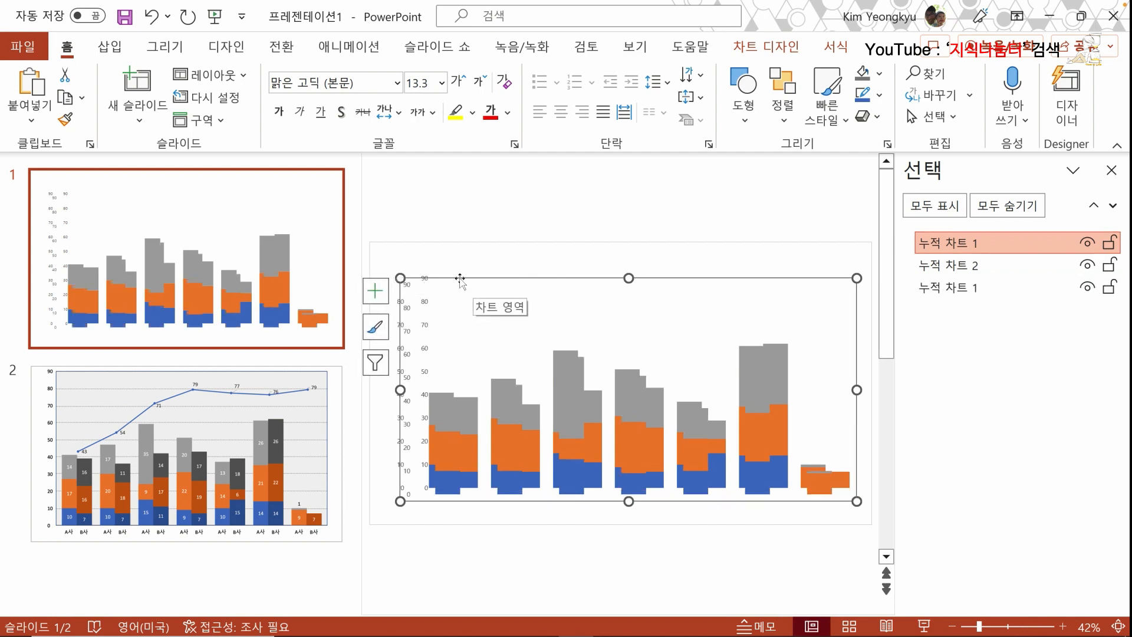
drag(460, 278, 462, 272)
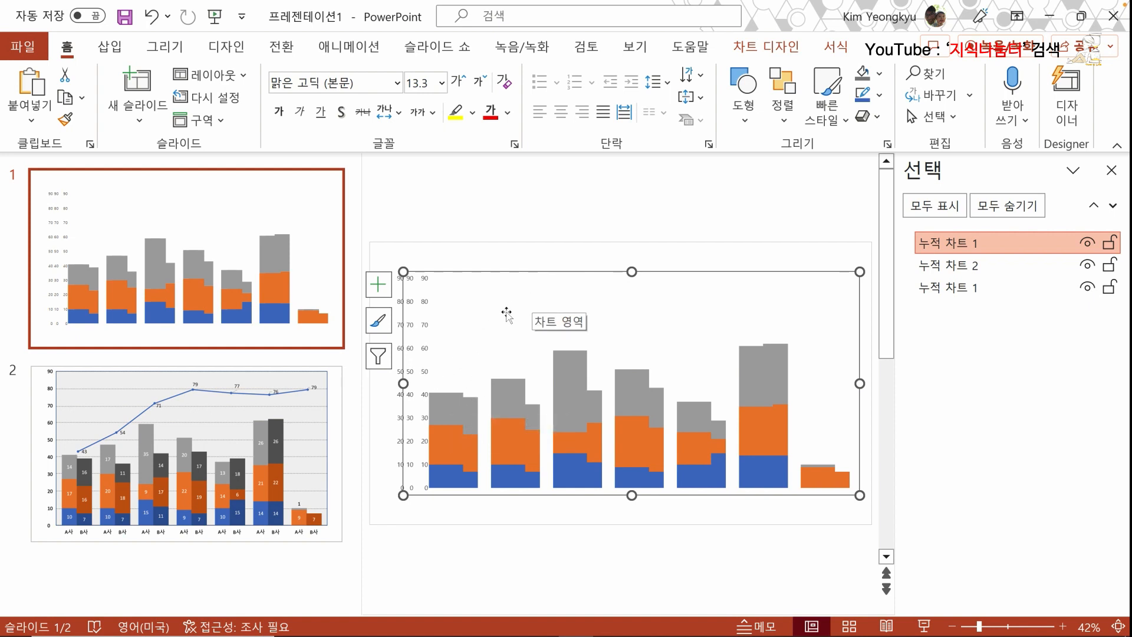
drag(533, 271, 536, 273)
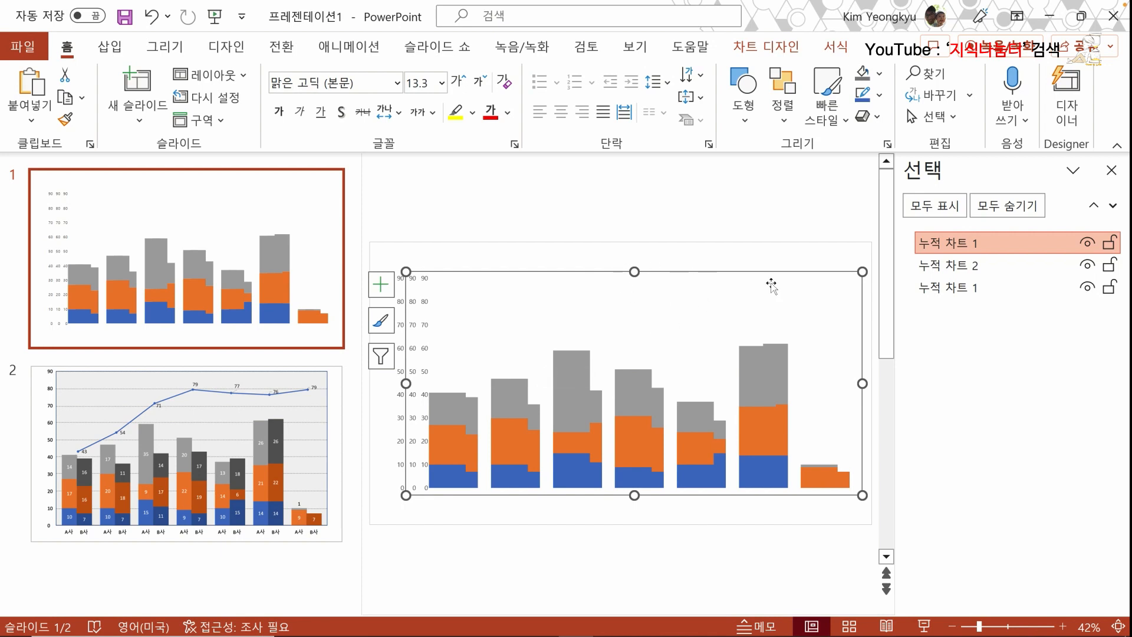
- Rename the uppermost chart object in the object list as 꺾은선 차트
double_click(997, 242)
drag(978, 244, 904, 245)
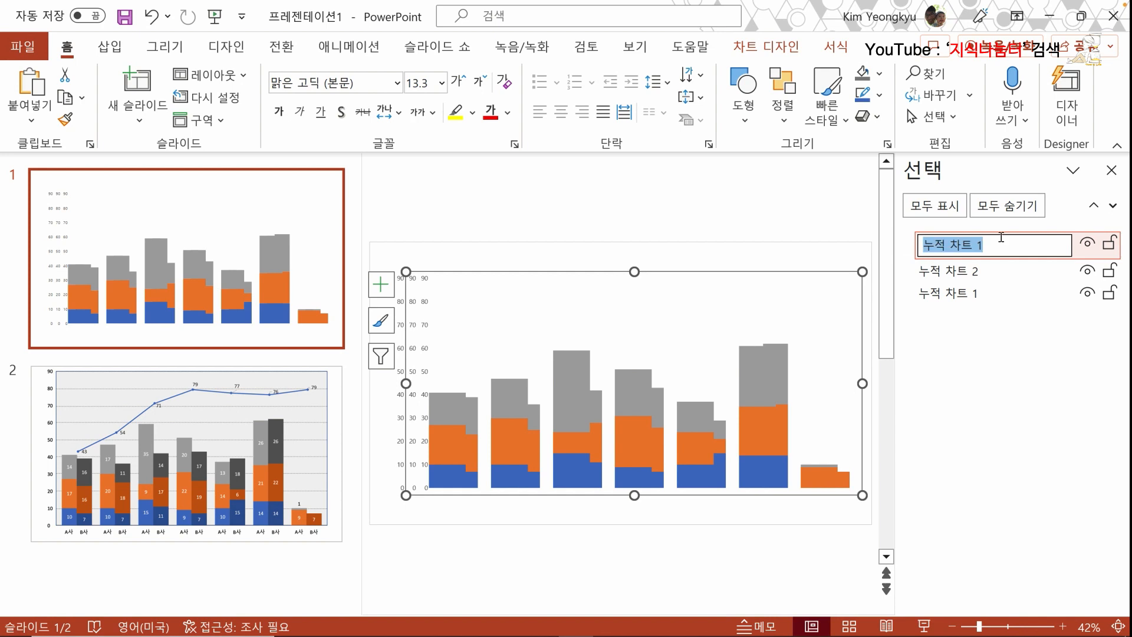
text(ㄲ)
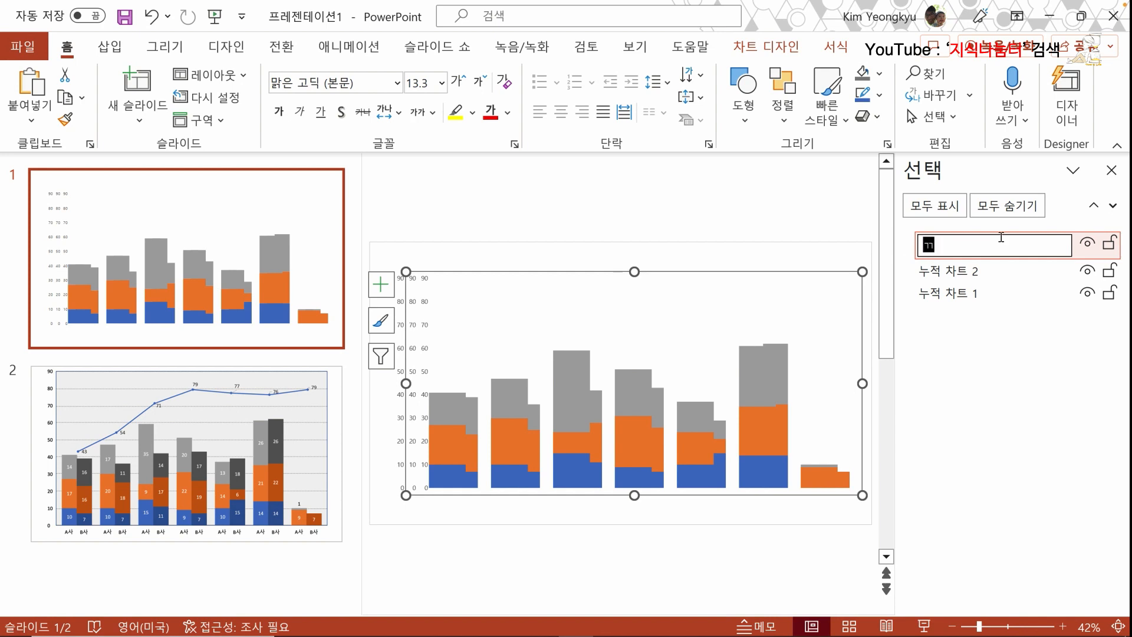
text(꺾은선 차트)
key(Return)
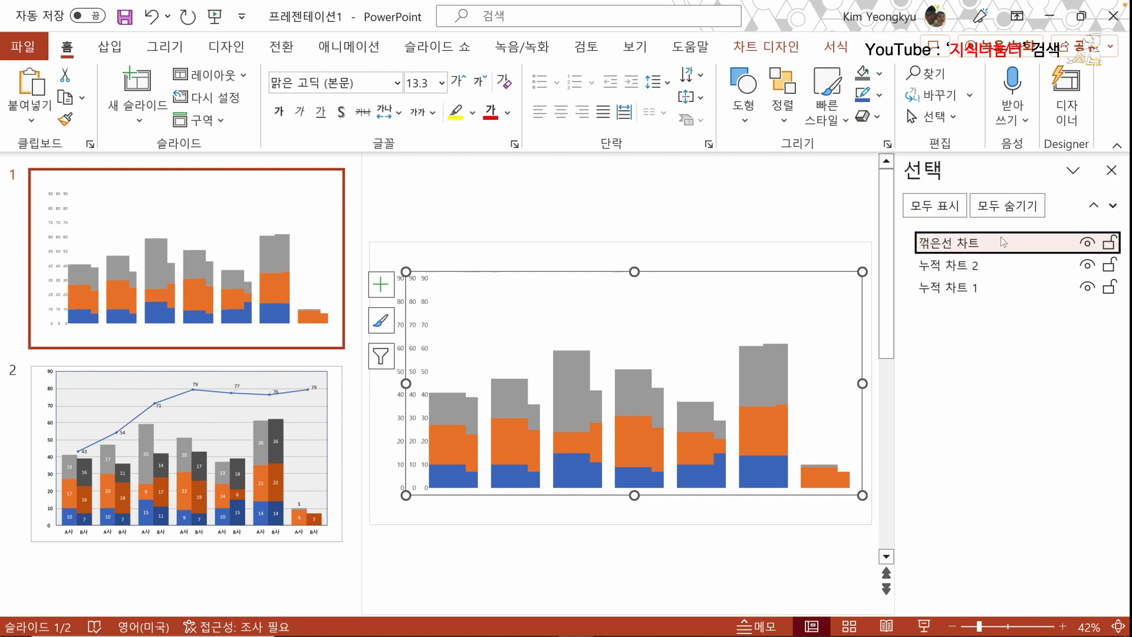
- Open the data of 꺾은선 차트, enlarge the data sheet, and delete the 계열 2 and 계열 3 columns
click(975, 292)
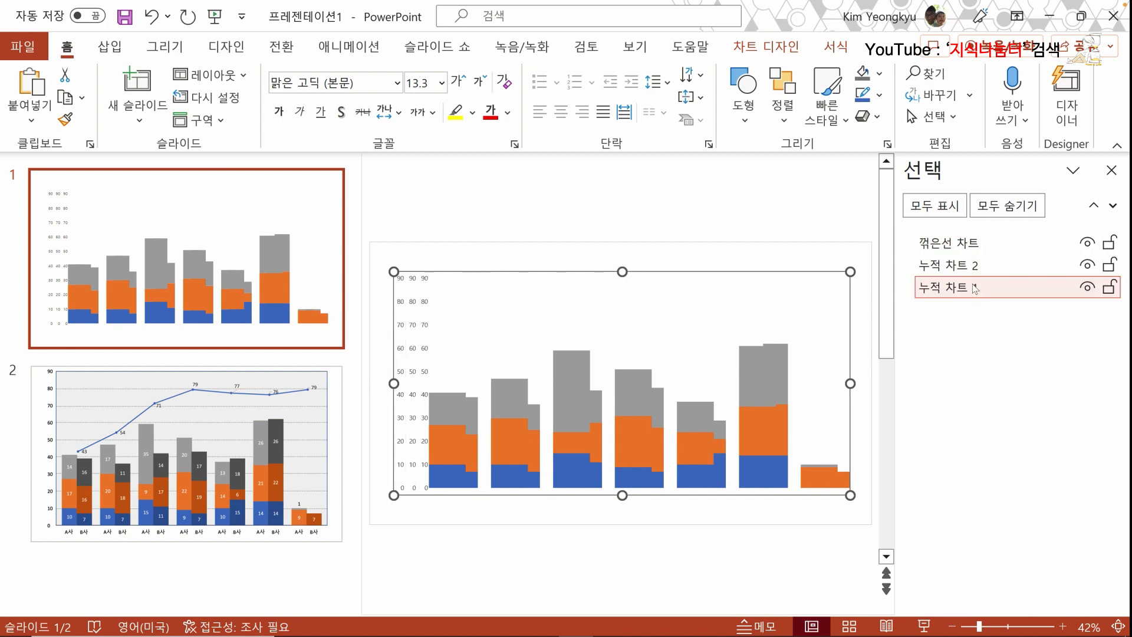
click(974, 270)
click(976, 248)
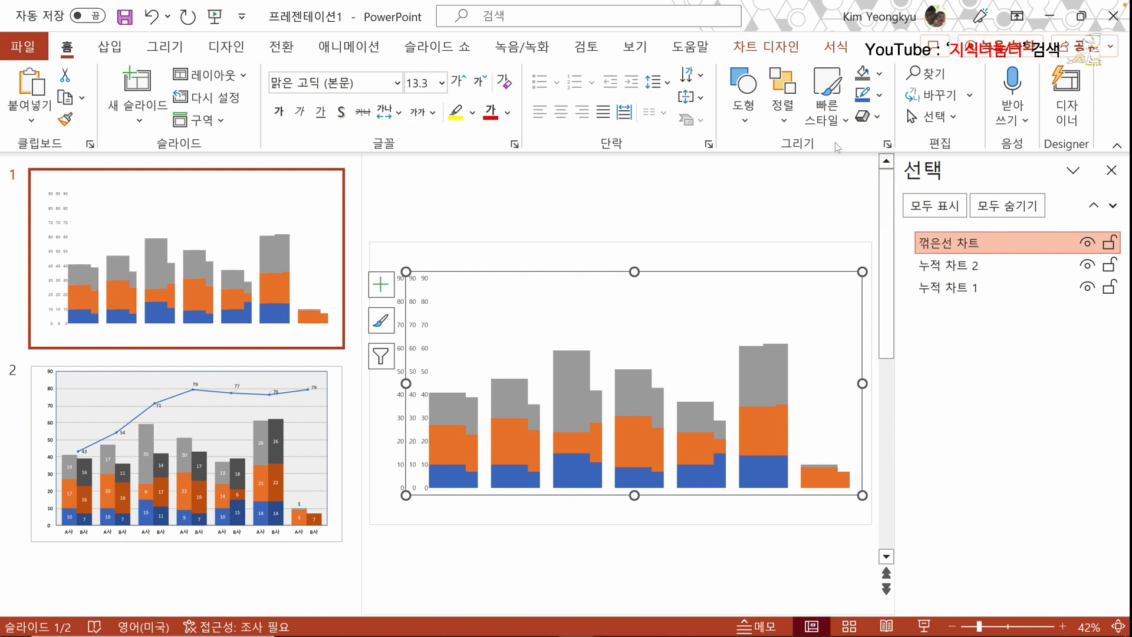
click(781, 52)
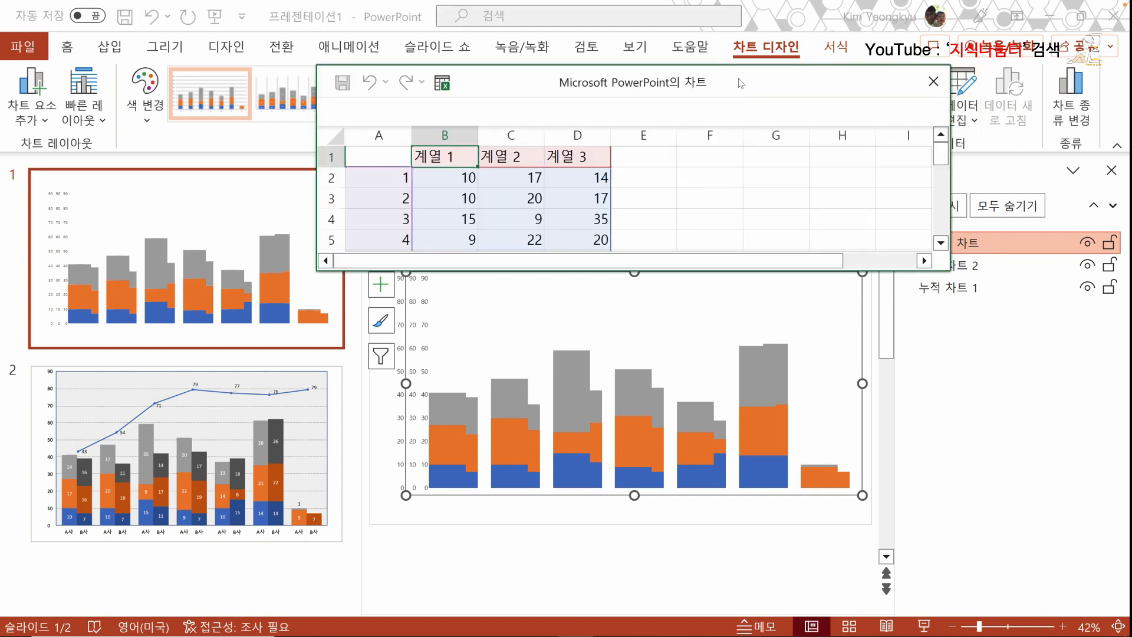
drag(681, 270, 679, 530)
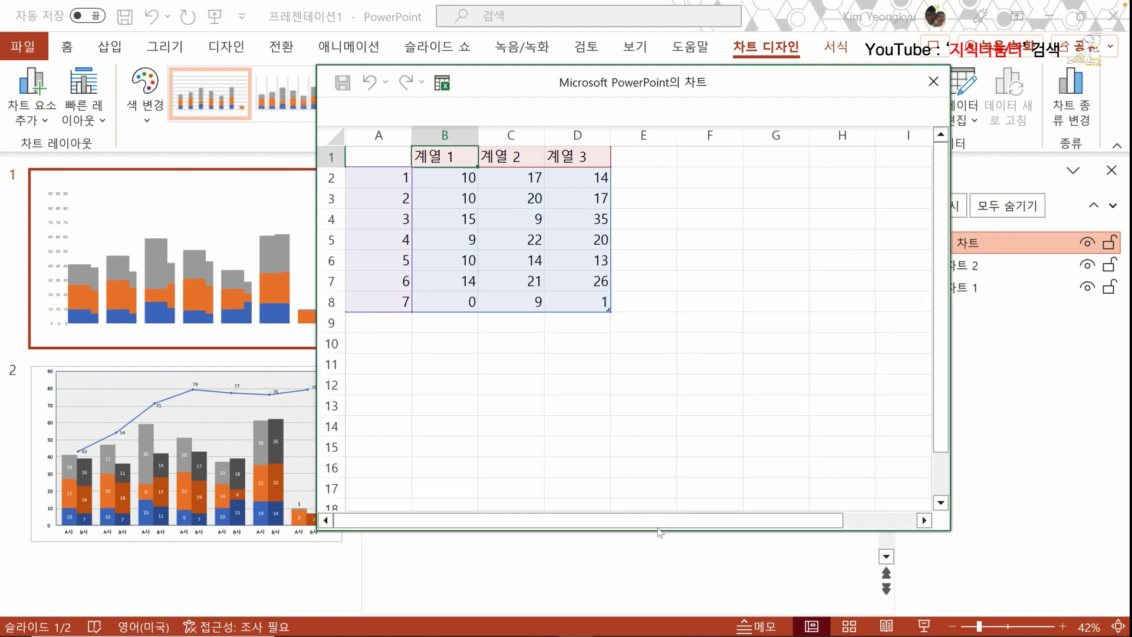
click(515, 160)
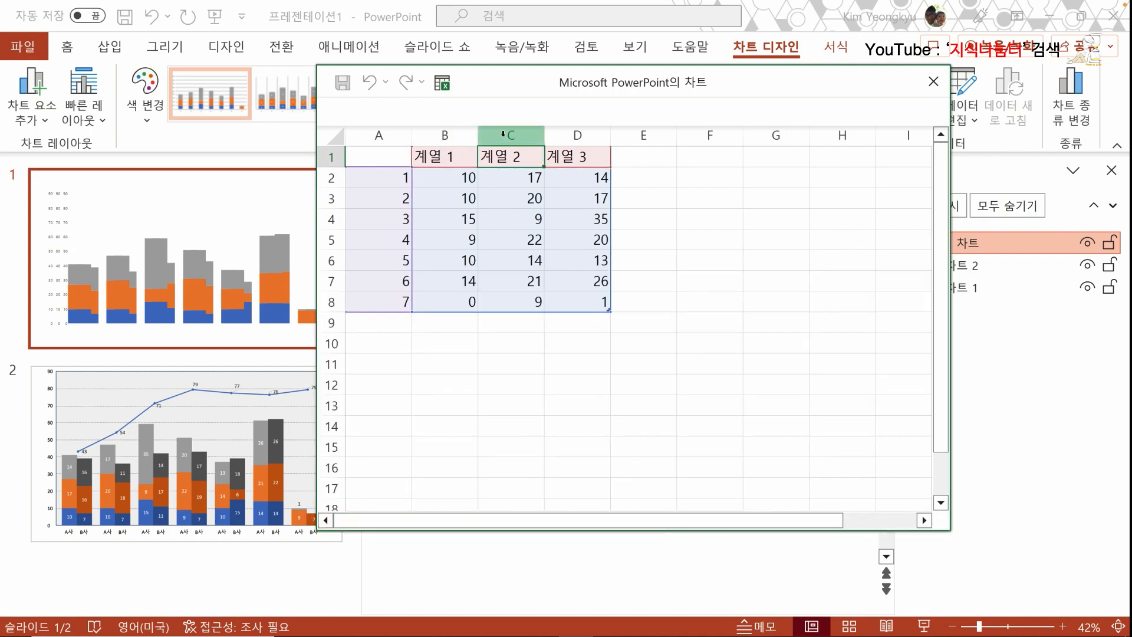
click(510, 135)
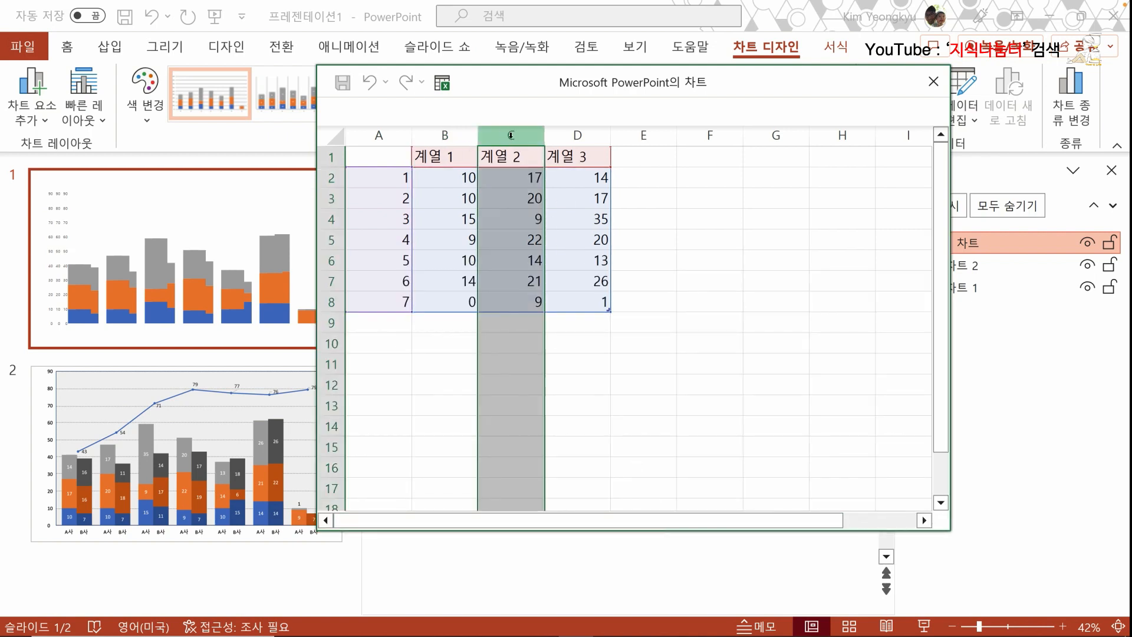
shift+click(584, 136)
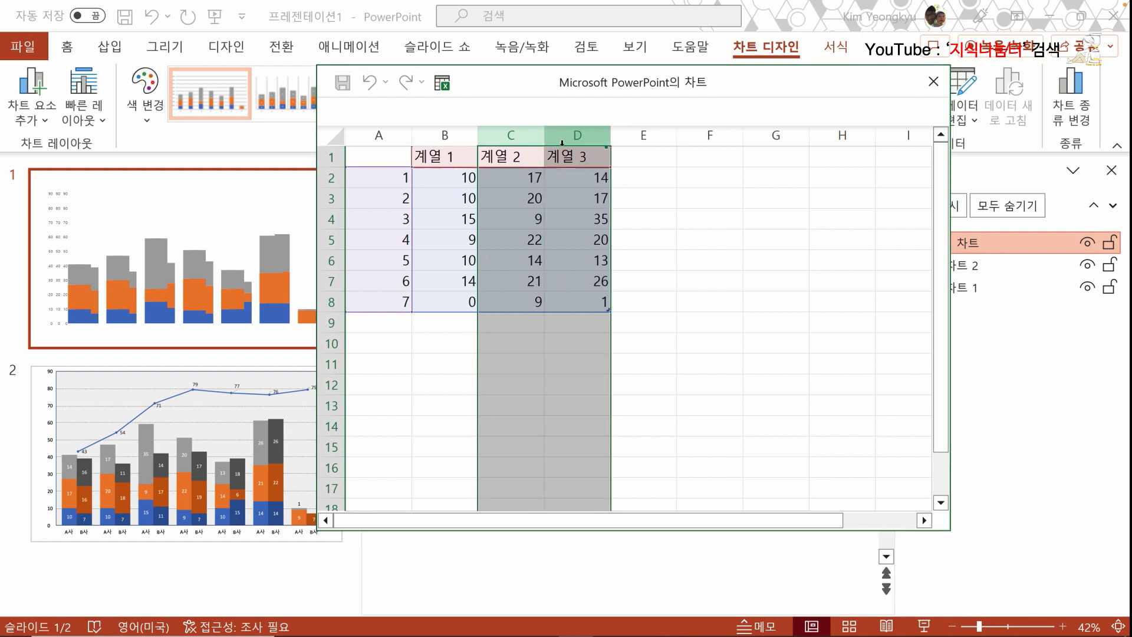
right_click(522, 136)
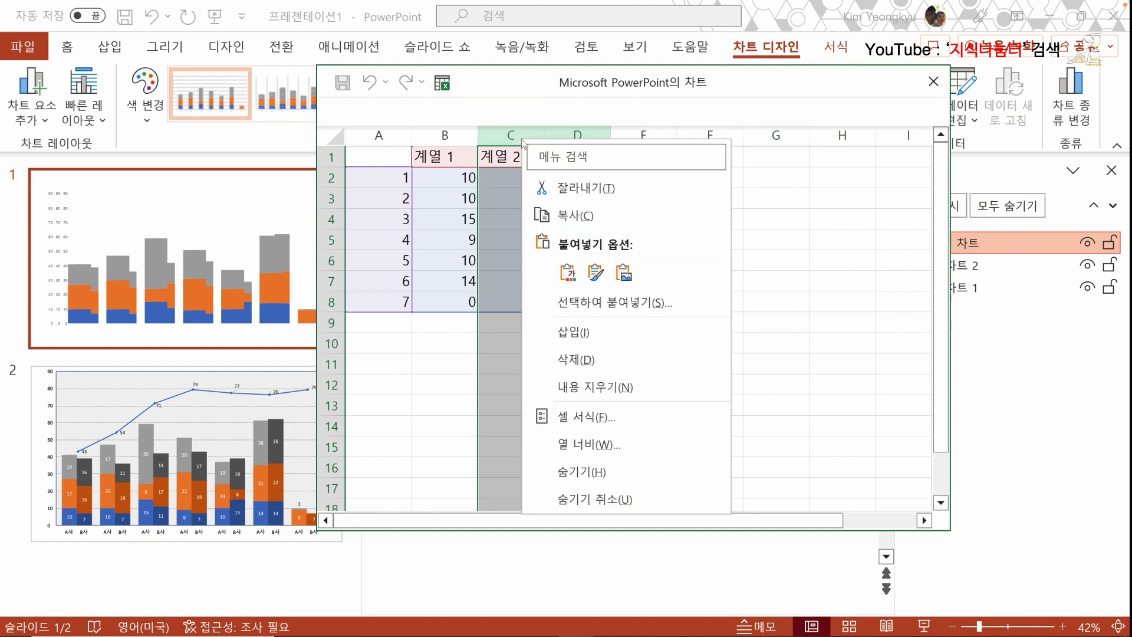
click(605, 360)
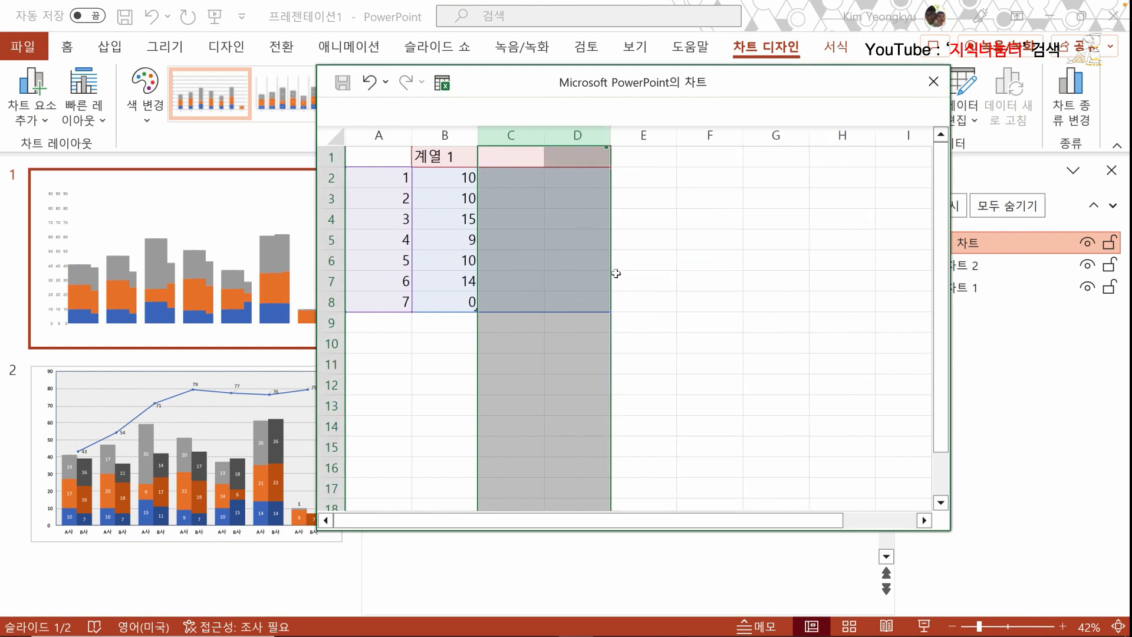
- Close the object list and move the chart data sheet clear of the enlarged slide 2 thumbnail
click(456, 183)
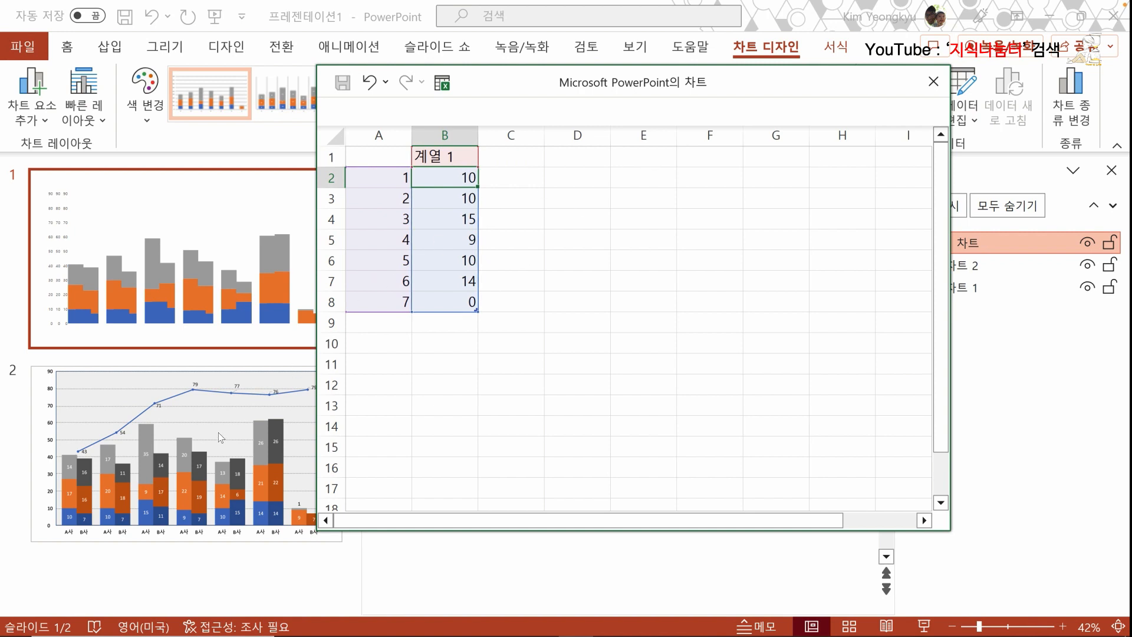
click(999, 180)
click(1109, 174)
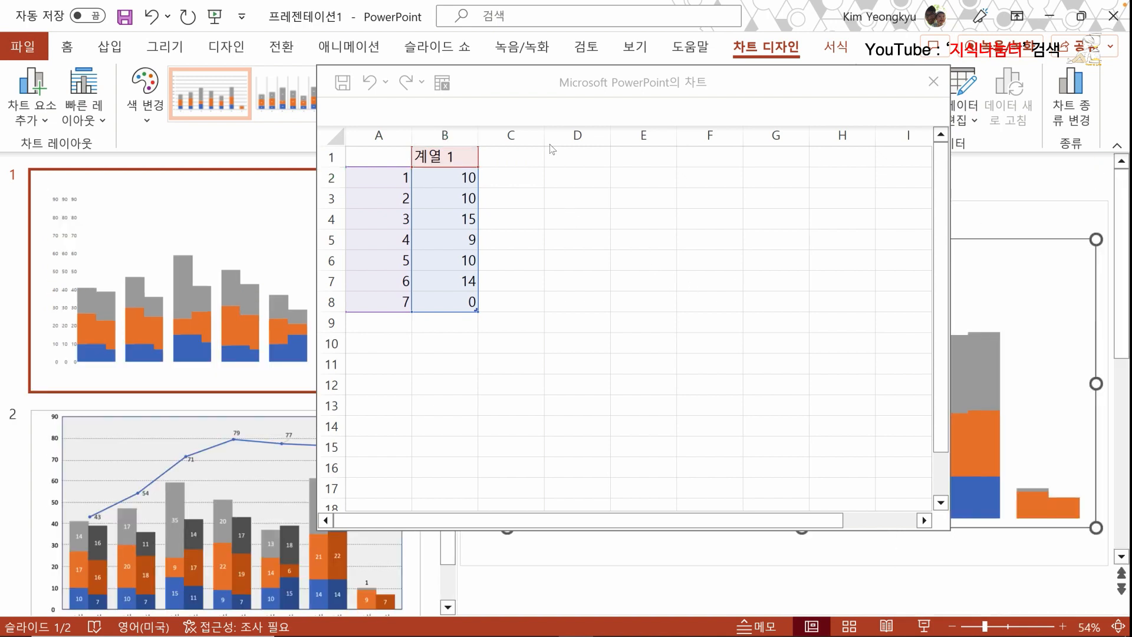
drag(508, 77, 639, 114)
- Set the 계열 1 values for categories 1 to 7 to 43, 54, 71, 79, 77, 76 and 79, and close the data sheet
click(584, 217)
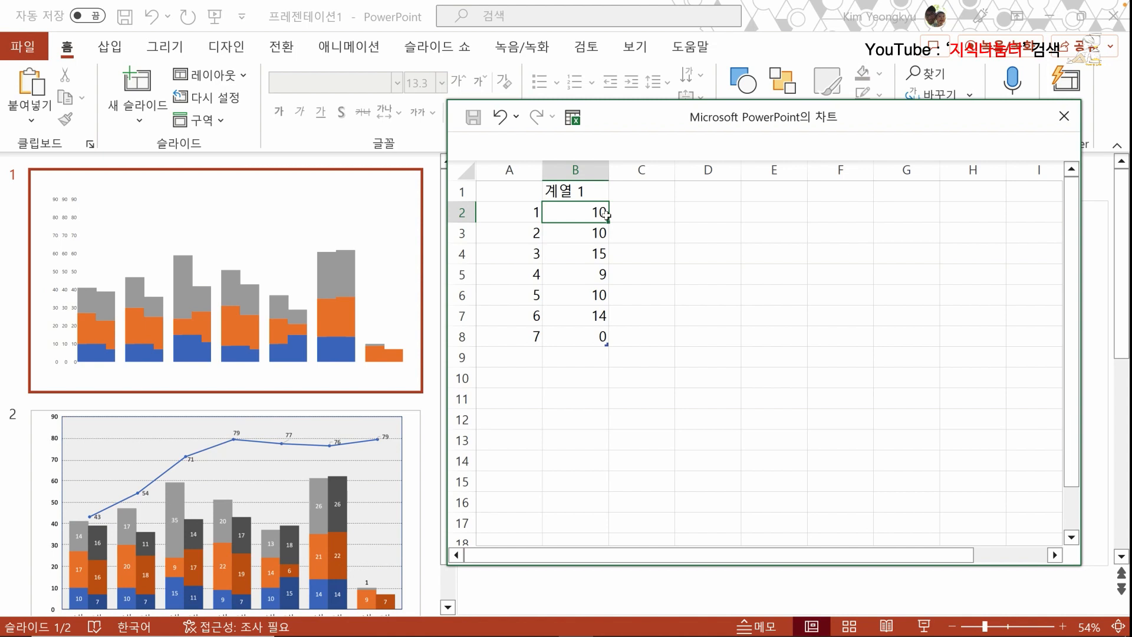
key(ctrl+z)
text(3)
key(Return)
text(54)
key(Return)
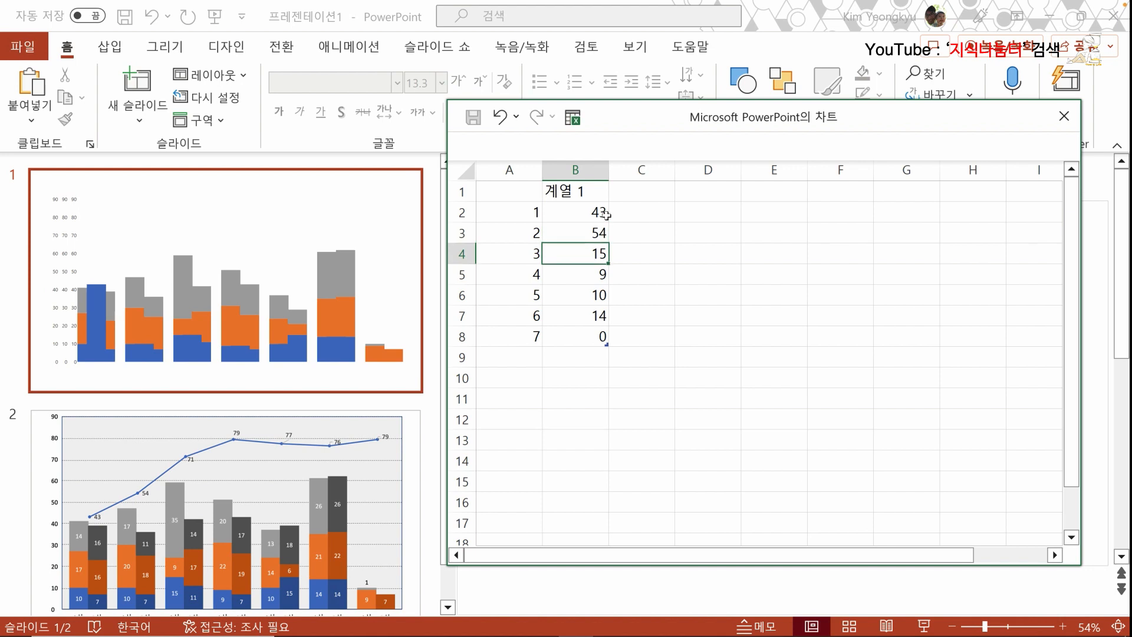
text(71)
key(Return)
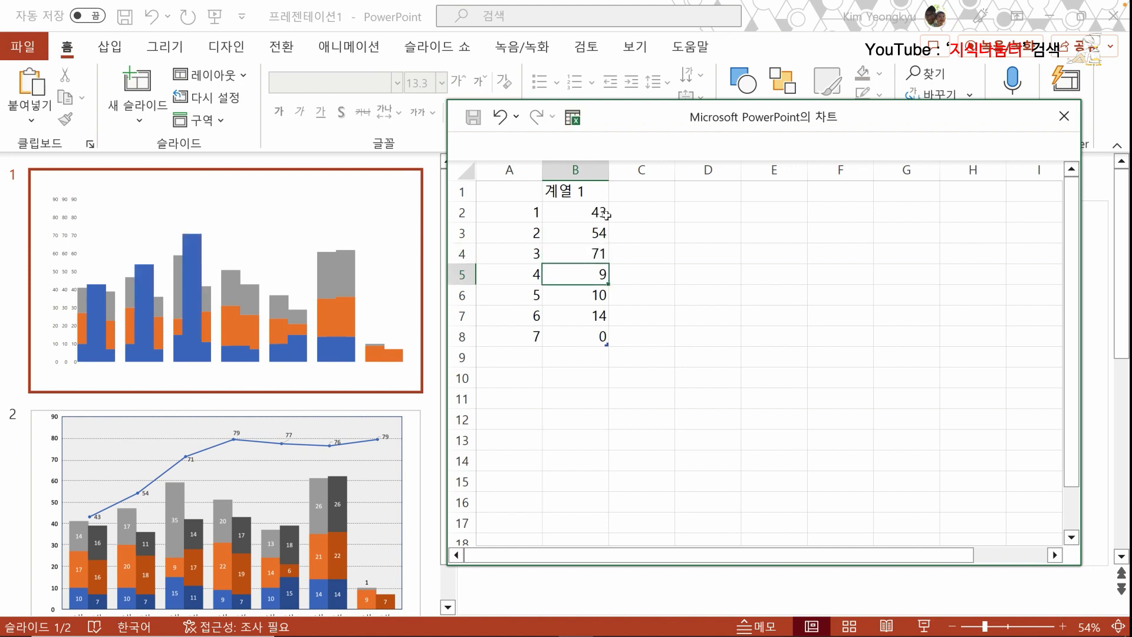
text(79)
key(Return)
text(77)
key(Return)
text(76)
key(Return)
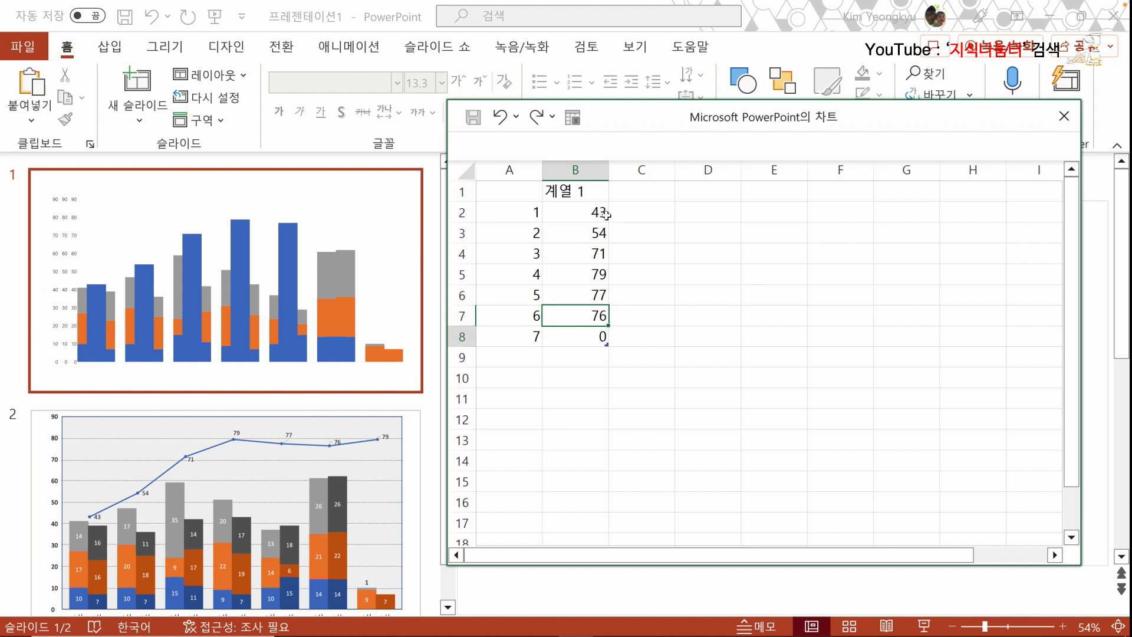
text(79)
key(Return)
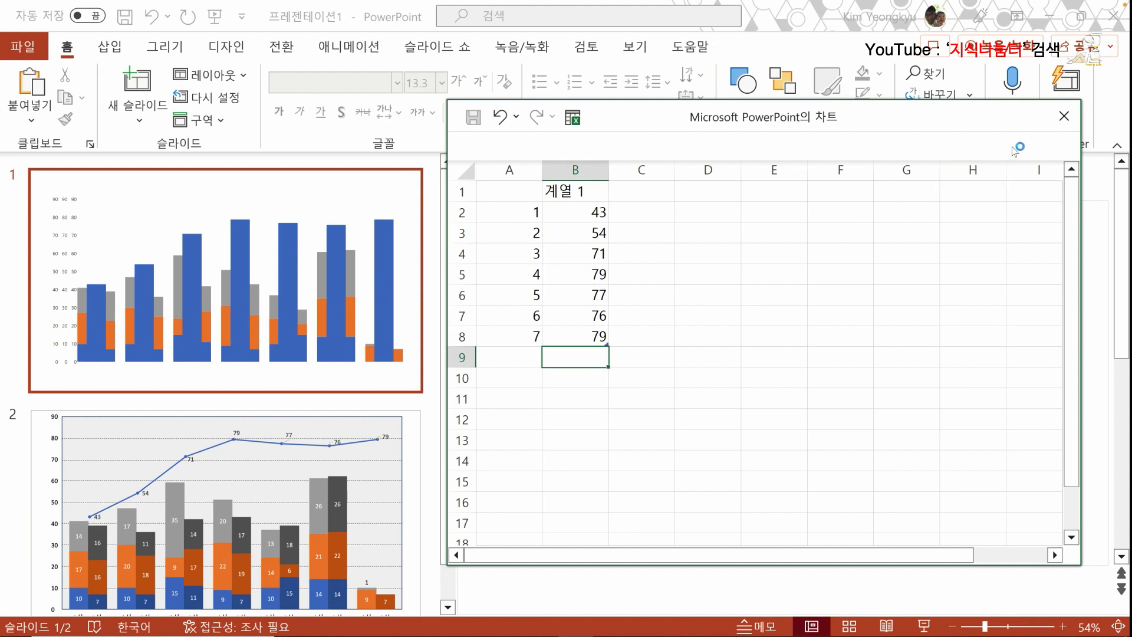
click(1063, 121)
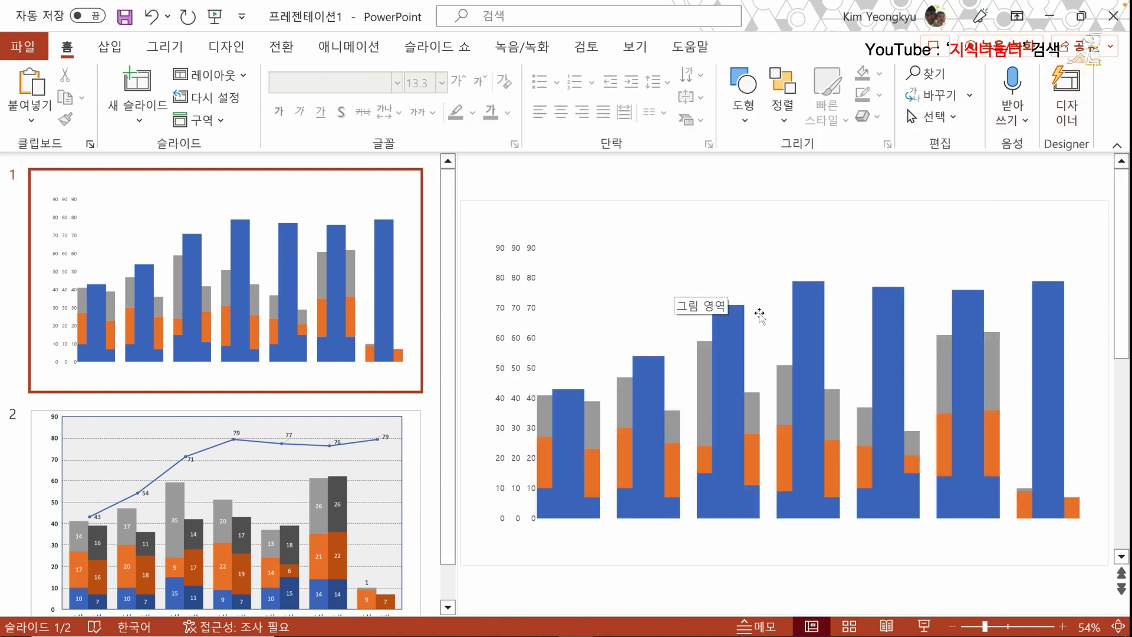
- Change the chart type of the topmost single-series chart to a line chart with markers (꺾은선형)
click(813, 303)
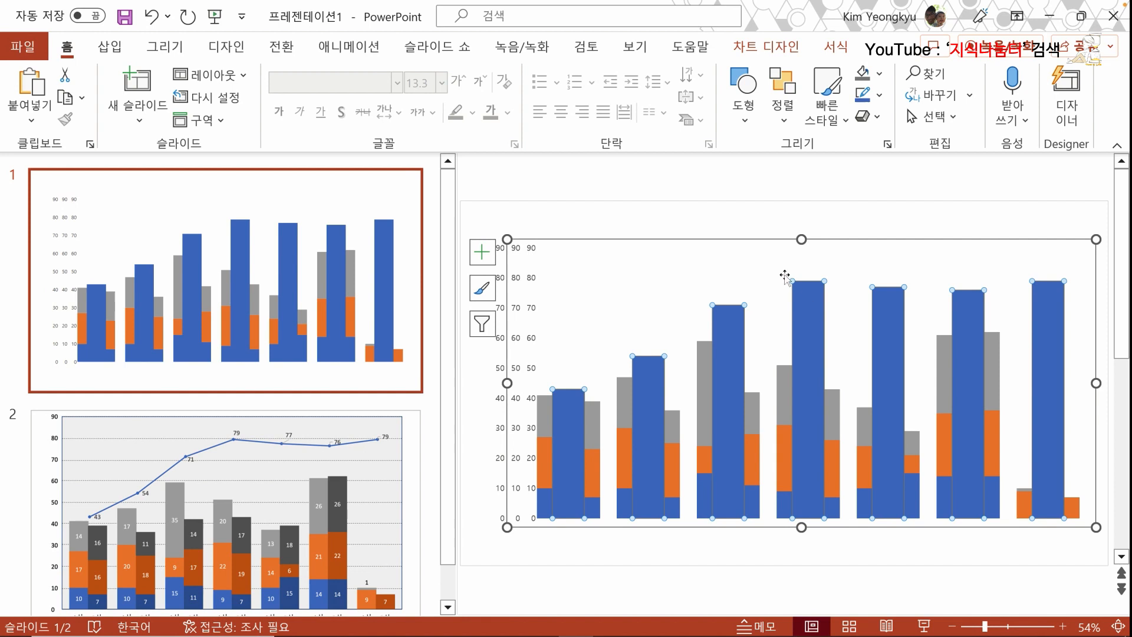
click(785, 241)
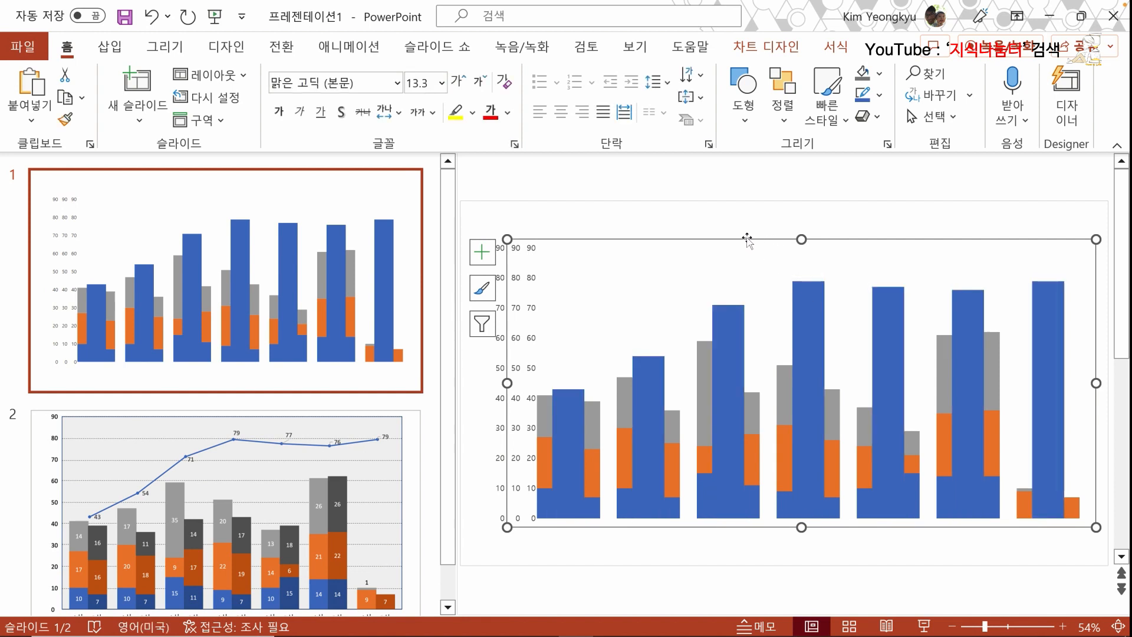
click(775, 52)
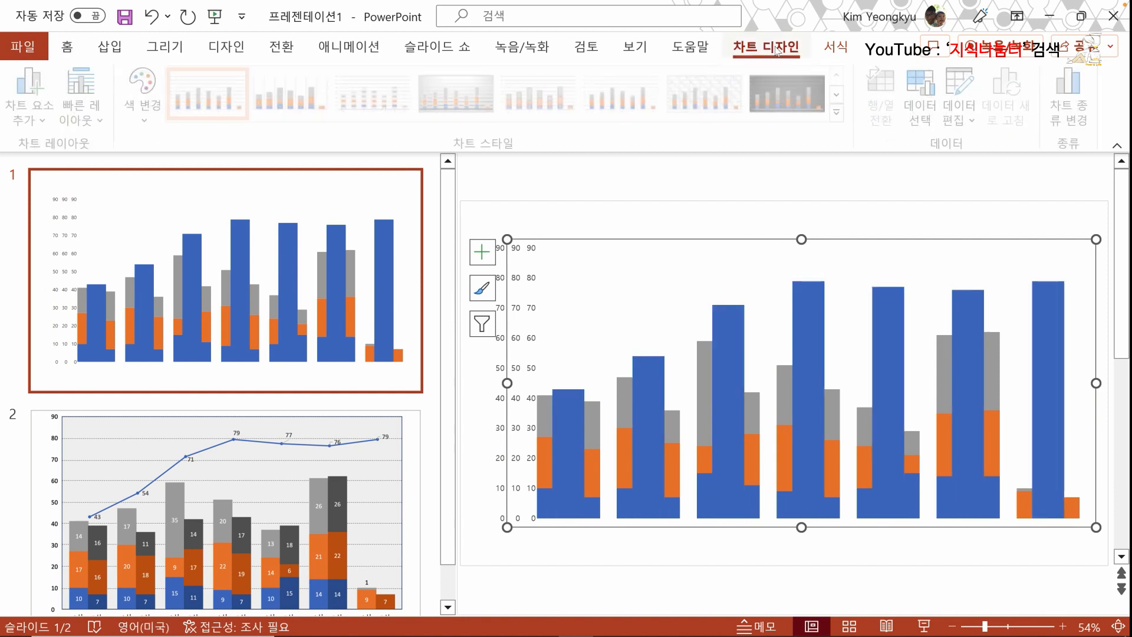
click(1068, 90)
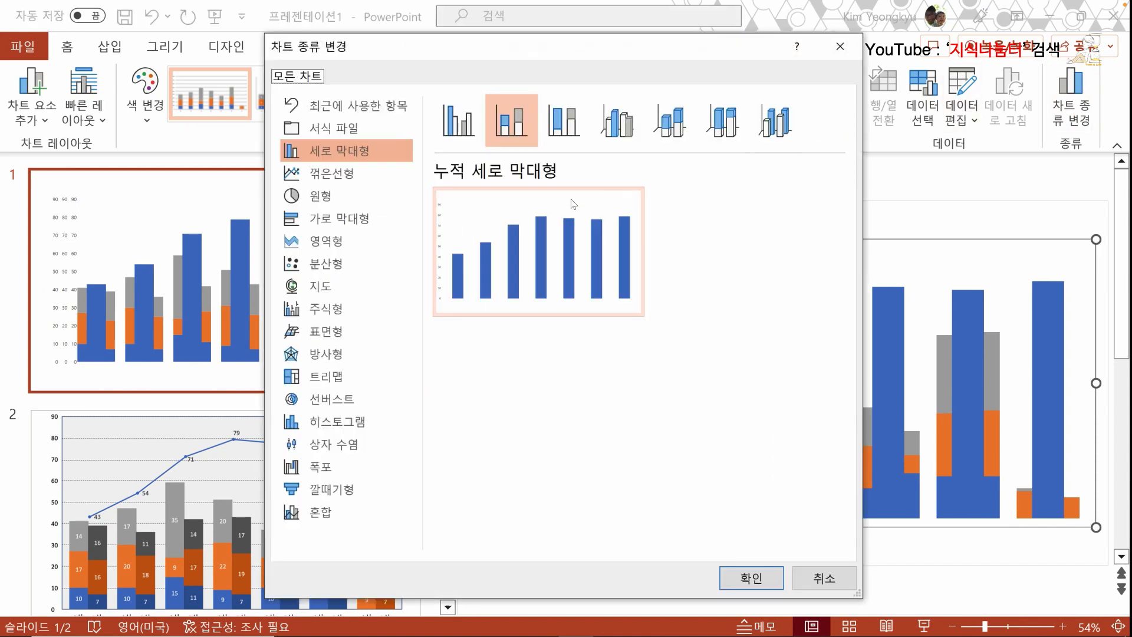
click(328, 176)
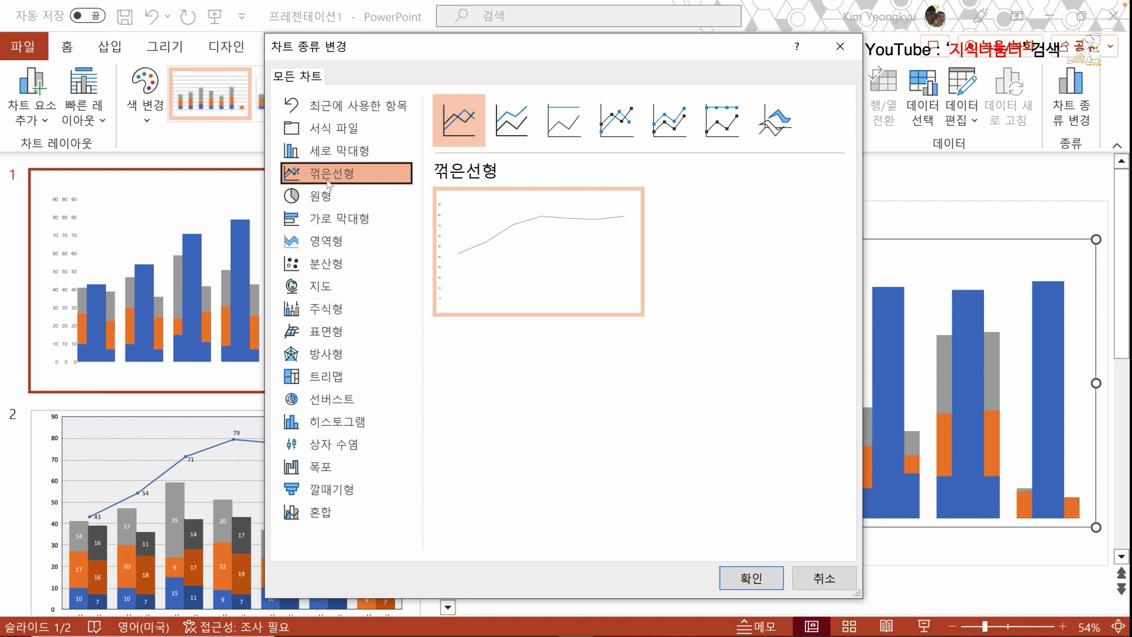
click(623, 137)
click(752, 578)
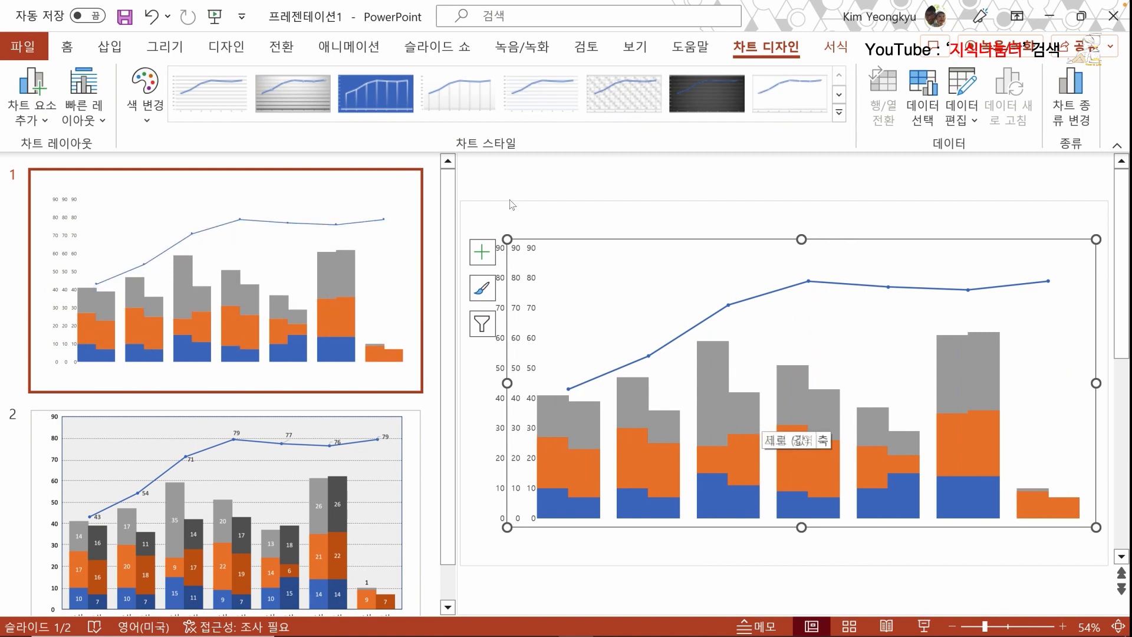
- Show the slide's object list again and select 꺾은선 차트 in it
click(495, 186)
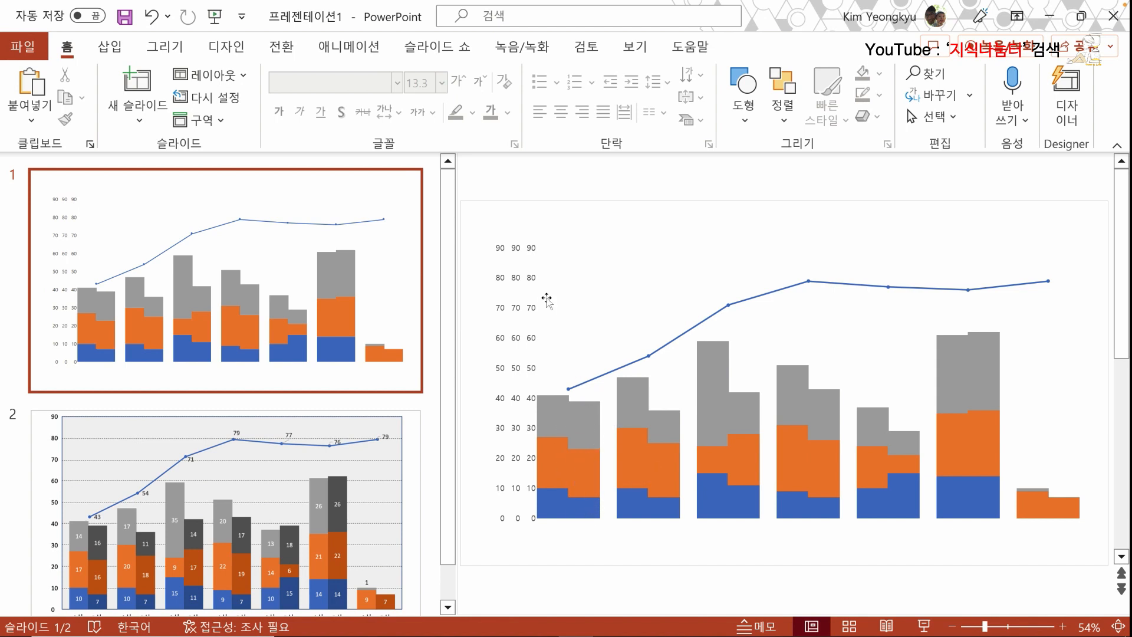
click(588, 405)
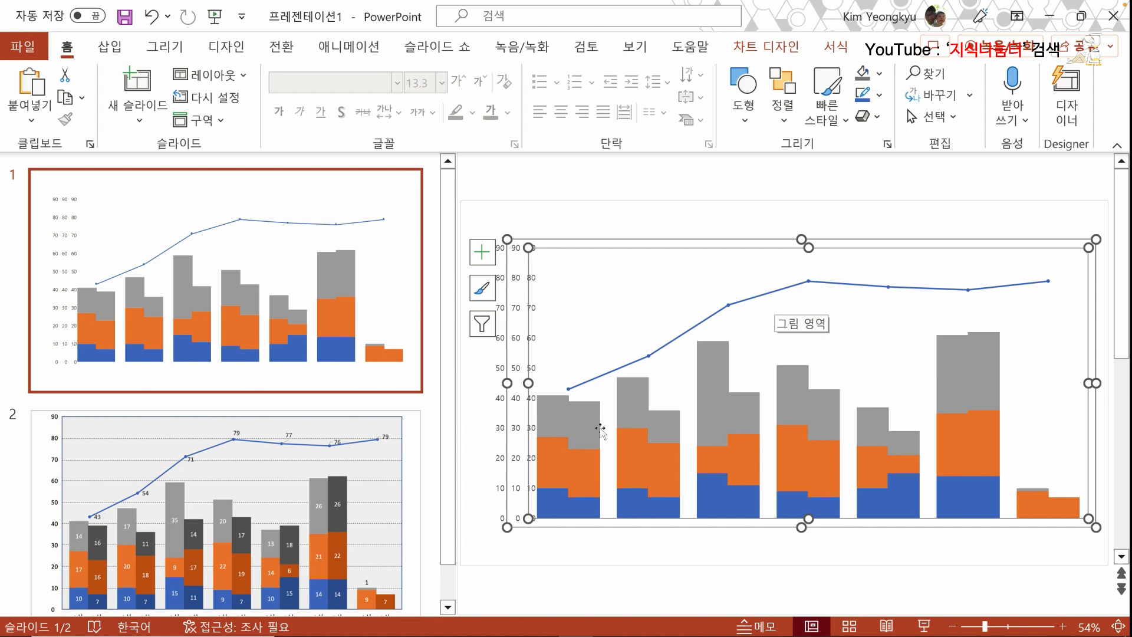
click(517, 199)
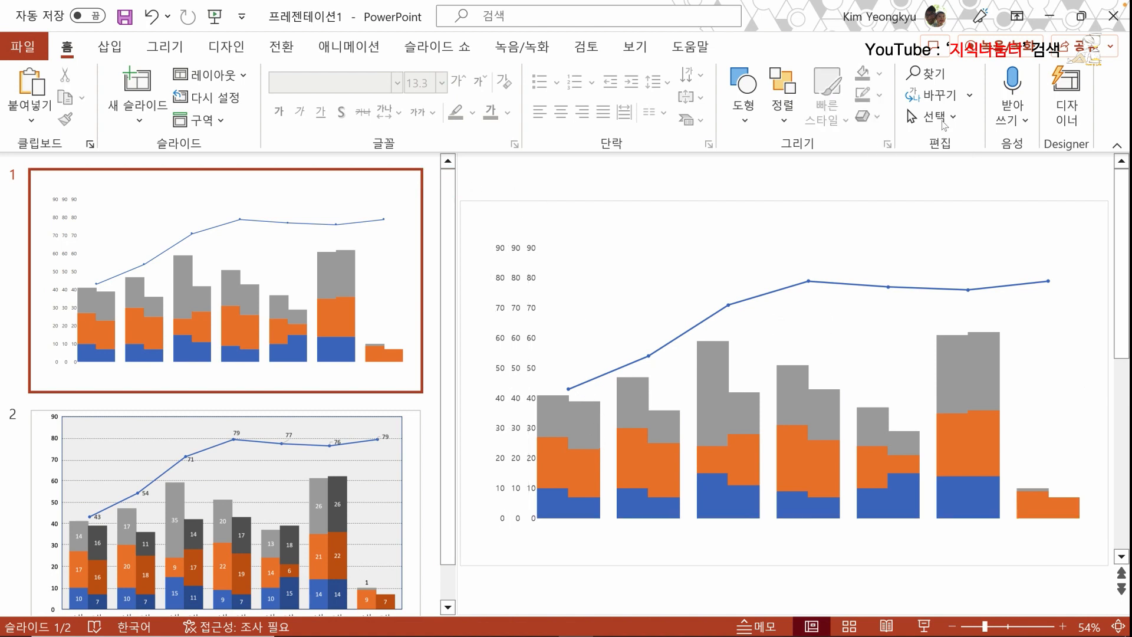
click(934, 116)
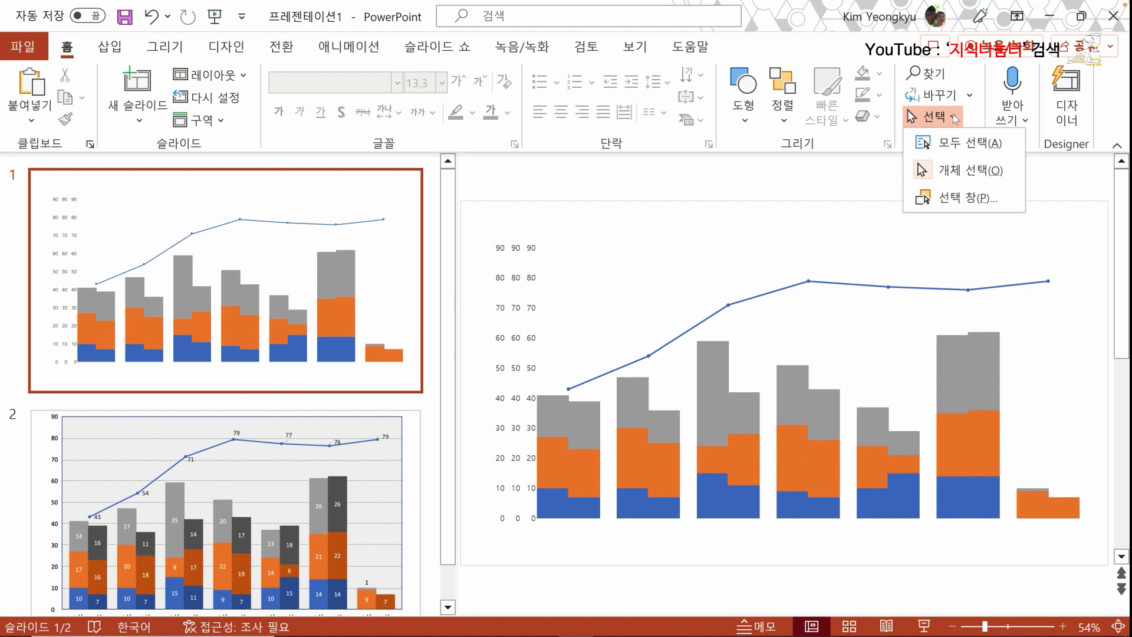
click(958, 201)
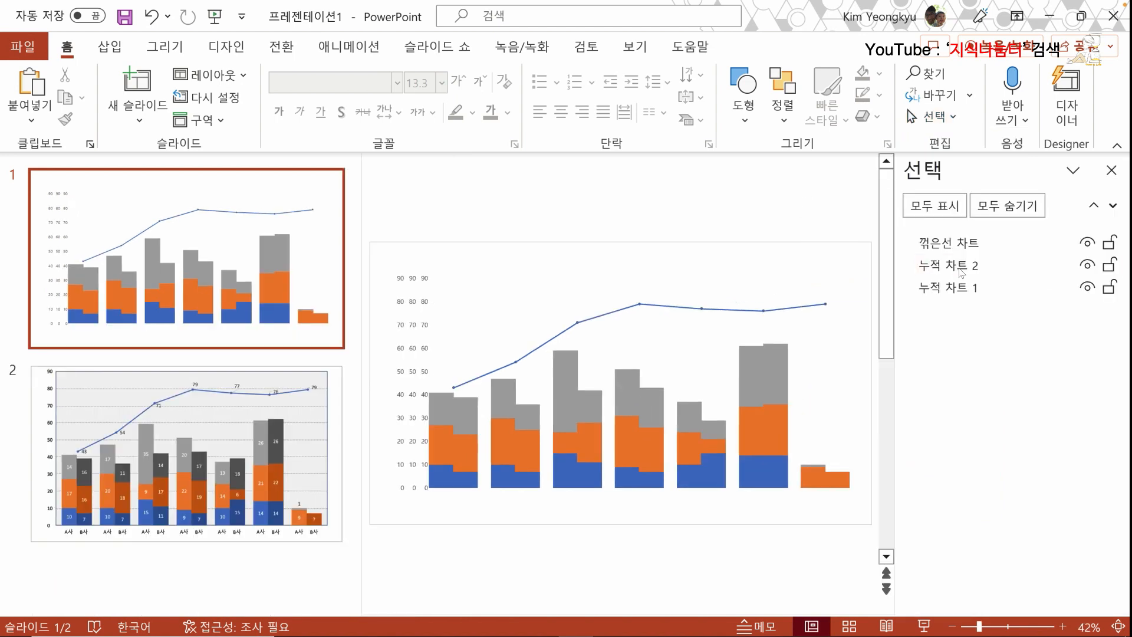
click(964, 246)
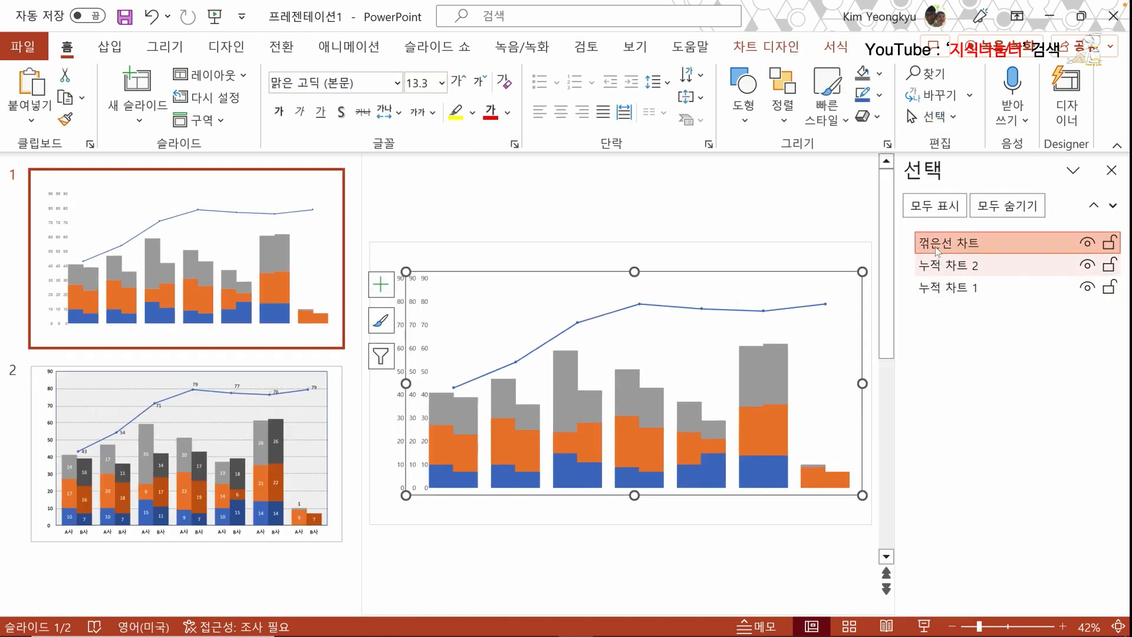
- Move 꺾은선 차트 below 누적 차트 2 in the stacking order and try selecting the series of 누적 차트 2
drag(955, 246, 958, 275)
click(465, 449)
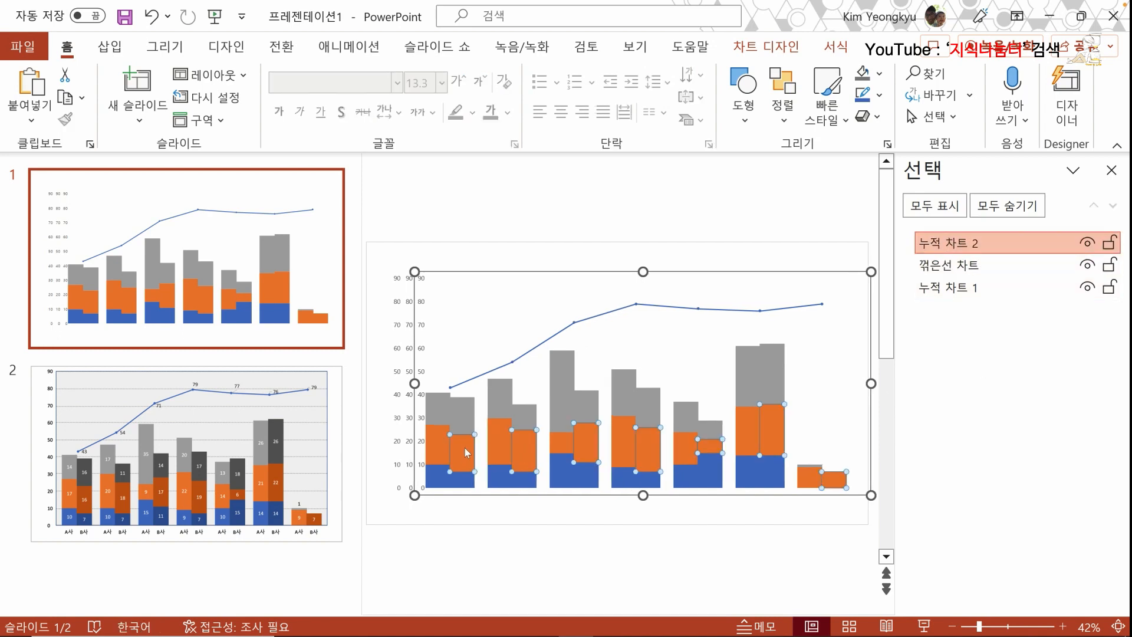
click(464, 416)
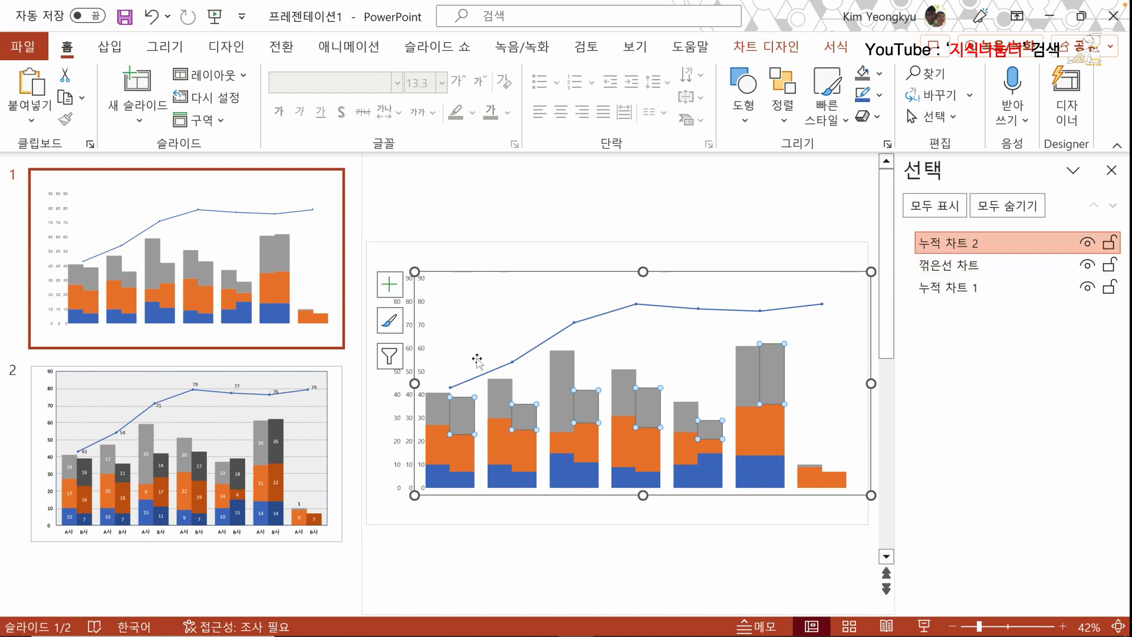
click(454, 273)
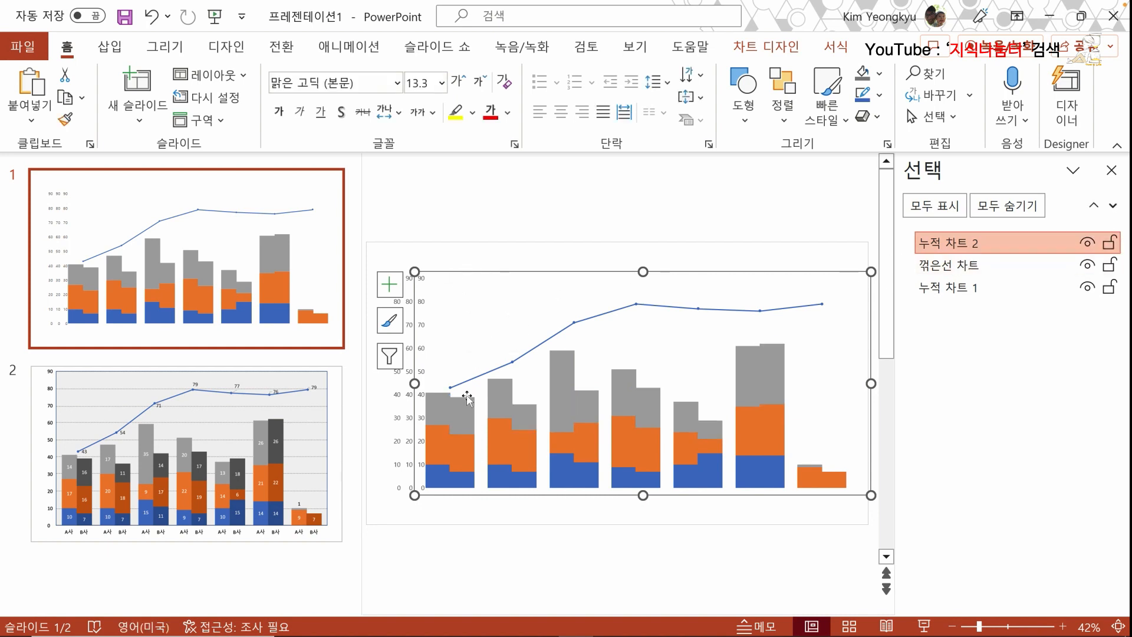
- Fill the bottom series (계열 1) of 누적 차트 2 with the 25% darker shade of theme blue
click(469, 484)
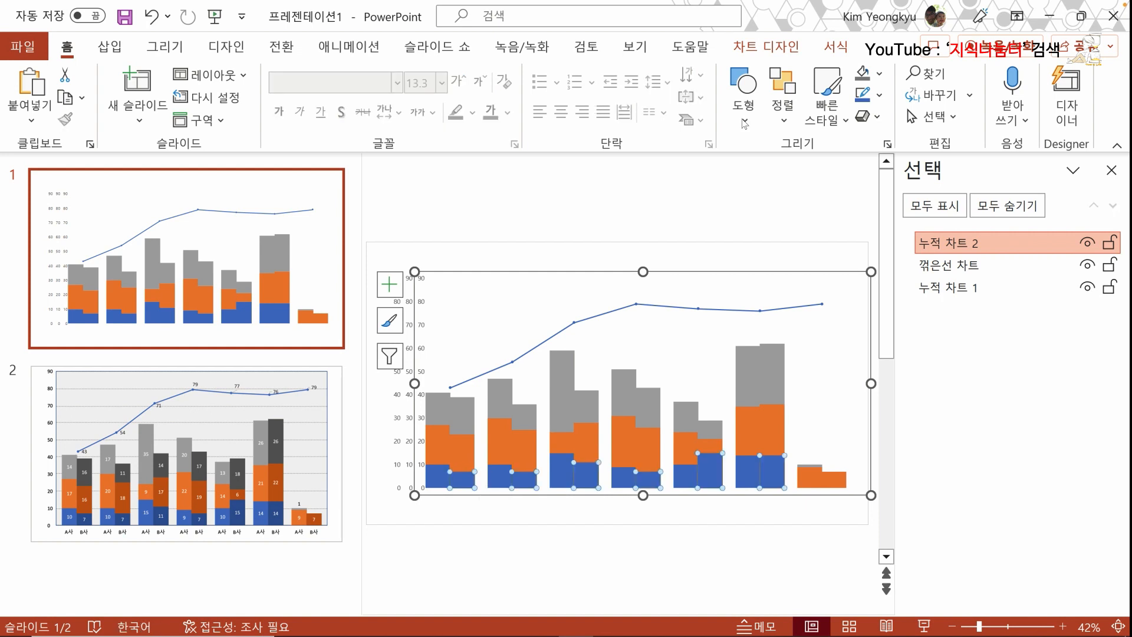
click(836, 47)
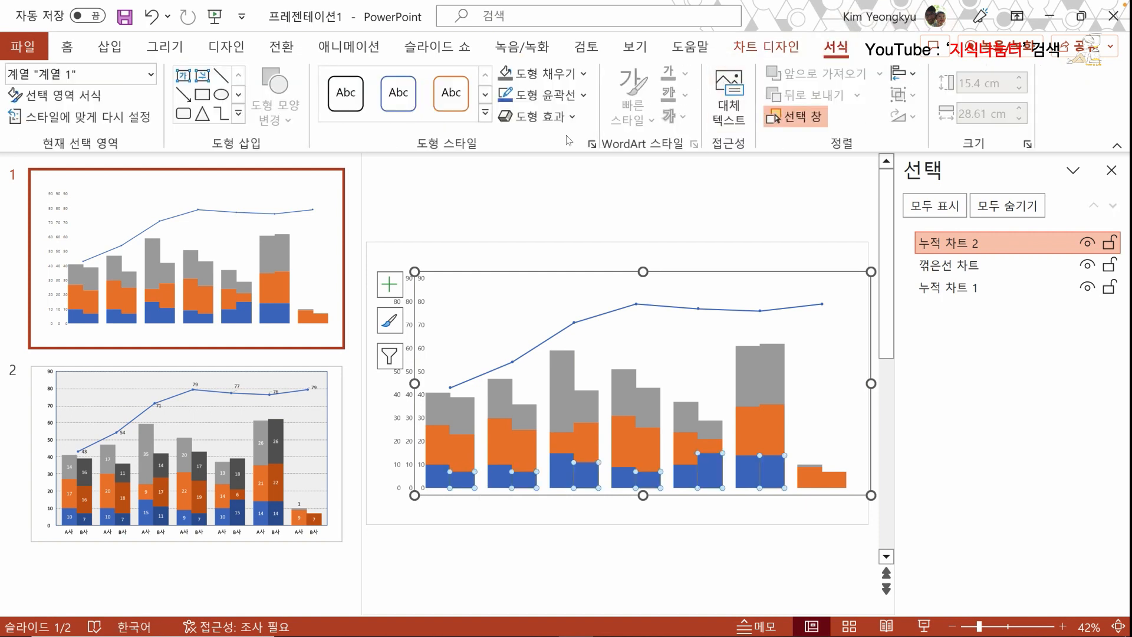
click(584, 75)
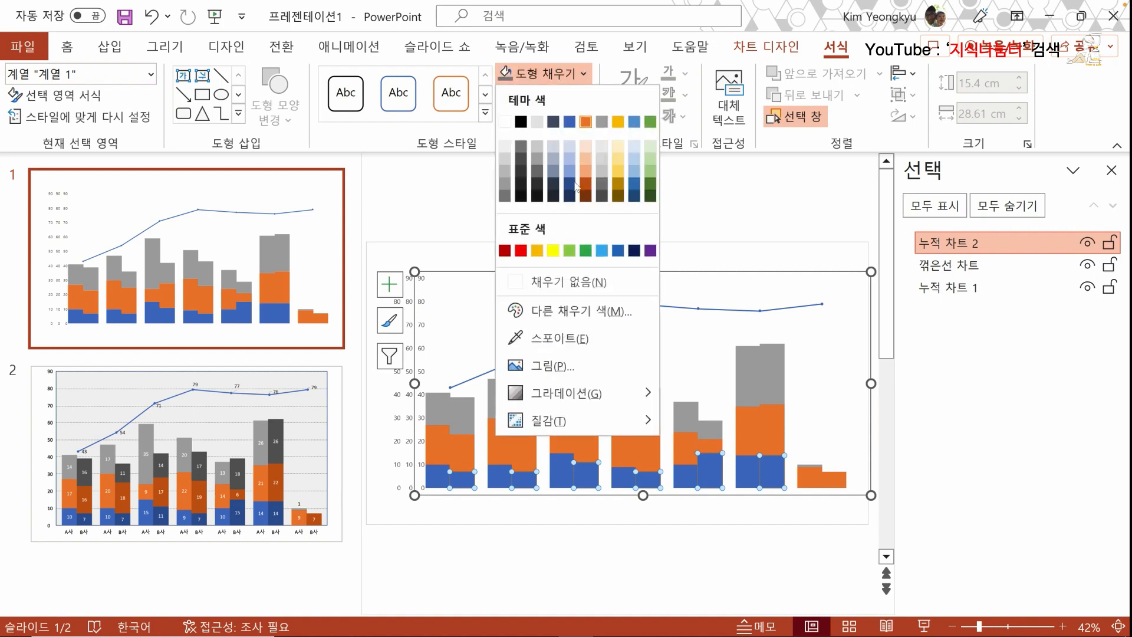
click(570, 184)
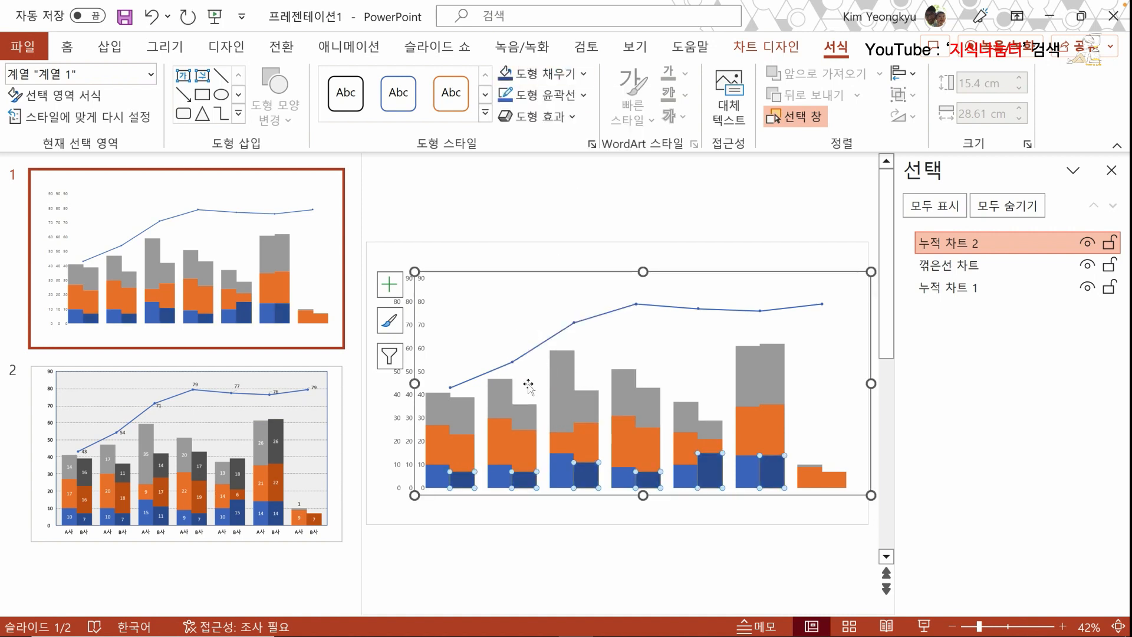
- Fill the middle series (계열 2) of 누적 차트 2 with the 25% darker shade of theme orange
click(464, 454)
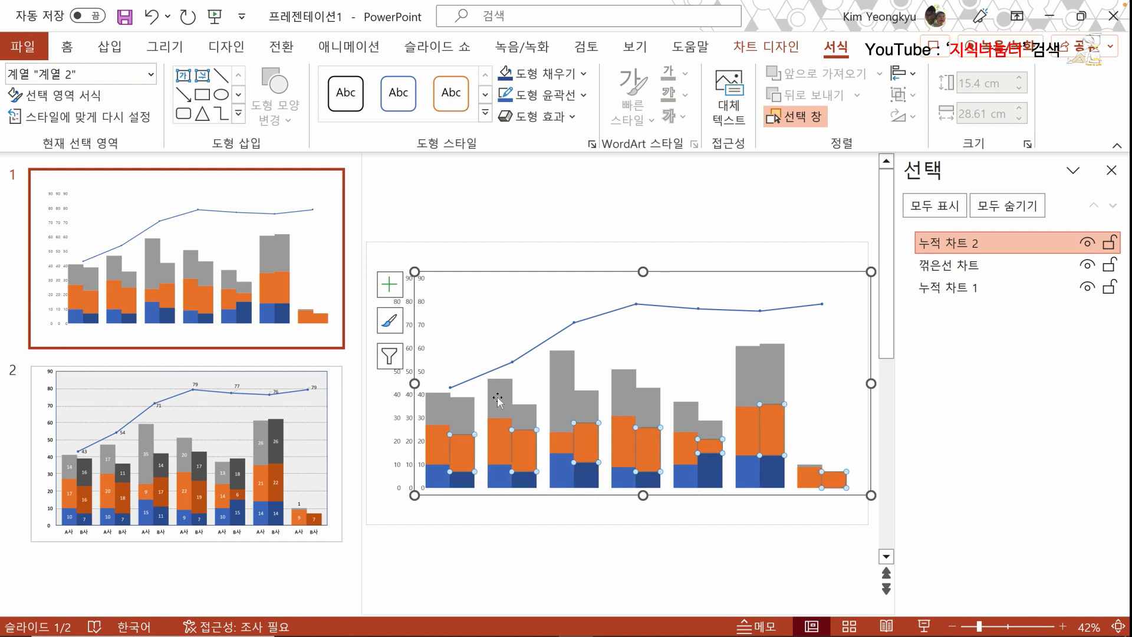
click(584, 74)
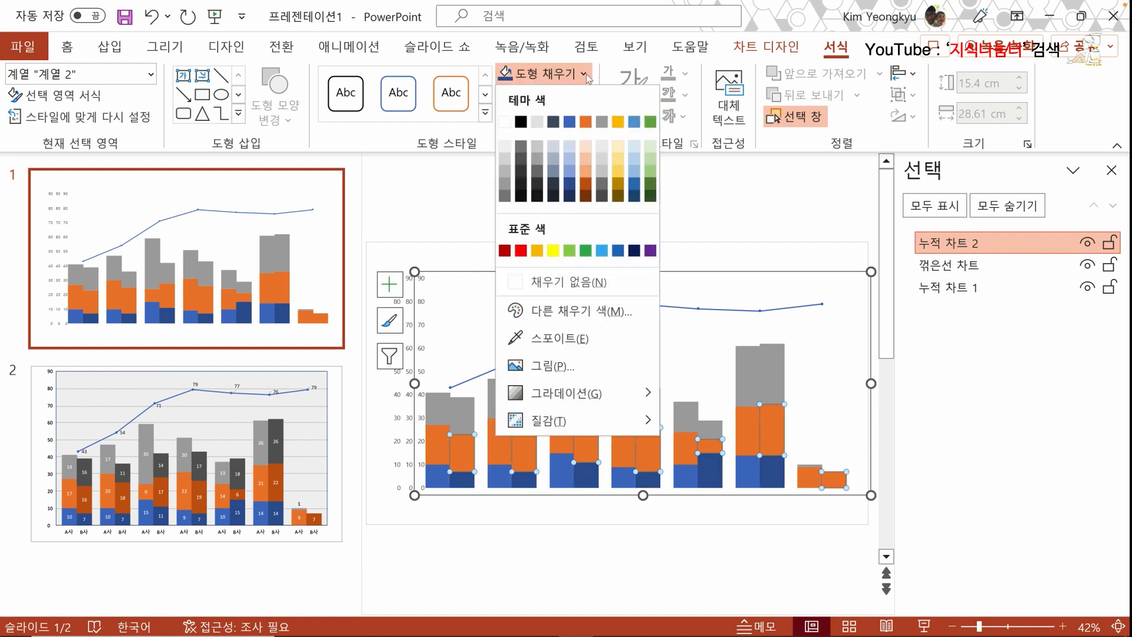
click(589, 187)
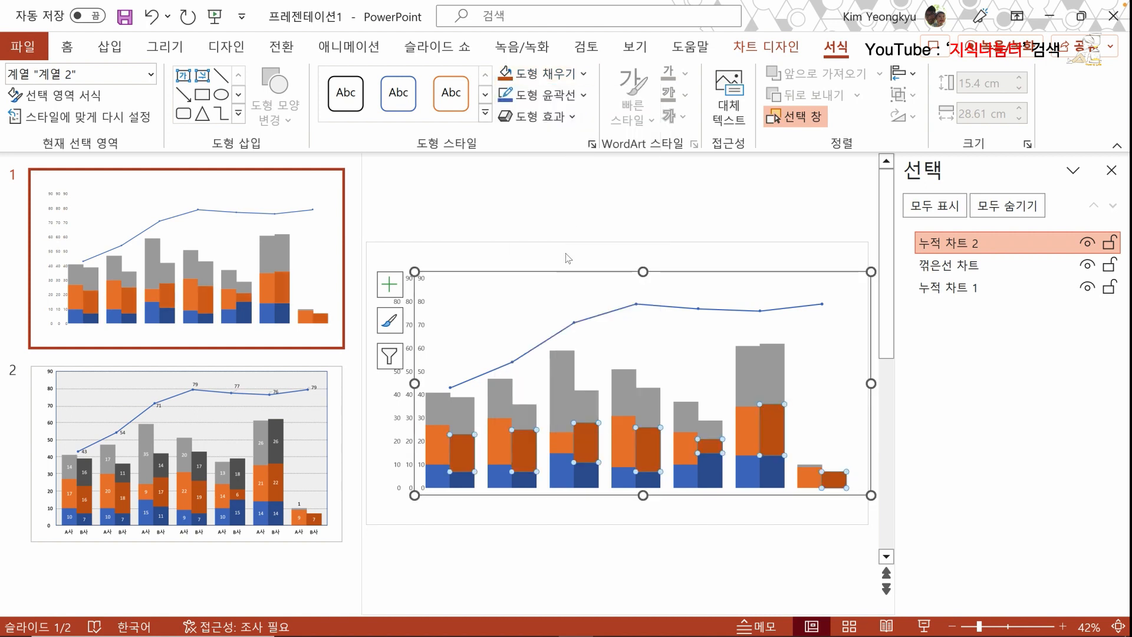
- Fill the top series (계열 3) of 누적 차트 2 with dark gray and deselect the chart
click(463, 416)
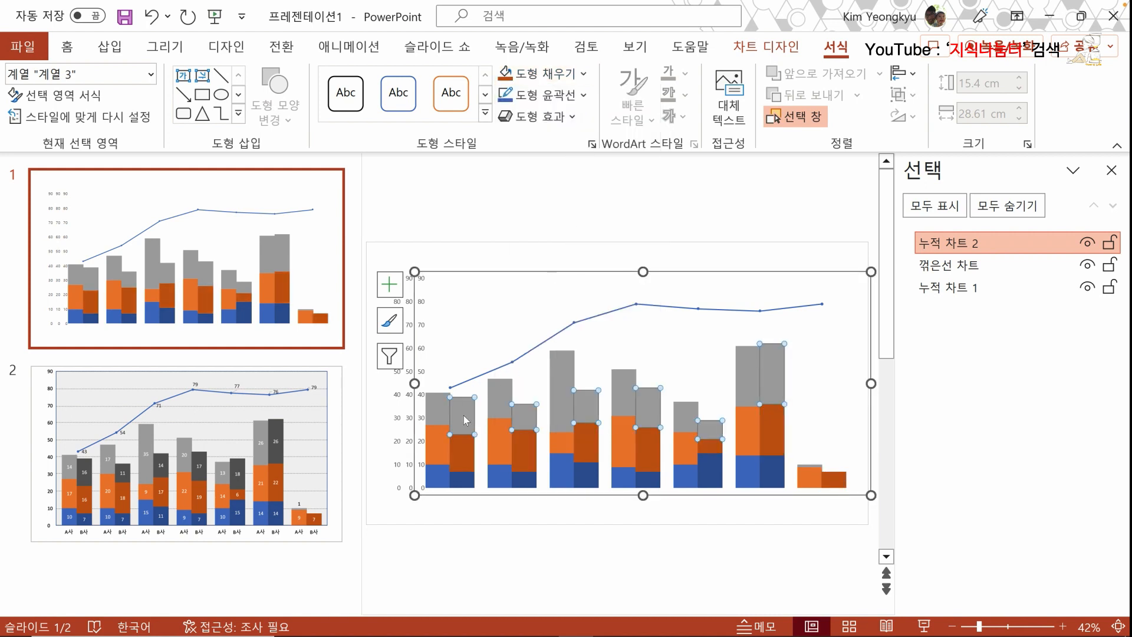
click(582, 74)
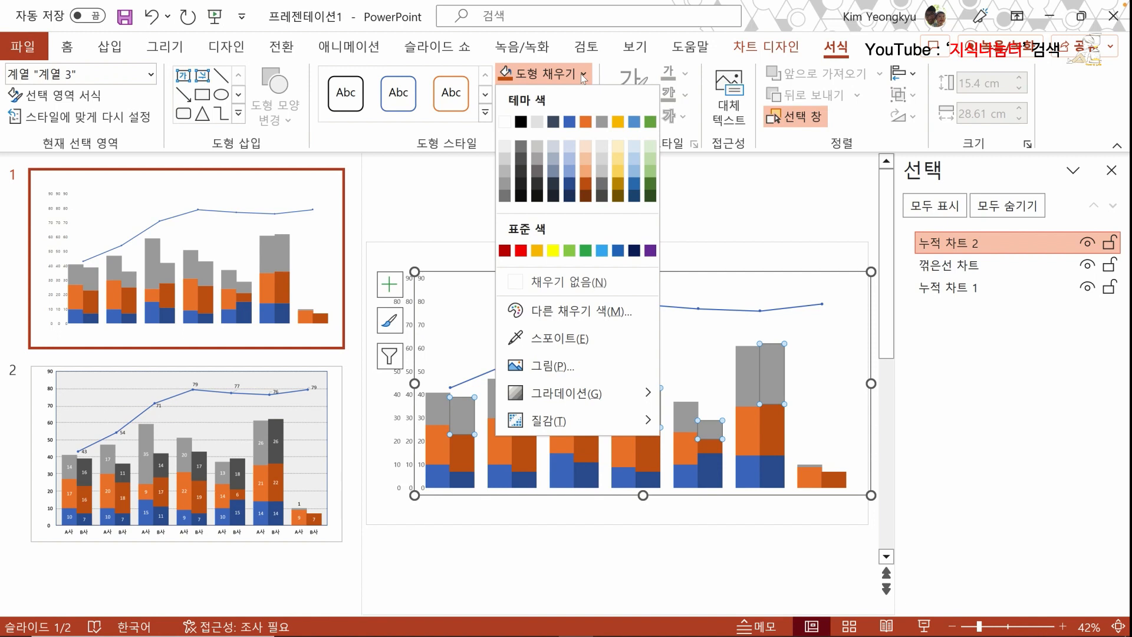
click(522, 147)
click(441, 213)
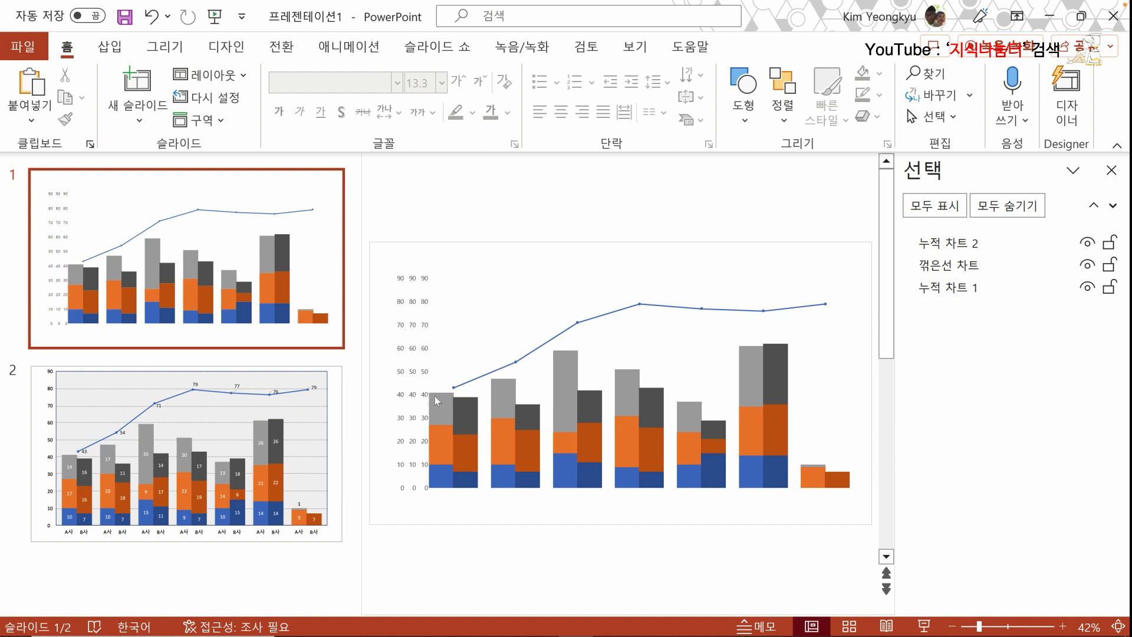
- Delete the vertical value axes of 누적 차트 2 and 꺾은선 차트, leaving only the axis of 누적 차트 1
click(426, 330)
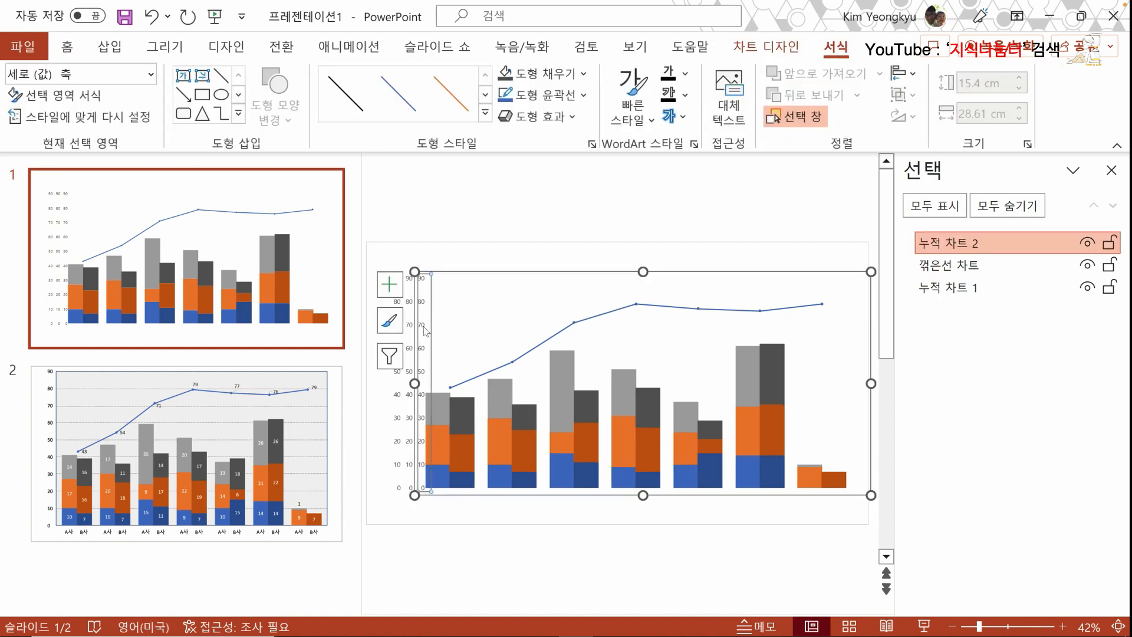
key(Delete)
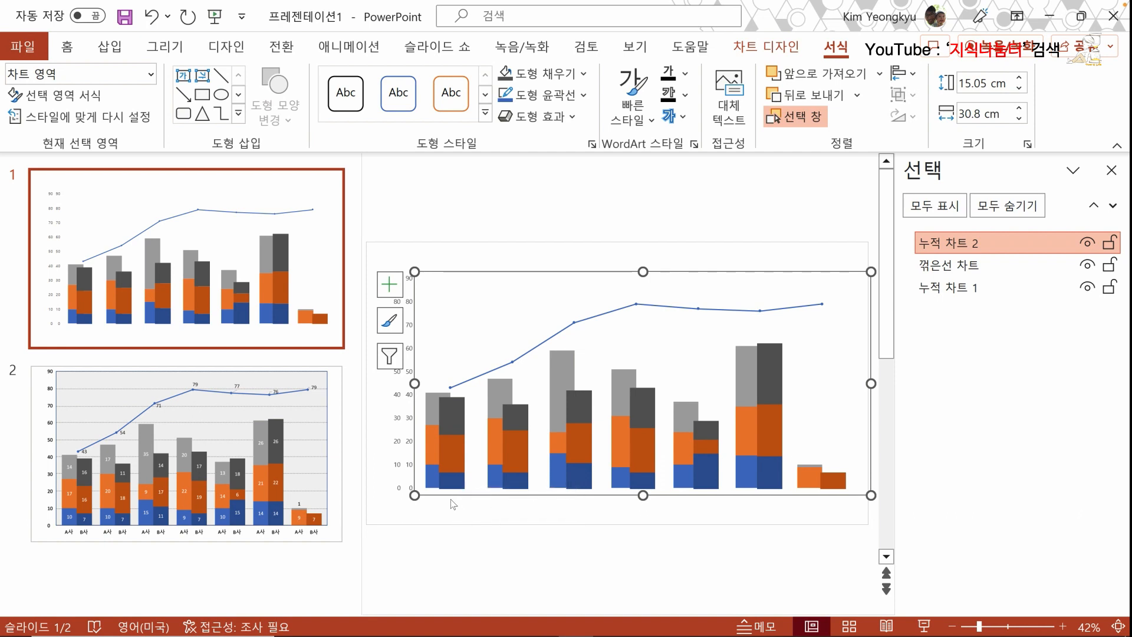
click(411, 448)
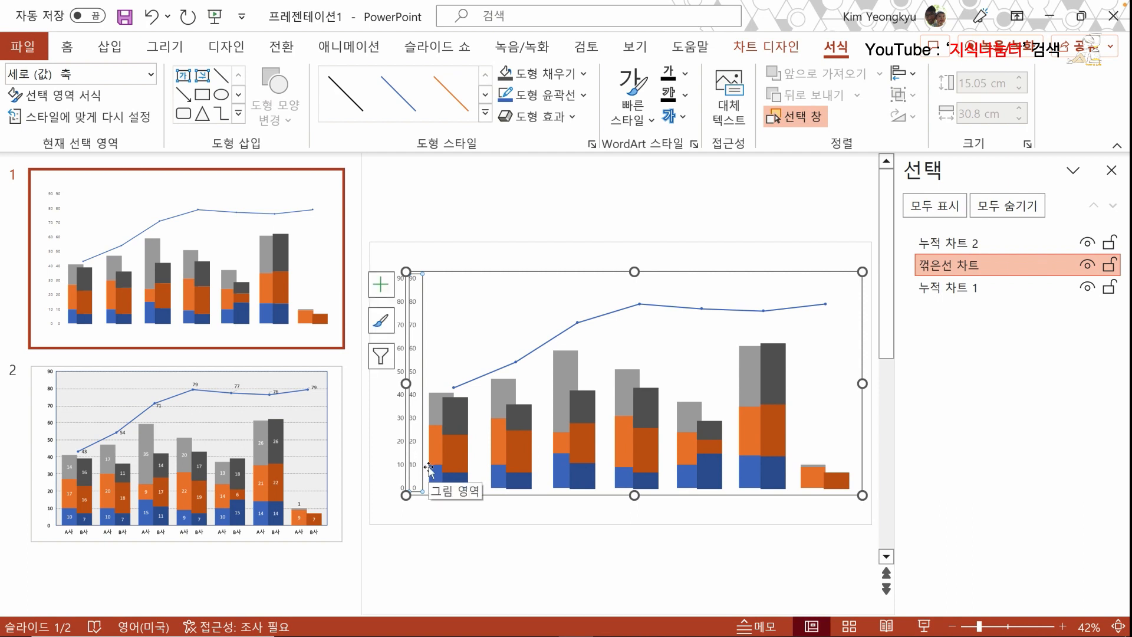
key(Delete)
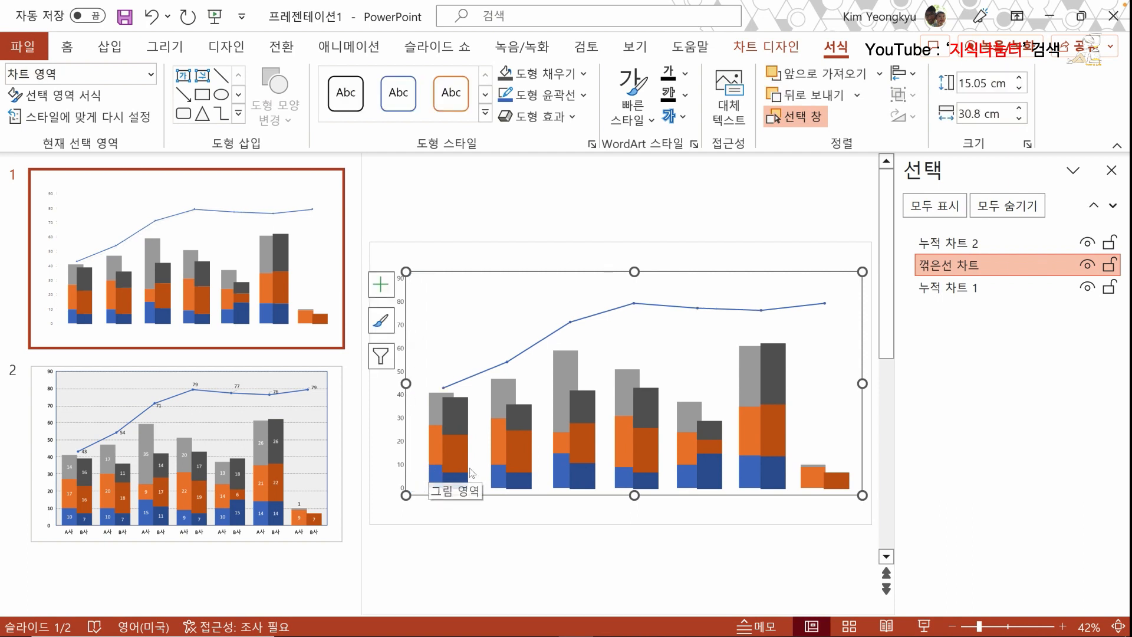
click(481, 253)
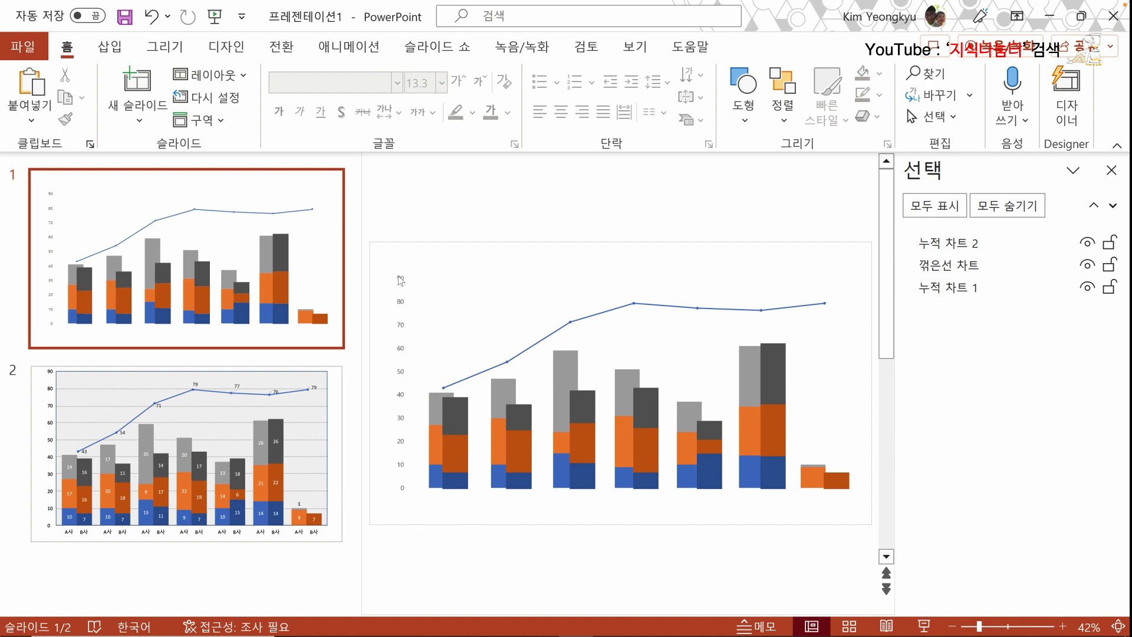
- Check the font size of the vertical axis labels in 누적 차트 1
click(398, 330)
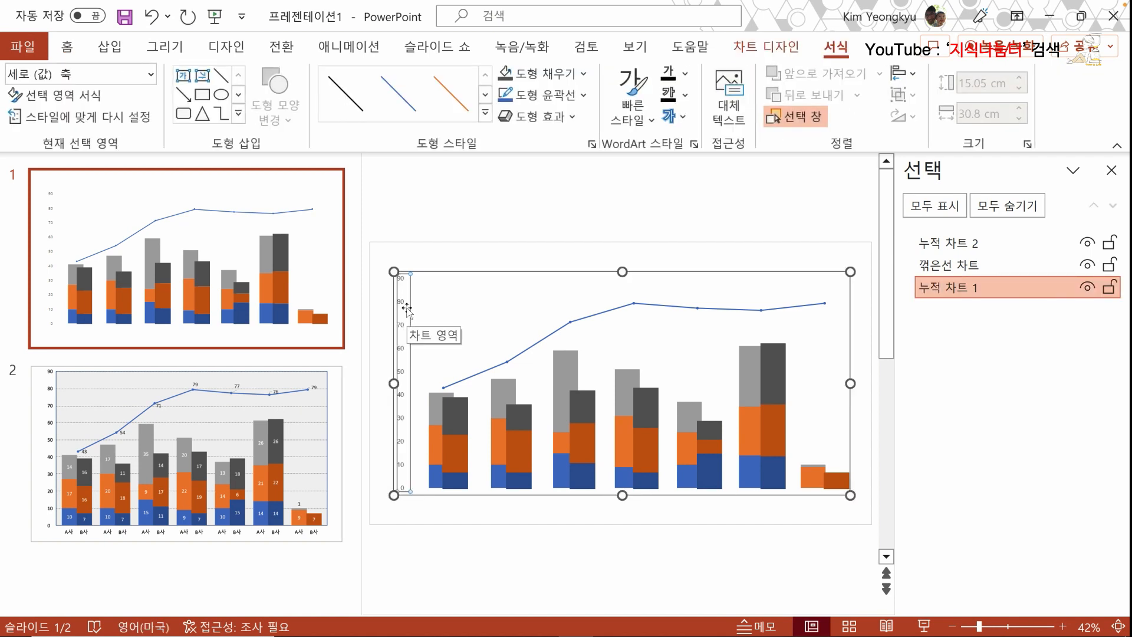
click(67, 47)
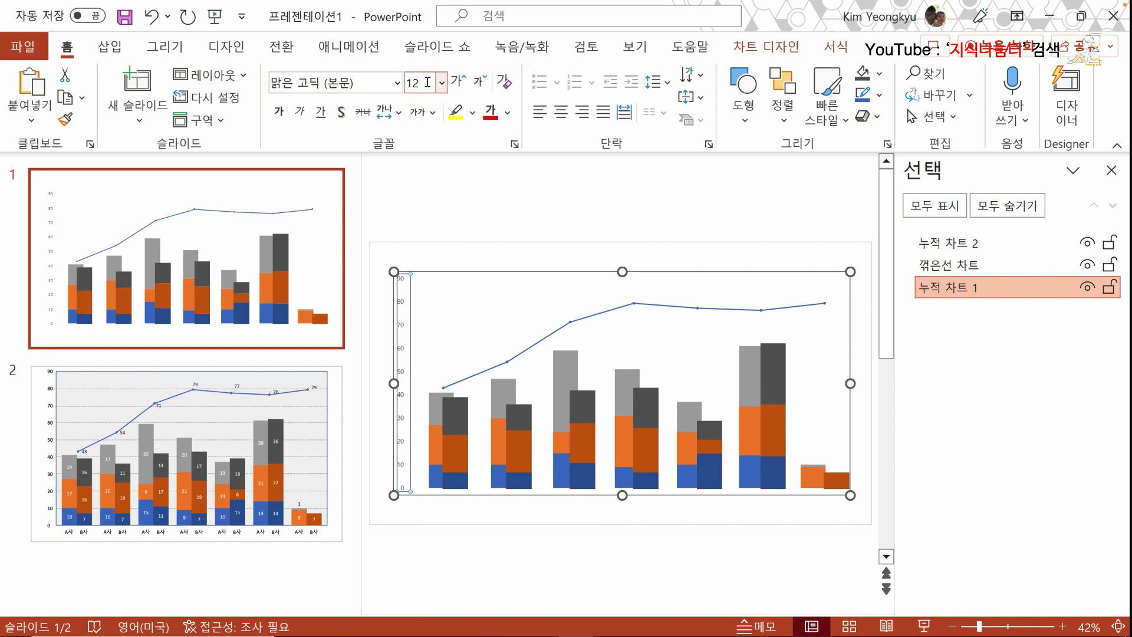
click(399, 185)
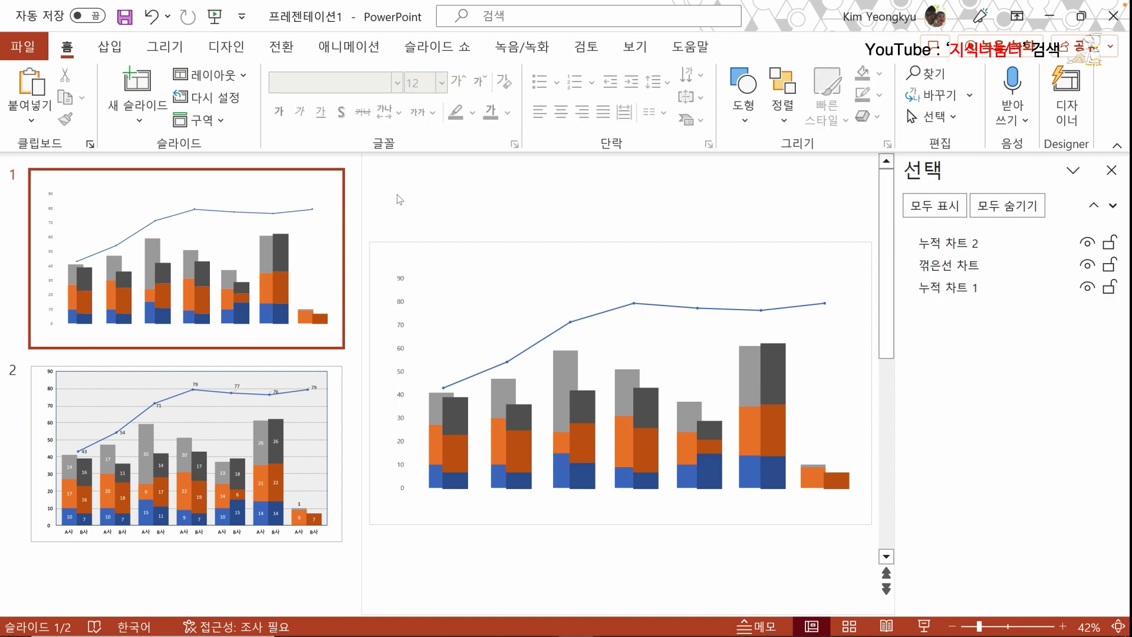
- Insert a text box reading 90 near the upper end of the vertical axis and set its font size to 12
click(115, 48)
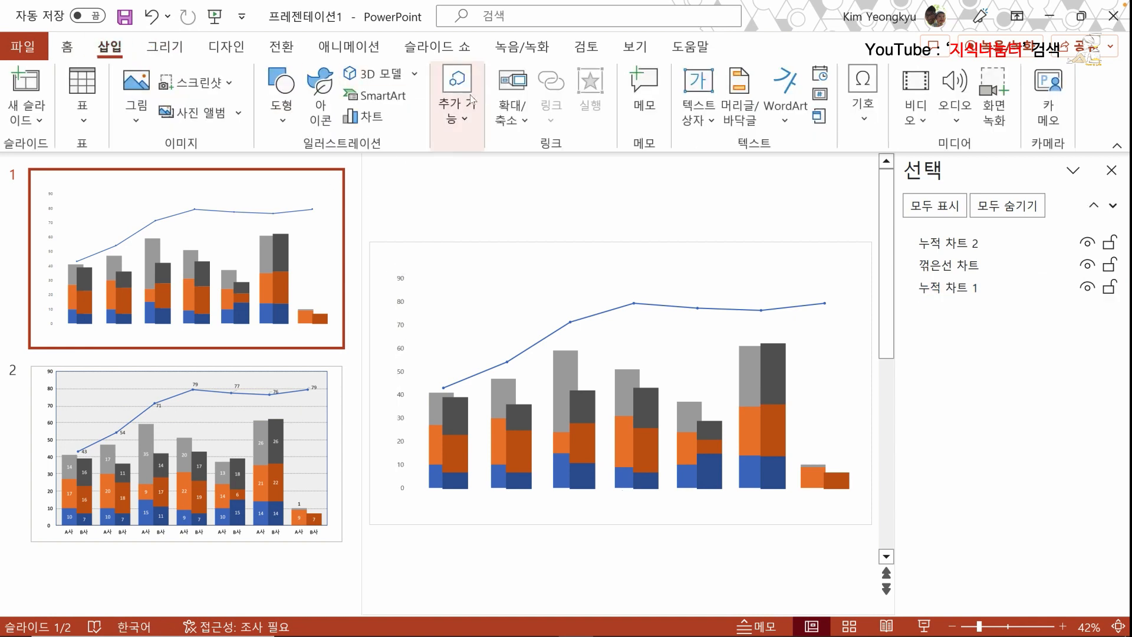
click(712, 122)
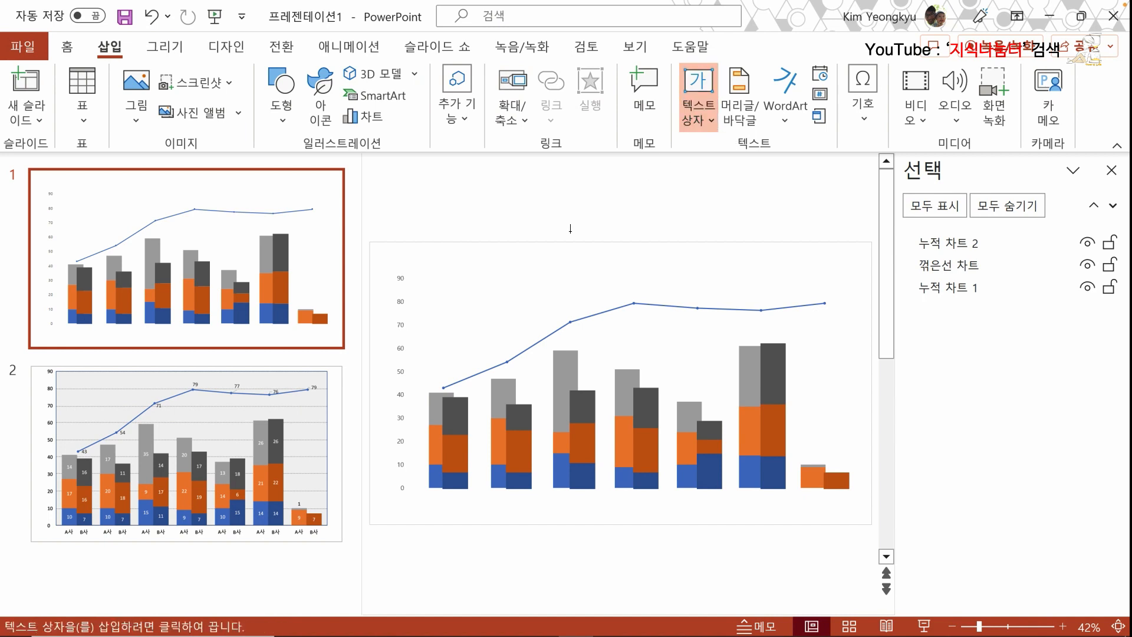
click(377, 288)
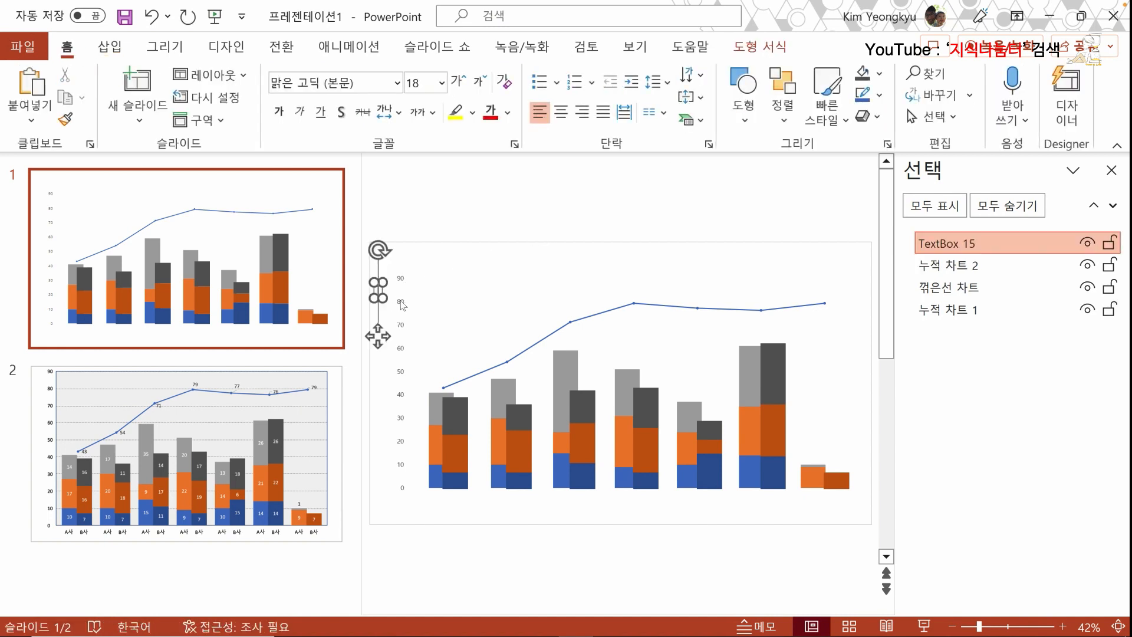
text(90)
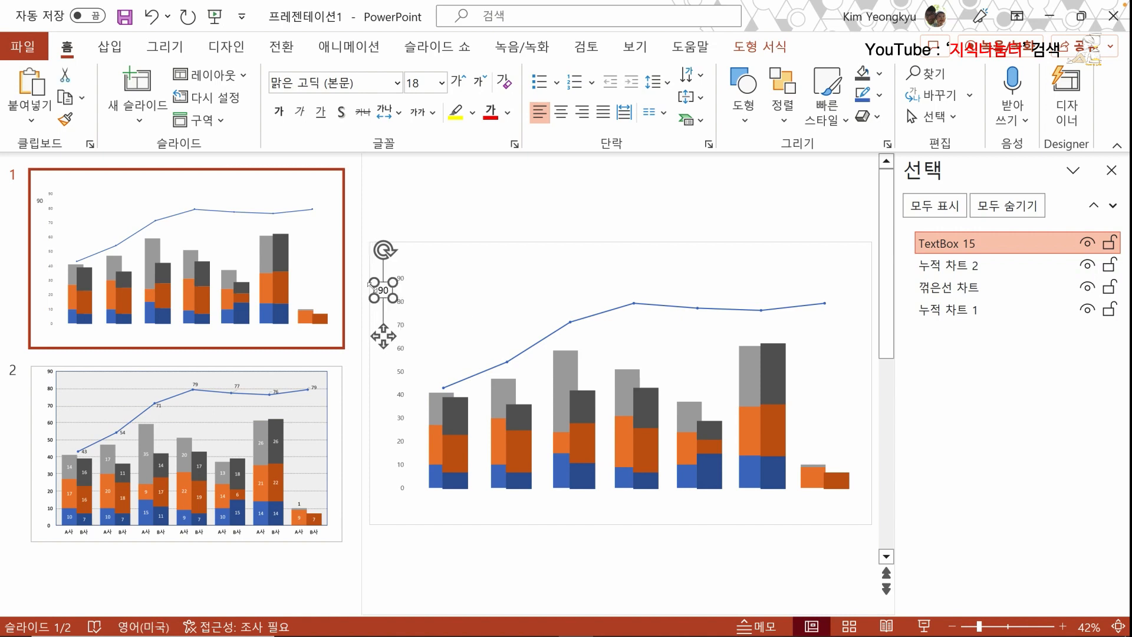
click(427, 87)
text(12)
key(Return)
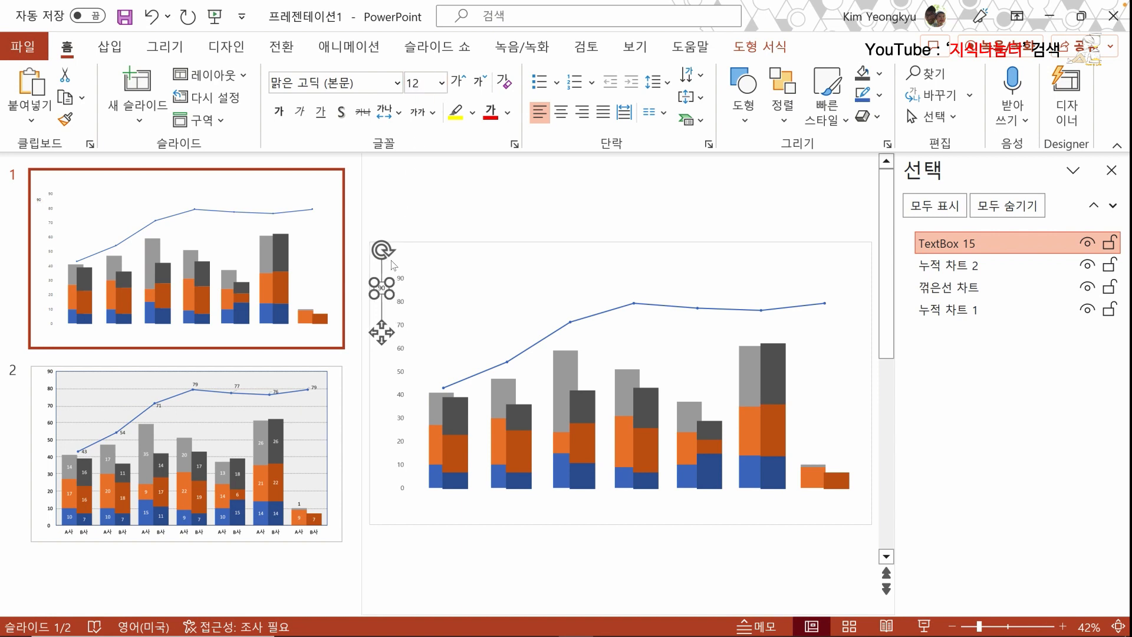
- Move the 90 text box directly beside the axis's 90 label and nudge it down to the same height
click(381, 208)
click(381, 291)
drag(385, 301, 392, 286)
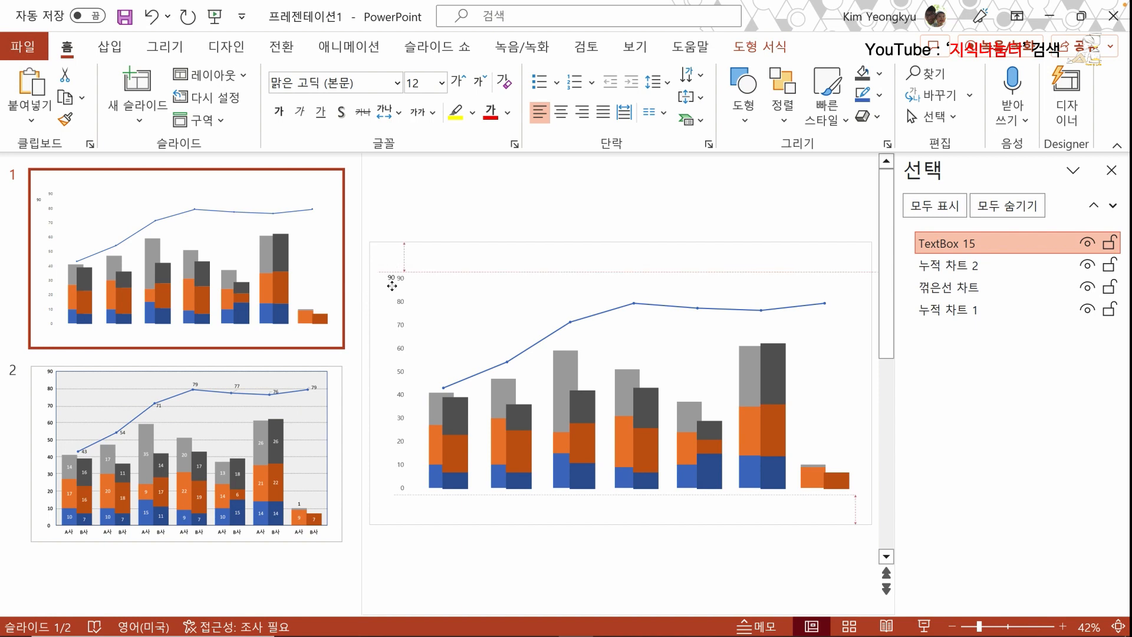
drag(392, 286, 392, 286)
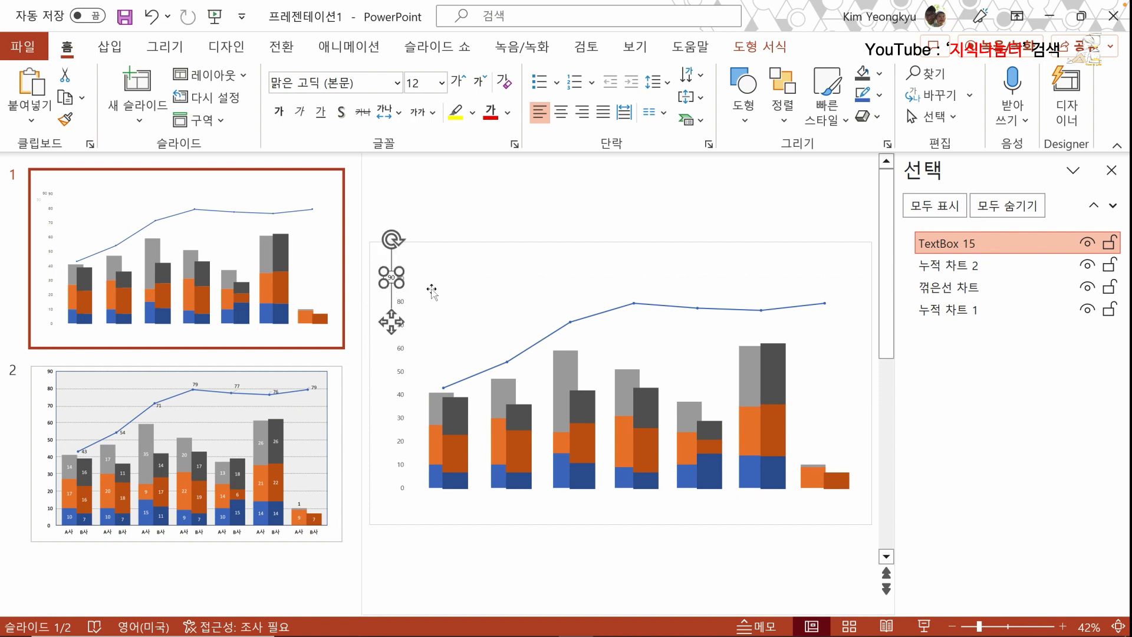
key(ctrl+Down)
key(ctrl+Down)
key(ctrl+Down)
key(ctrl+Down)
key(ctrl+Down)
key(ctrl+Down)
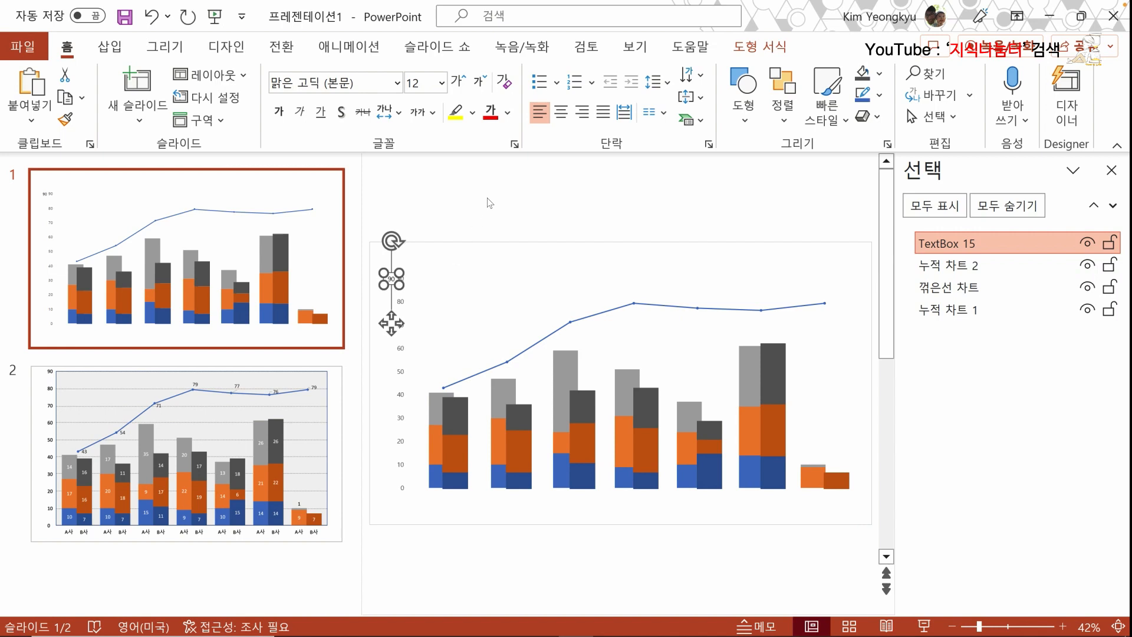
click(490, 203)
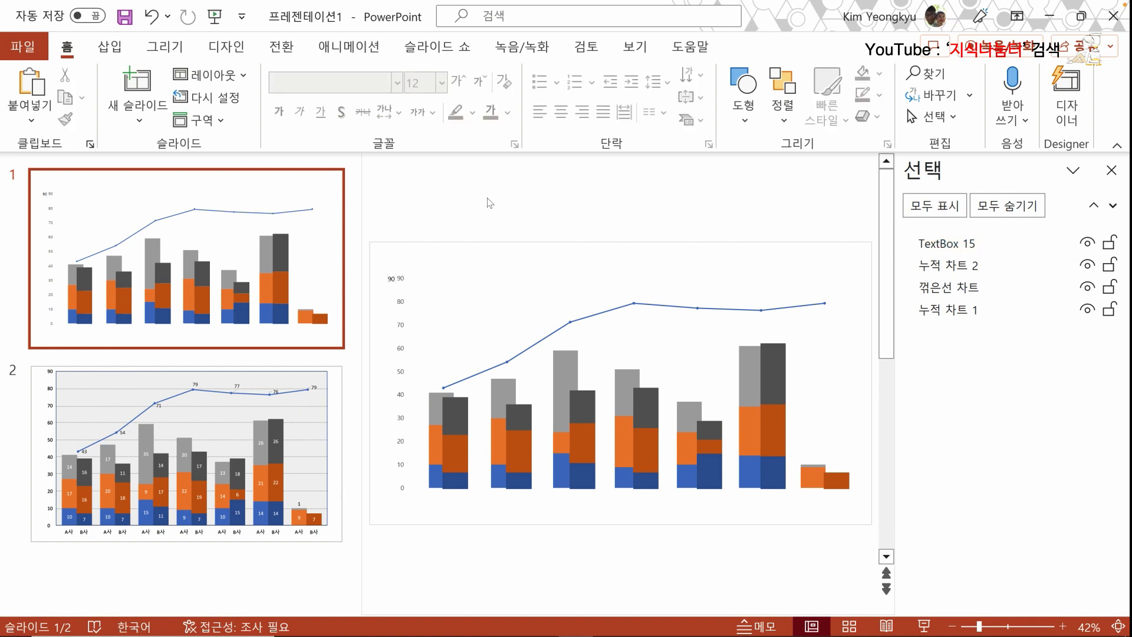
- Duplicate the 90 text box and place the copy beside the axis's 80 label, aligned under the original
click(391, 273)
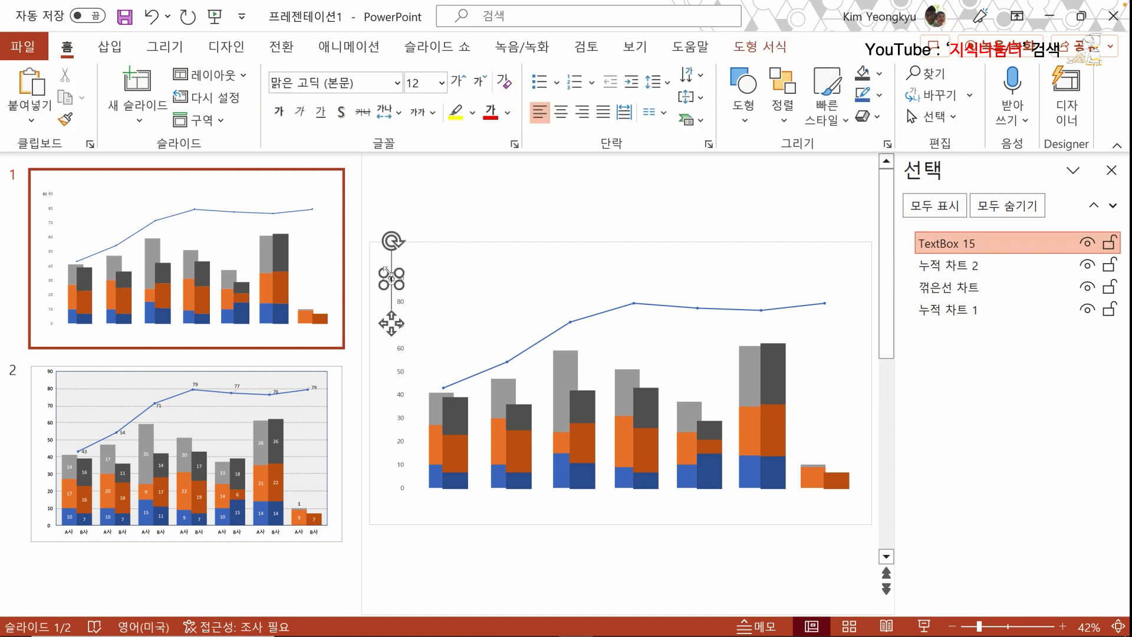
click(421, 249)
click(383, 283)
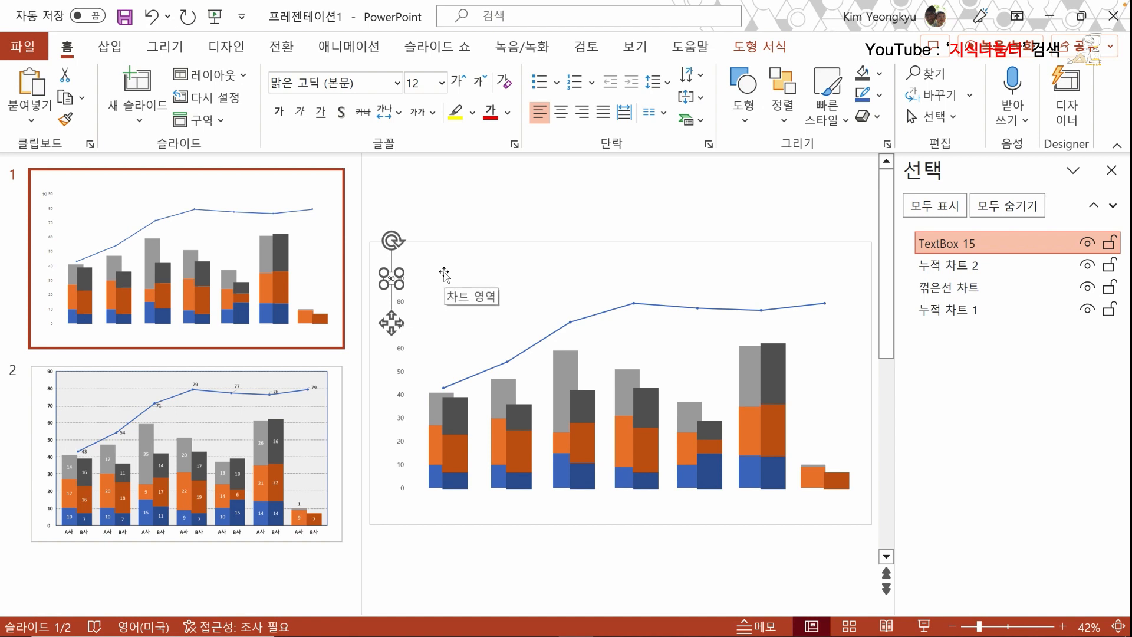
key(ctrl+d)
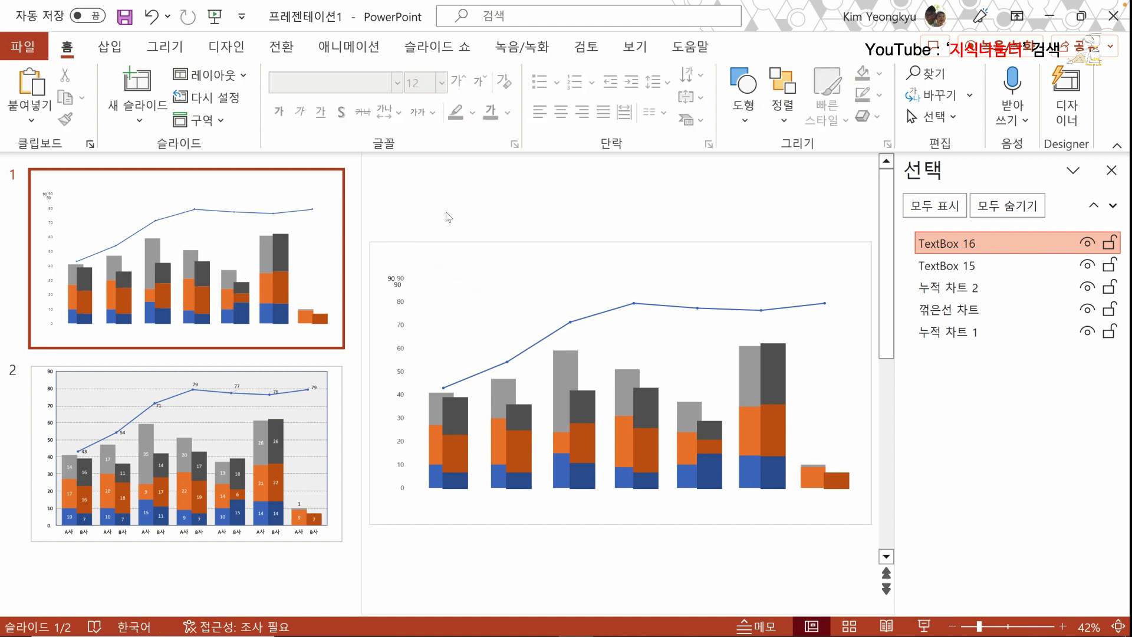
click(452, 237)
click(400, 289)
drag(398, 285, 391, 308)
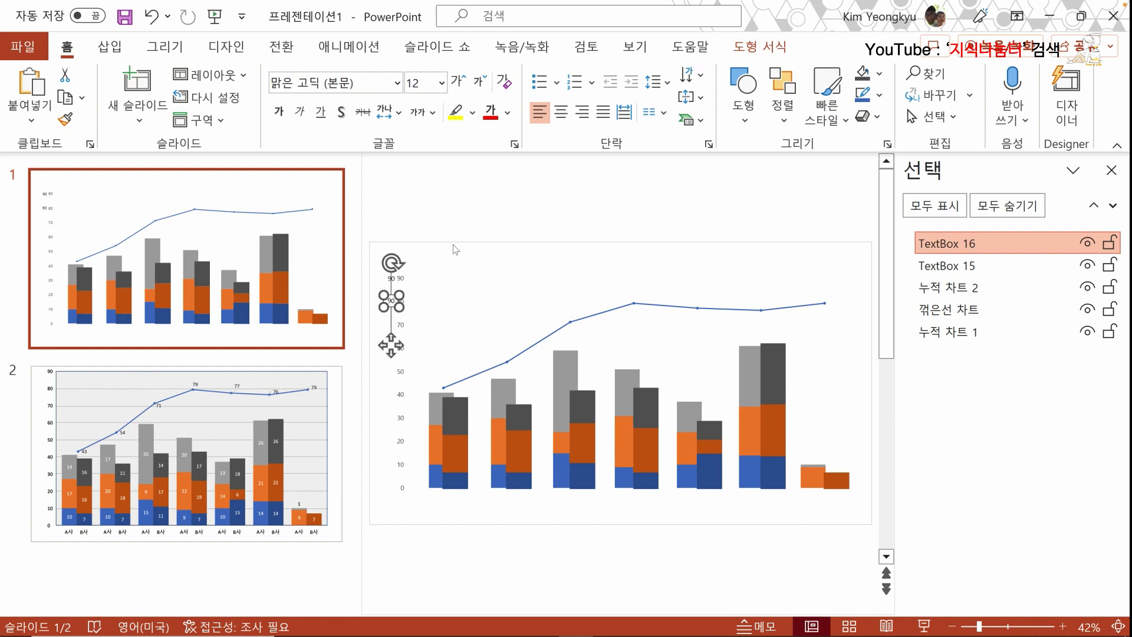
- Duplicate the 90 text box eight more times, stacking the copies in one column at even spacing beside the axis labels from 70 to 0
key(ctrl+d)
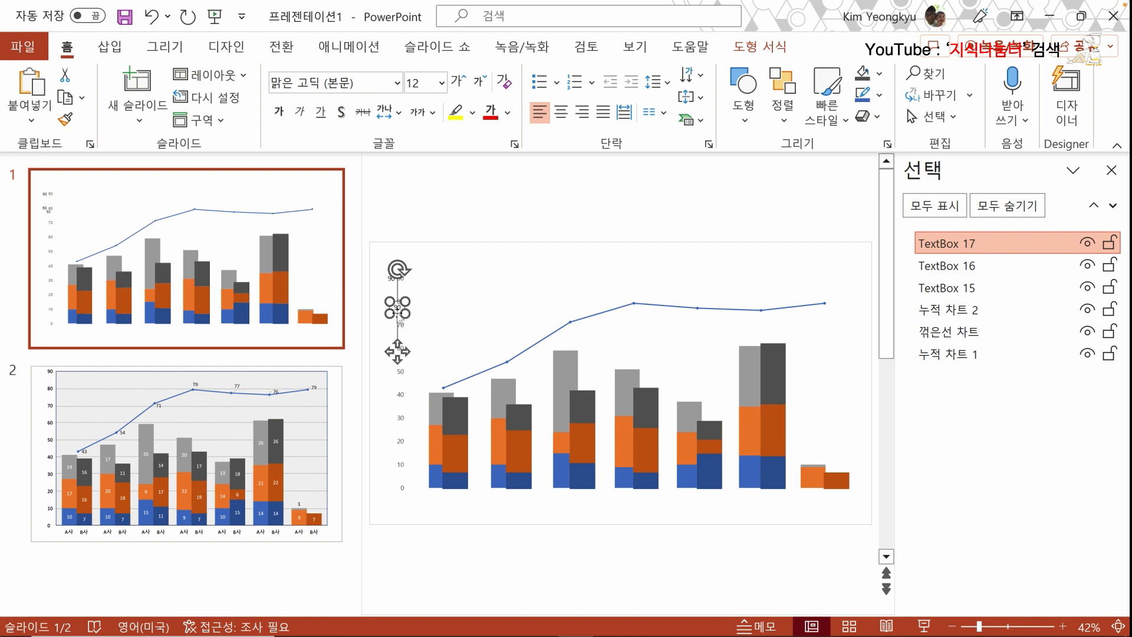
drag(397, 308, 395, 324)
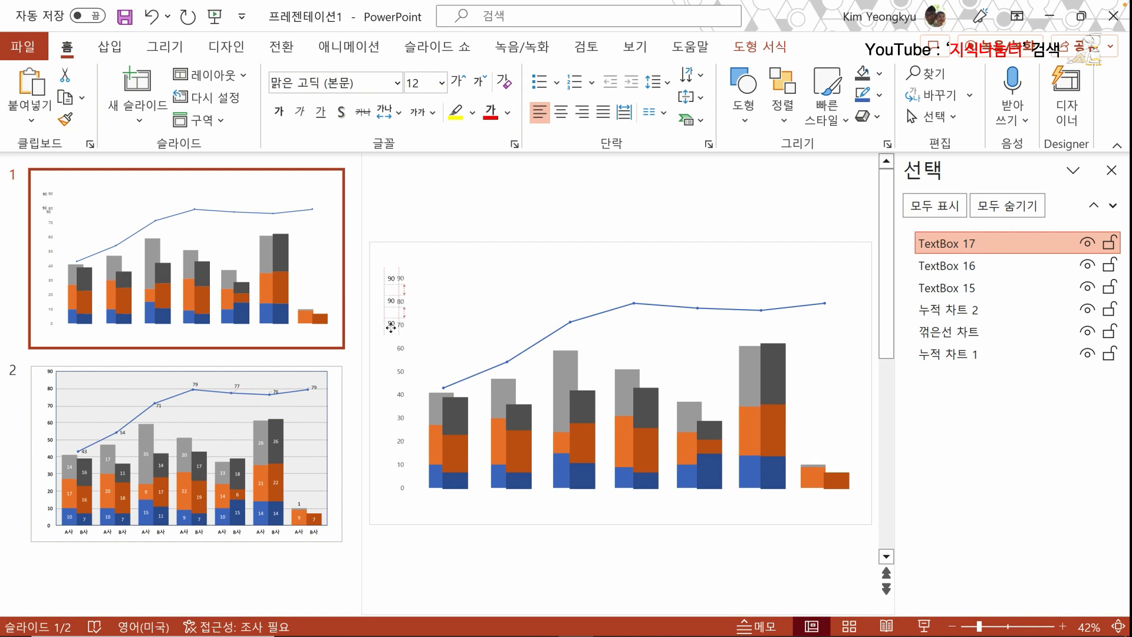
key(ctrl+d)
key(ctrl+d)
key(ctrl+d)
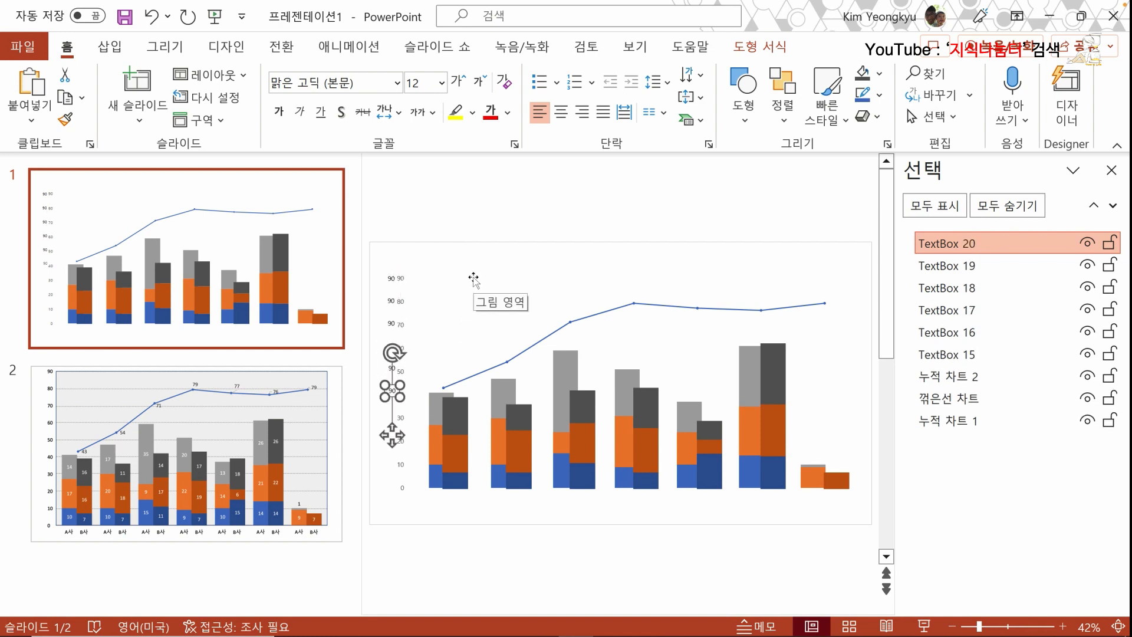
key(ctrl+d)
key(ctrl+d)
key(ctrl+d)
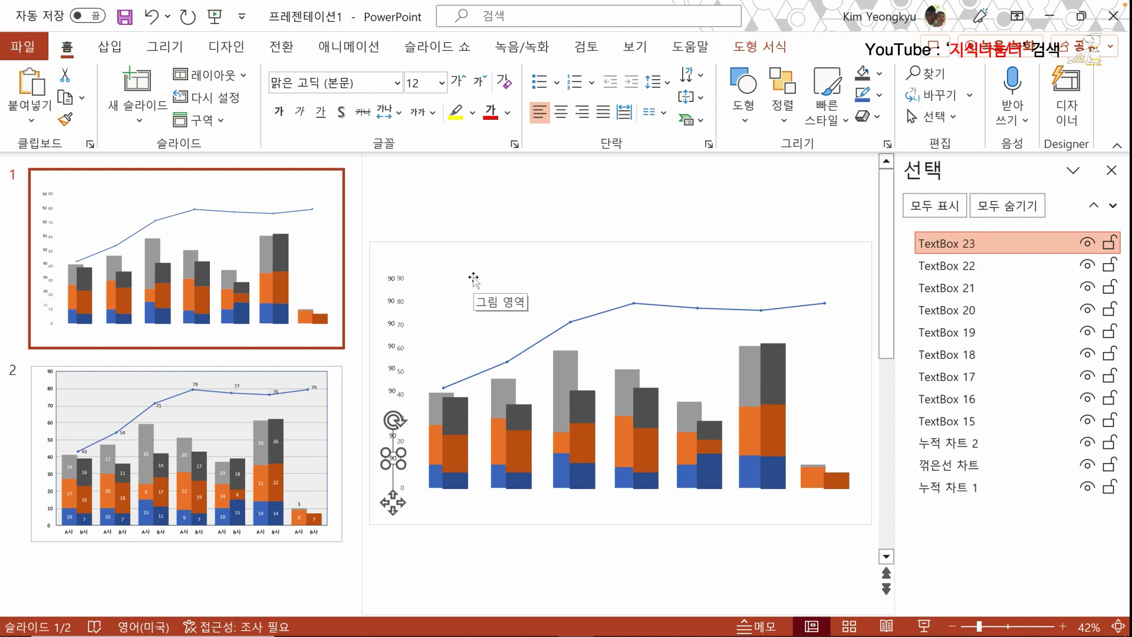
key(ctrl+d)
click(377, 347)
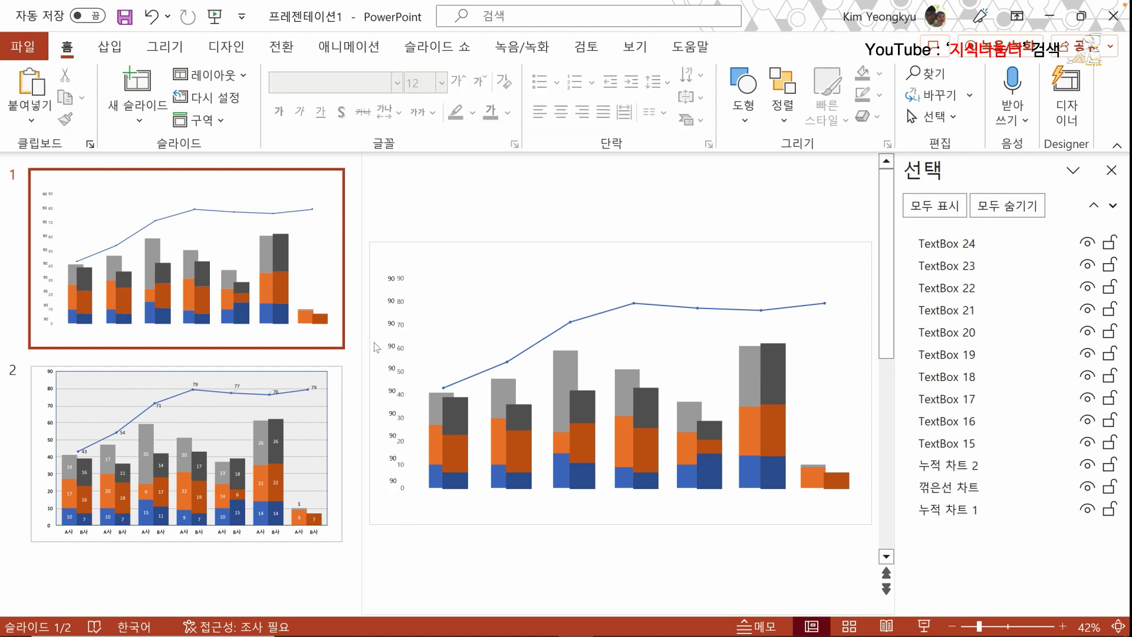
- Change the text of the copied text boxes, going down the axis, to 80, 70, 60, 50, 40, 30, 20, 10 and 0
click(392, 302)
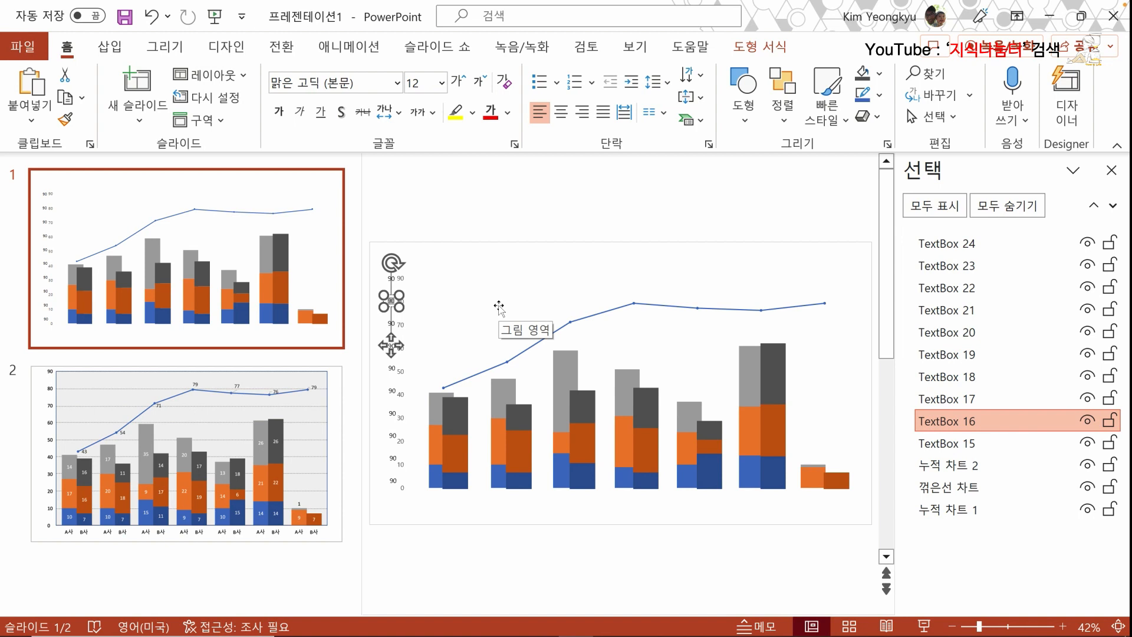
key(Tab)
key(Tab)
key(Tab)
key(Tab)
key(Tab)
key(Tab)
key(Tab)
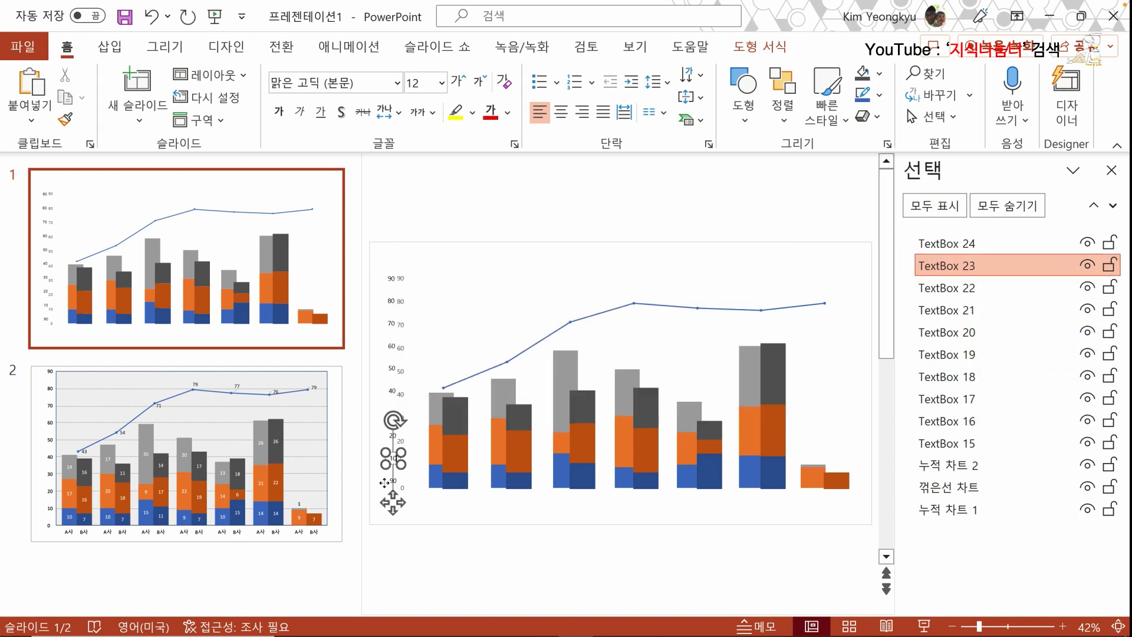
click(412, 212)
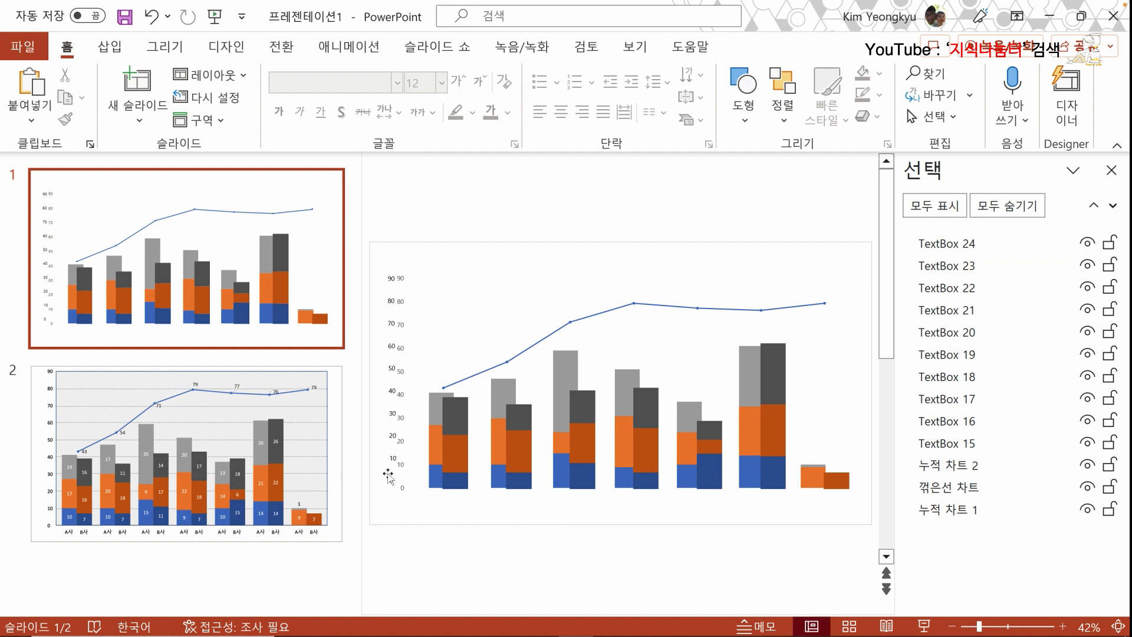
- Center the text inside all ten axis label text boxes
drag(373, 259, 413, 510)
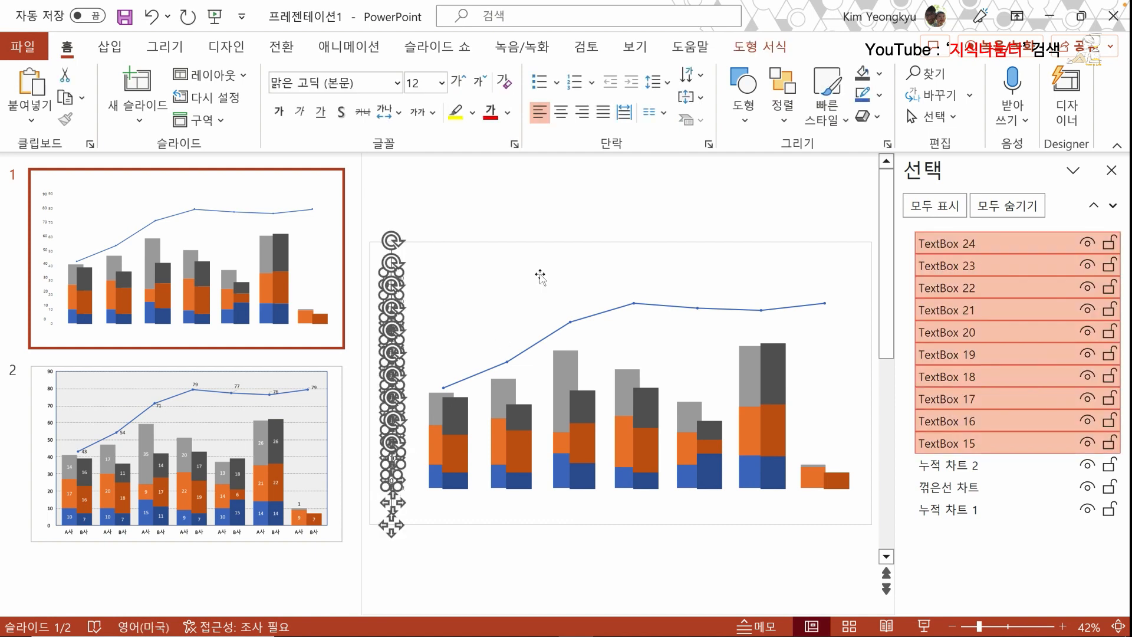
click(569, 122)
click(461, 204)
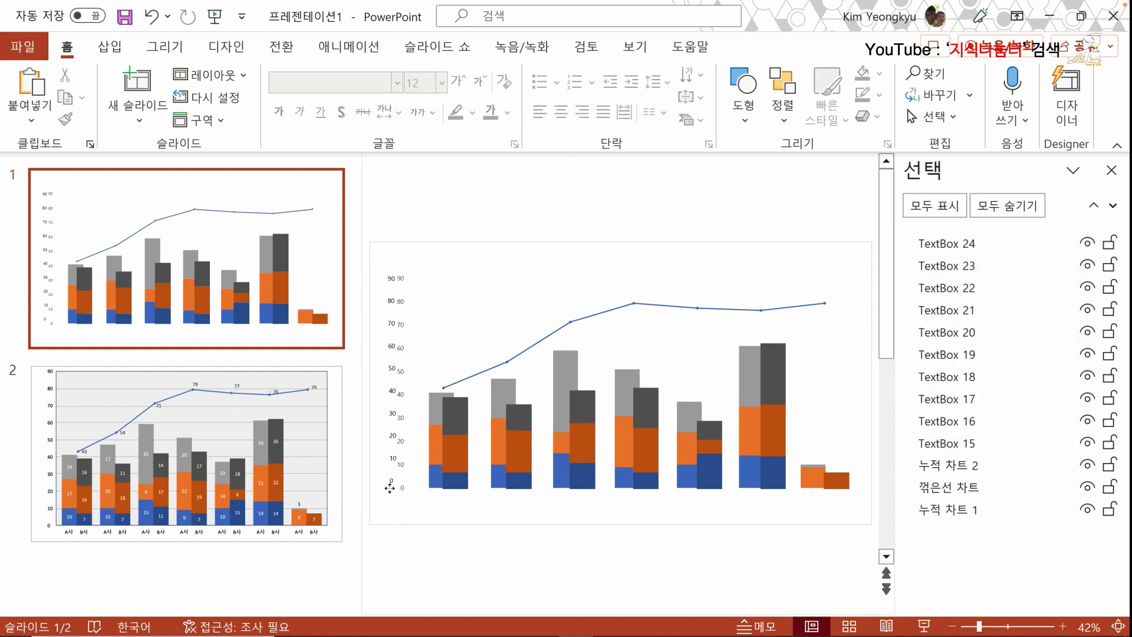
- Nudge the 0 text box down in fine increments until it is level with the axis's 0 label
click(391, 487)
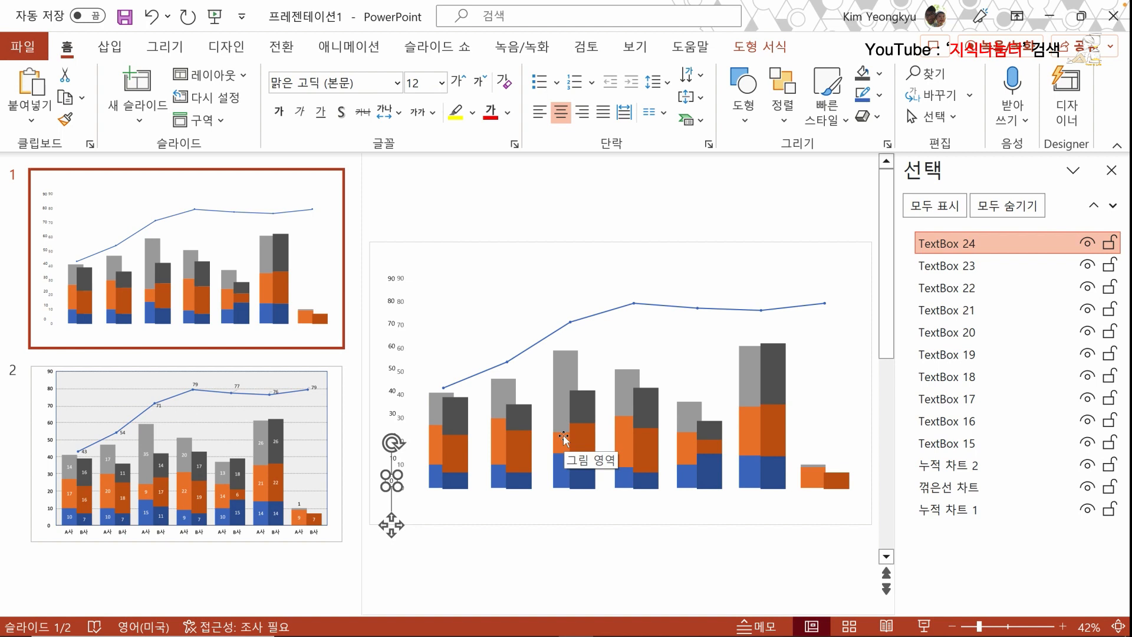
key(ctrl+Down)
key(ctrl+Down)
key(ctrl+Down)
key(ctrl+Down)
key(ctrl+Down)
key(ctrl+Down)
key(ctrl+Down)
key(ctrl+Down)
key(ctrl+Down)
key(ctrl+Down)
key(ctrl+Down)
key(ctrl+Down)
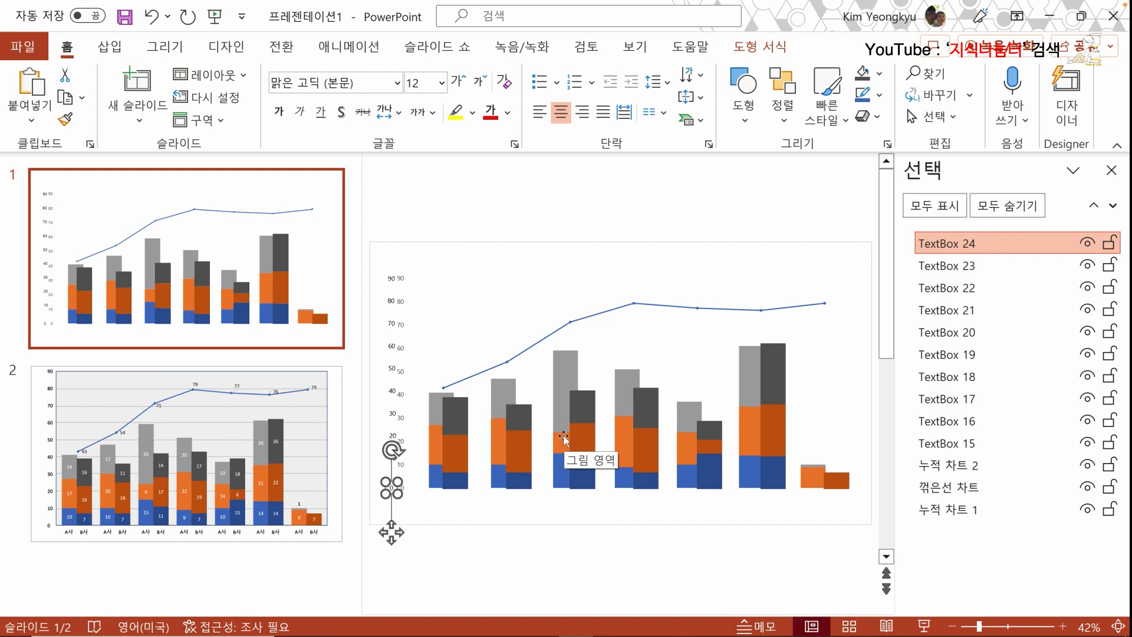
key(ctrl+Down)
click(384, 366)
click(375, 478)
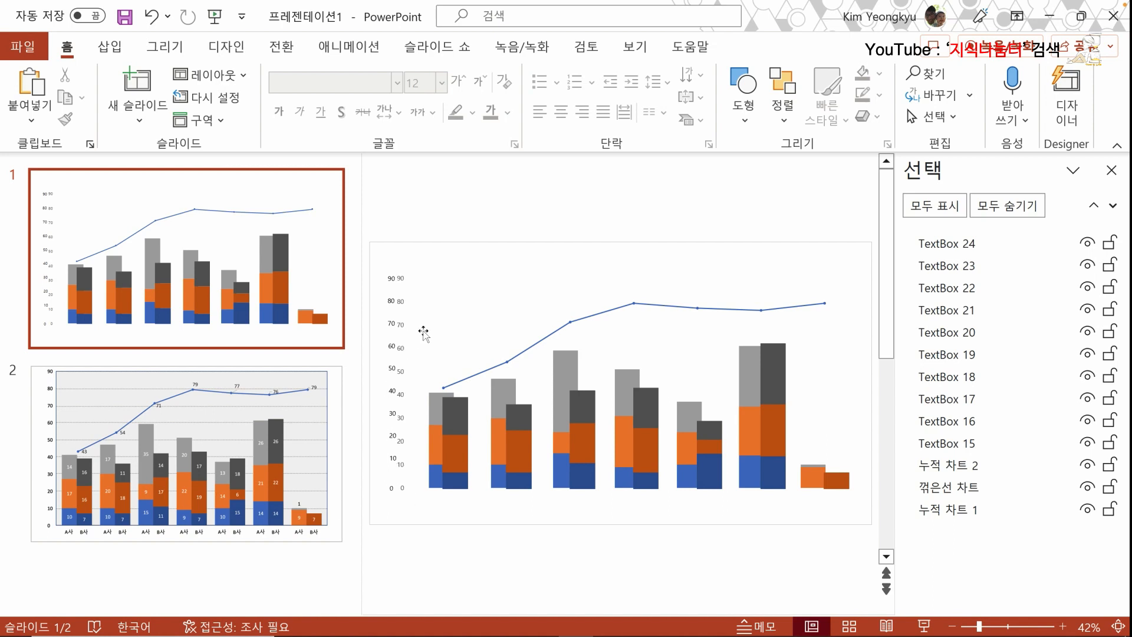
- Distribute all ten axis label text boxes vertically with equal spacing
drag(368, 268, 407, 509)
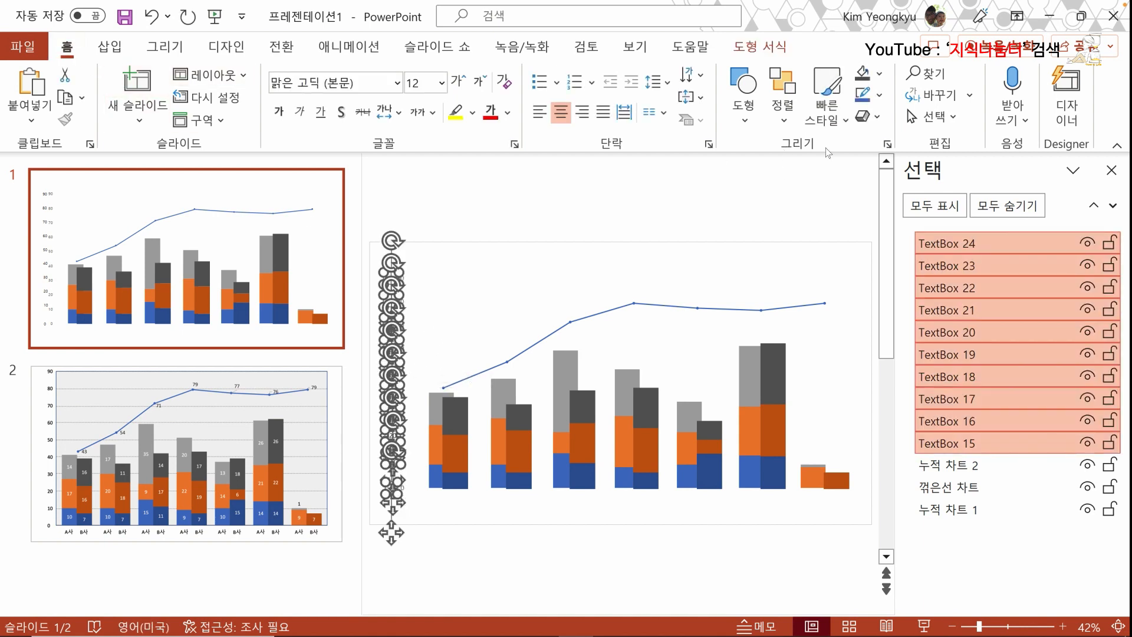
click(783, 110)
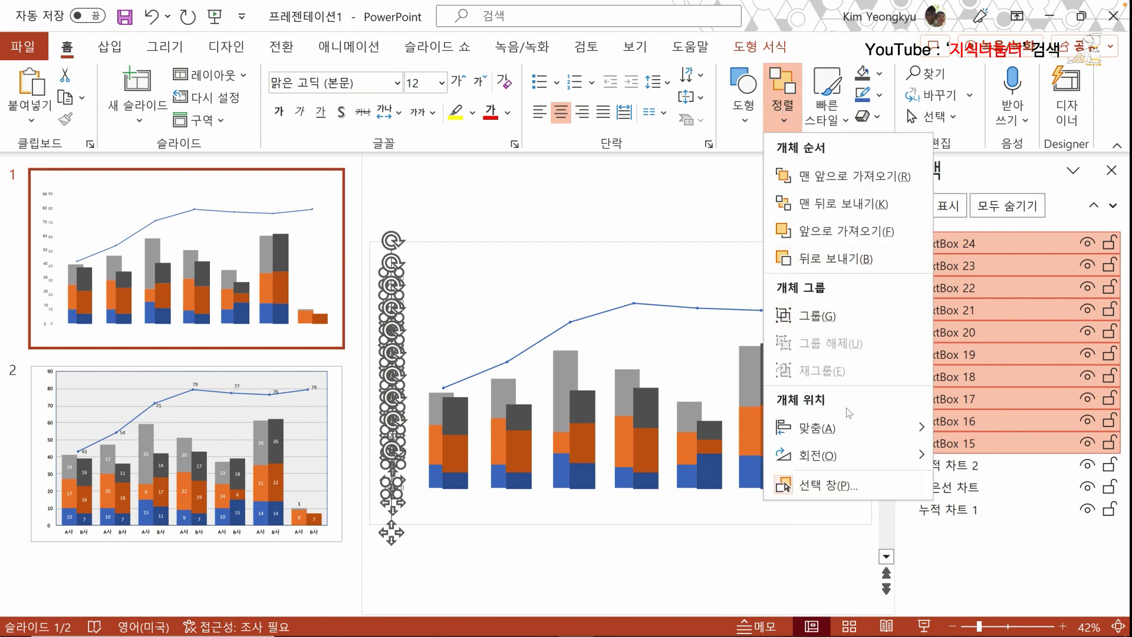
mouse_move(850, 428)
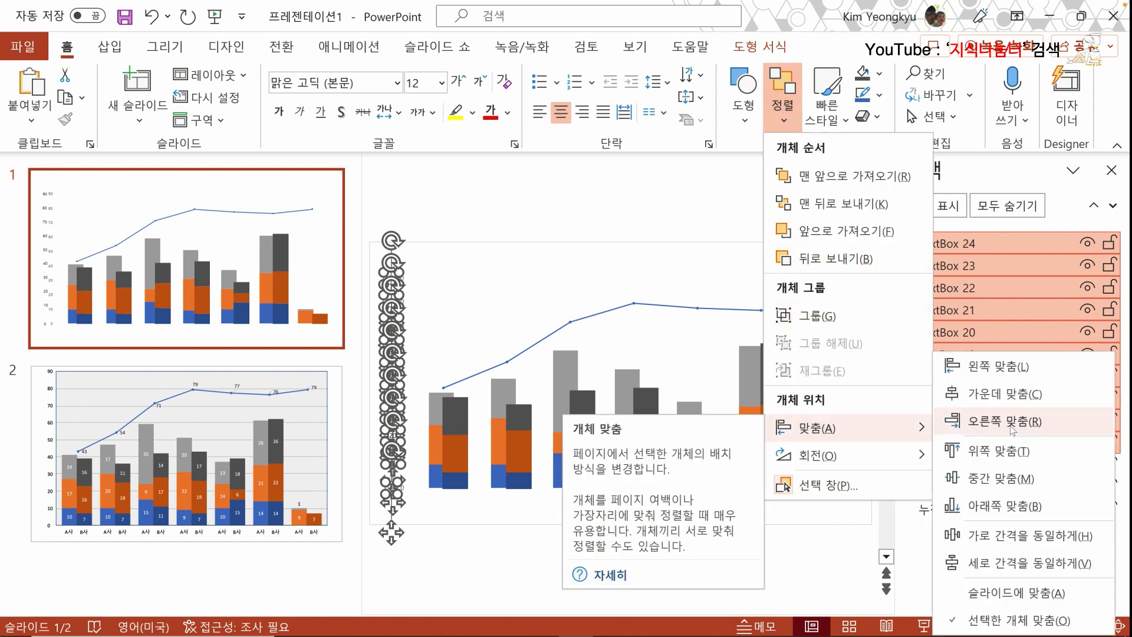
click(1003, 563)
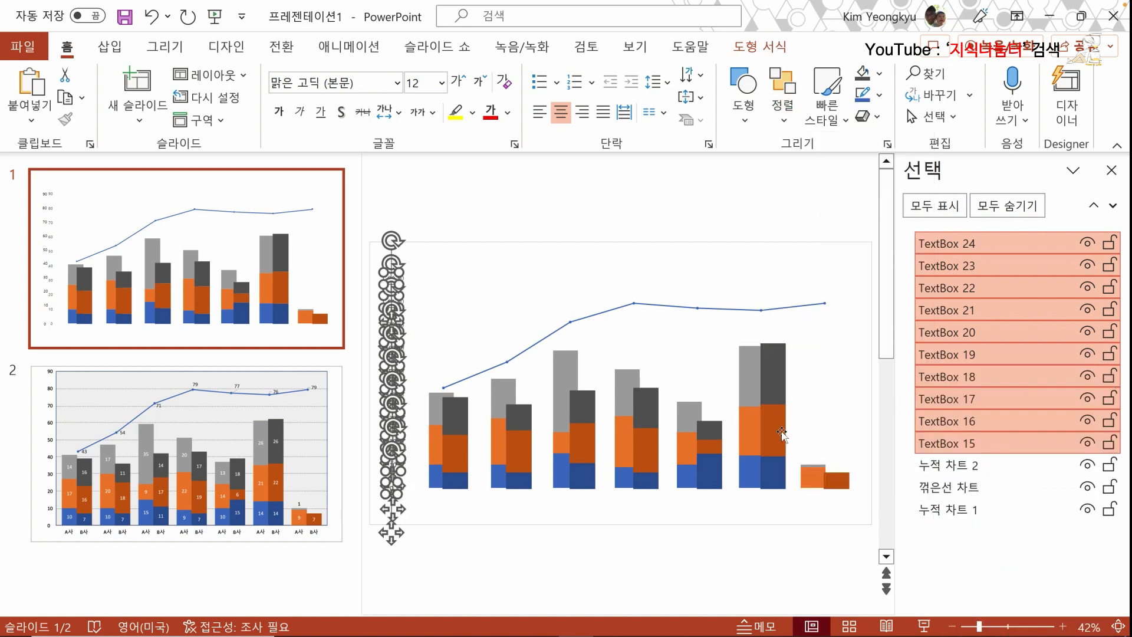
click(433, 191)
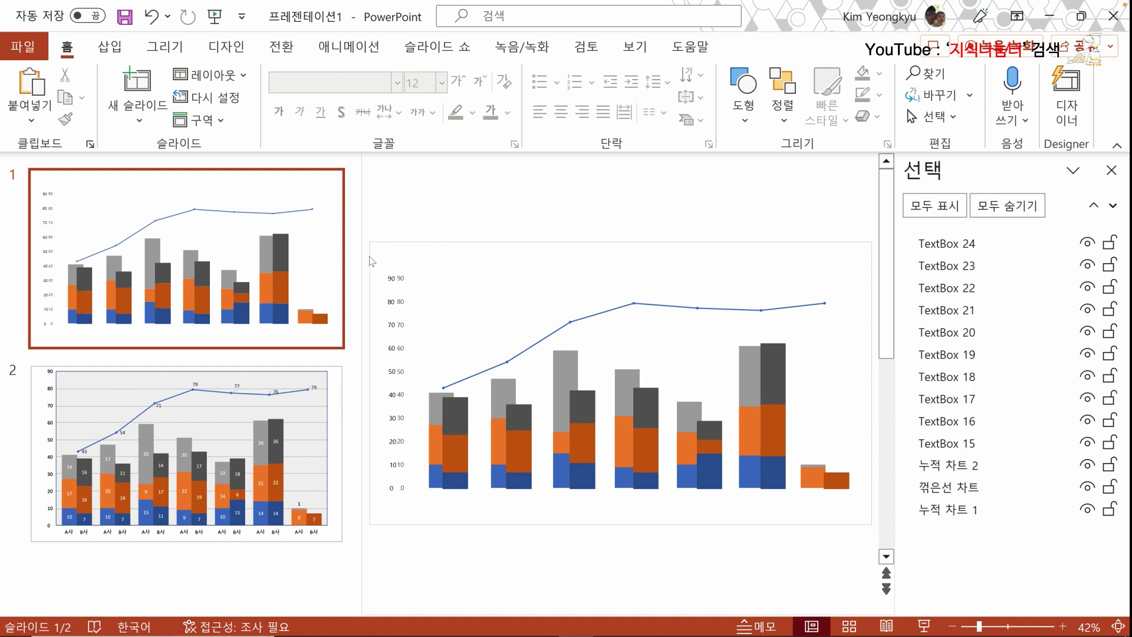
- Align all ten axis label text boxes to a common horizontal center
drag(366, 259, 429, 545)
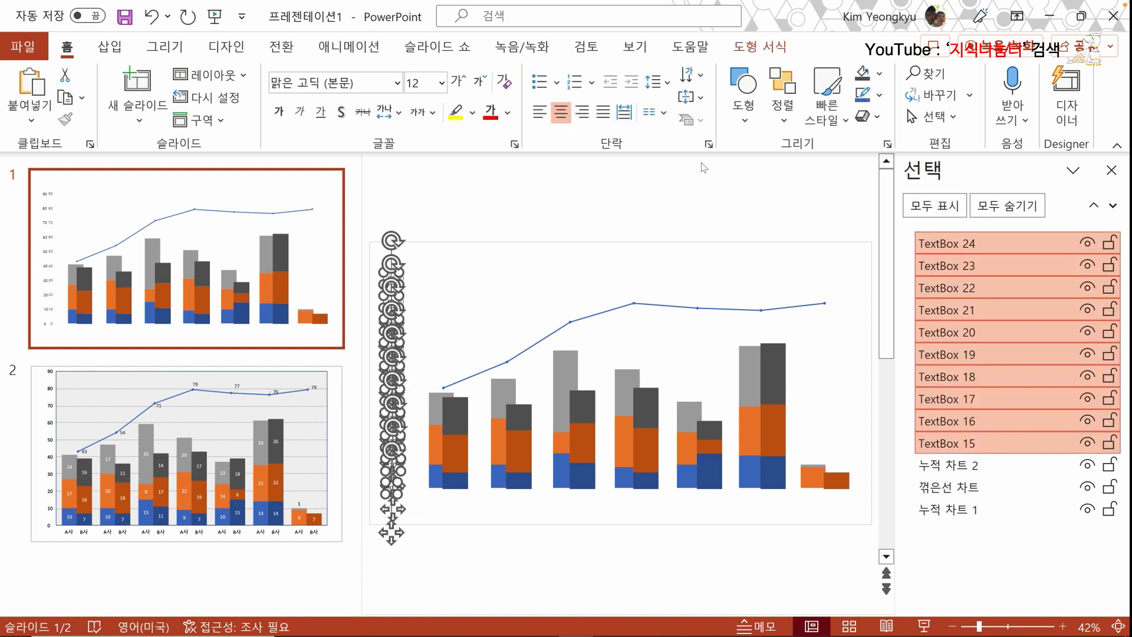
click(784, 114)
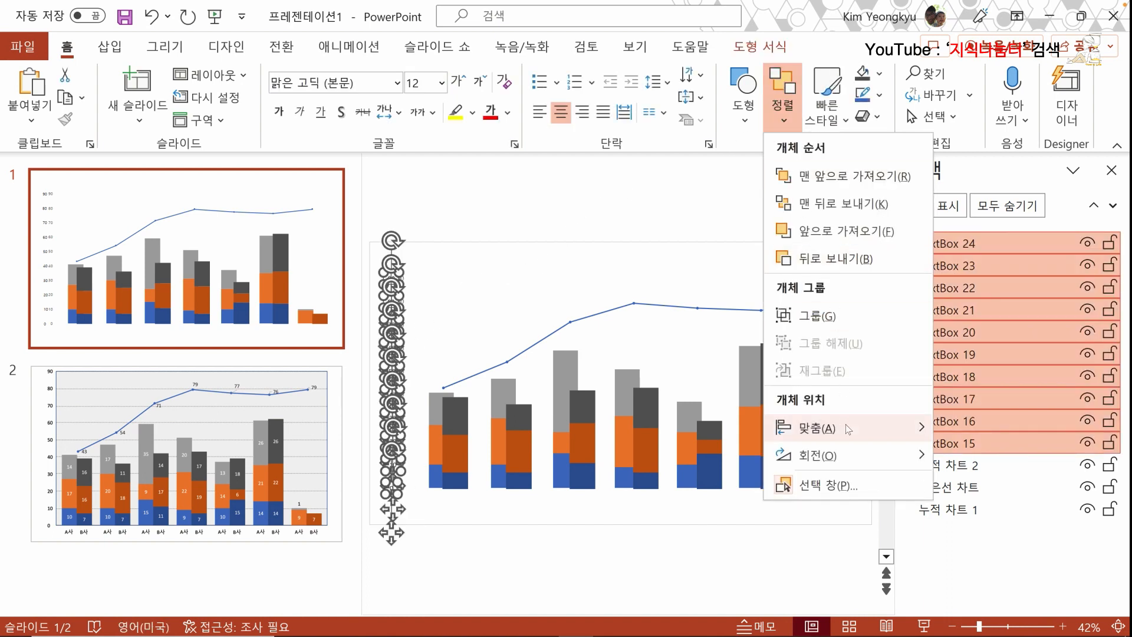
mouse_move(846, 423)
click(974, 400)
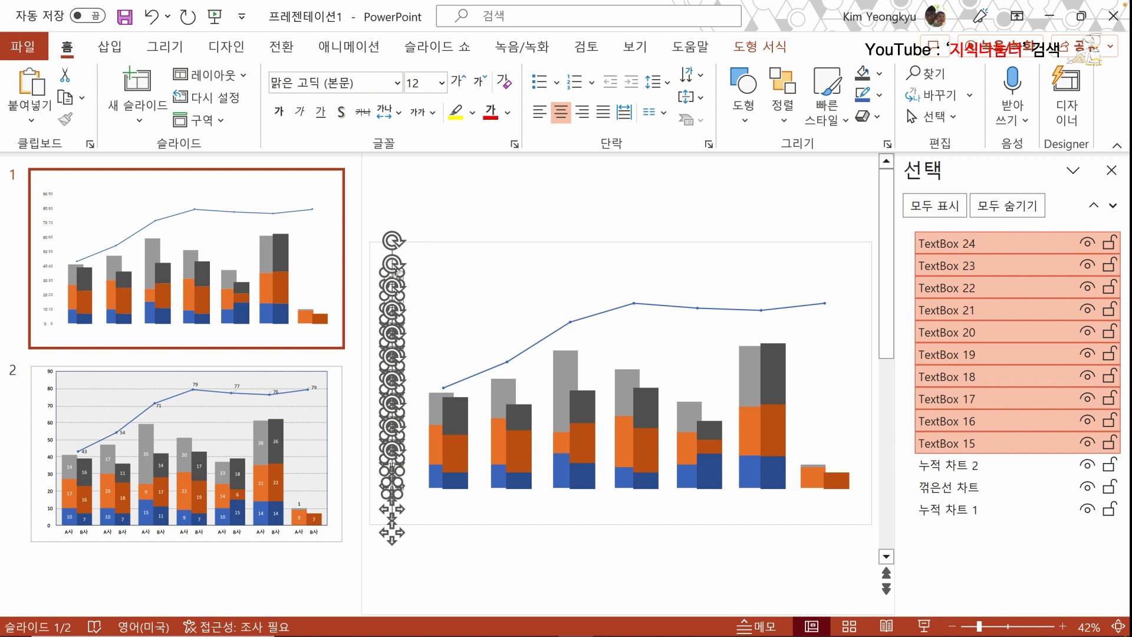
- Group the ten axis label text boxes into one object
right_click(385, 275)
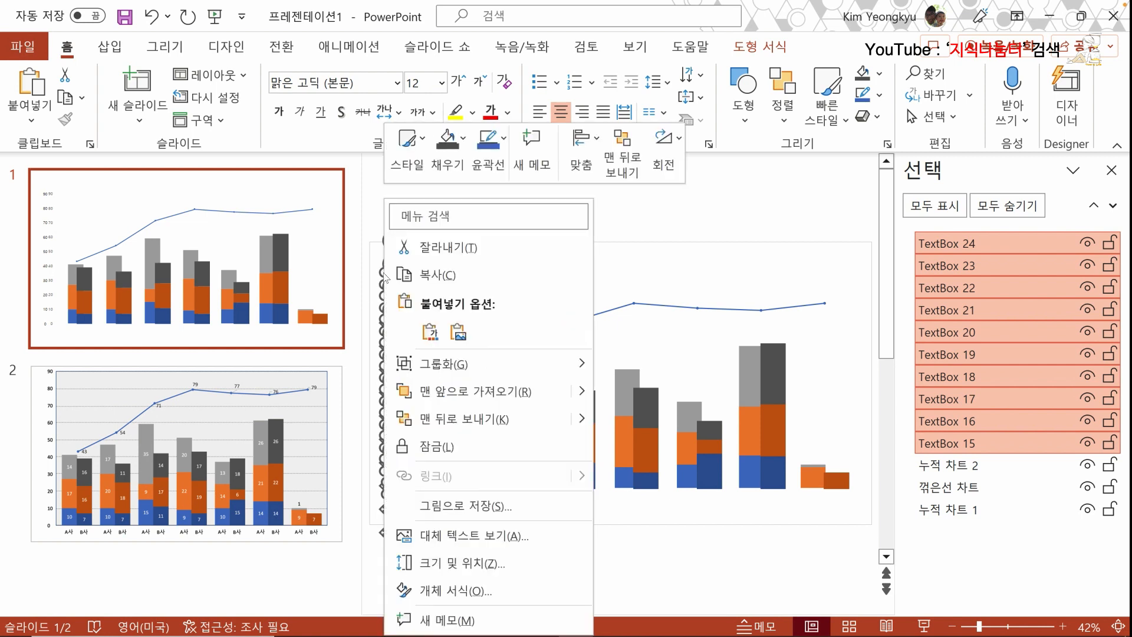
mouse_move(472, 364)
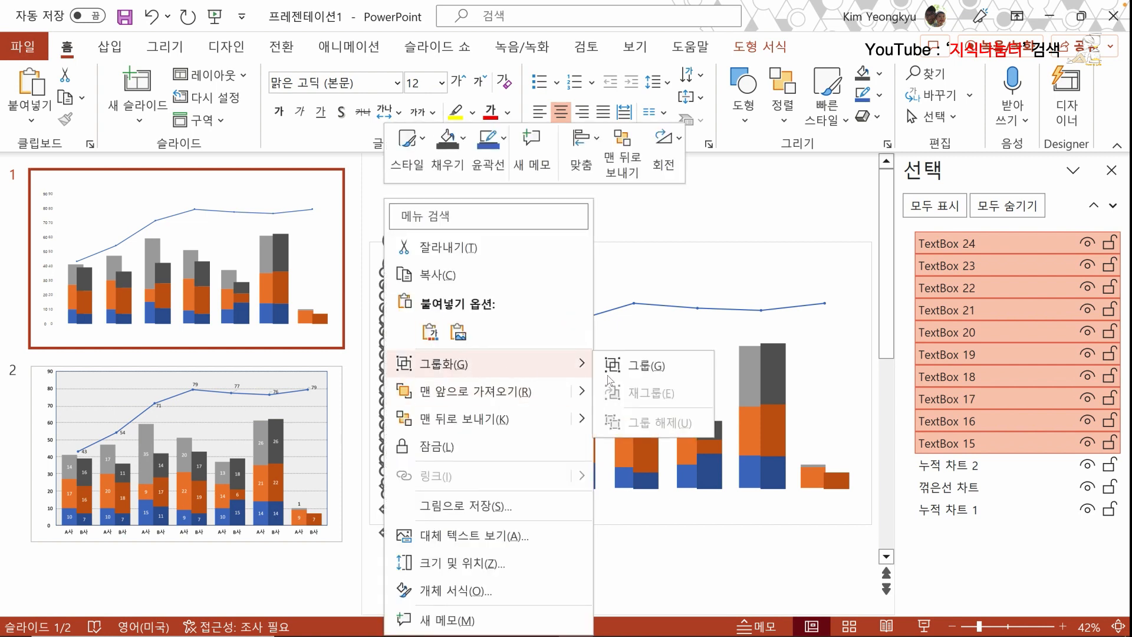
click(654, 371)
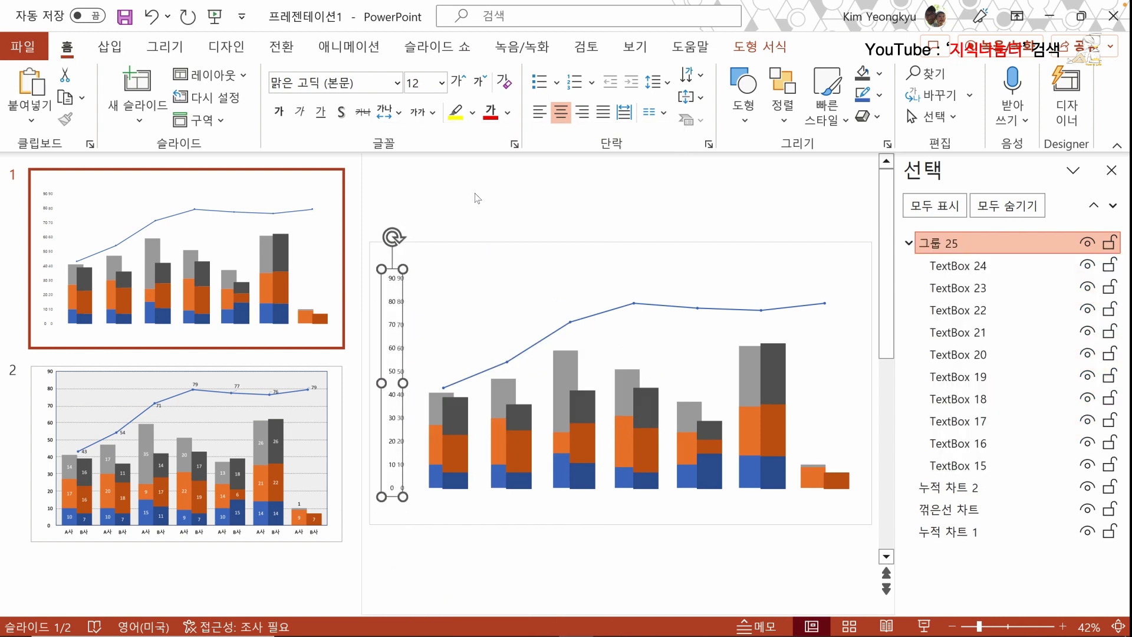
click(444, 193)
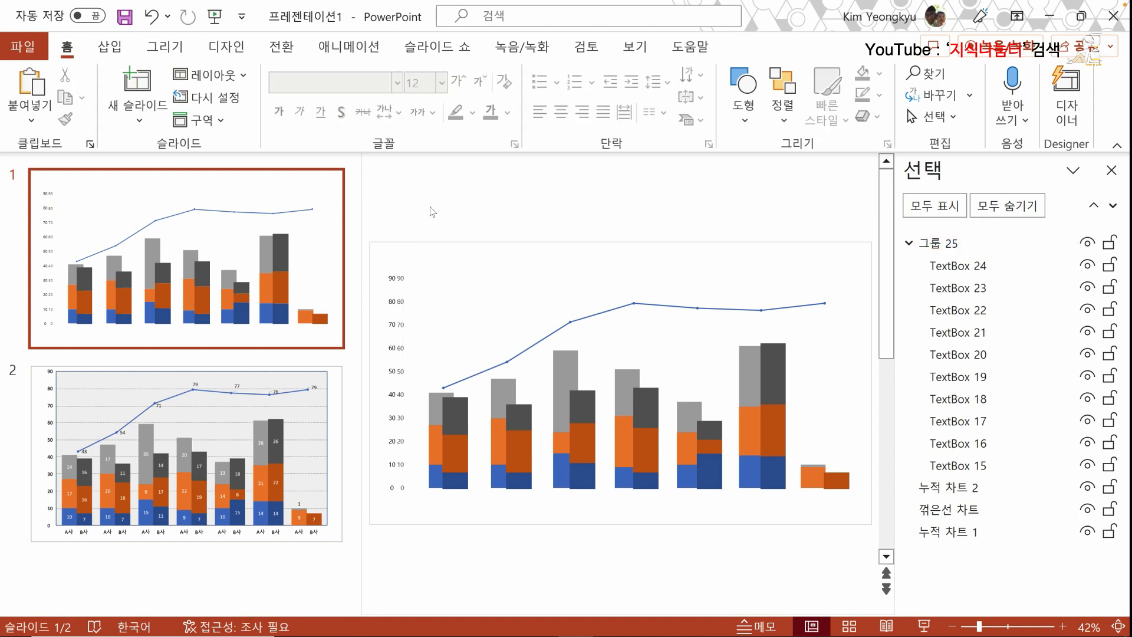
- Delete the vertical value axis of 누적 차트 1 so only the text-box labels remain
click(405, 285)
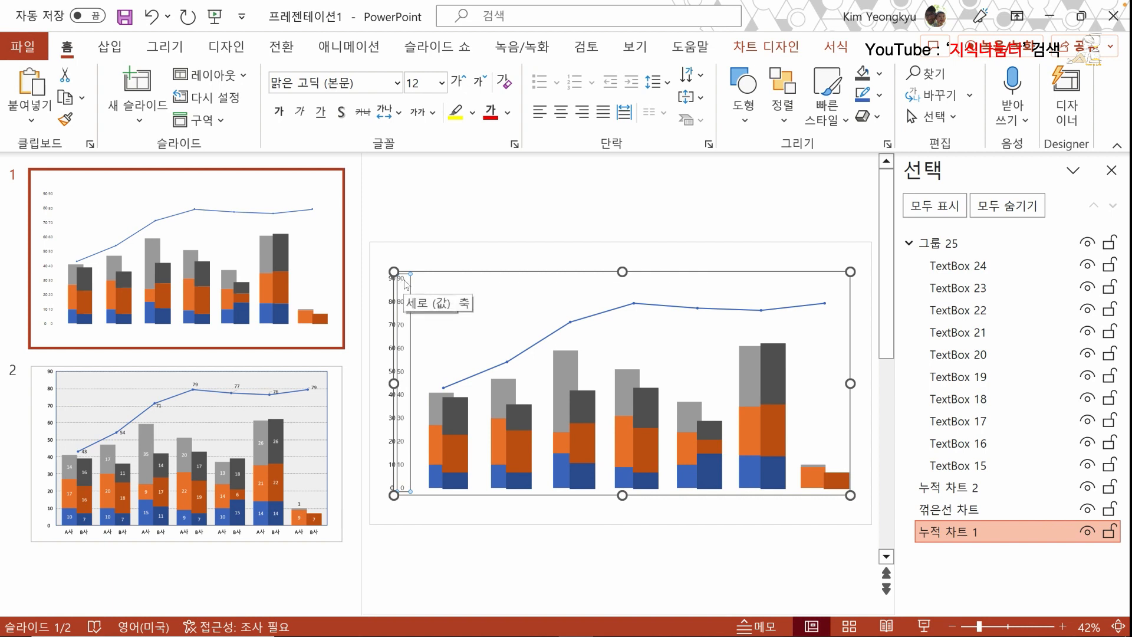
key(Delete)
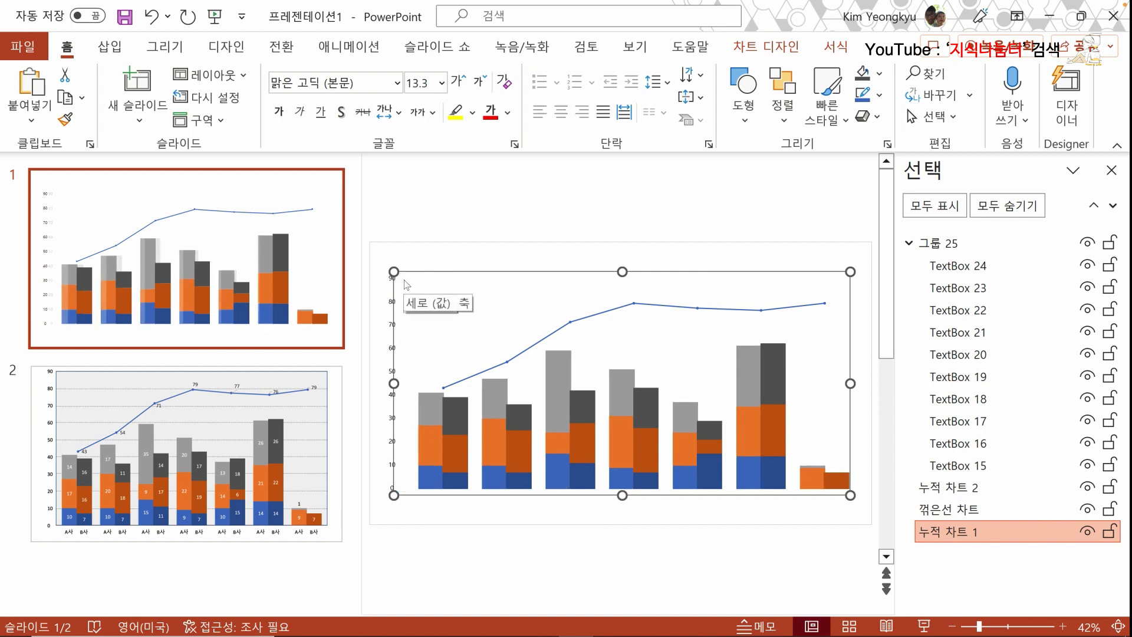
click(412, 246)
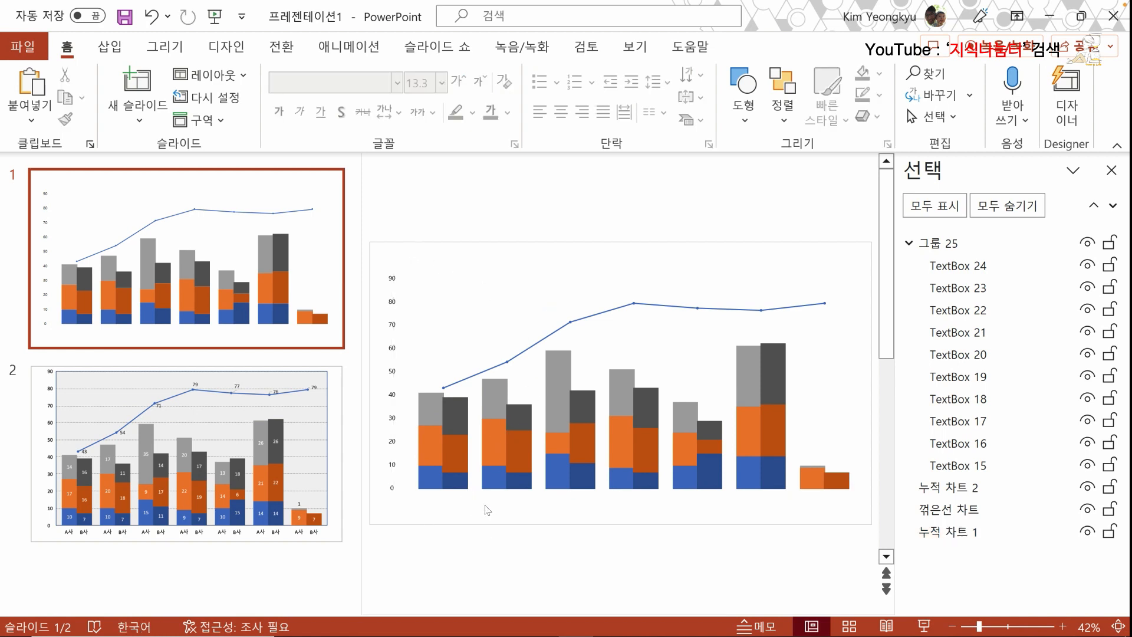
click(463, 499)
click(548, 234)
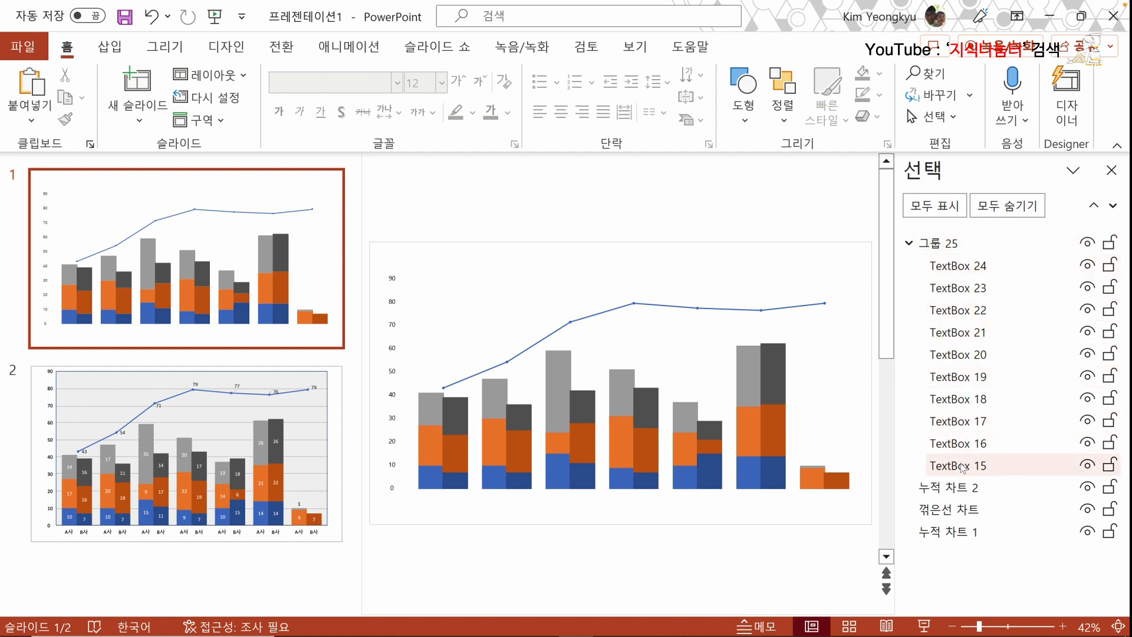
- Collapse the label group in the object list and check the frames of 누적 차트 1, 꺾은선 차트 and 누적 차트 2 against each other
click(910, 243)
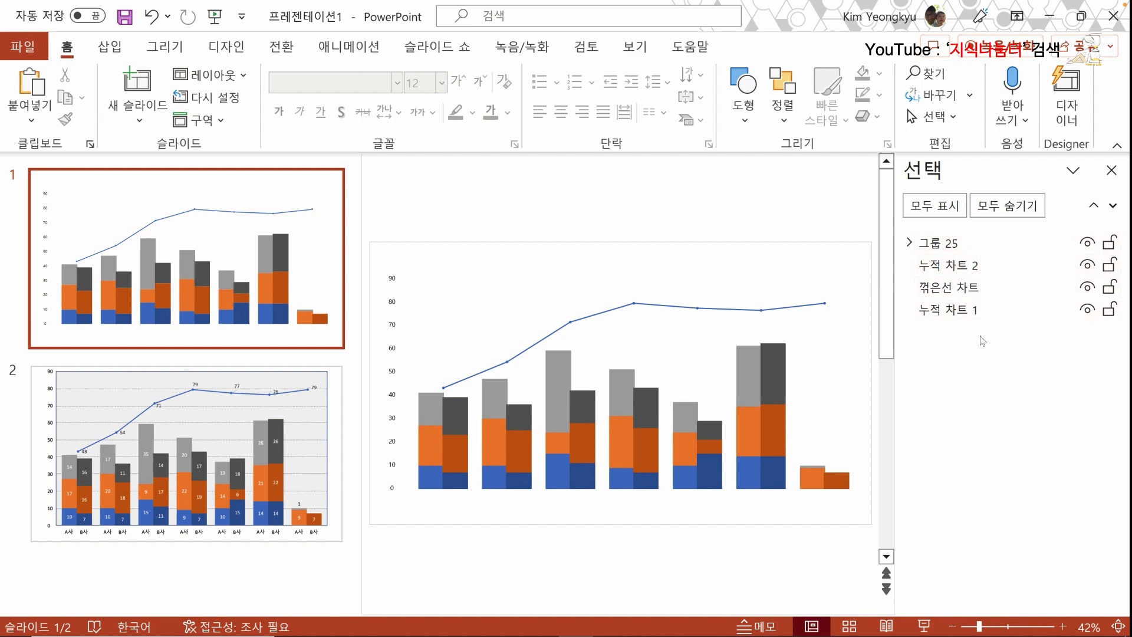
click(964, 310)
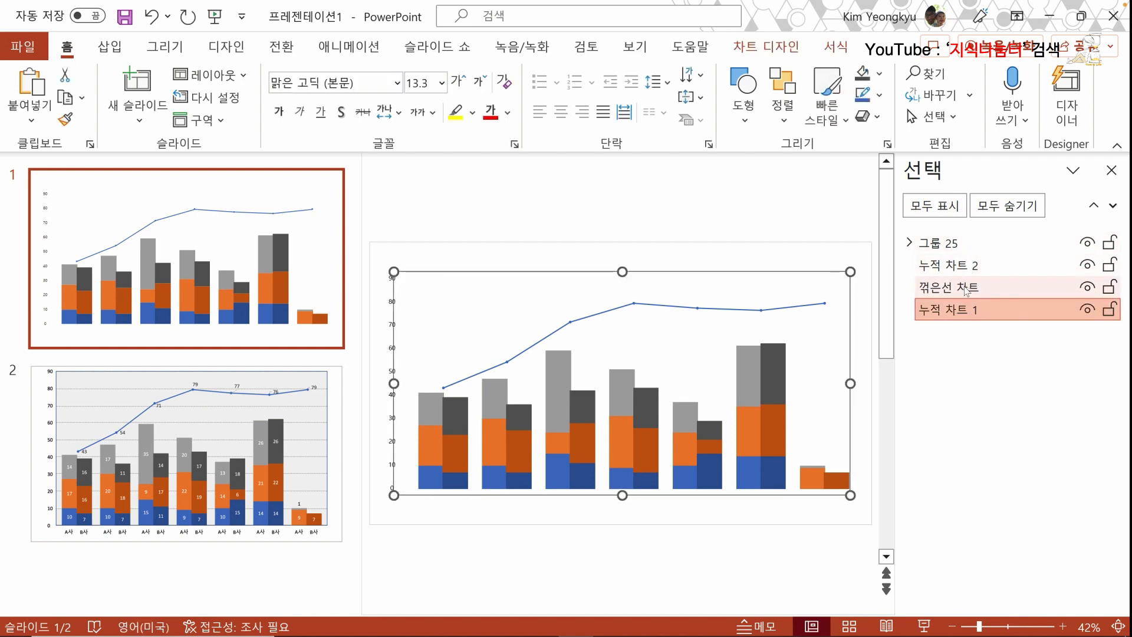
click(966, 288)
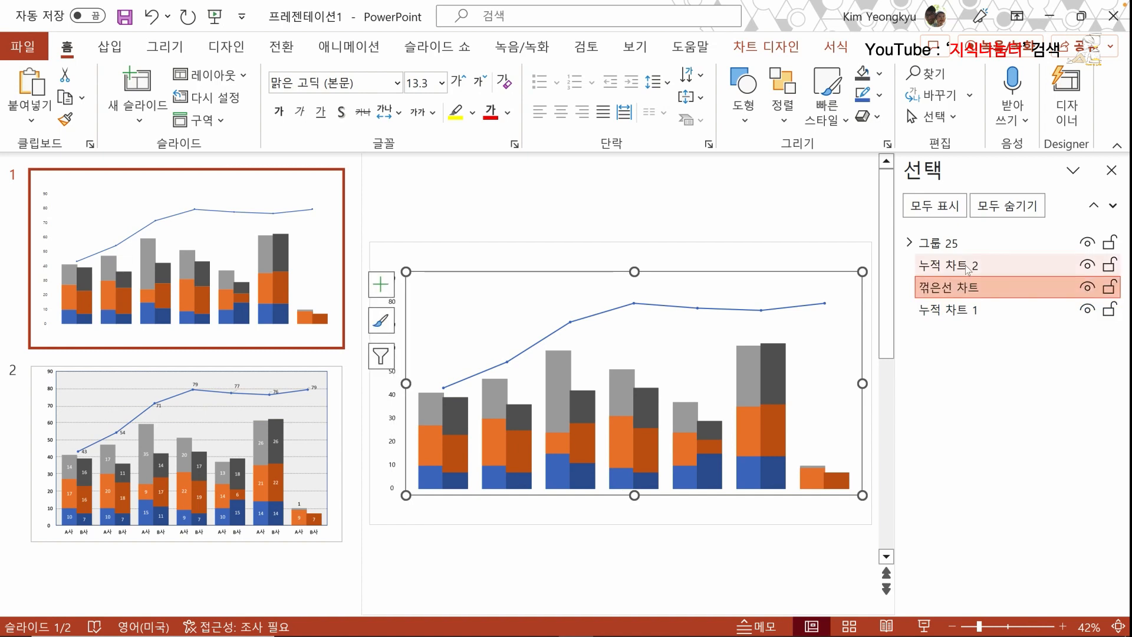
click(967, 267)
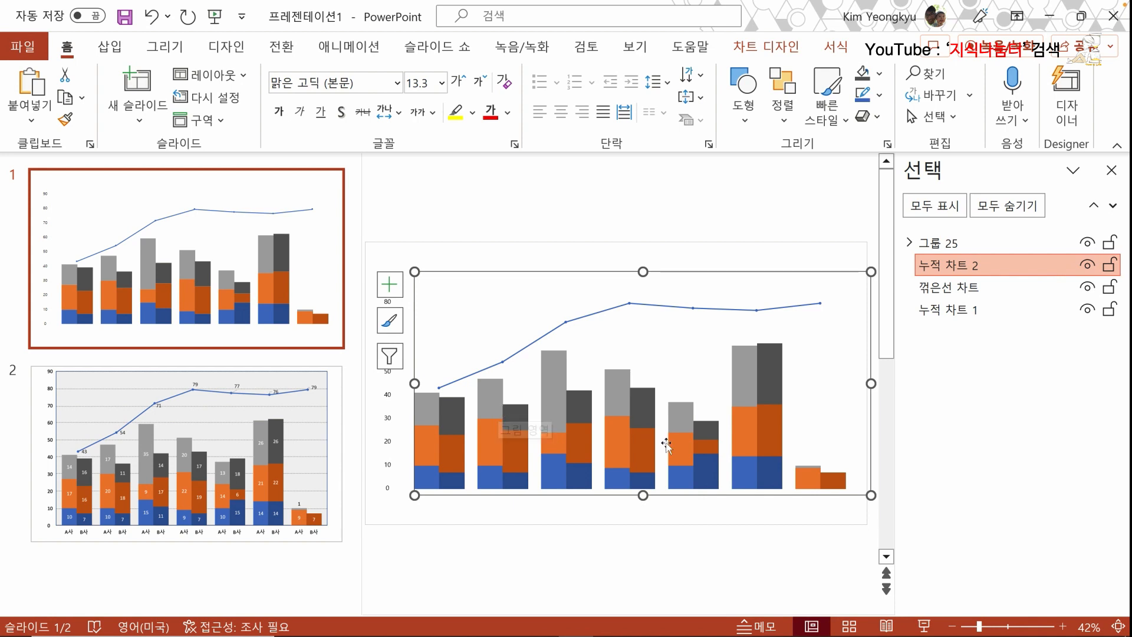
click(952, 290)
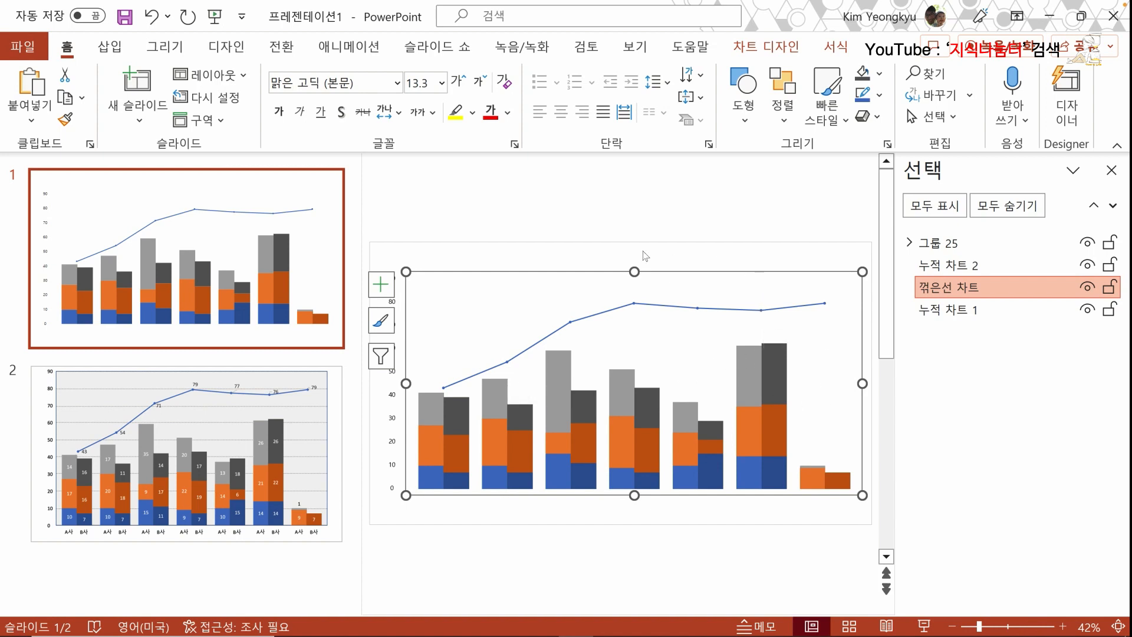
click(560, 220)
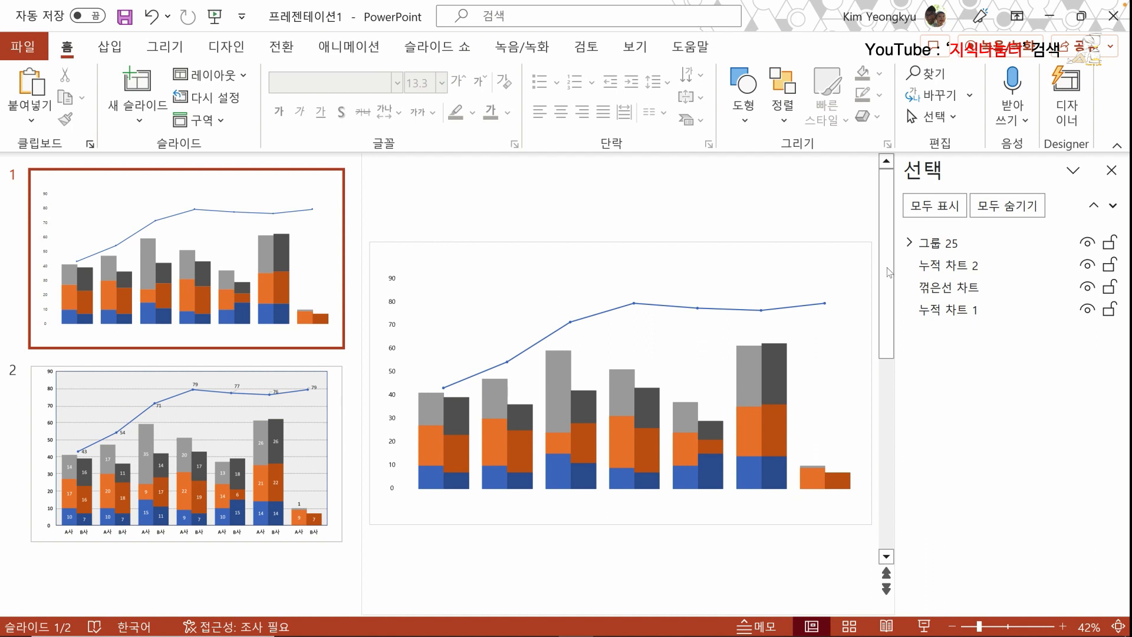
- Nudge the grouped axis labels slightly right so they sit closer to the first pair of columns
click(944, 248)
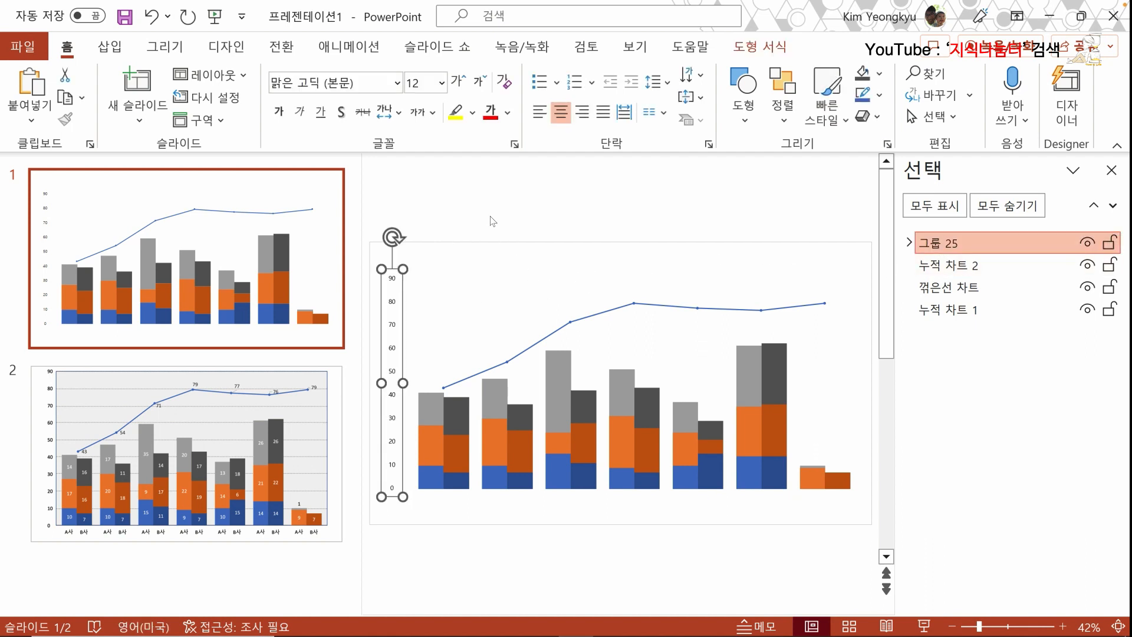
key(Right)
key(Right)
key(Right)
key(Right)
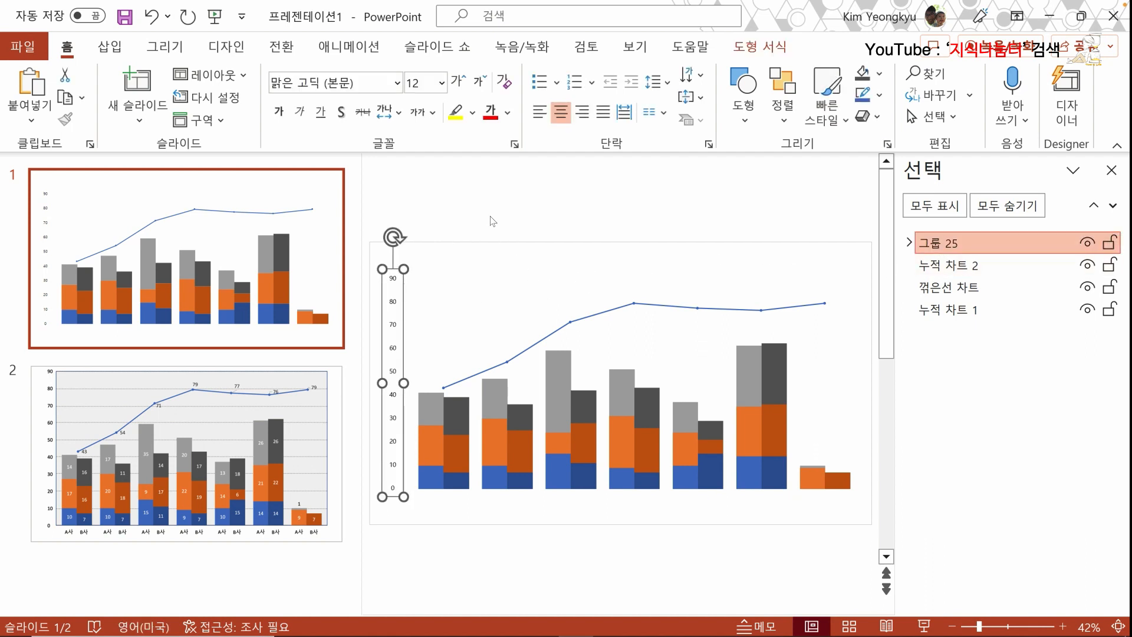
key(Right)
key(Right)
key(Right)
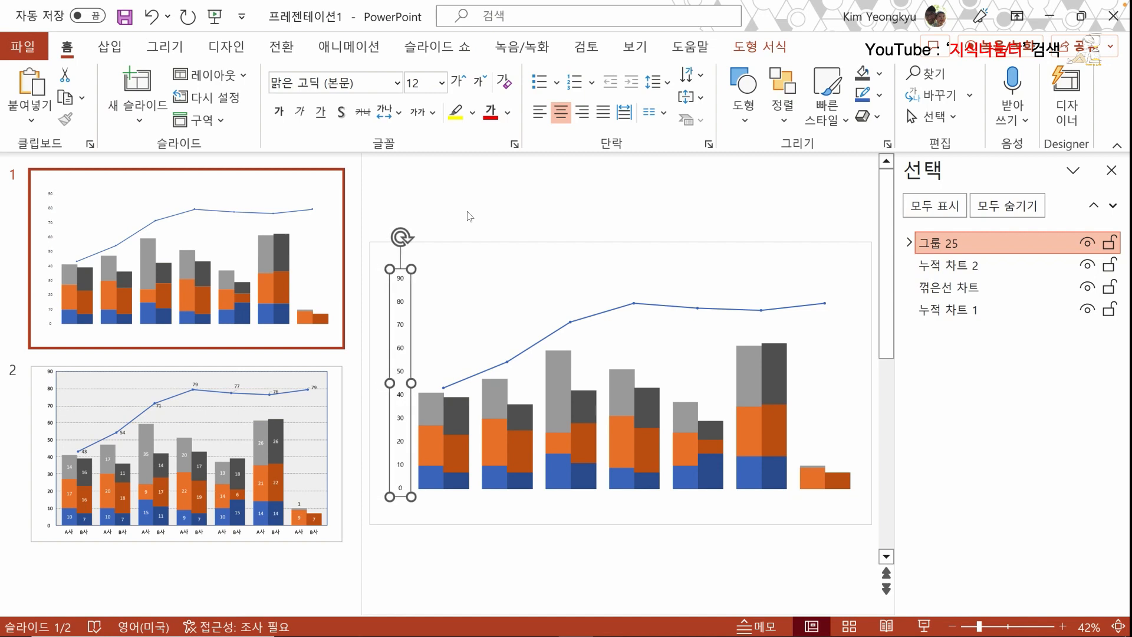
key(Escape)
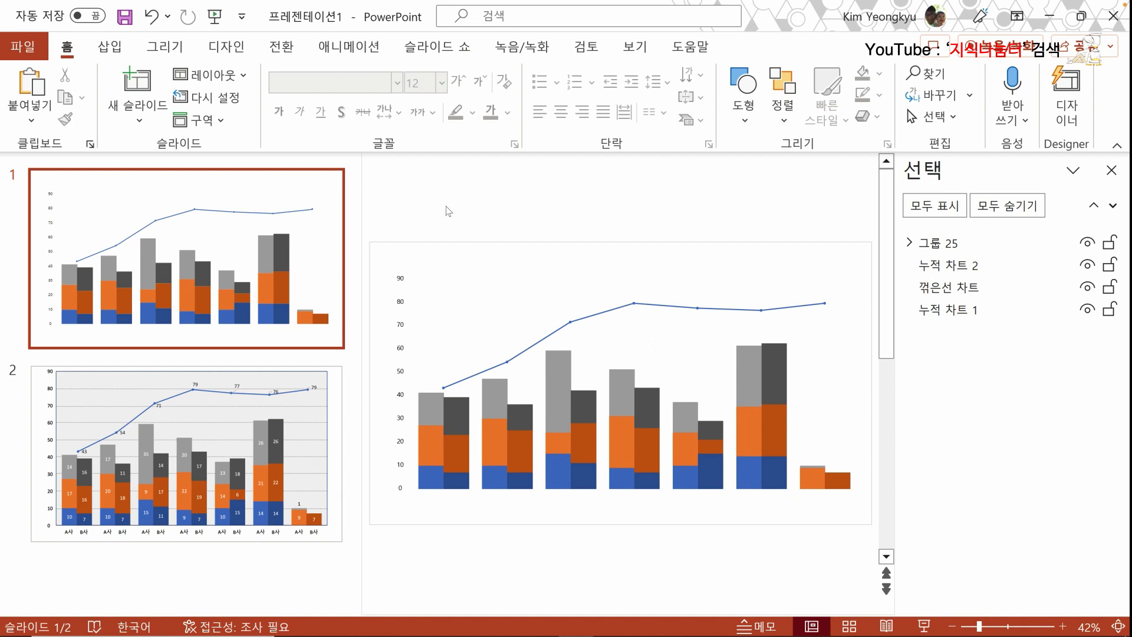
- Draw a straight horizontal line about 30.67 cm long along the base of the columns, starting at the 0 label
click(110, 47)
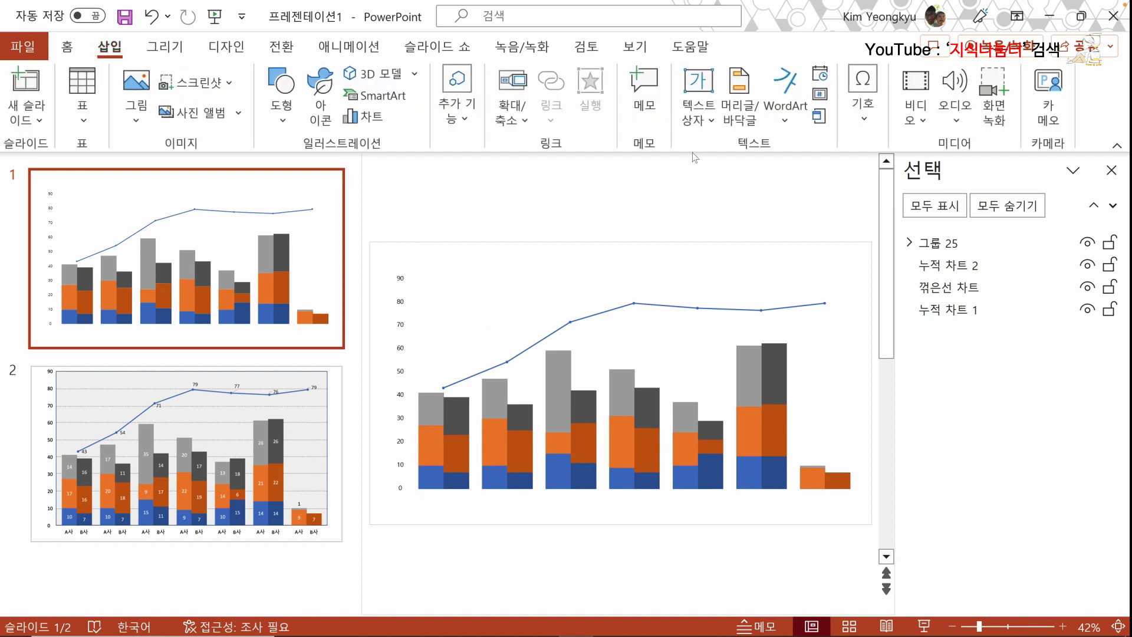
click(282, 97)
click(275, 246)
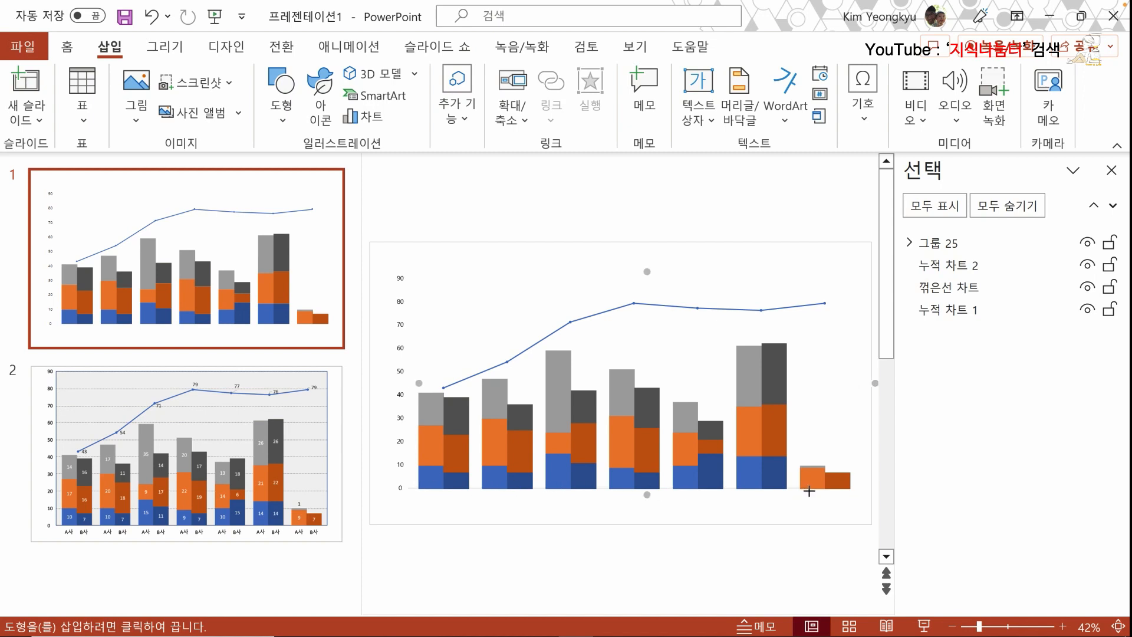
drag(407, 488, 863, 487)
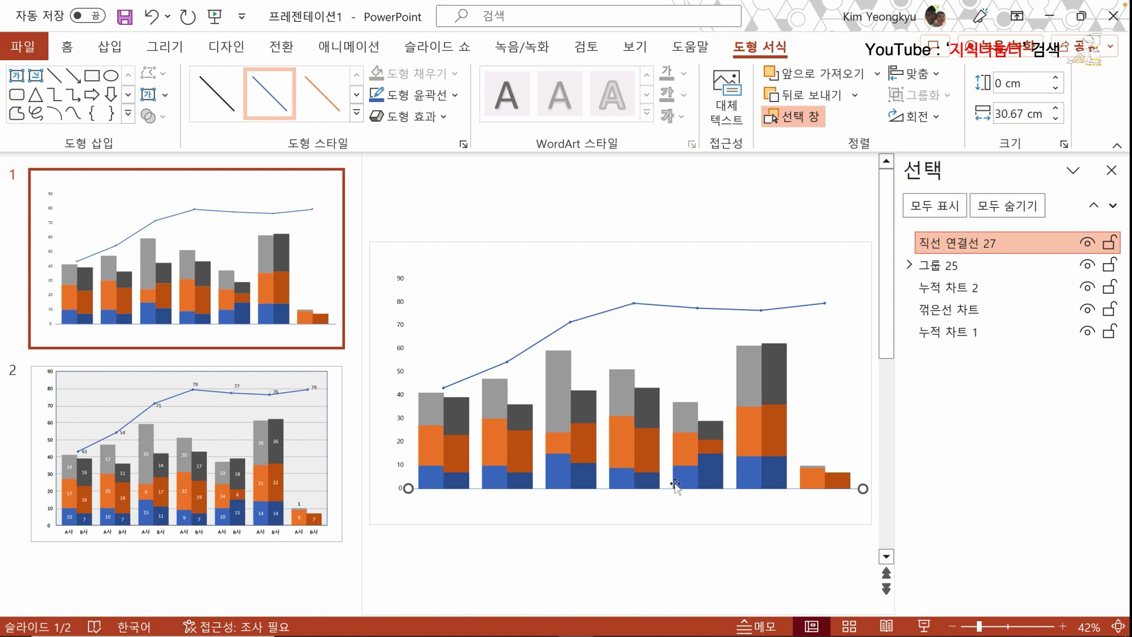
- Set the chart's baseline connector to a black outline and place a duplicate of it at the 10 mark of the value axis
click(456, 95)
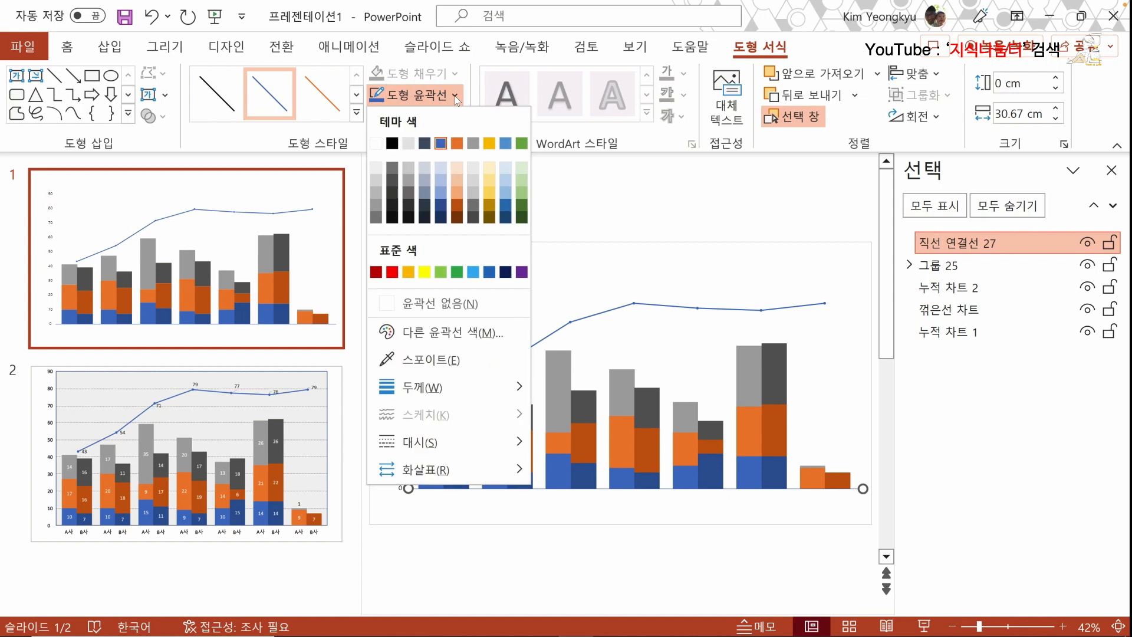
click(393, 147)
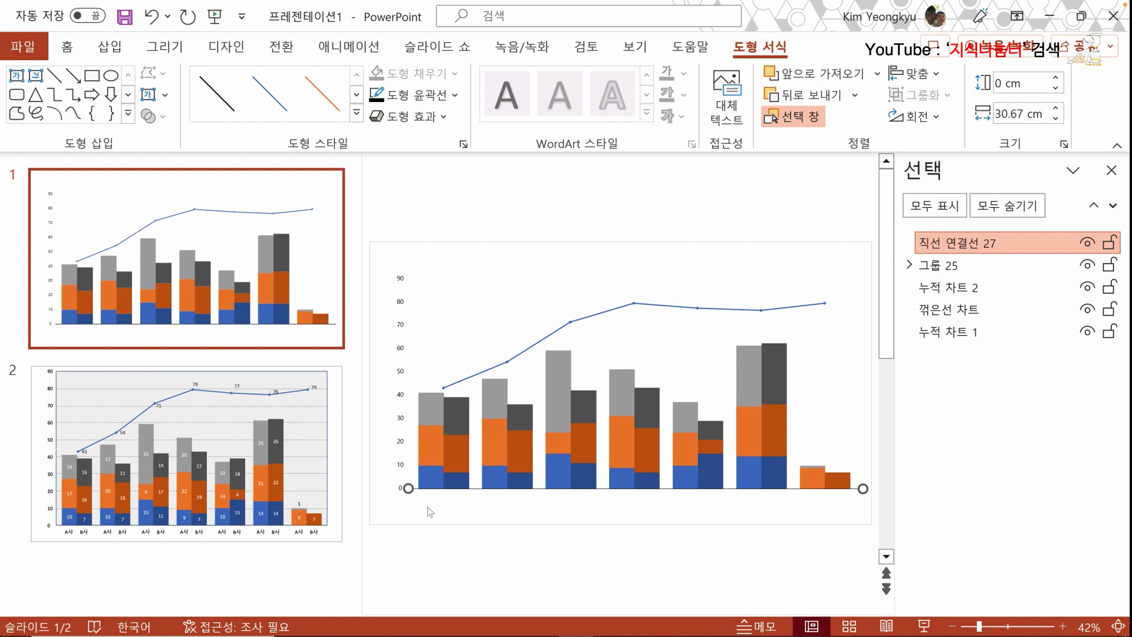
key(ctrl+d)
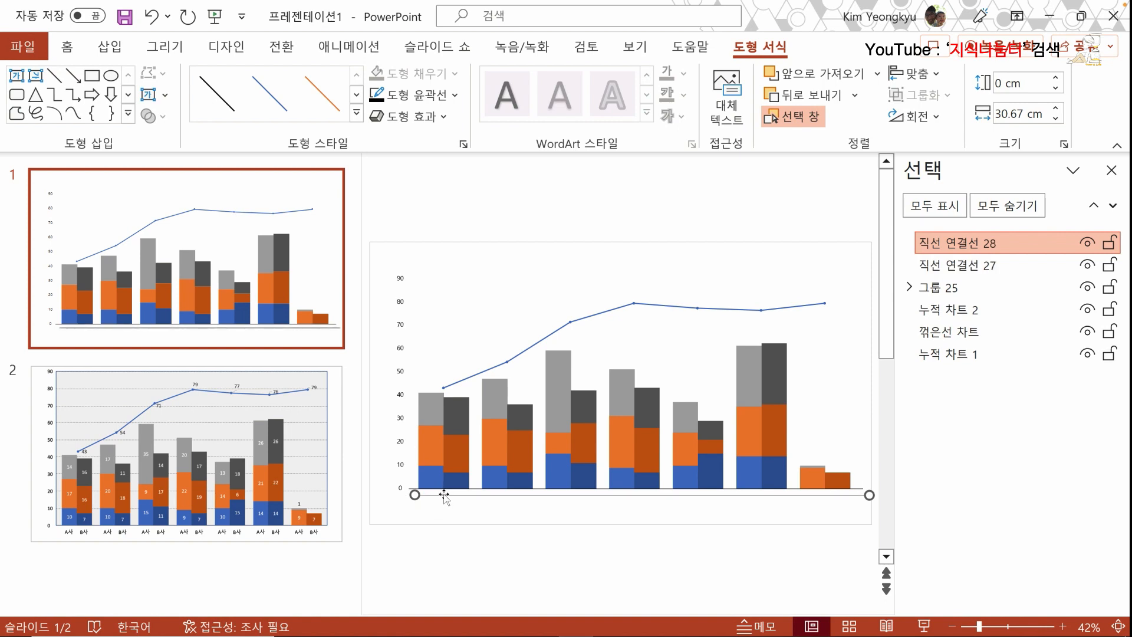
drag(443, 495, 439, 464)
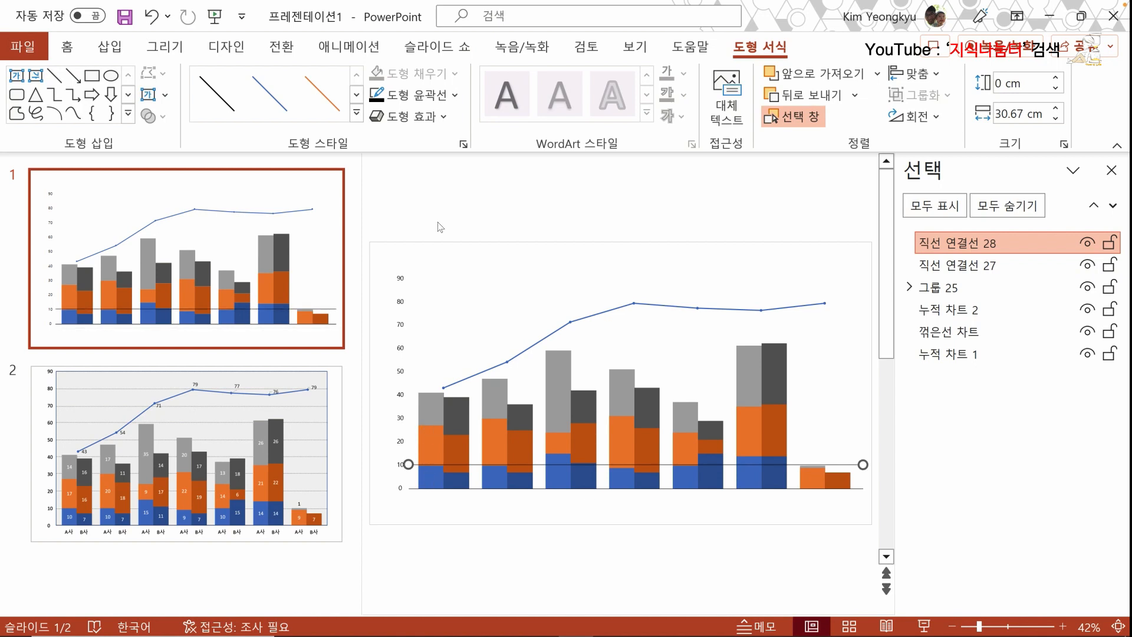
- Adjust the outline style of the duplicated line at the 10 mark
click(457, 96)
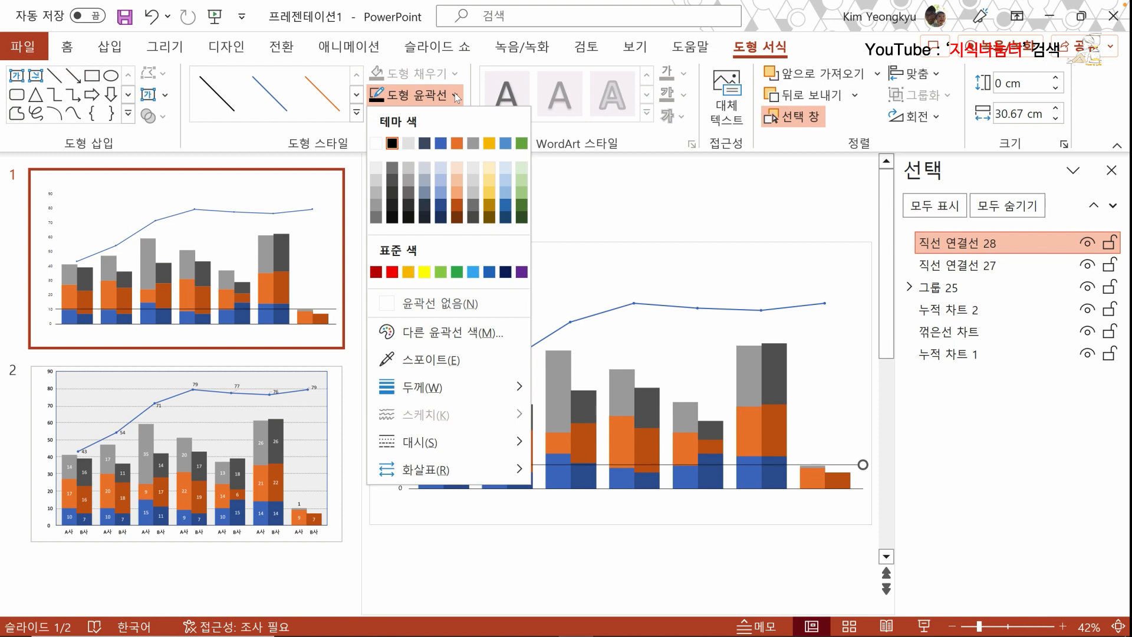
mouse_move(487, 441)
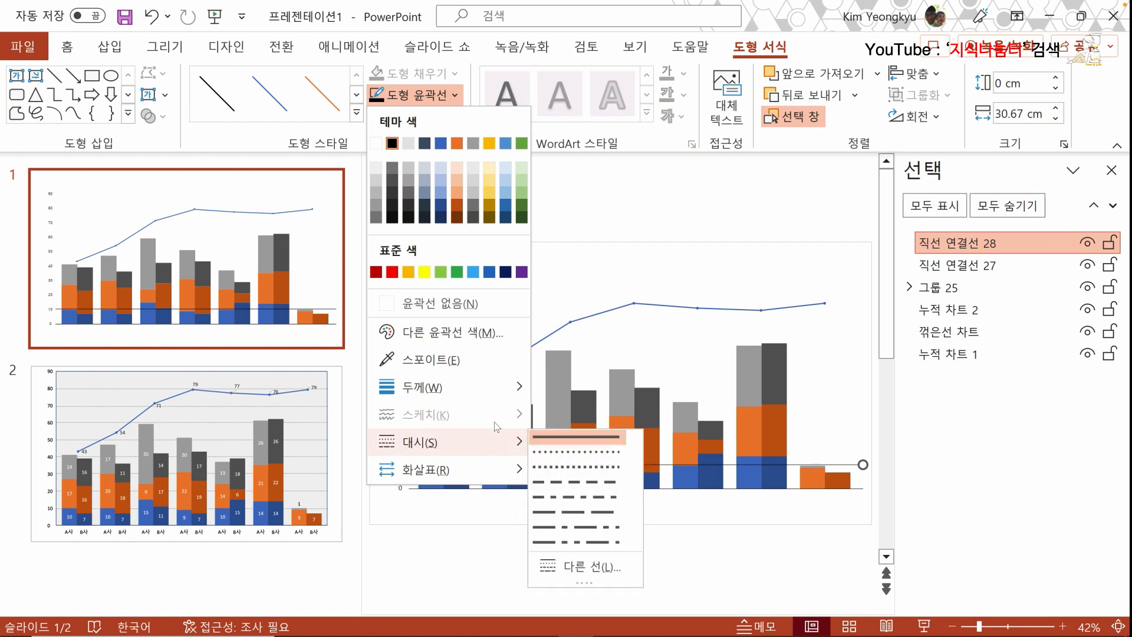
click(571, 493)
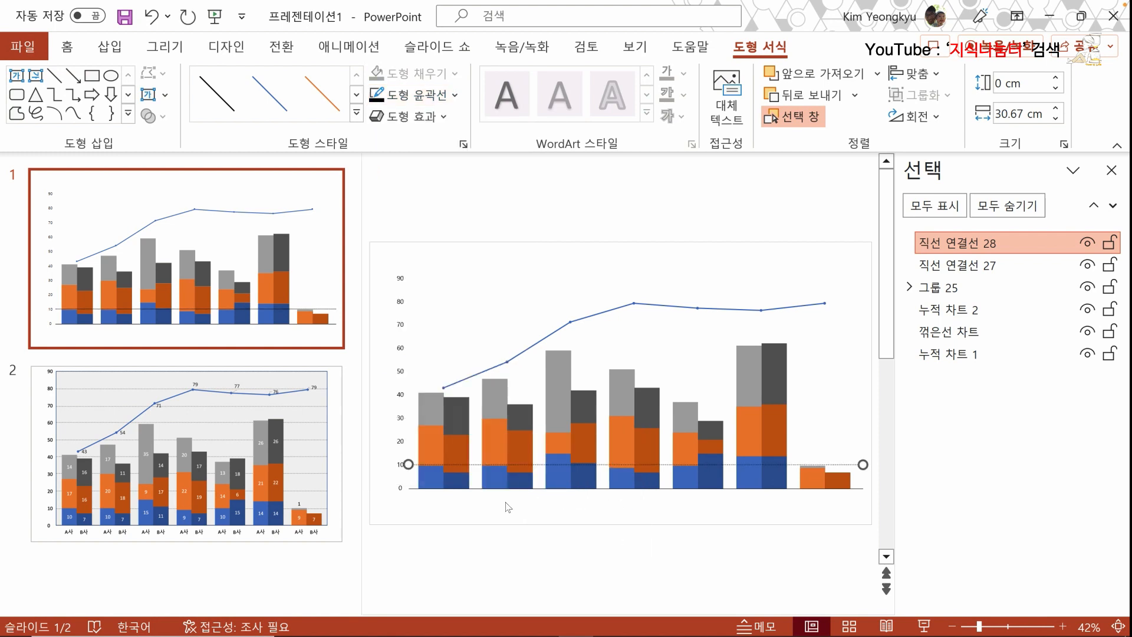
- Duplicate the line at the 10 mark eight times at the same upward spacing to create gridlines up to the 90 mark
key(ctrl+d)
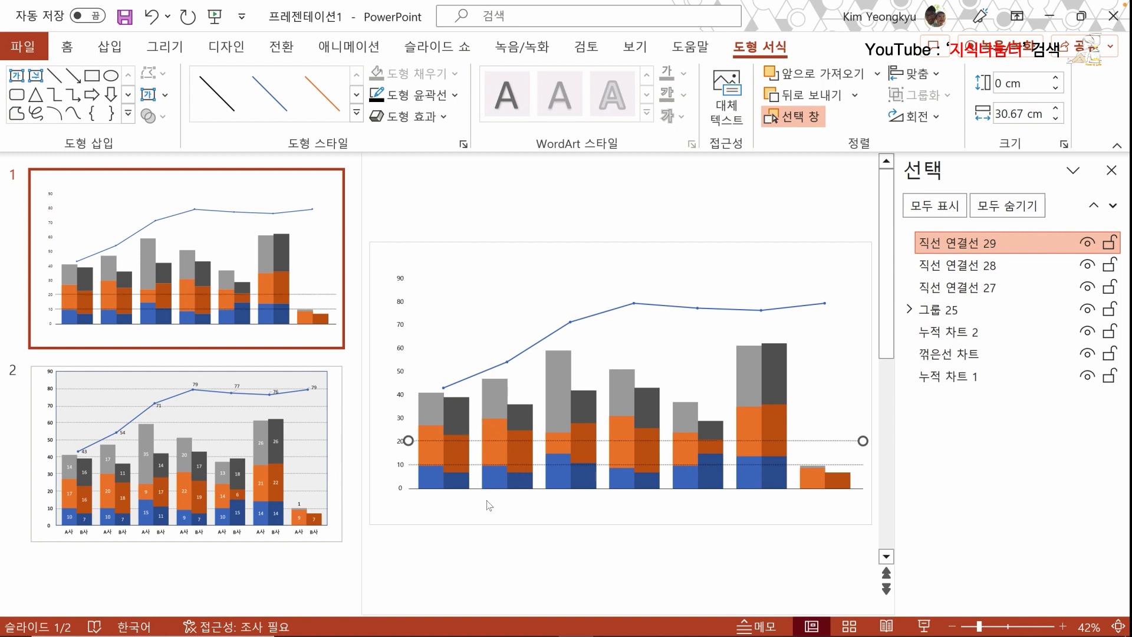
key(ctrl+d)
key(ctrl+d)
key(ctrl+d)
key(ctrl+d)
key(ctrl+d)
key(ctrl+d)
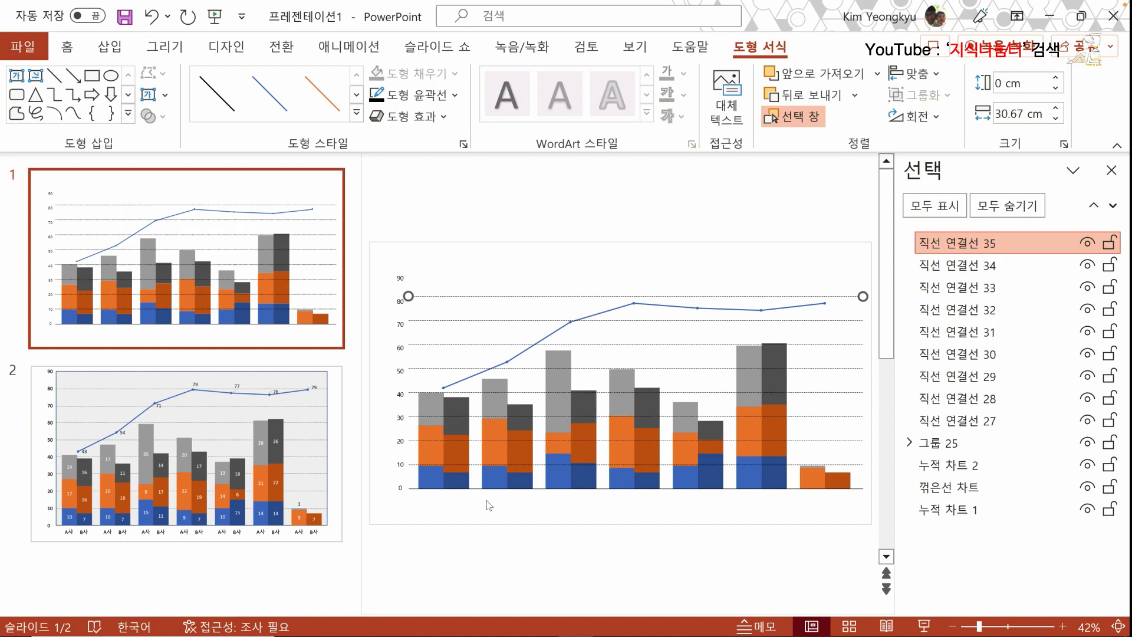
key(ctrl+d)
click(411, 211)
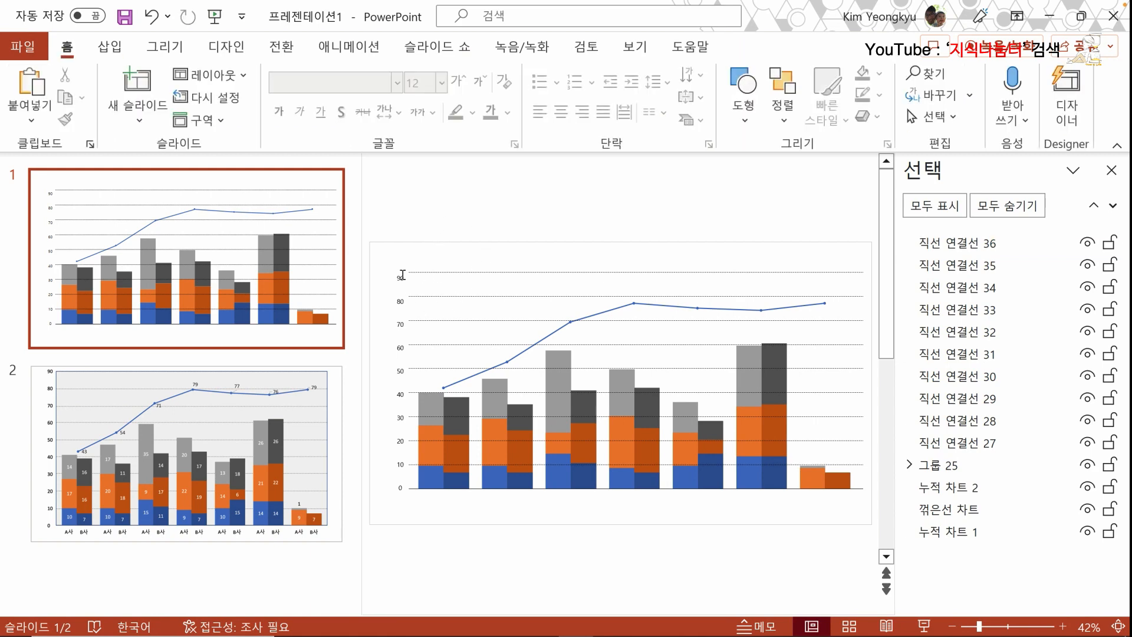
- Nudge the topmost gridline down until it lines up with the 90 mark of the value axis
click(442, 273)
key(Down)
key(Down)
key(Down)
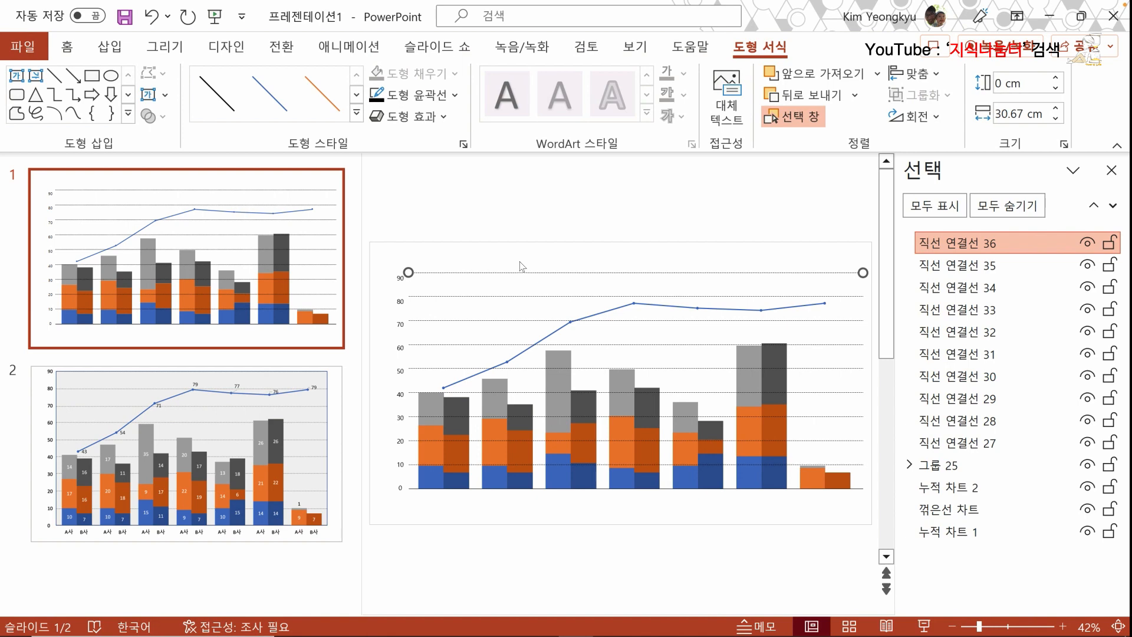
key(Down)
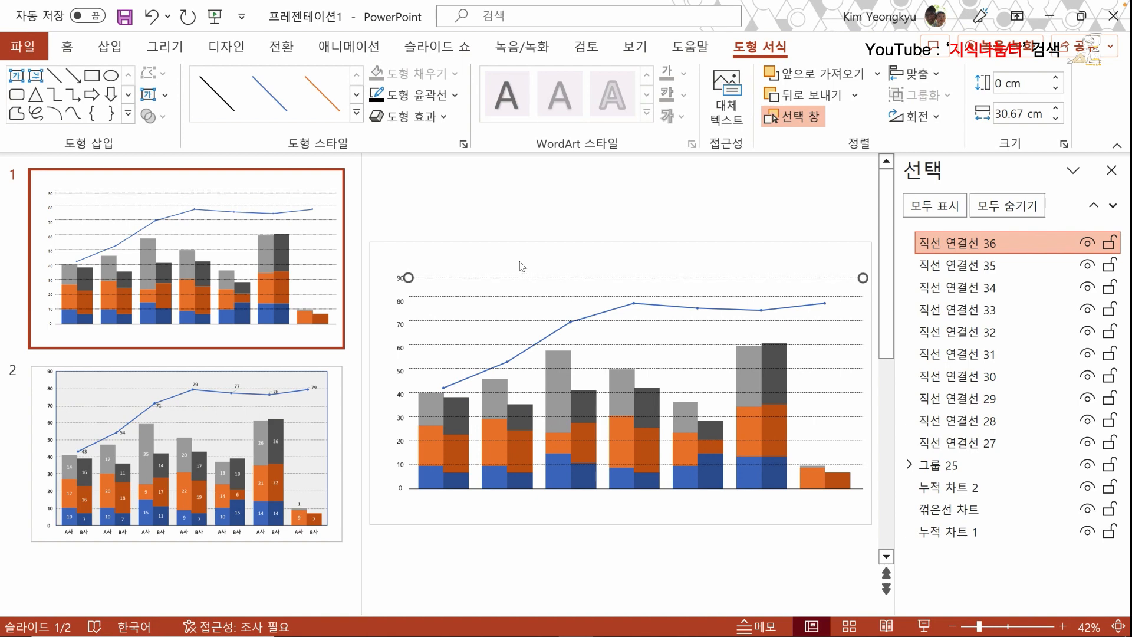
click(480, 223)
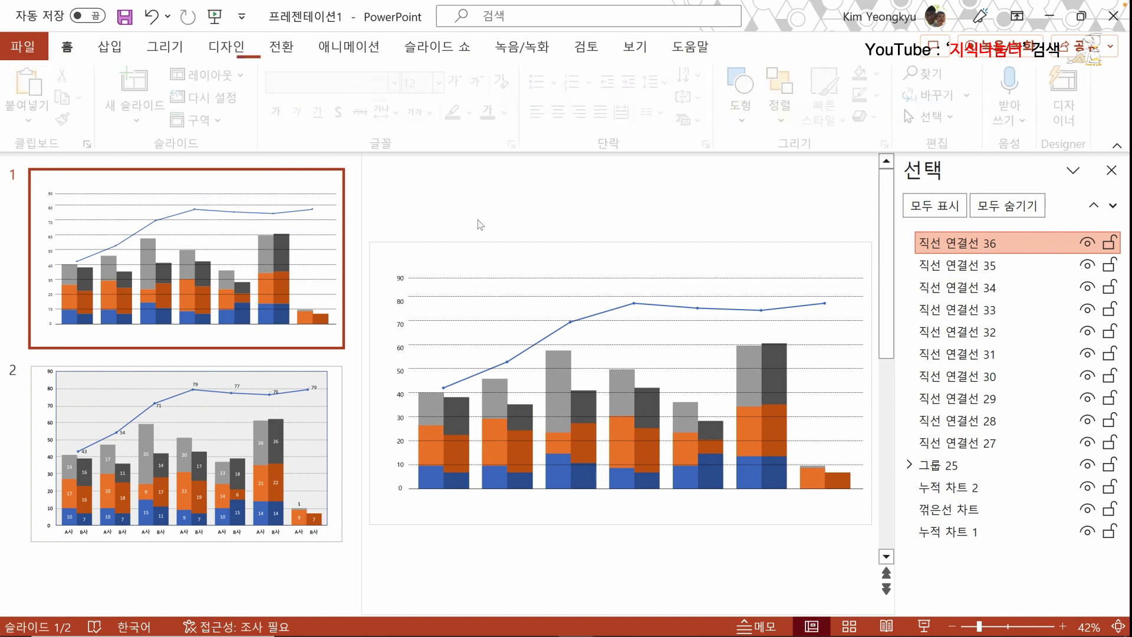
click(482, 278)
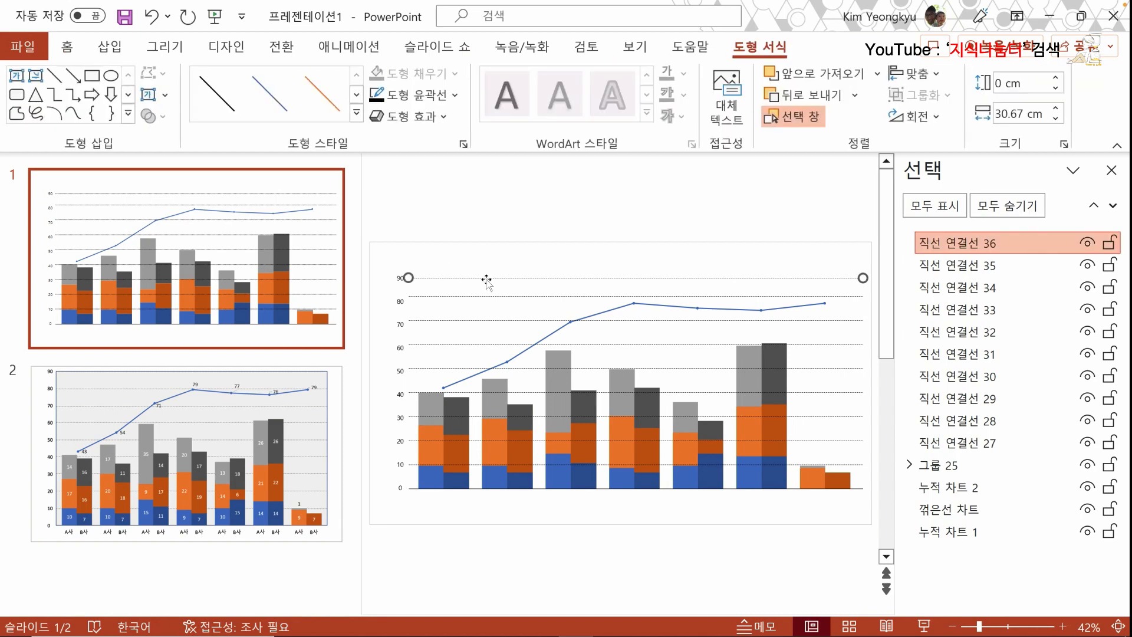
key(Down)
shift+click(426, 309)
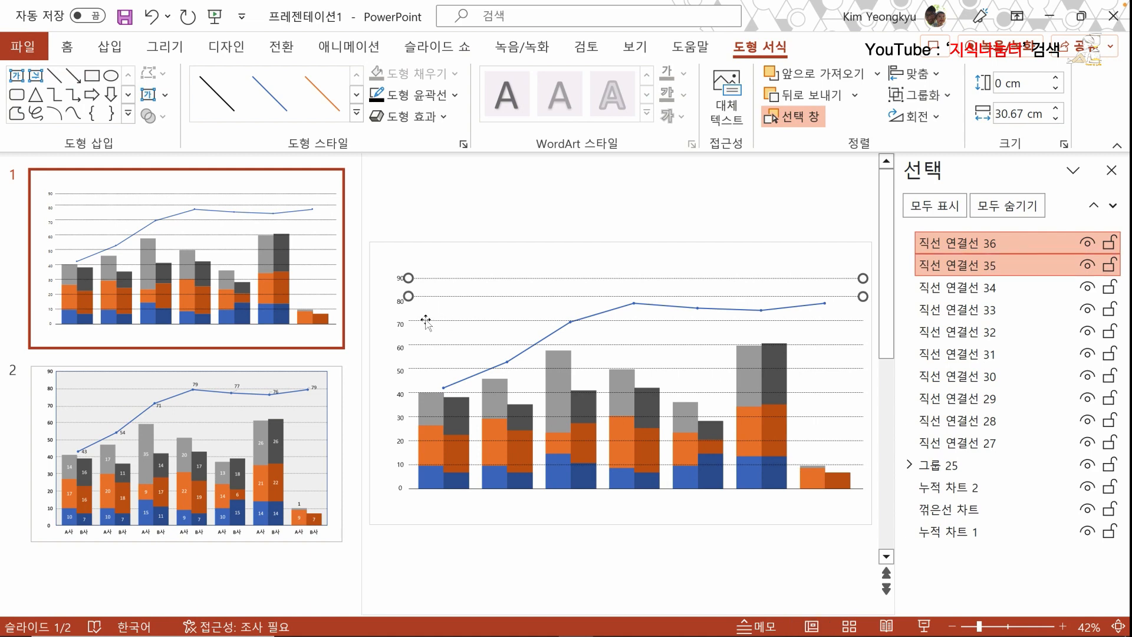
shift+click(426, 324)
shift+click(425, 361)
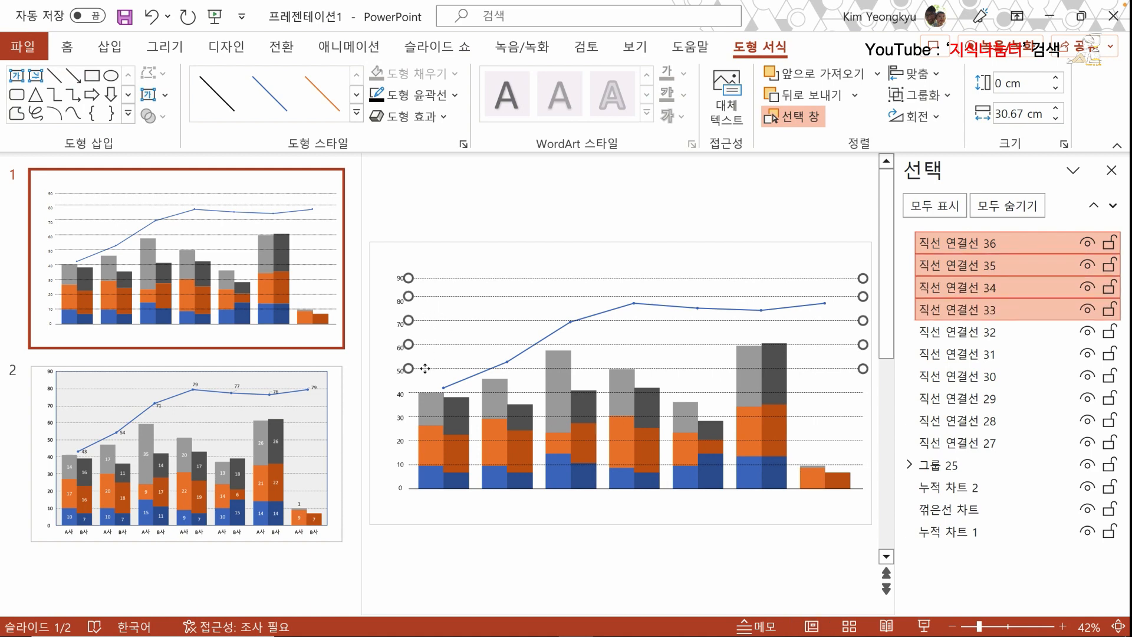
shift+click(422, 368)
shift+click(417, 392)
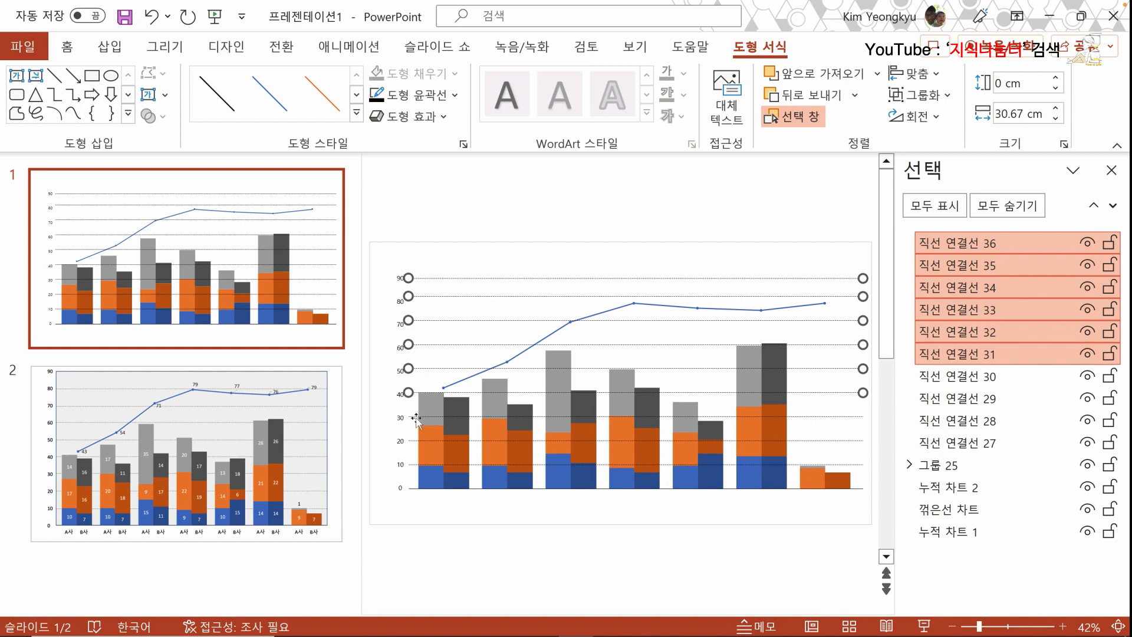
shift+click(420, 417)
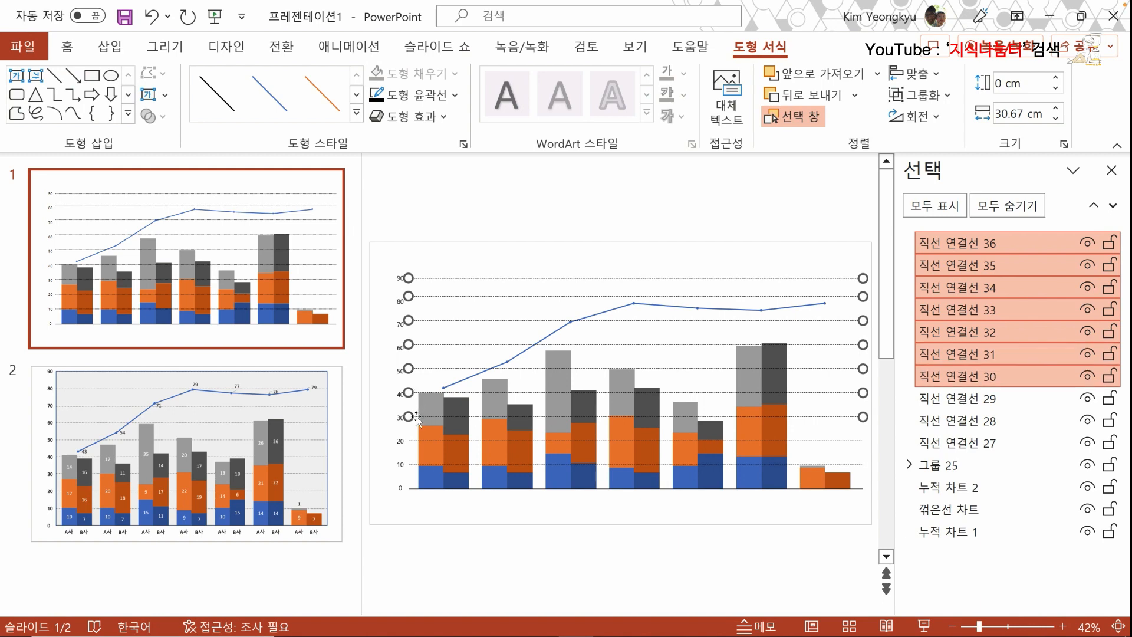
click(967, 403)
click(965, 423)
key(Down)
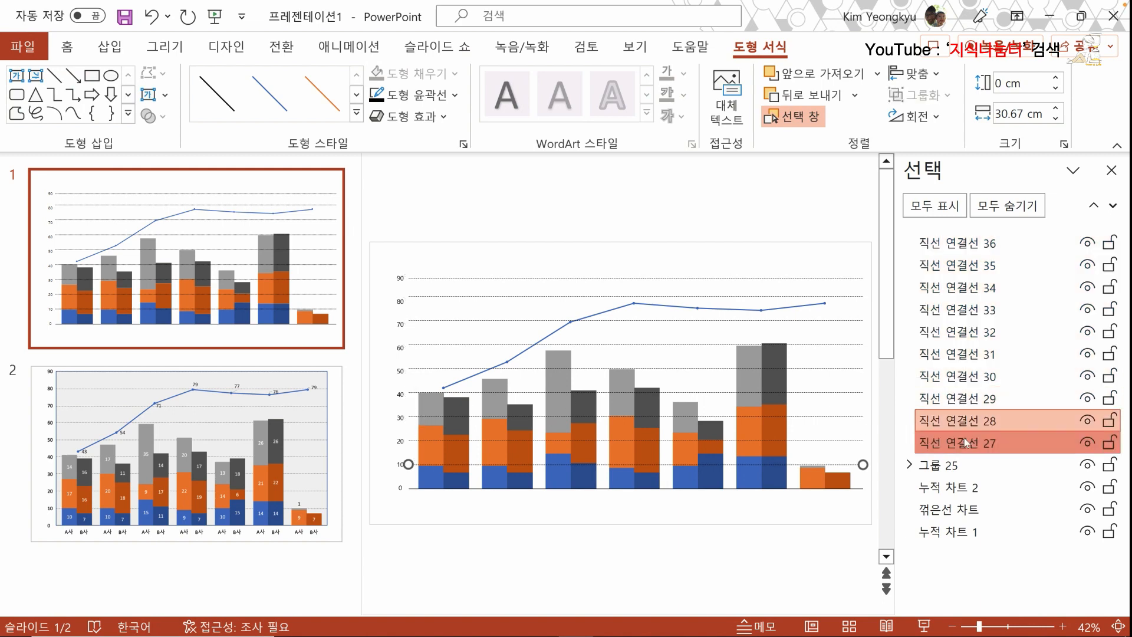
- Select all ten gridlines from 0 to 90, align them left and distribute them evenly in the vertical direction
click(958, 243)
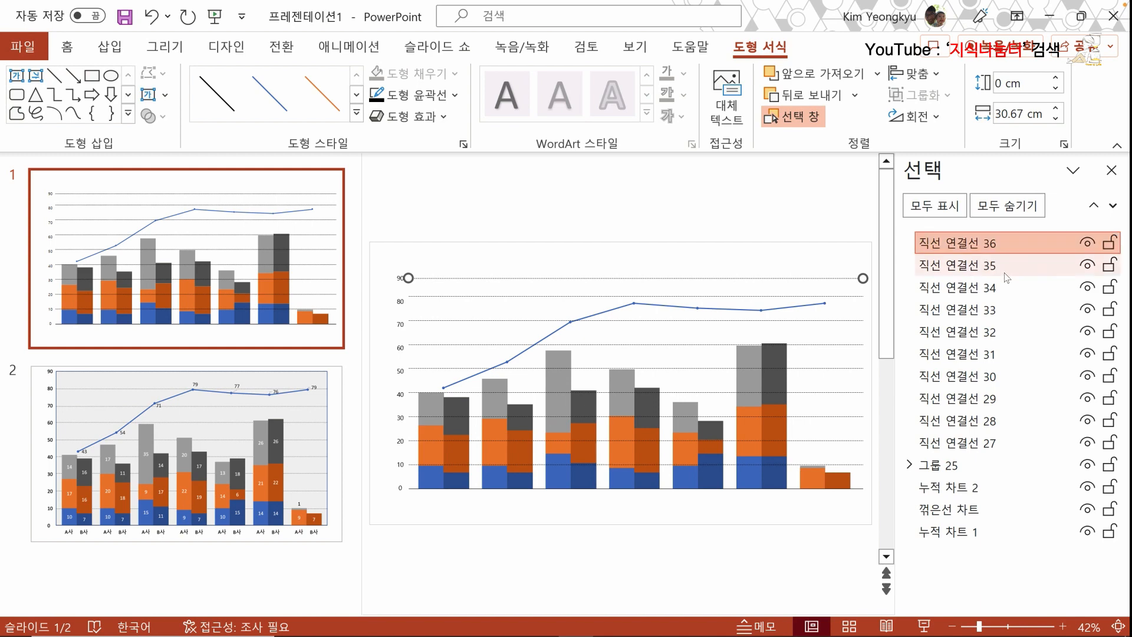
shift+click(980, 288)
shift+click(979, 311)
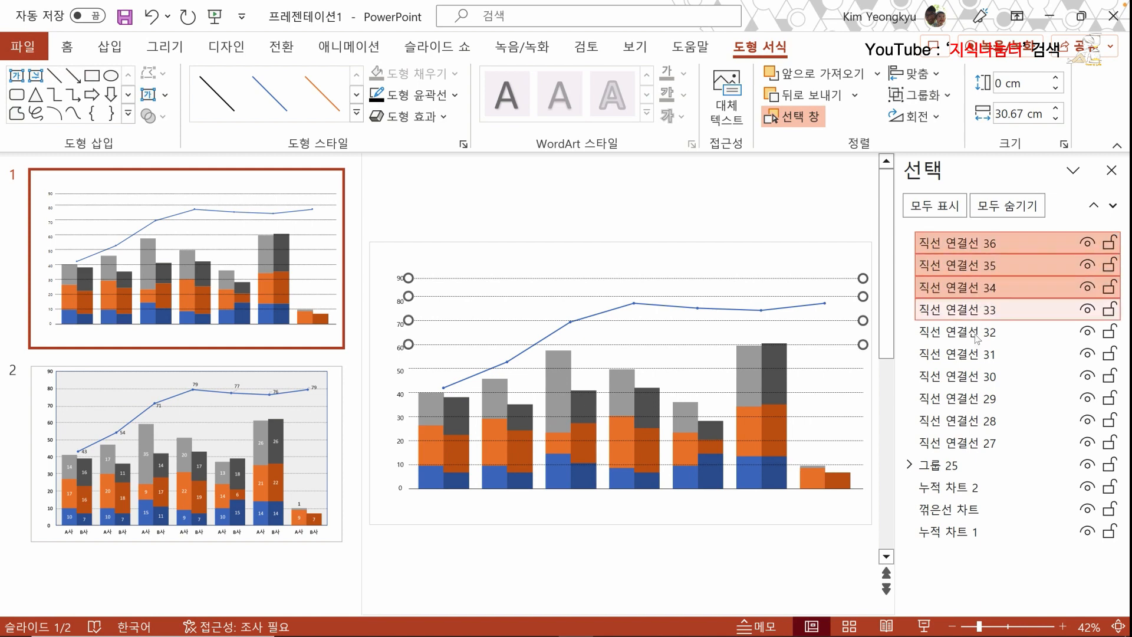
shift+click(978, 332)
shift+click(976, 354)
shift+click(976, 376)
shift+click(973, 399)
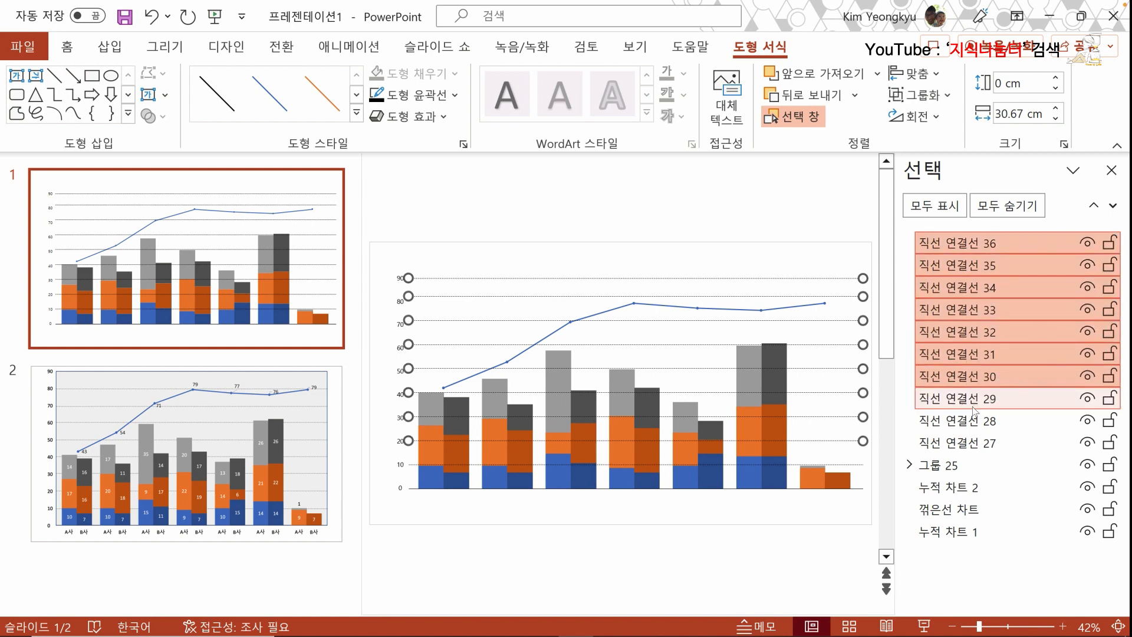
shift+click(972, 421)
shift+click(975, 448)
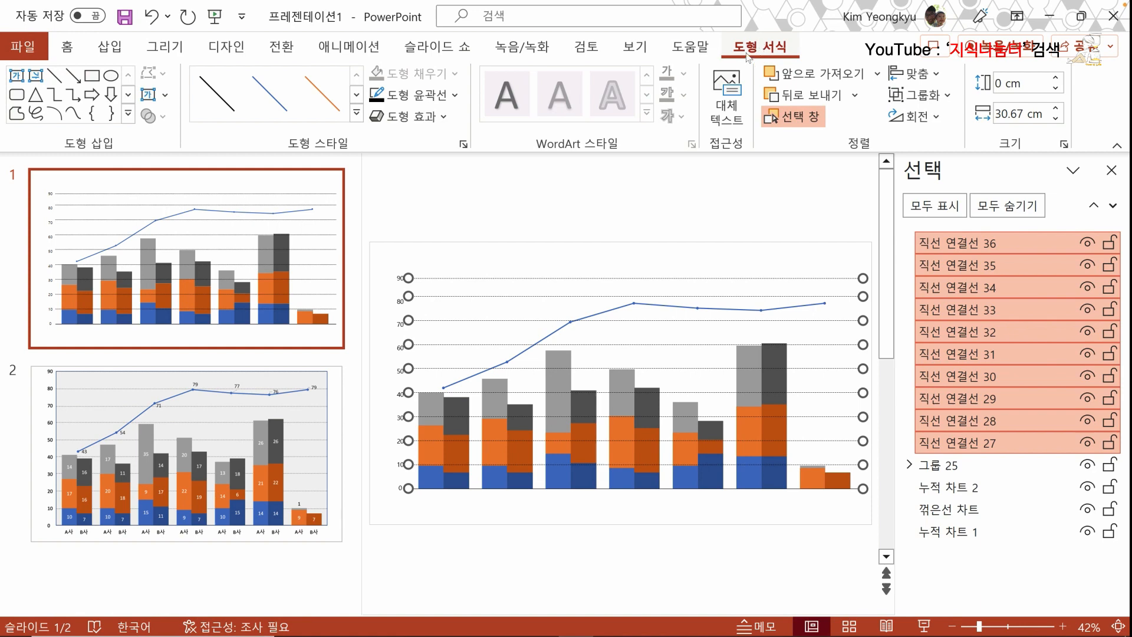
click(937, 74)
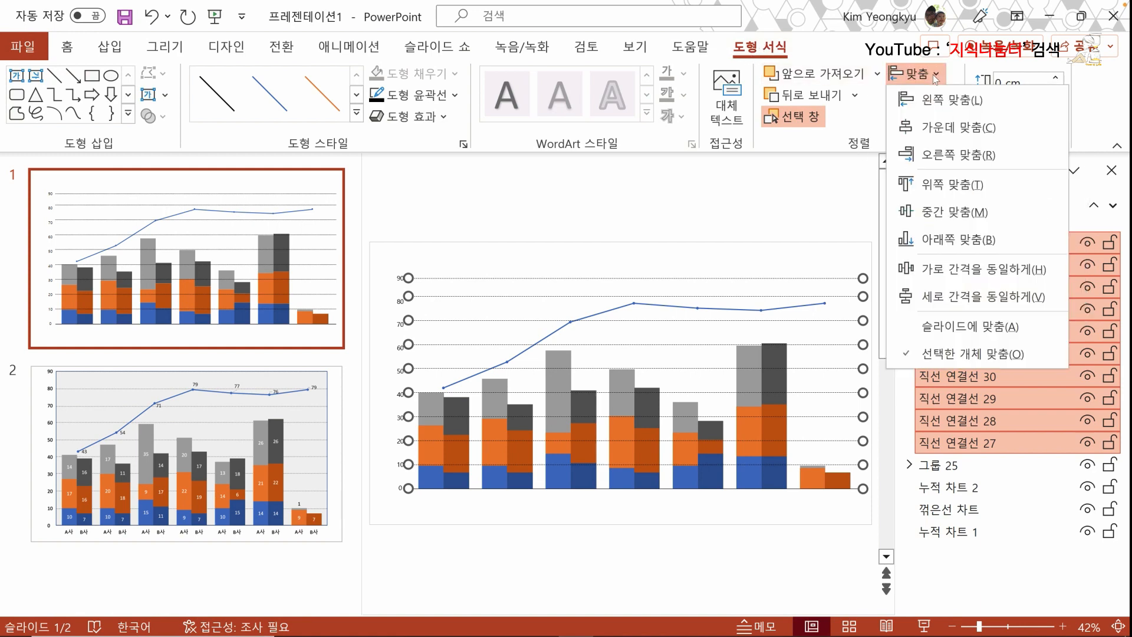
click(936, 98)
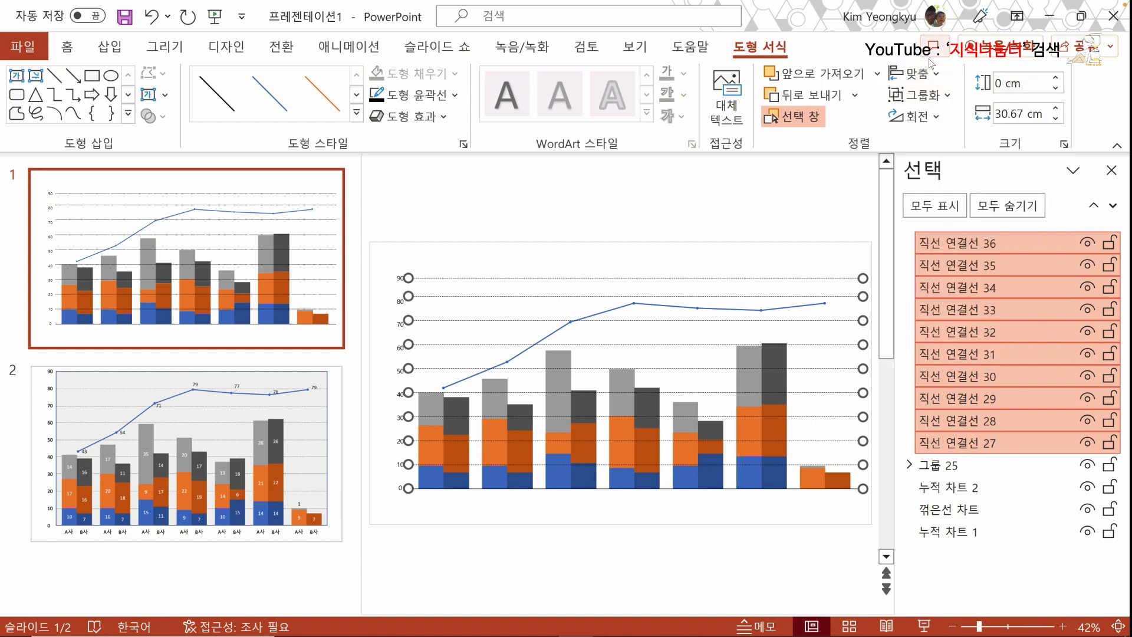
click(934, 74)
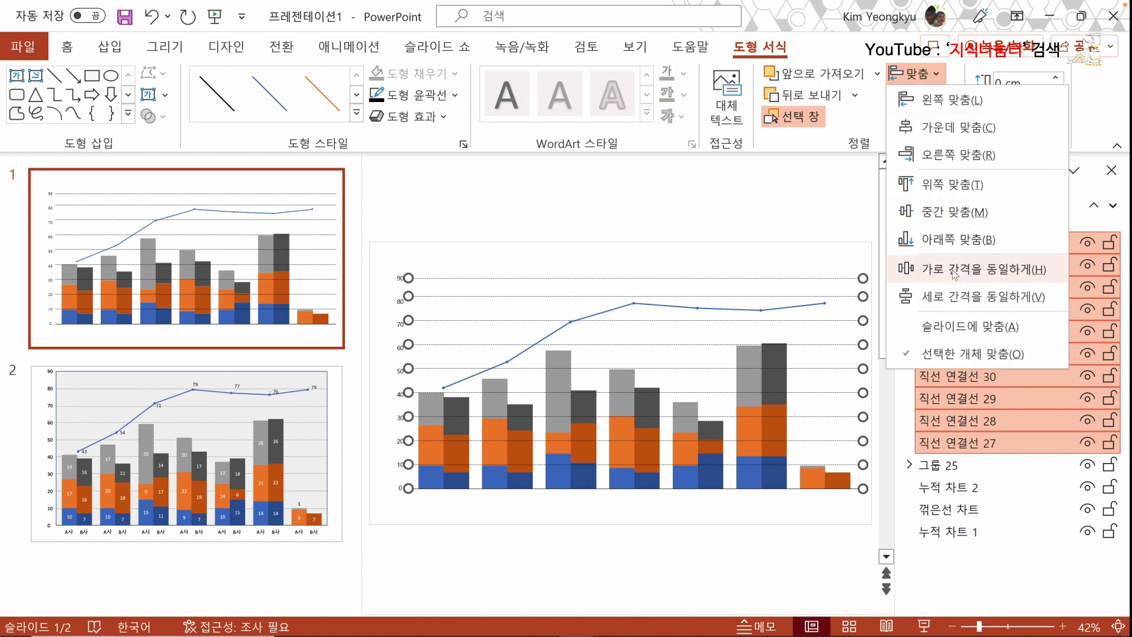
click(957, 304)
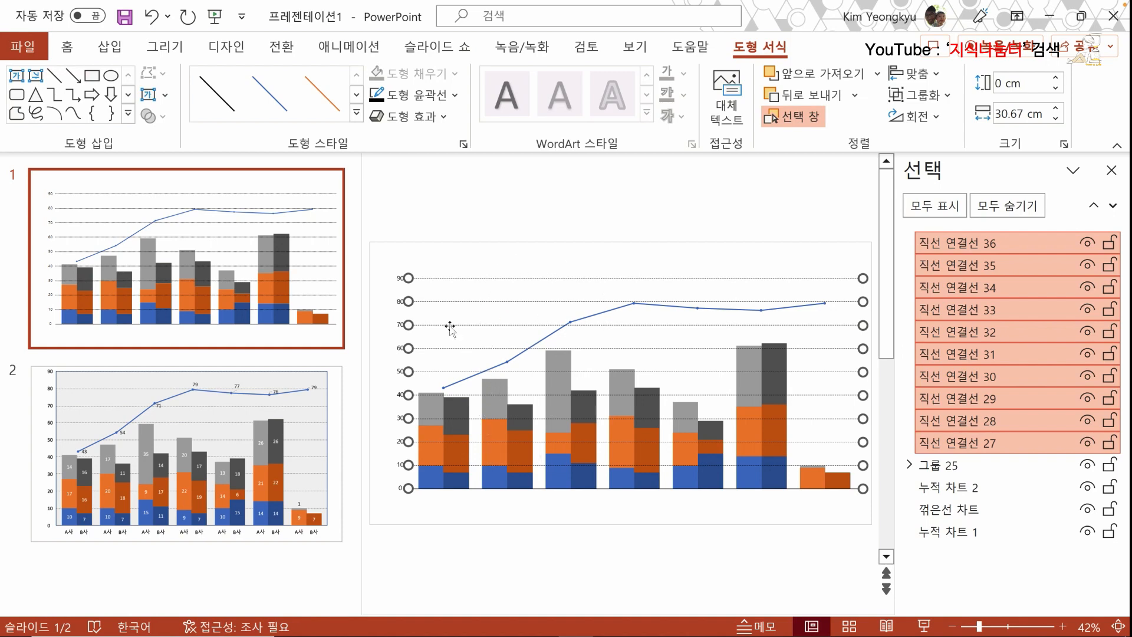
- Send the ten selected gridlines to the back, behind the stacked bars and the line chart
right_click(435, 279)
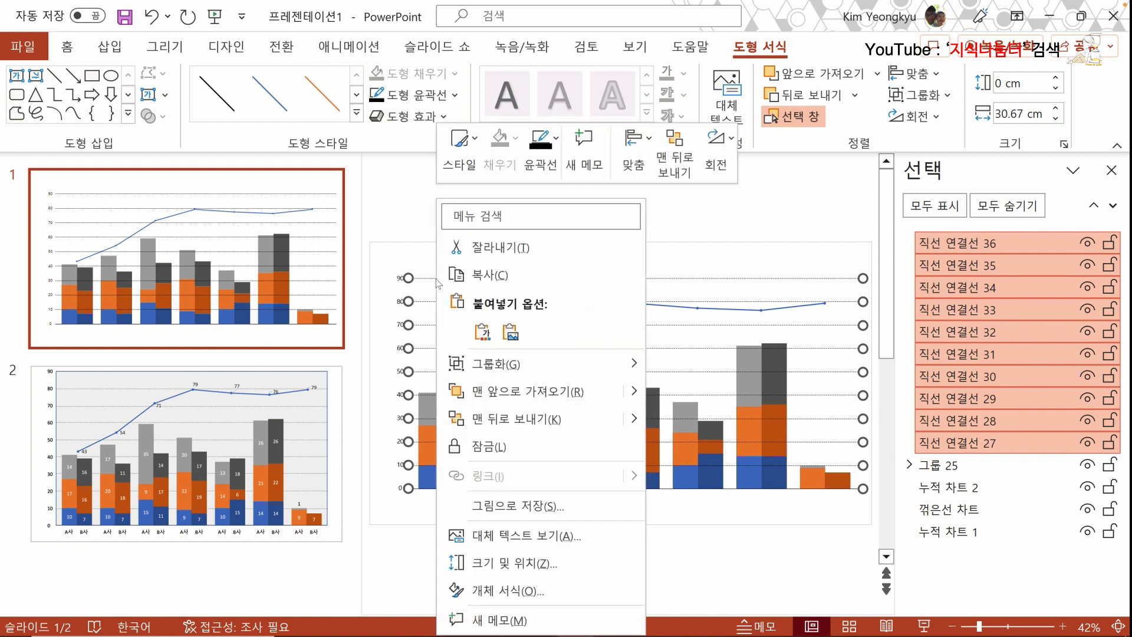
click(528, 424)
click(512, 208)
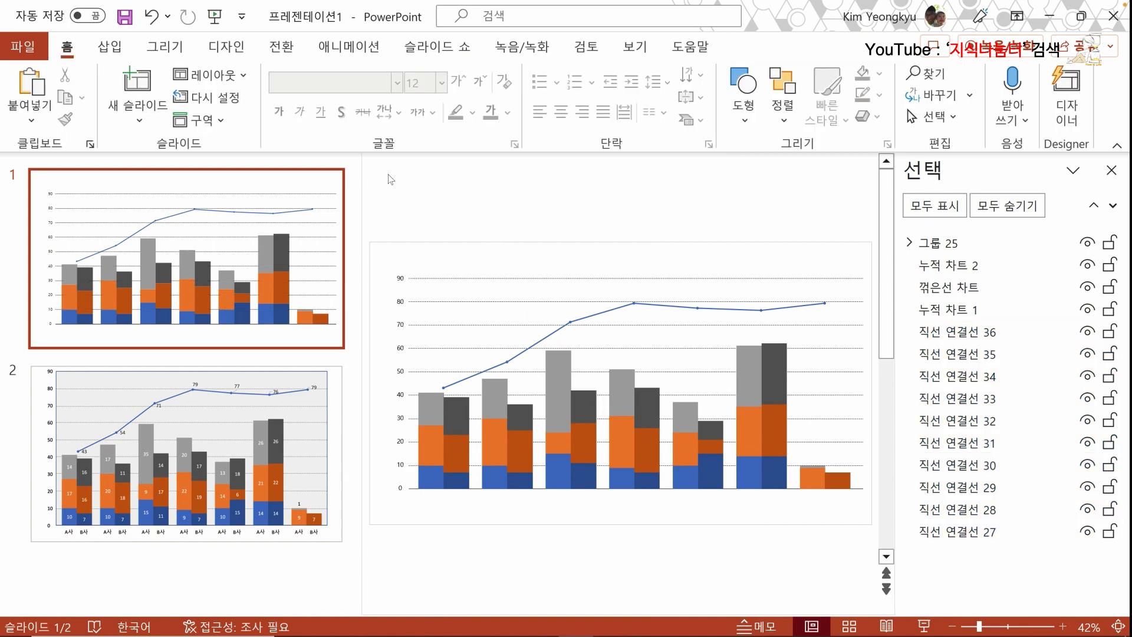
- Draw a rectangle about 14.22 cm high and 30.69 cm wide over the whole plot area and fill it with light gray
click(109, 46)
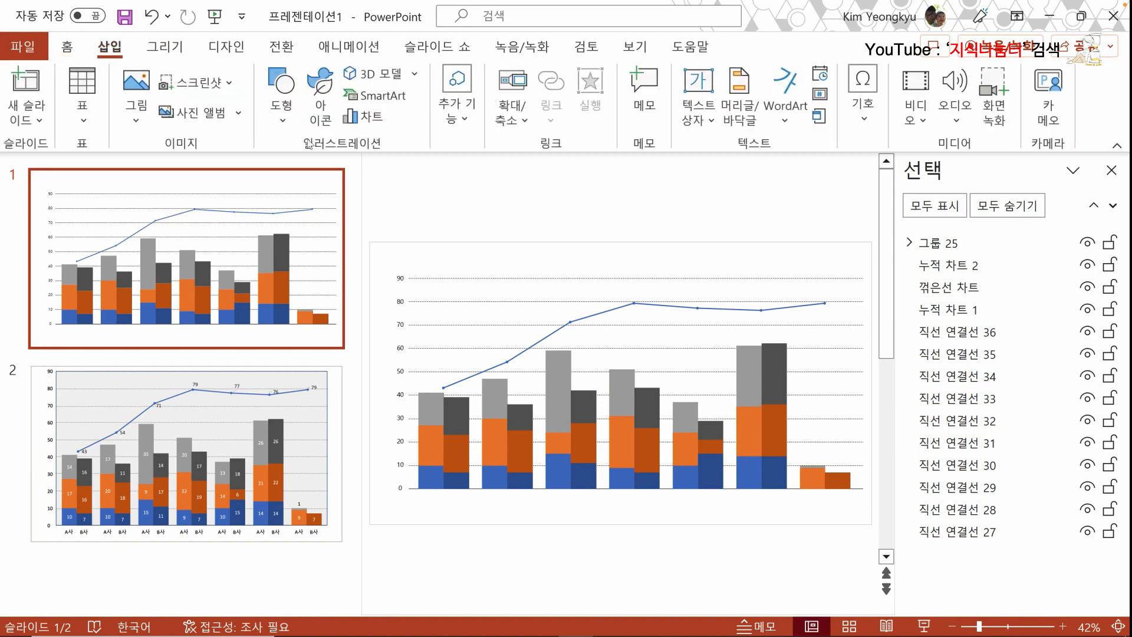
click(282, 109)
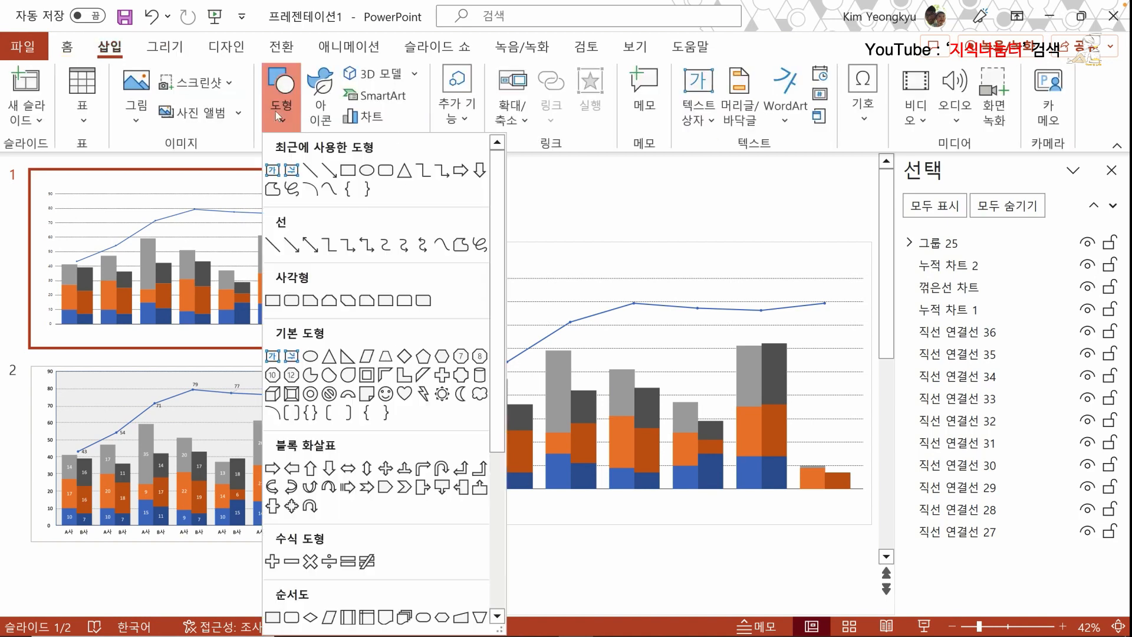
click(273, 300)
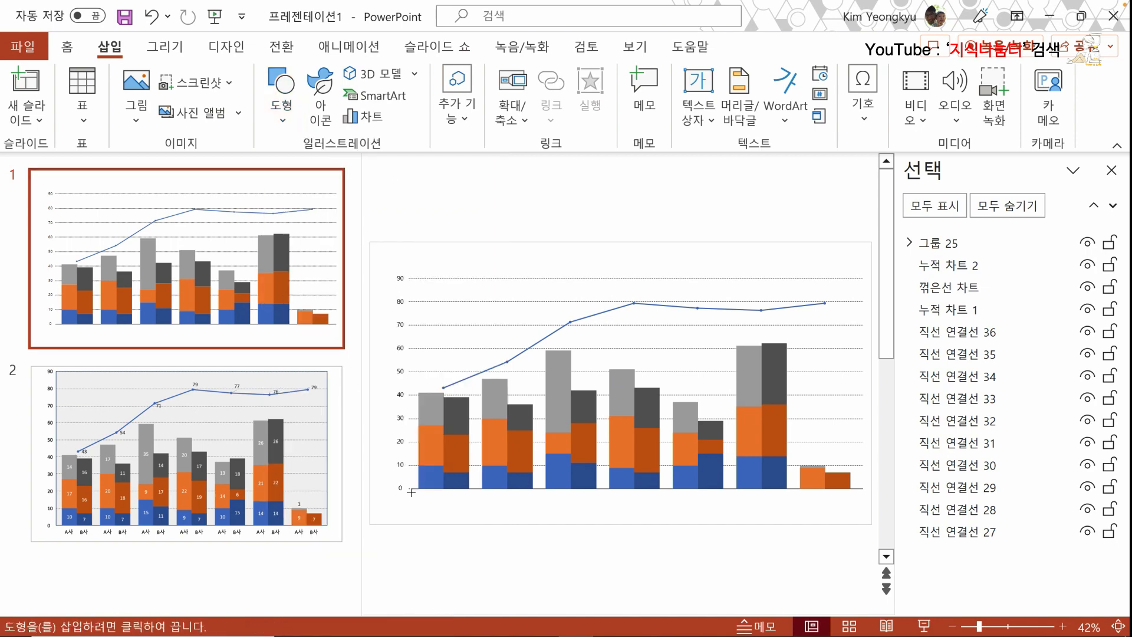
drag(409, 488, 863, 277)
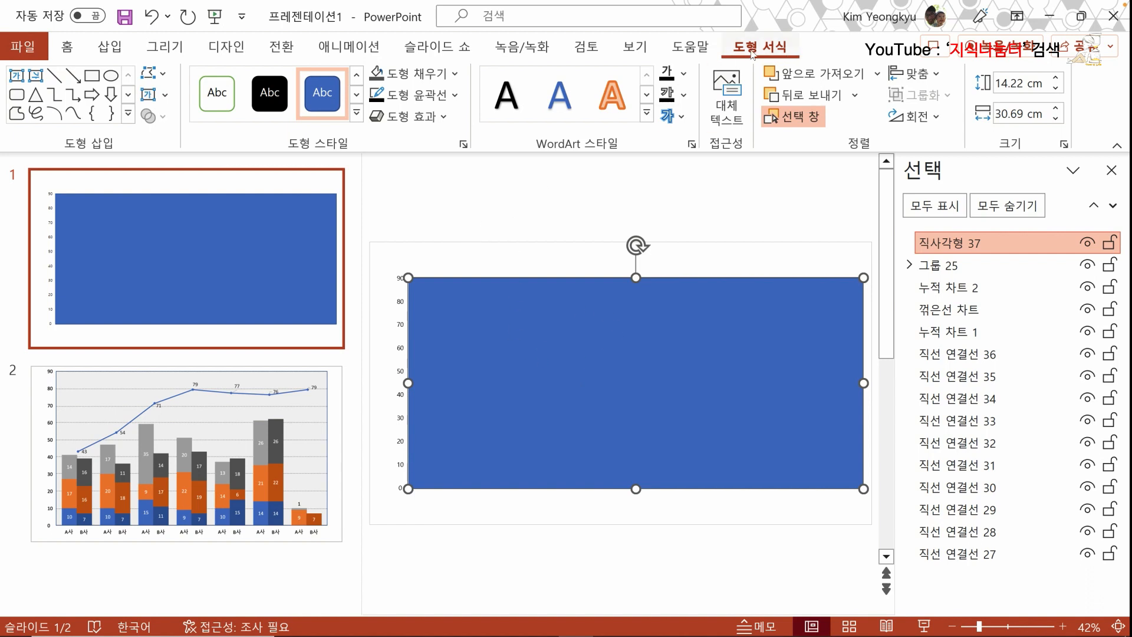
click(455, 75)
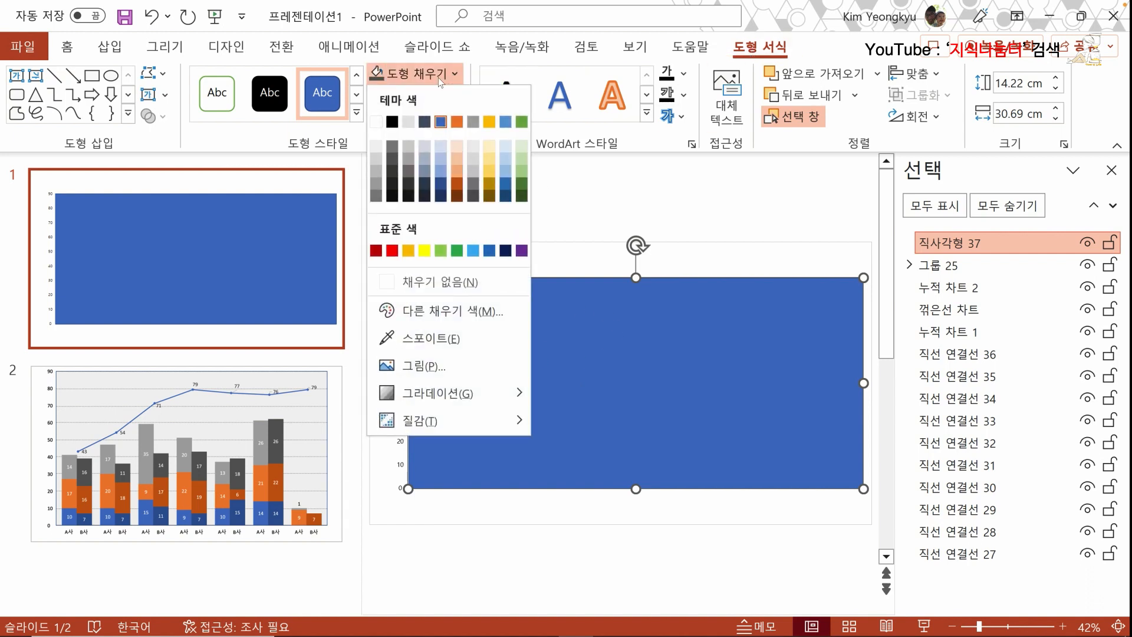
click(376, 145)
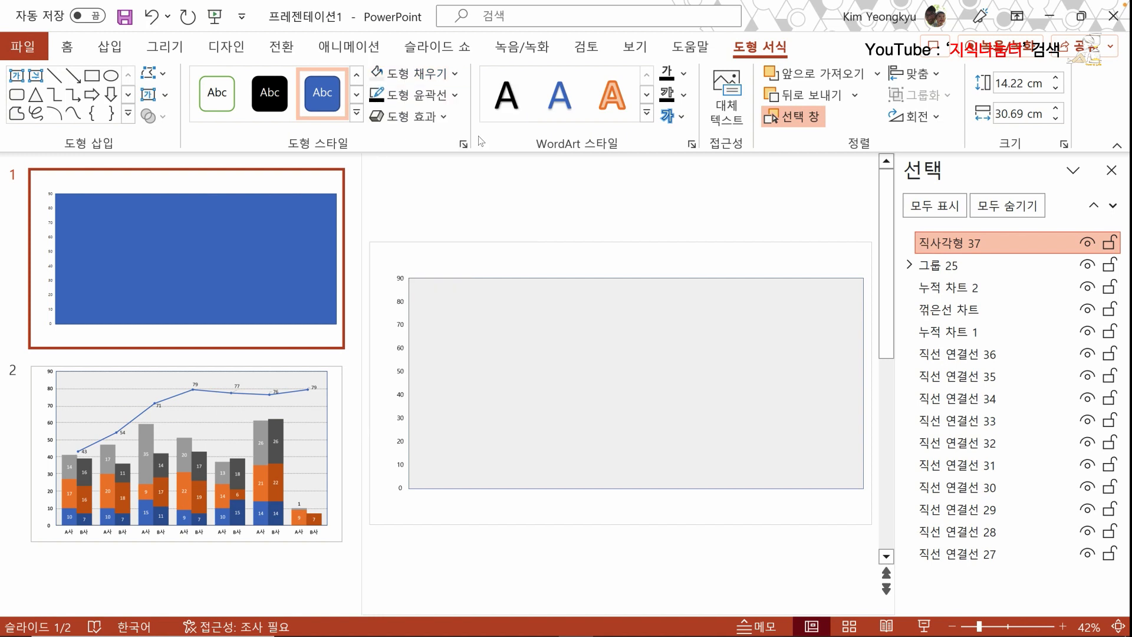
- Outline the light gray plot rectangle in dark gray and send it to the back, behind the gridlines and charts
click(455, 95)
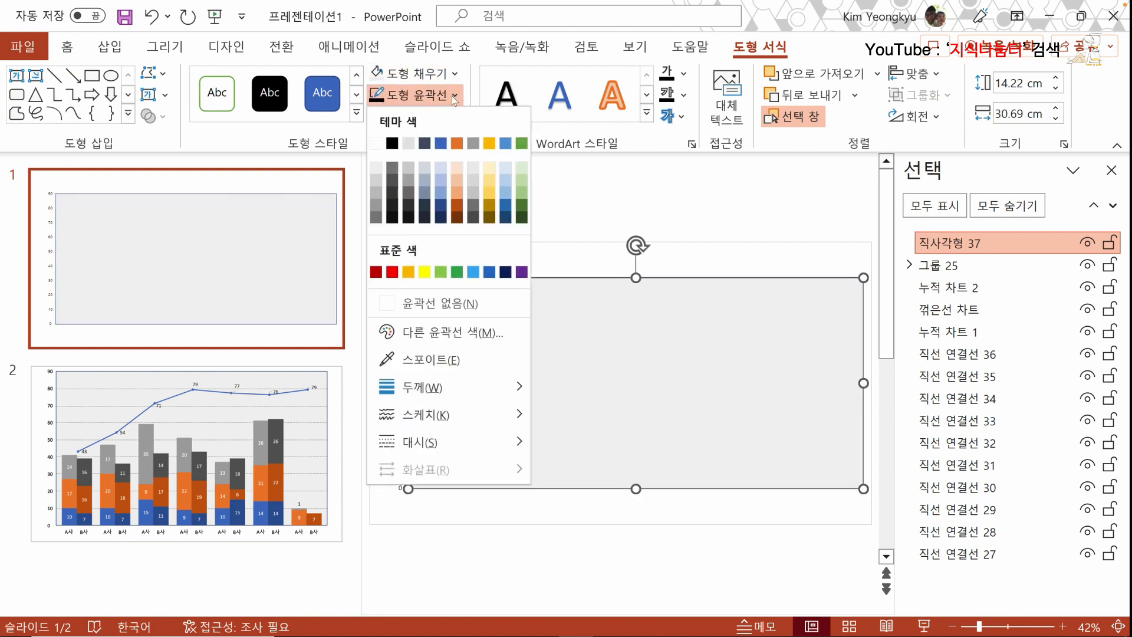
click(392, 168)
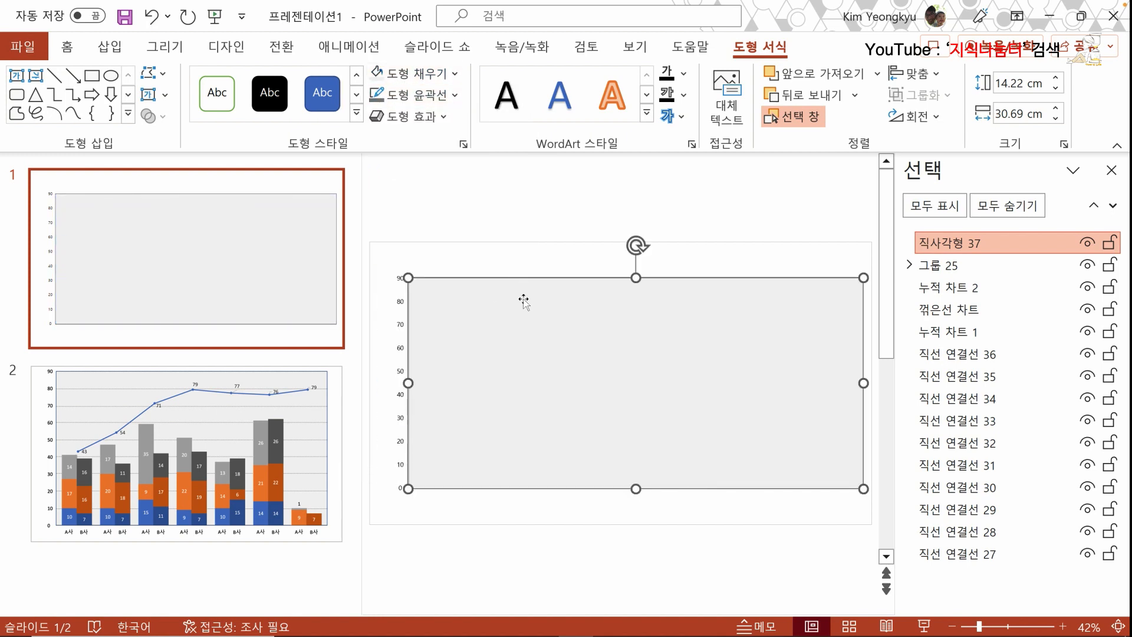
right_click(475, 291)
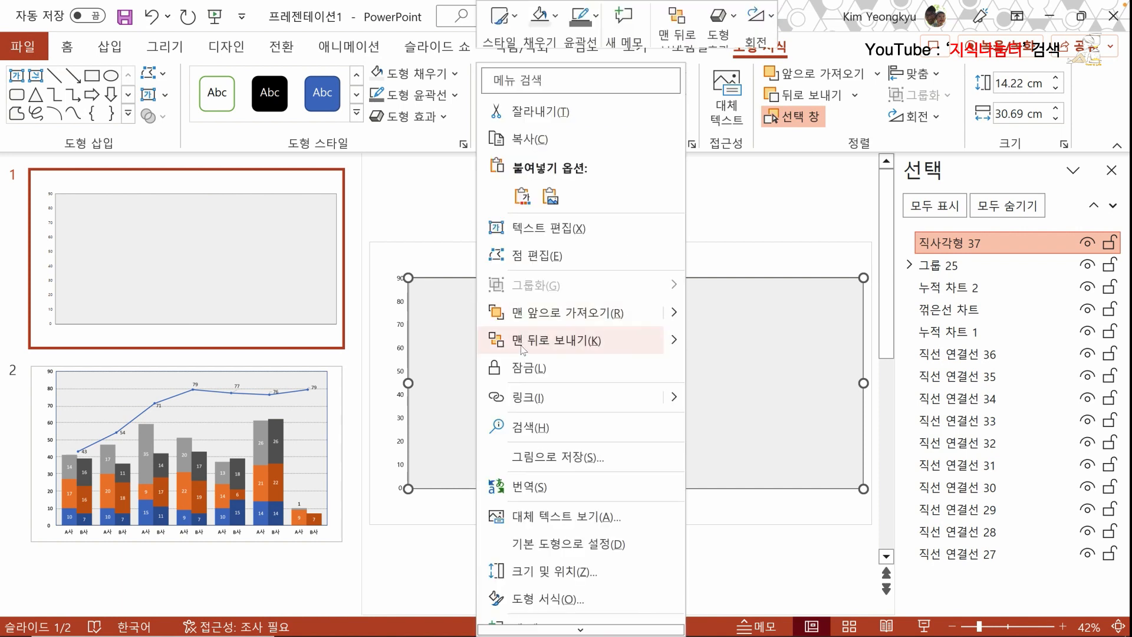
click(523, 342)
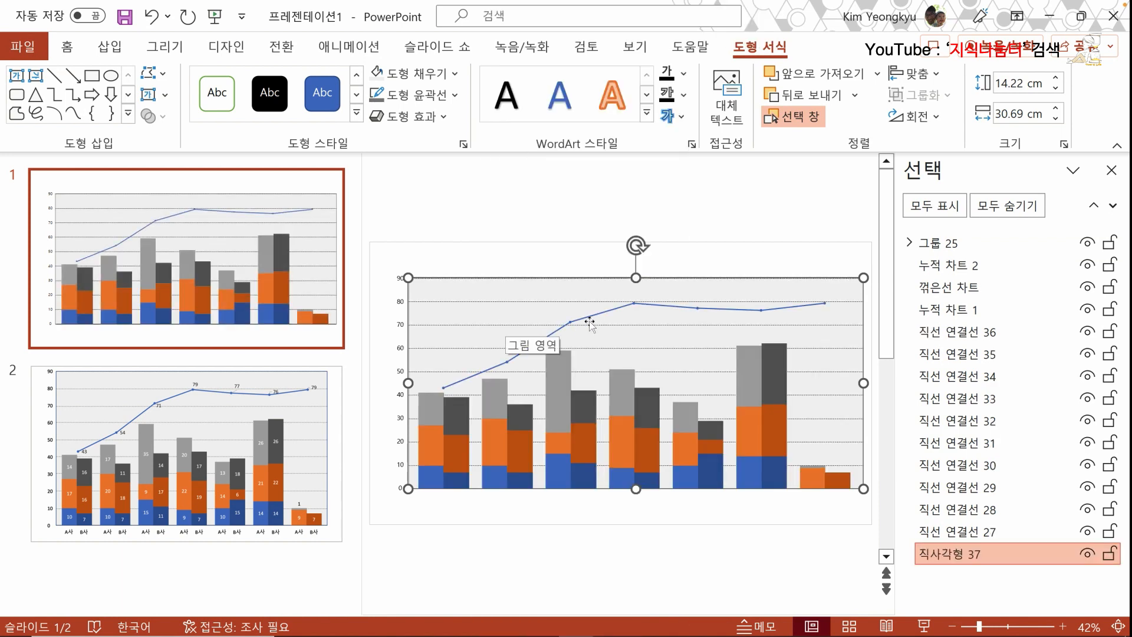
click(446, 238)
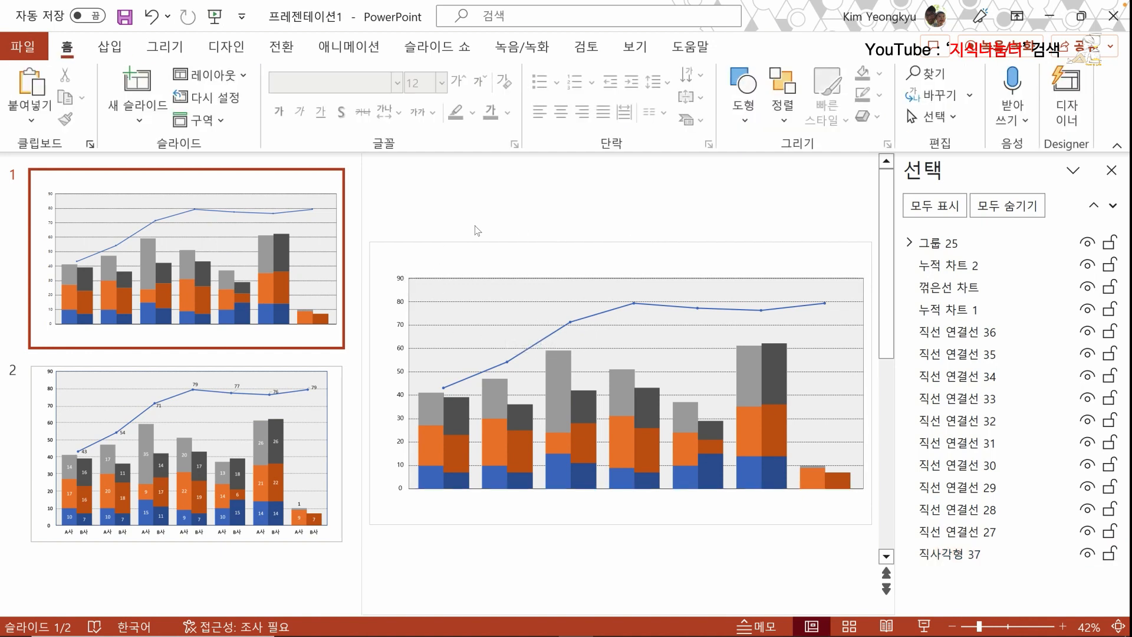
- Select every object on slide 1 and shift the whole chart slightly left and up
drag(373, 226, 872, 503)
click(823, 514)
key(ctrl+a)
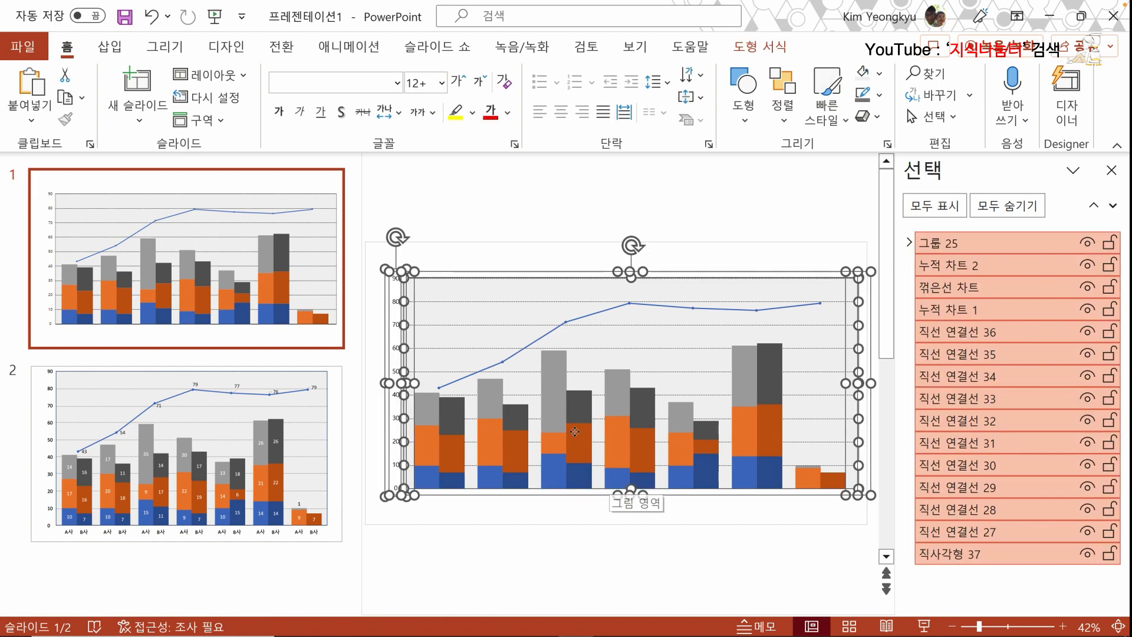
drag(457, 340, 451, 337)
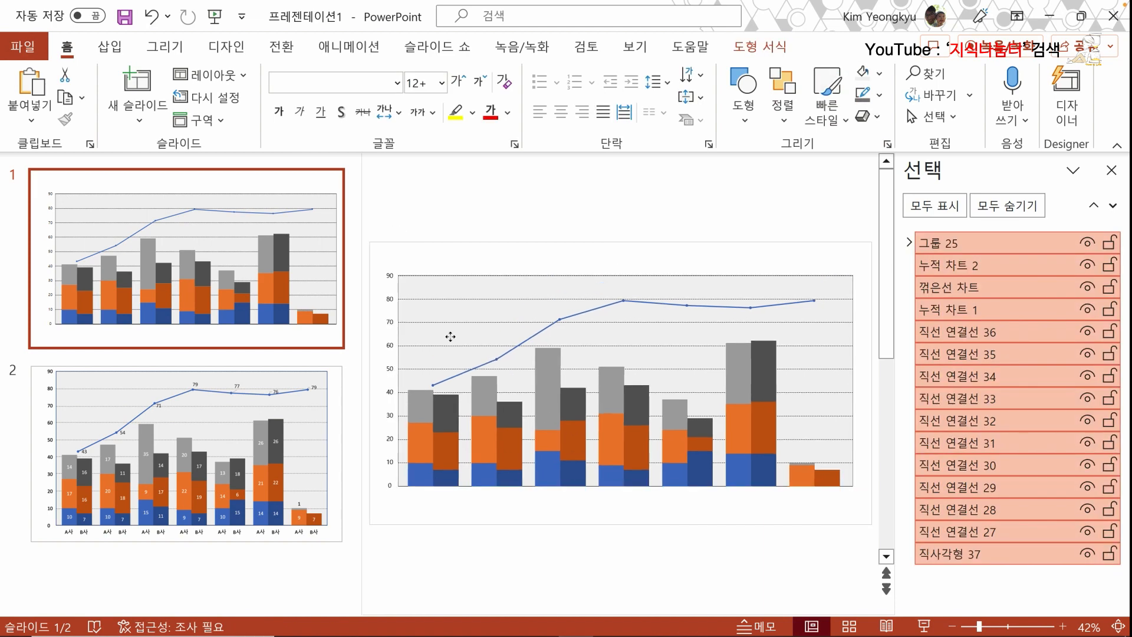
click(474, 213)
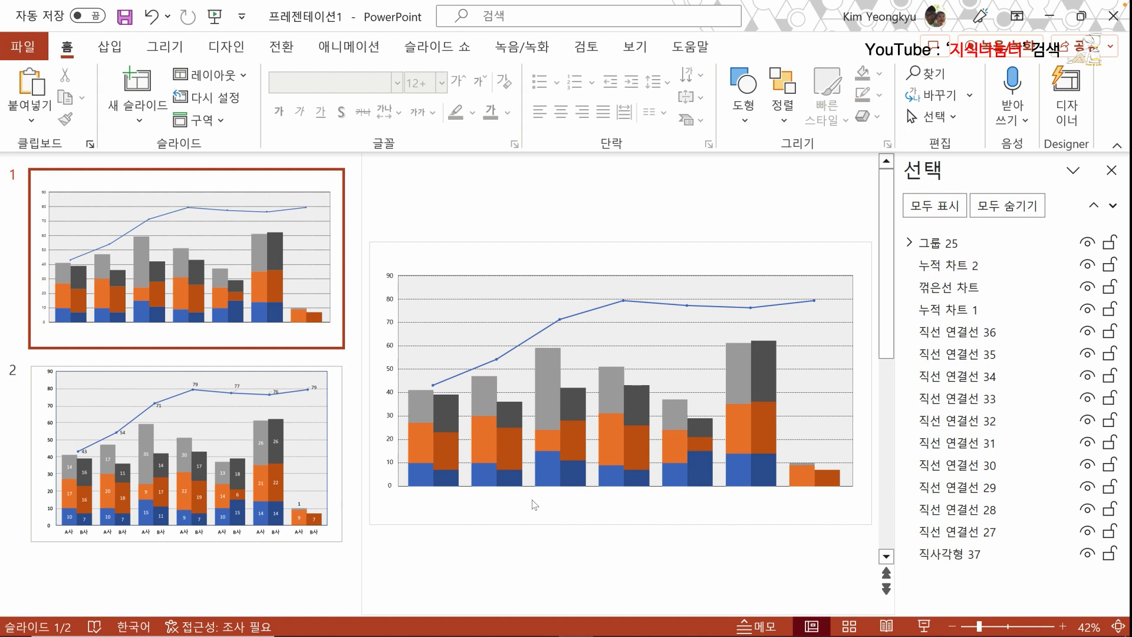
- Add a text box reading "A사" and place it directly below the first stacked bar
click(109, 46)
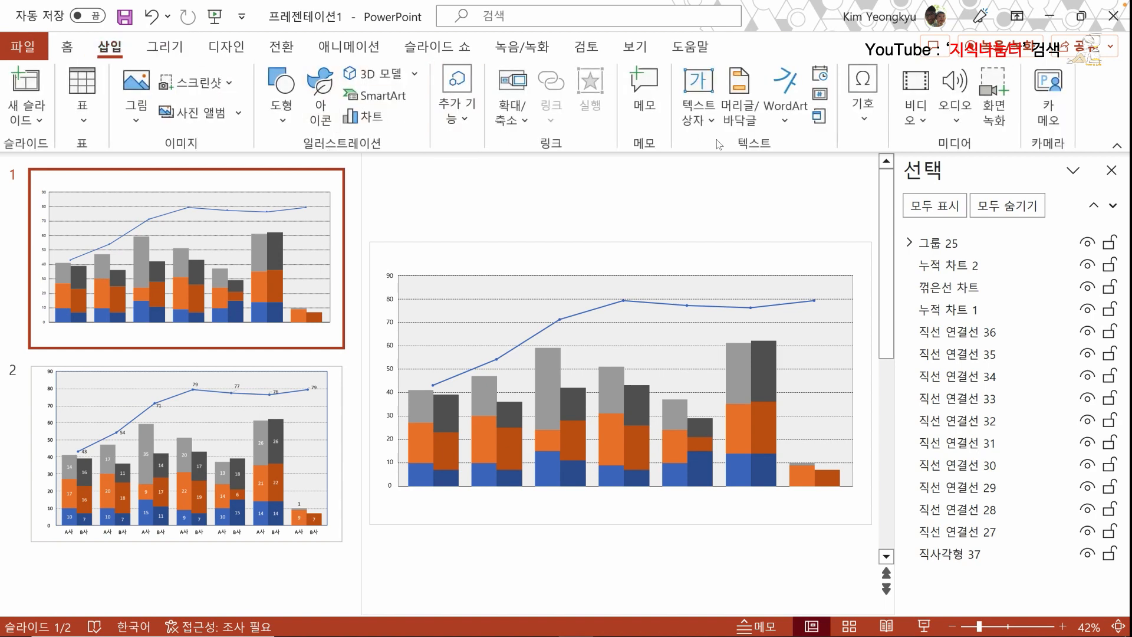
click(699, 97)
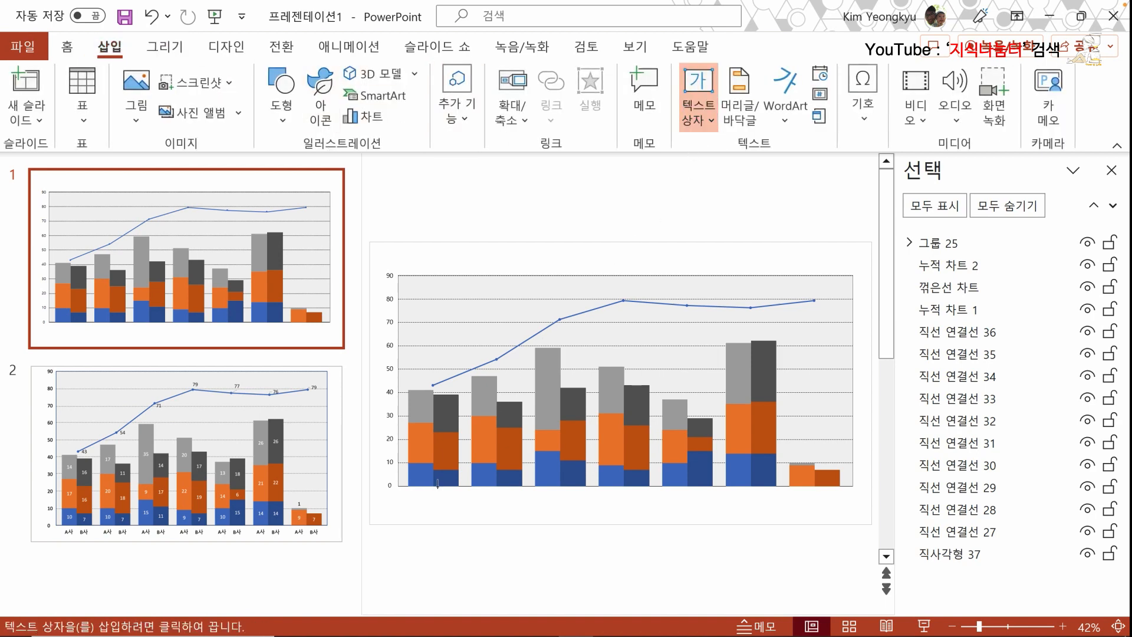
click(418, 505)
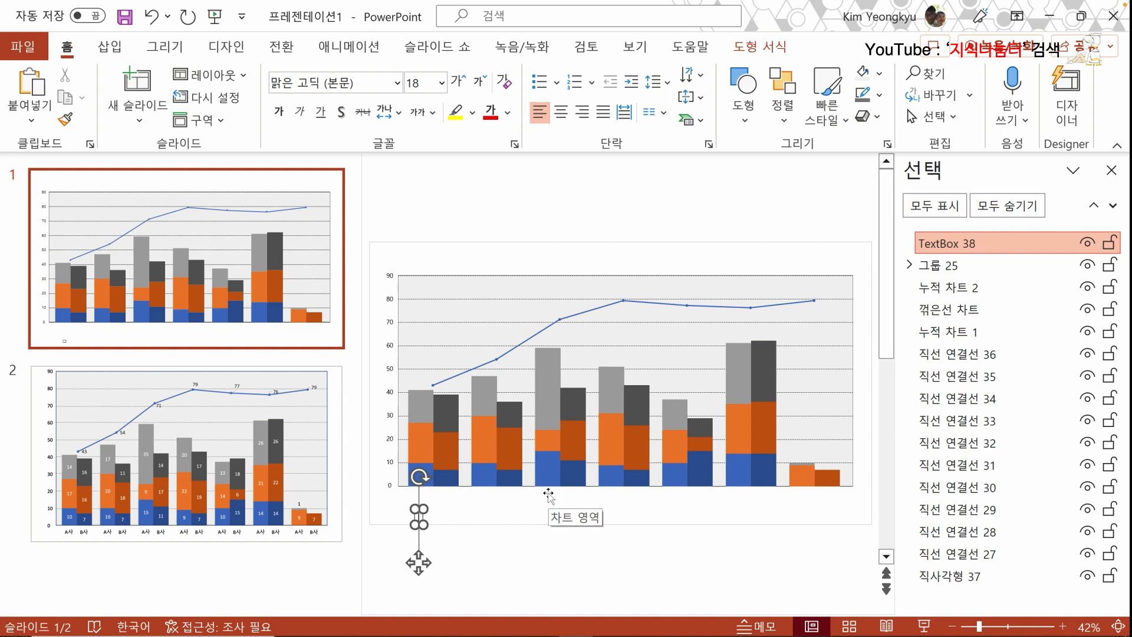
key(alt+shift)
text(A)
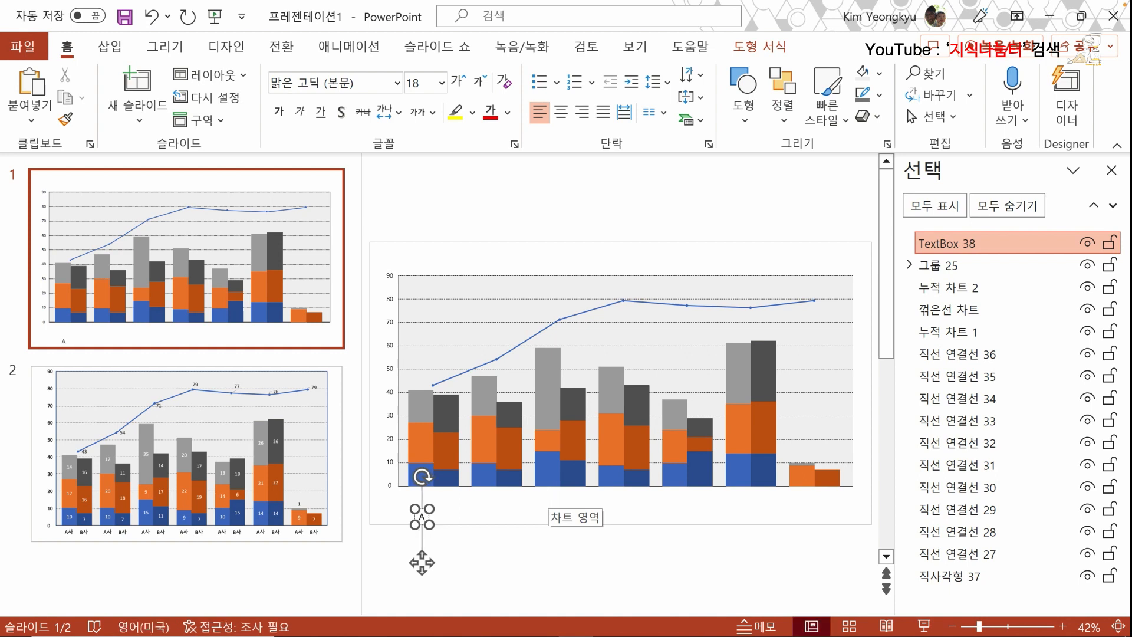
text(ㅅ)
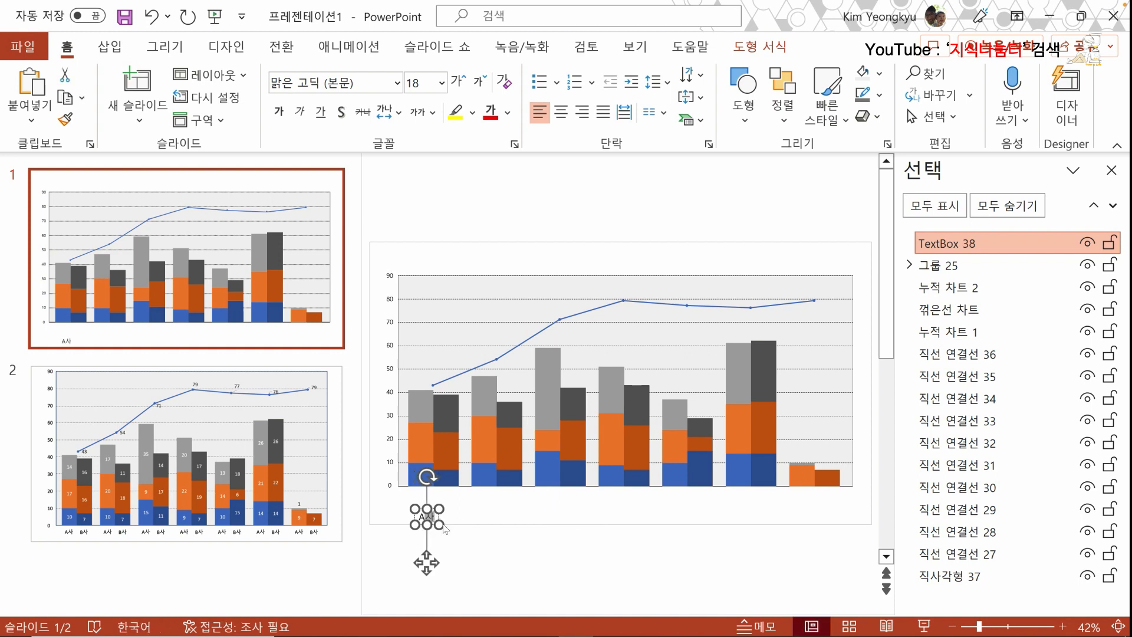
drag(433, 514, 430, 485)
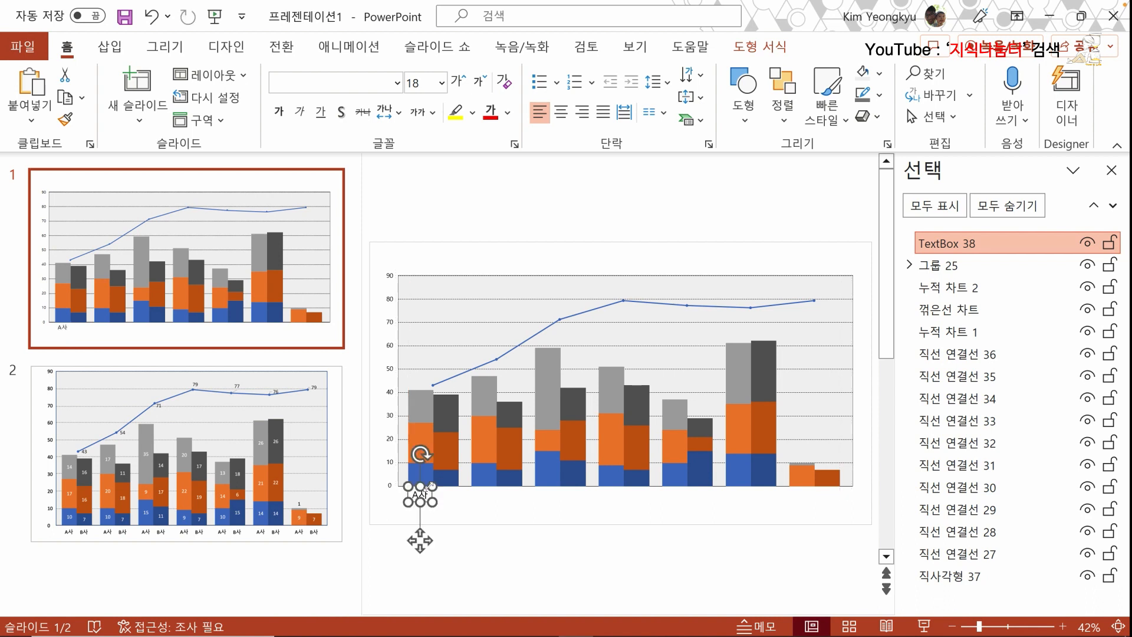
- Duplicate the "A사" label, place the copy below the second bar and change its text to "B사"
key(ctrl+d)
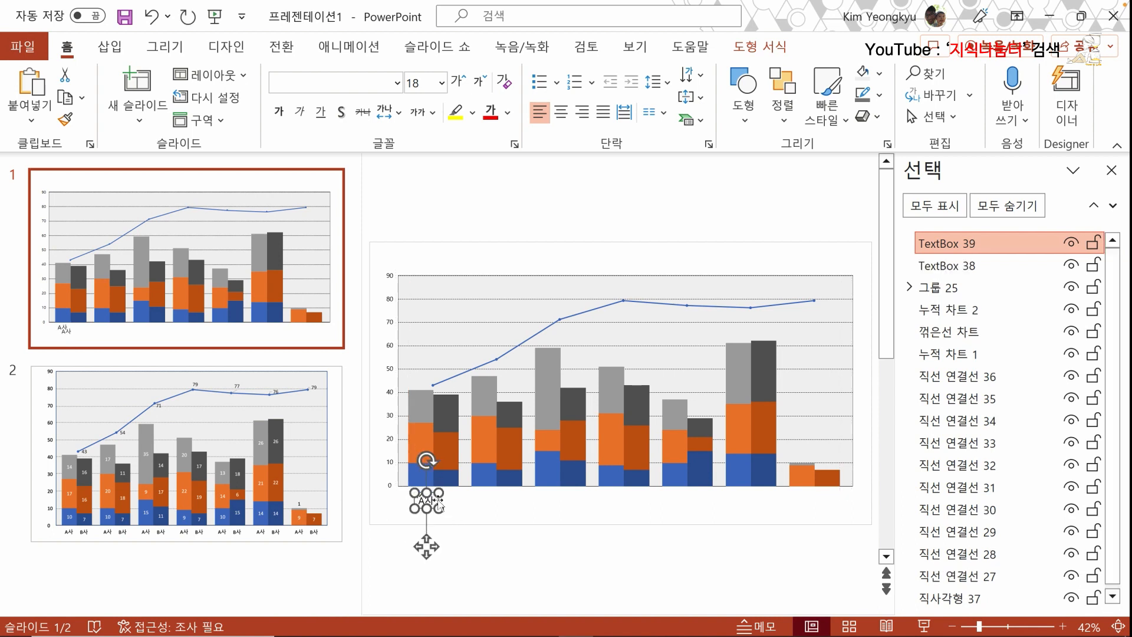
drag(439, 505, 455, 495)
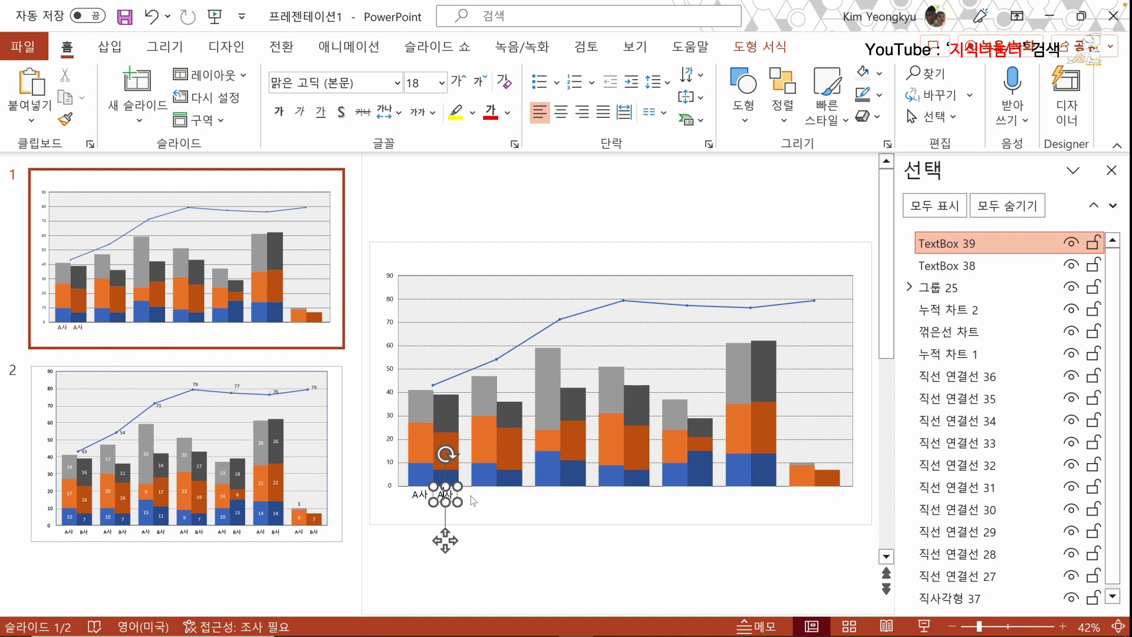
key(shift+Left)
text(B)
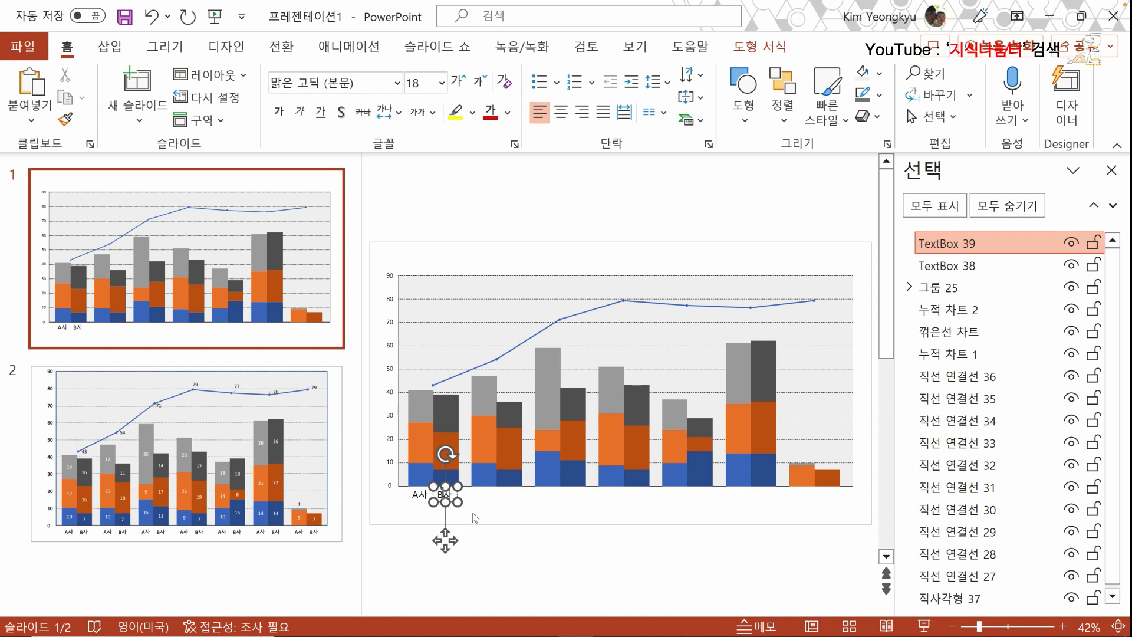
click(472, 514)
- Group the "A사" and "B사" labels and center their text
drag(472, 514, 396, 477)
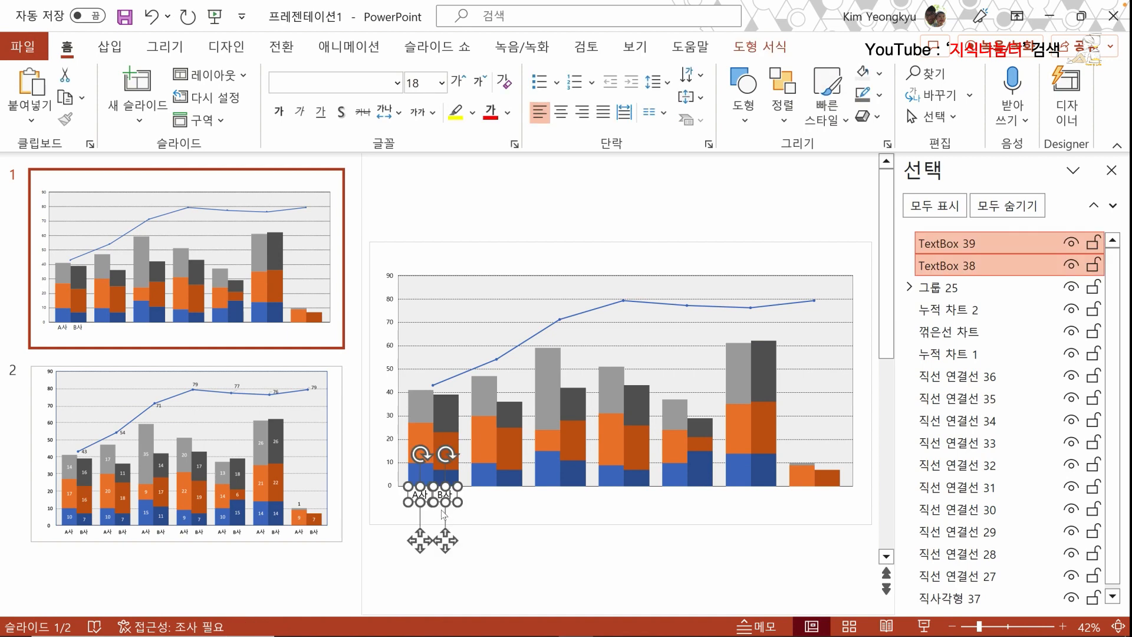
right_click(433, 502)
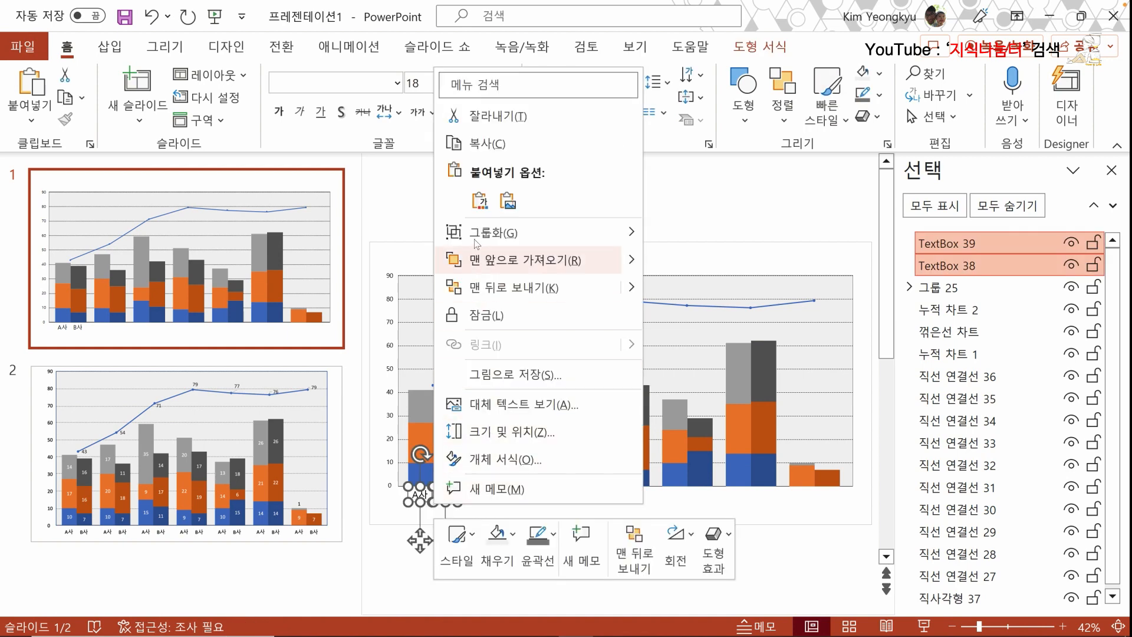
mouse_move(495, 232)
click(680, 233)
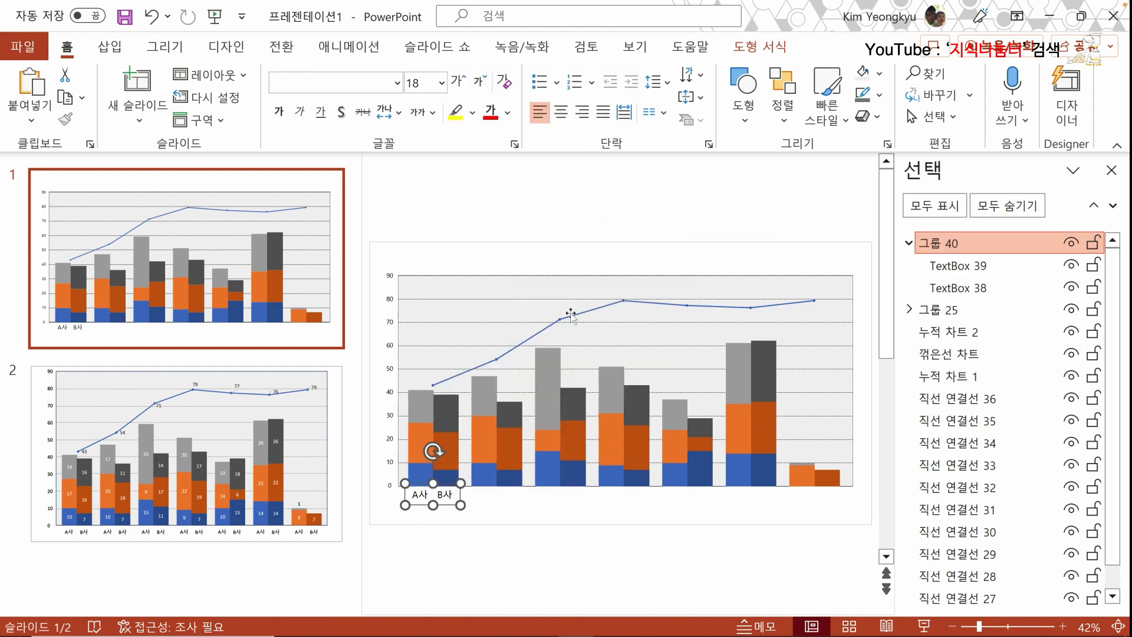
click(561, 112)
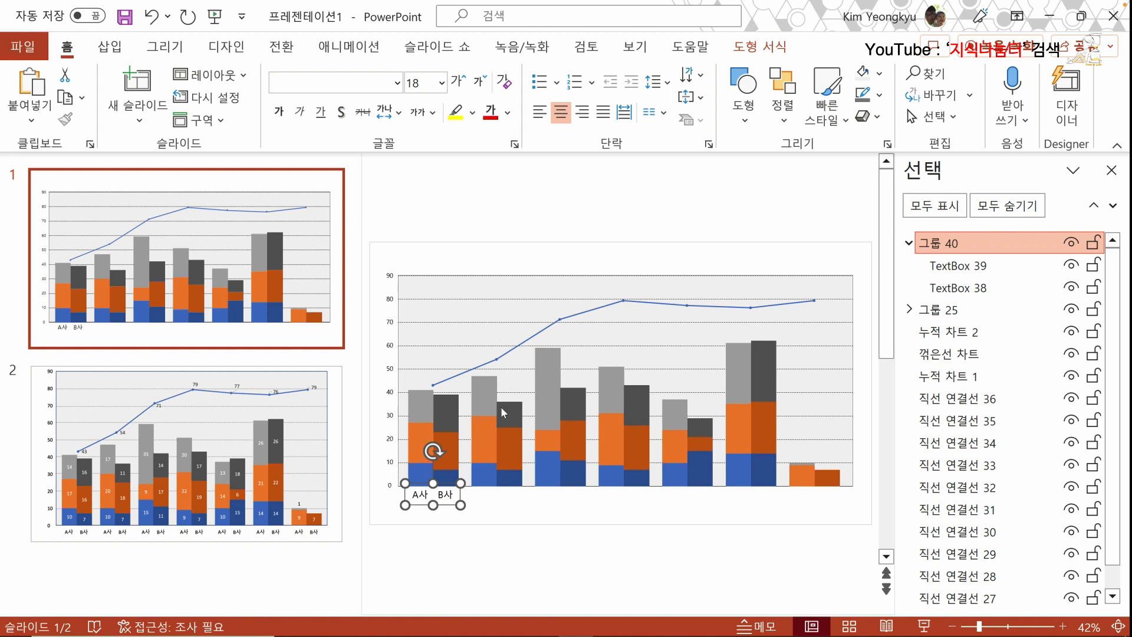
- Copy the grouped A사/B사 labels repeatedly along the axis to make seven pairs, placing the last pair under the final two bars
drag(444, 507, 506, 503)
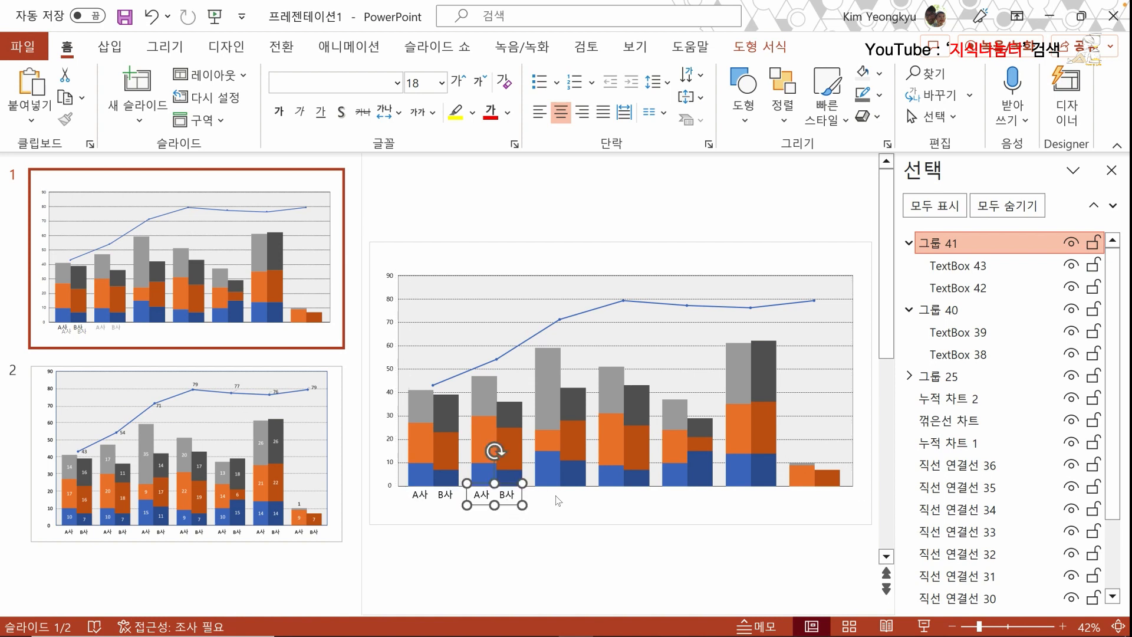
key(ctrl+d)
key(ctrl+d)
key(ctrl+d)
key(ctrl+d)
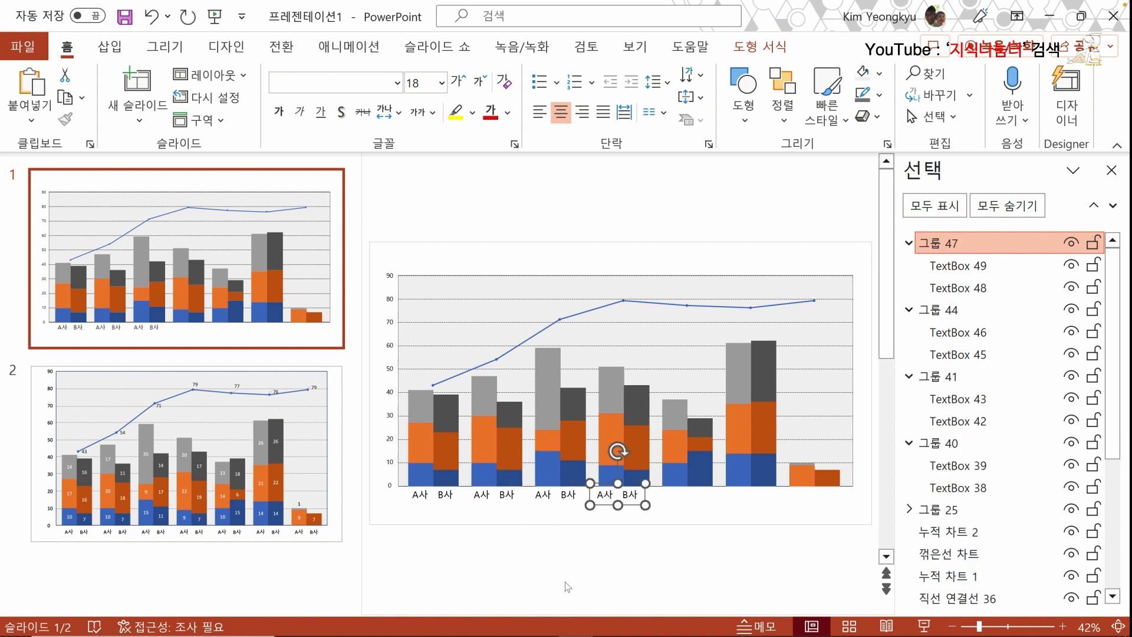
key(ctrl+d)
key(ctrl+d)
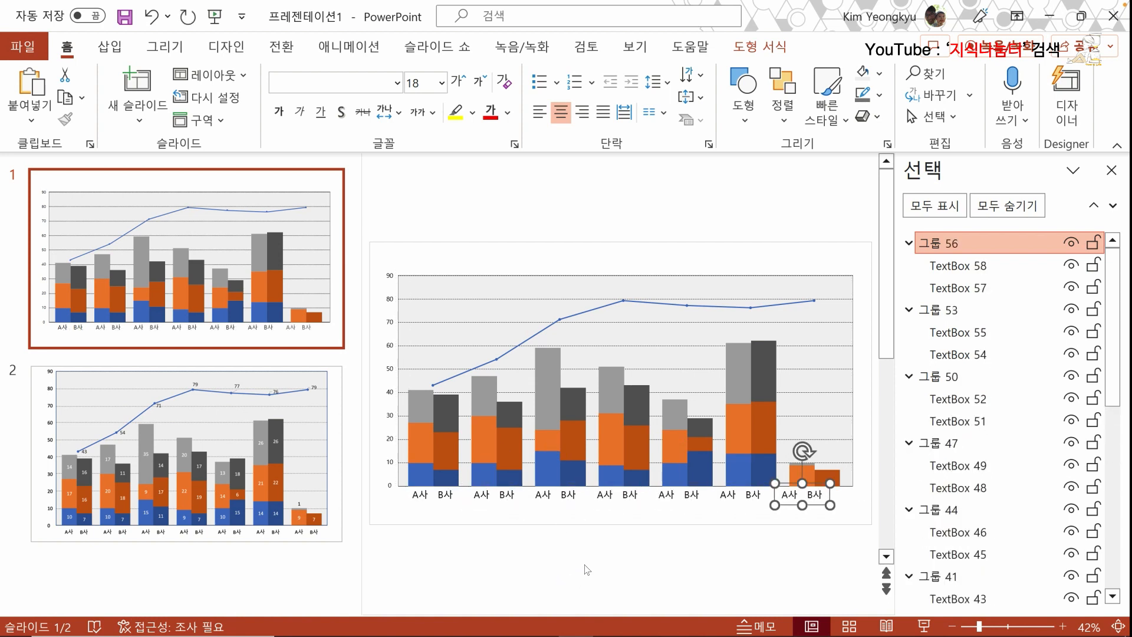
click(787, 512)
click(791, 499)
- Select all seven A사/B사 label groups, align them at the bottom and distribute them evenly in the horizontal direction
drag(791, 500, 393, 476)
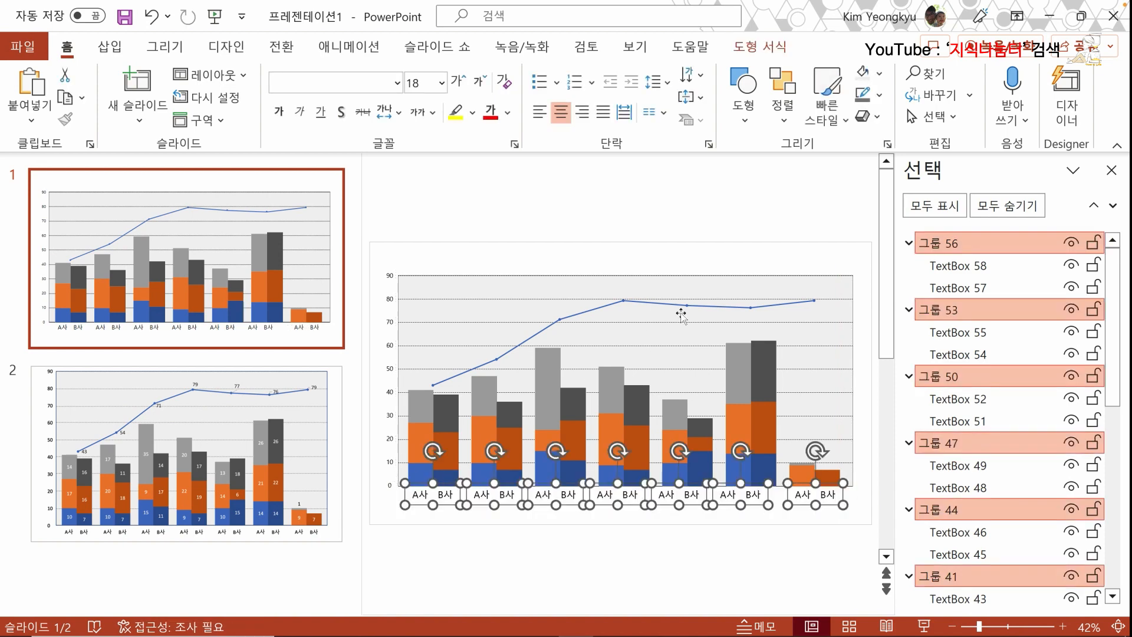
click(787, 119)
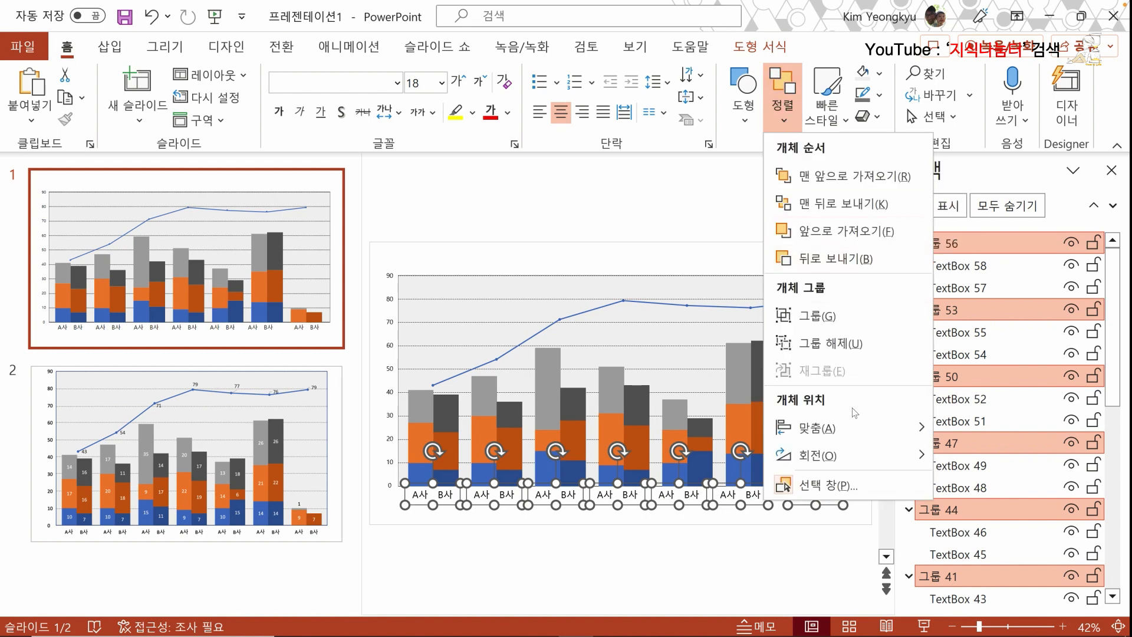
mouse_move(856, 429)
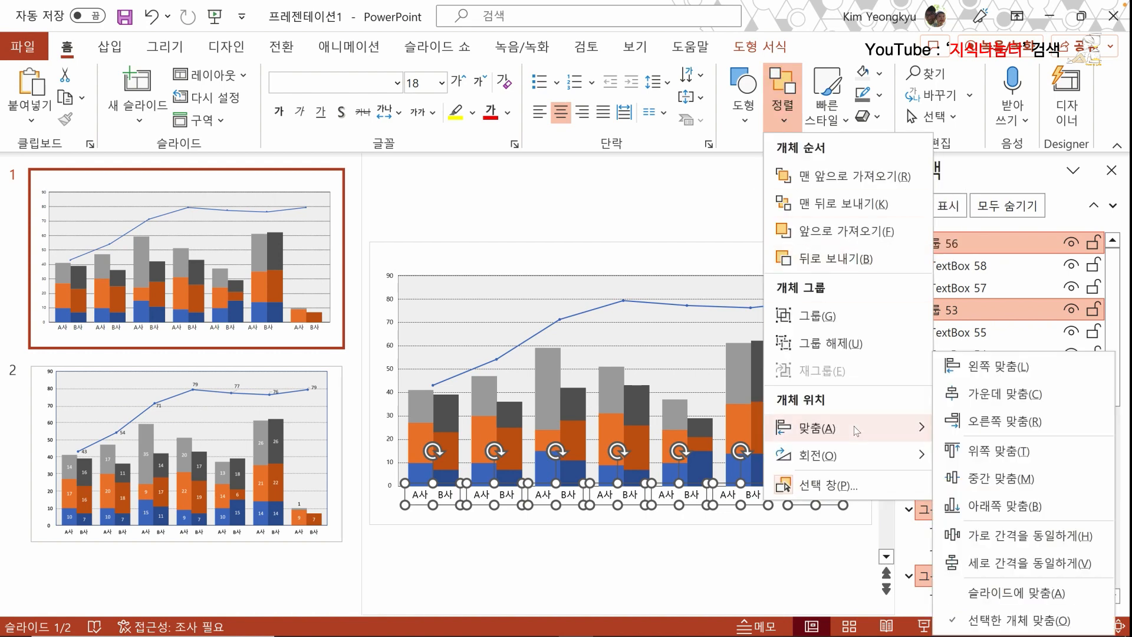
click(996, 505)
click(782, 118)
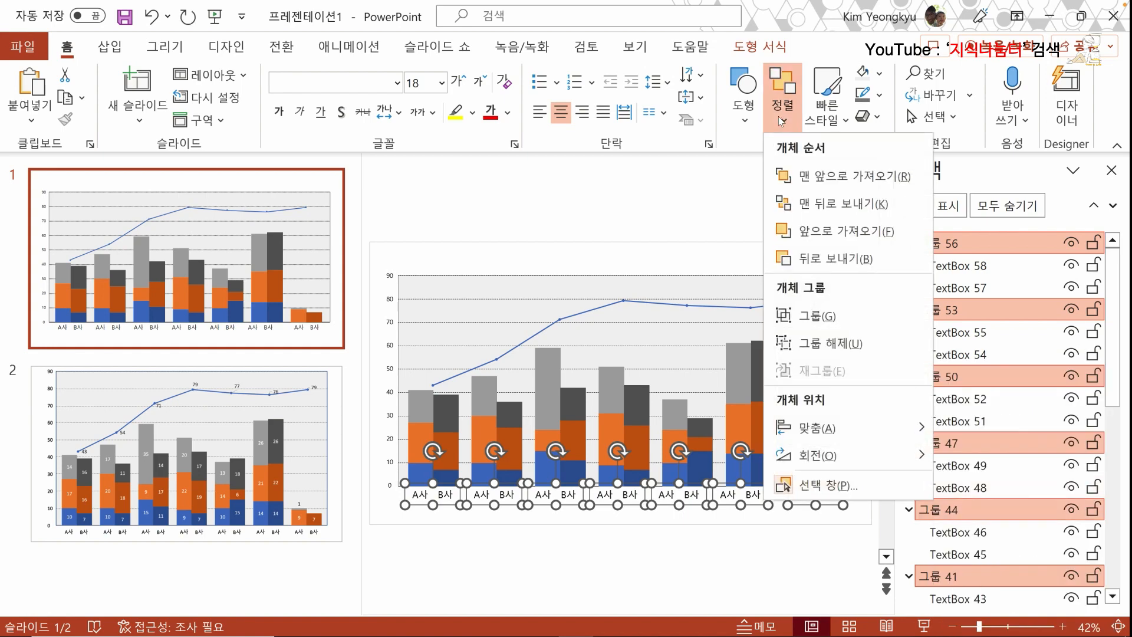
mouse_move(875, 425)
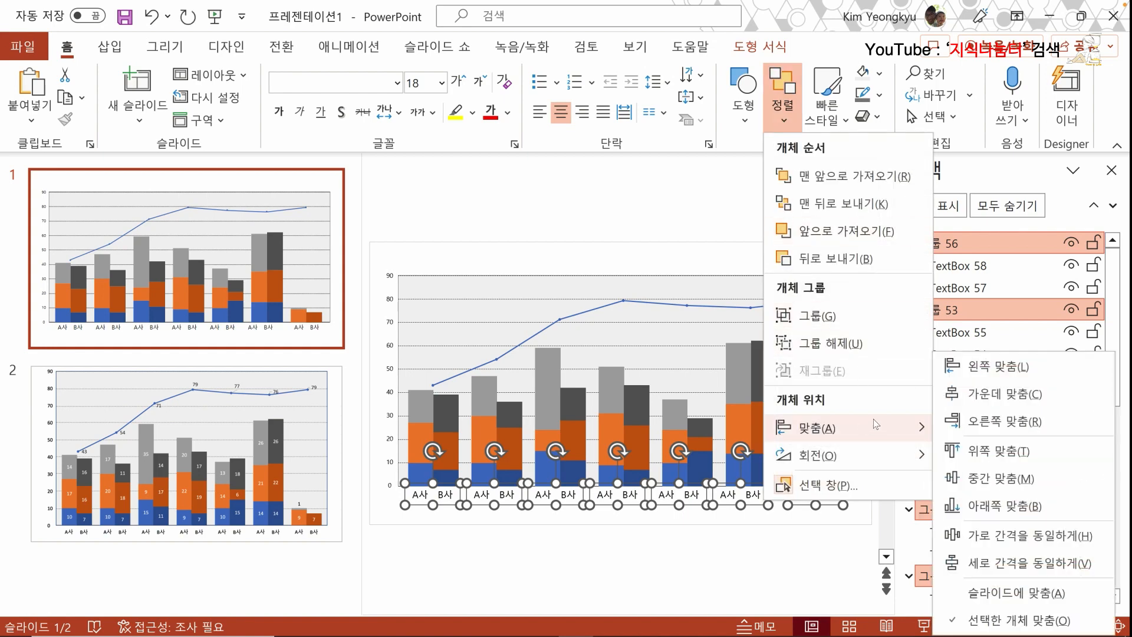
click(998, 536)
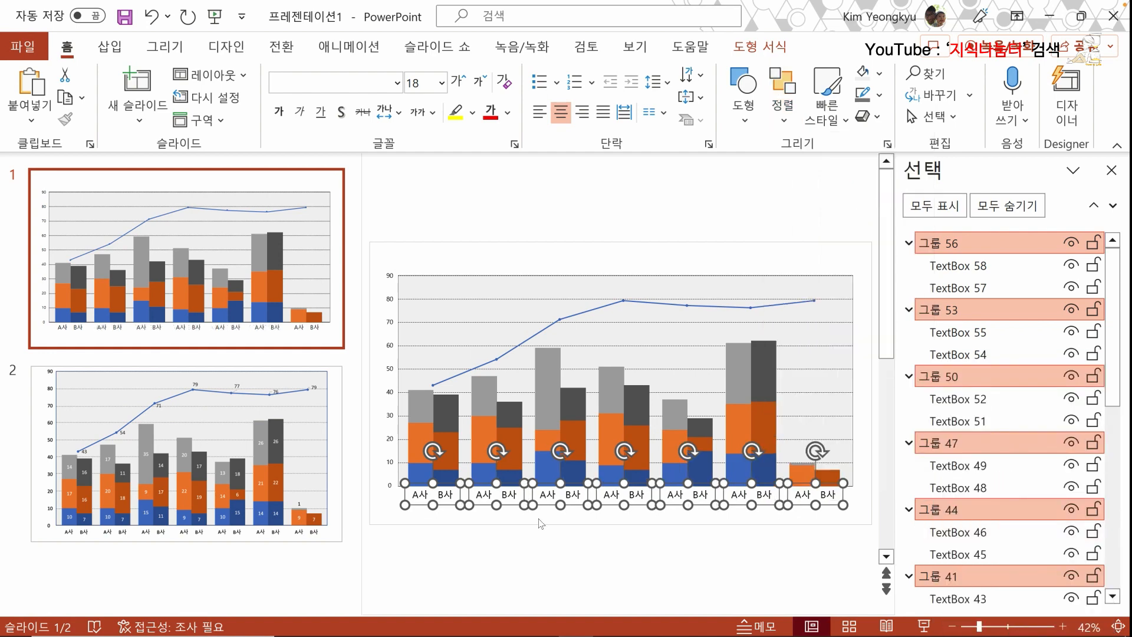
click(480, 516)
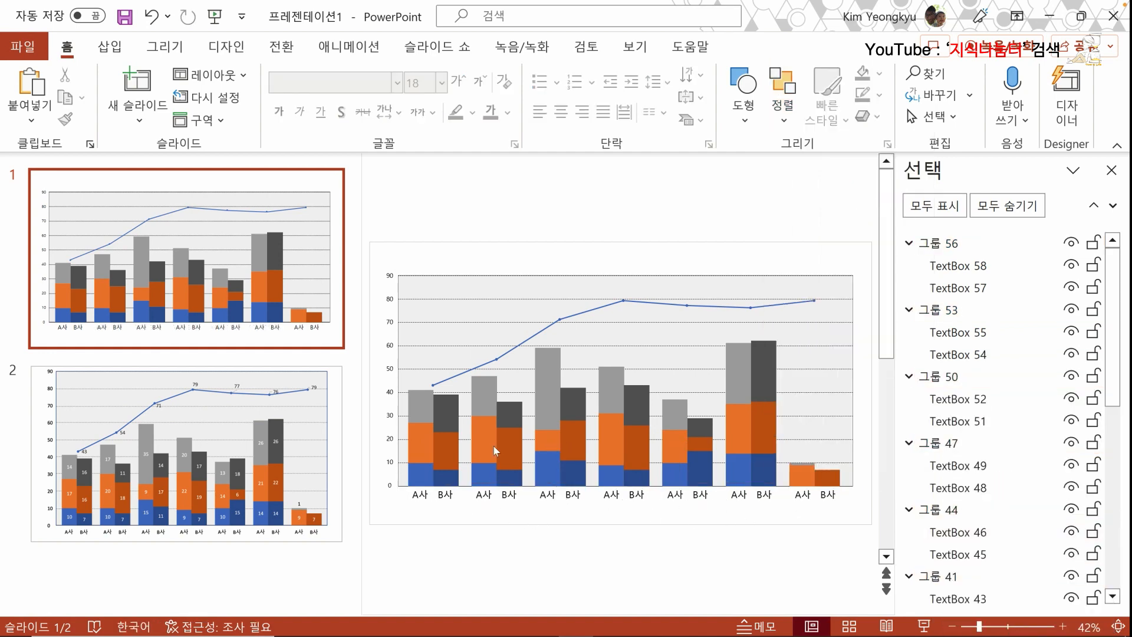
- Add a text box reading "1월" below the first A사/B사 label pair
click(118, 49)
click(698, 94)
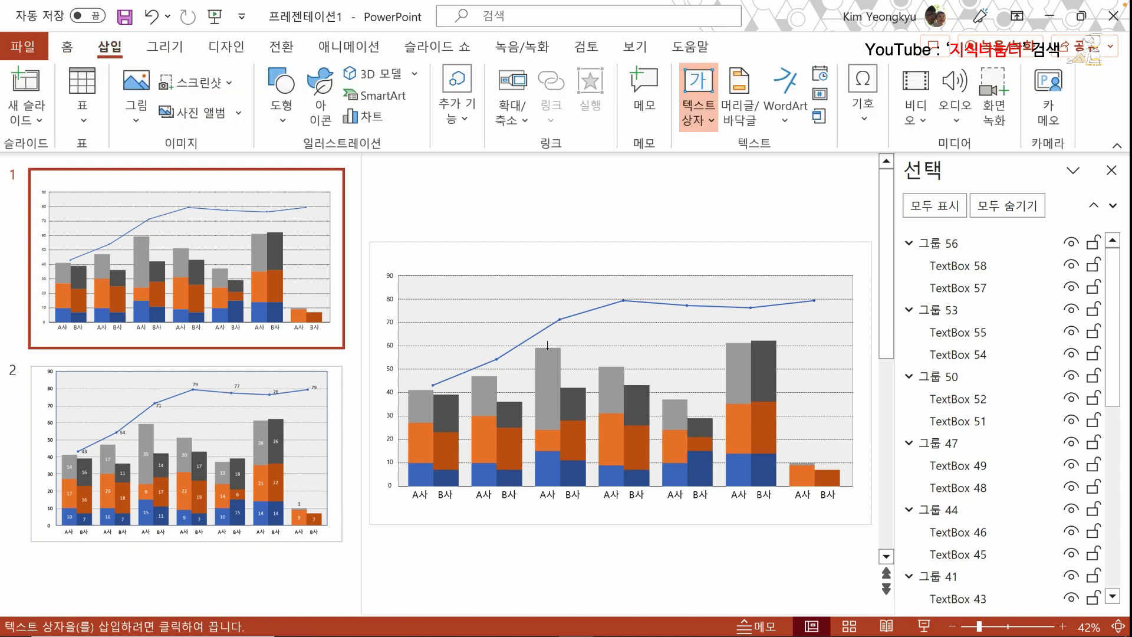
click(419, 516)
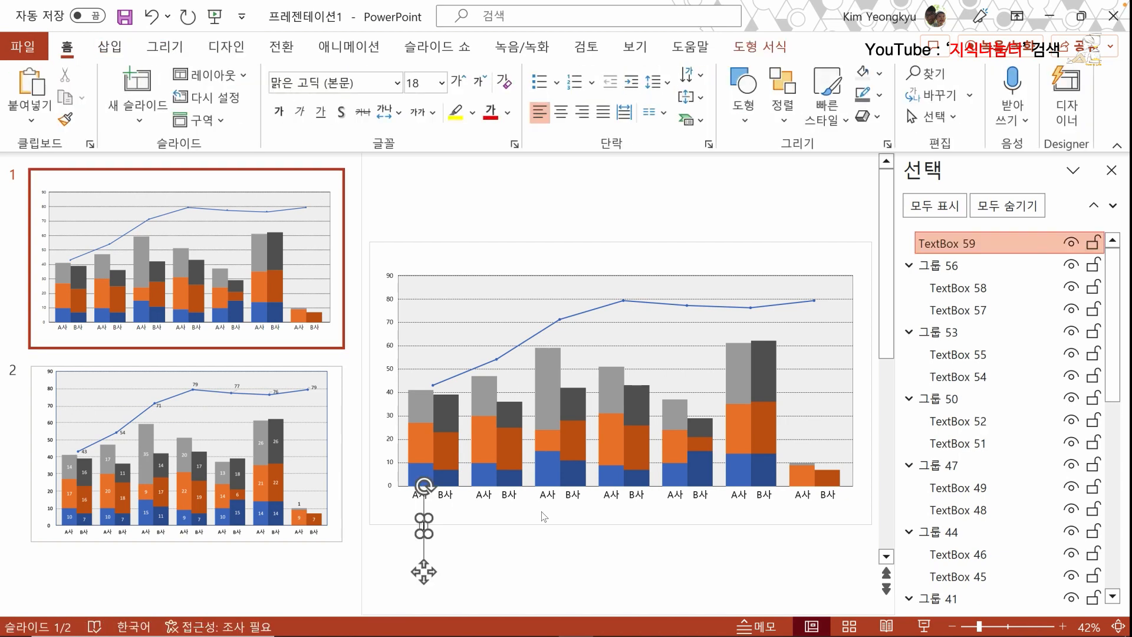
text(1)
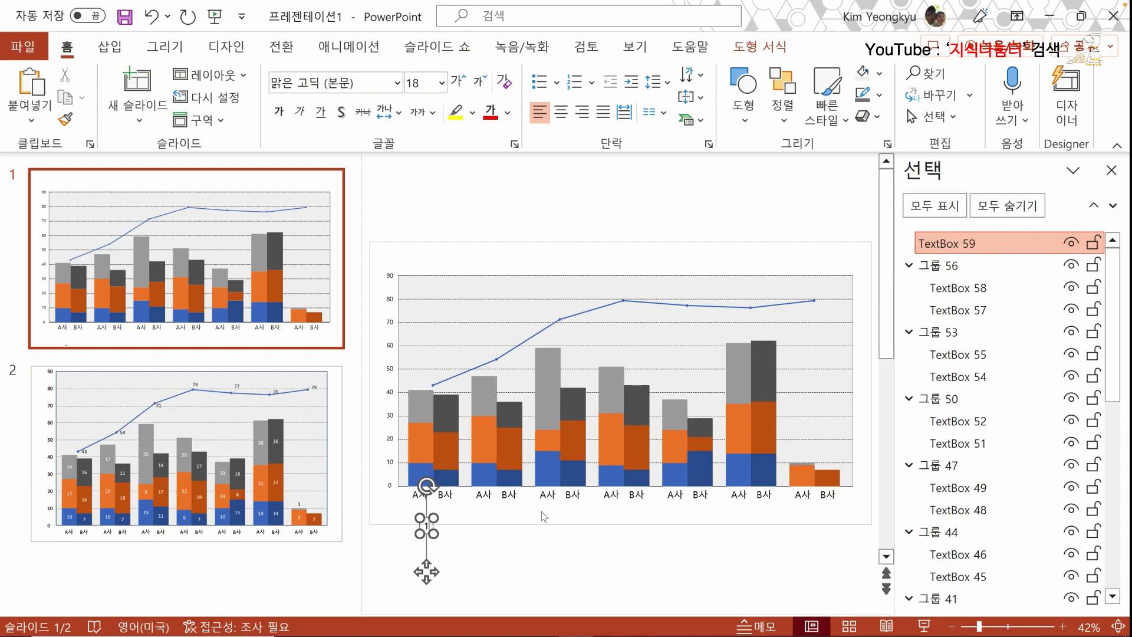
text(월)
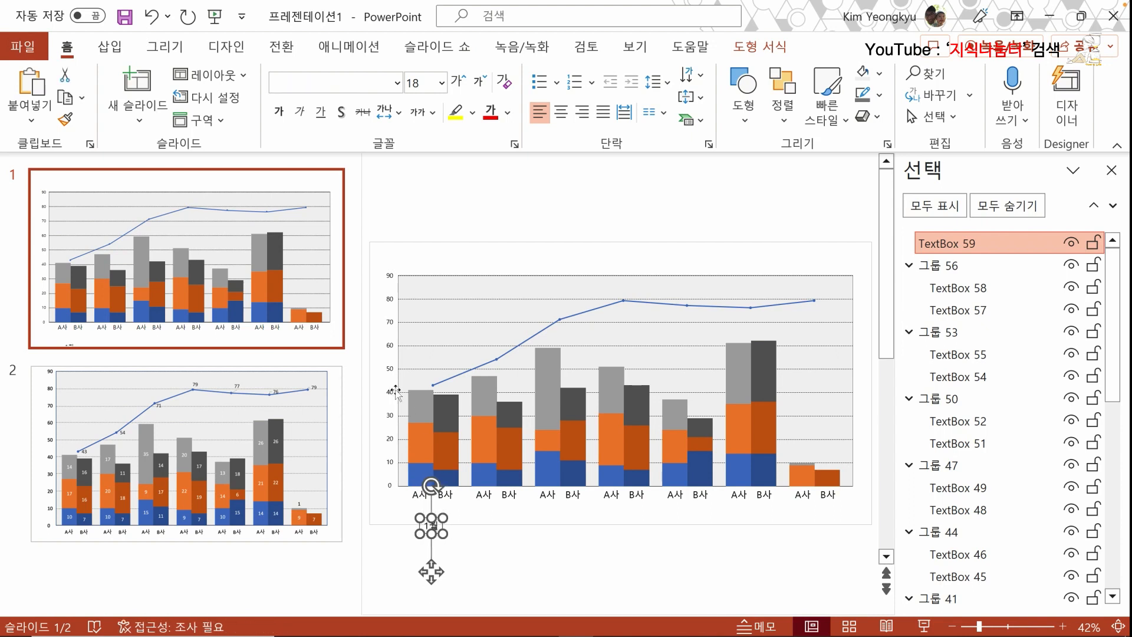
- Enlarge the "1월" label to 24 pt, move it up just below the first A사/B사 pair and center its text
click(461, 84)
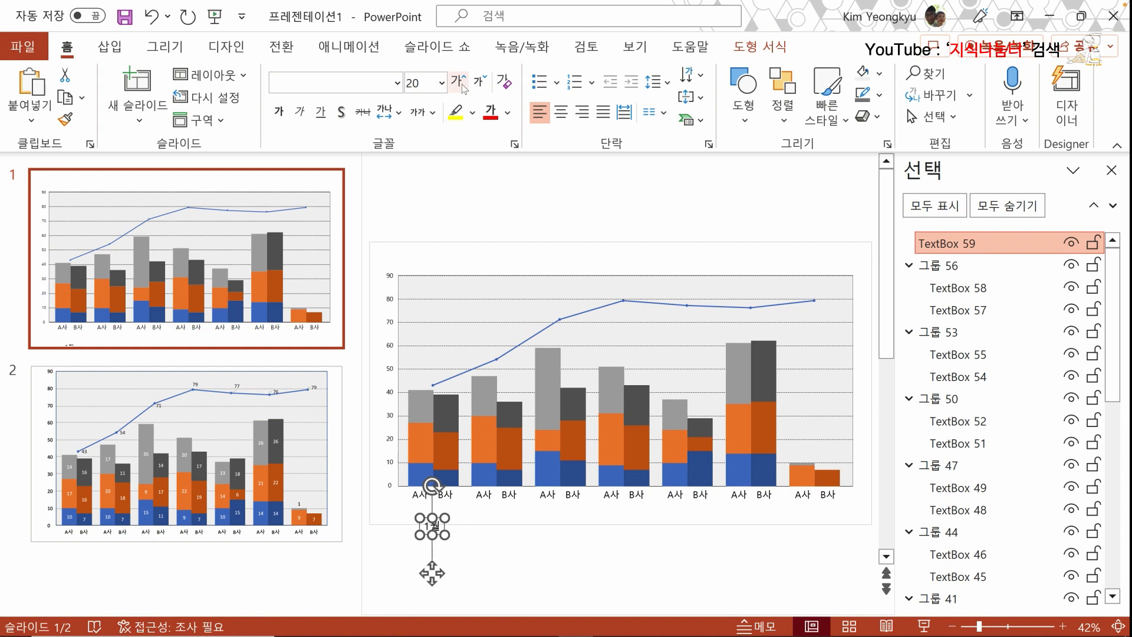
click(462, 84)
drag(437, 516, 438, 501)
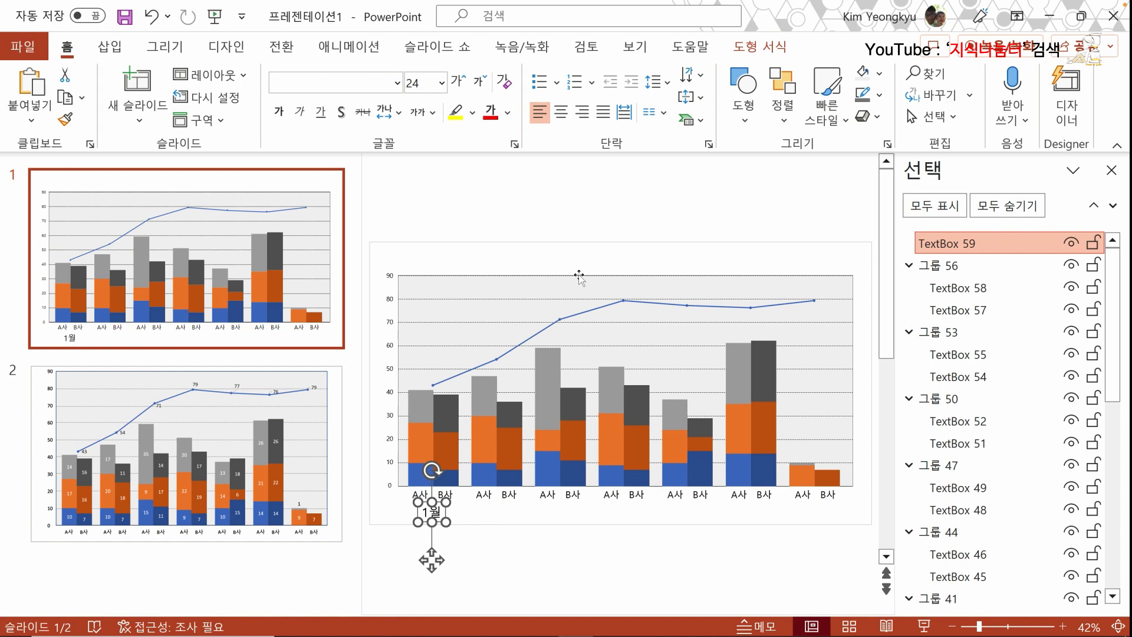
click(561, 112)
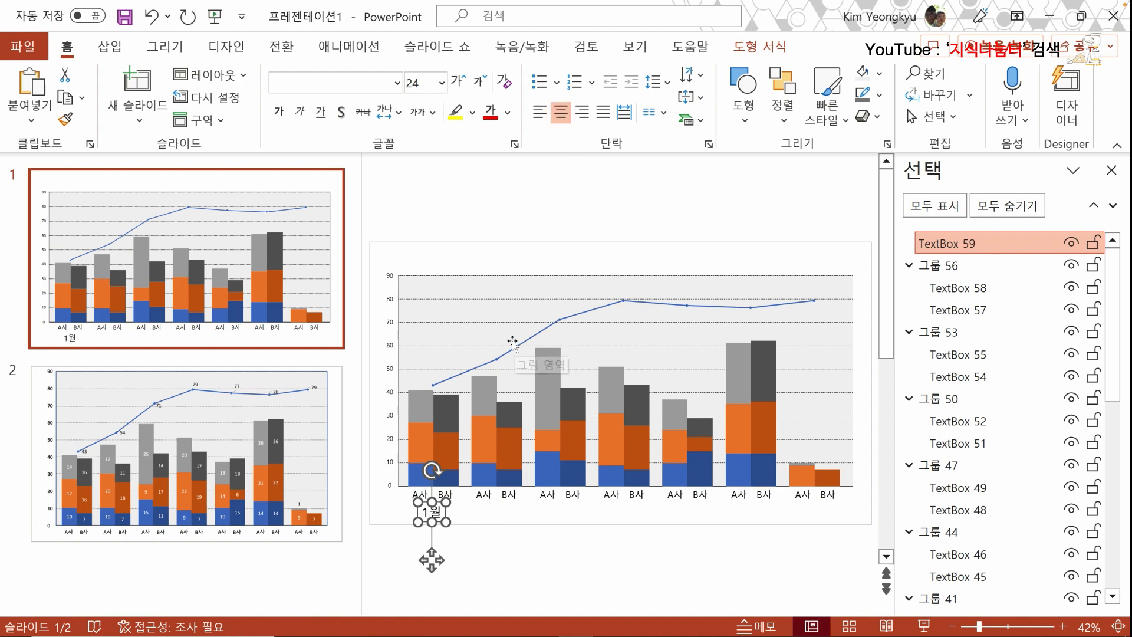
- Duplicate the "1월" label at even intervals to make seven, placing the last one under the final A사/B사 pair
key(ctrl+d)
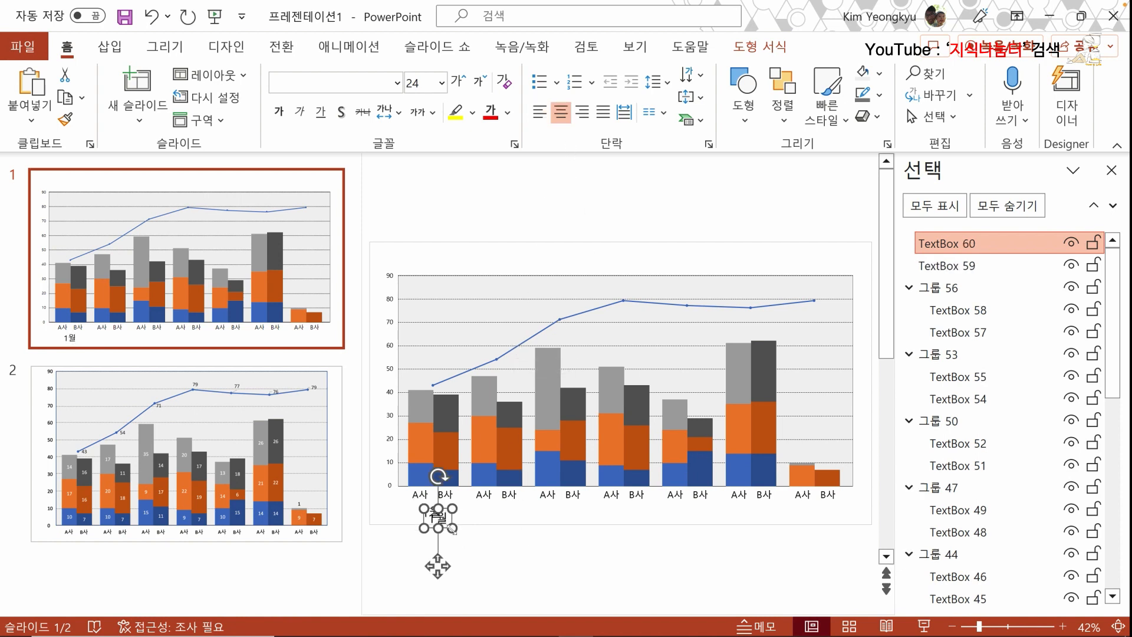
drag(451, 521, 506, 514)
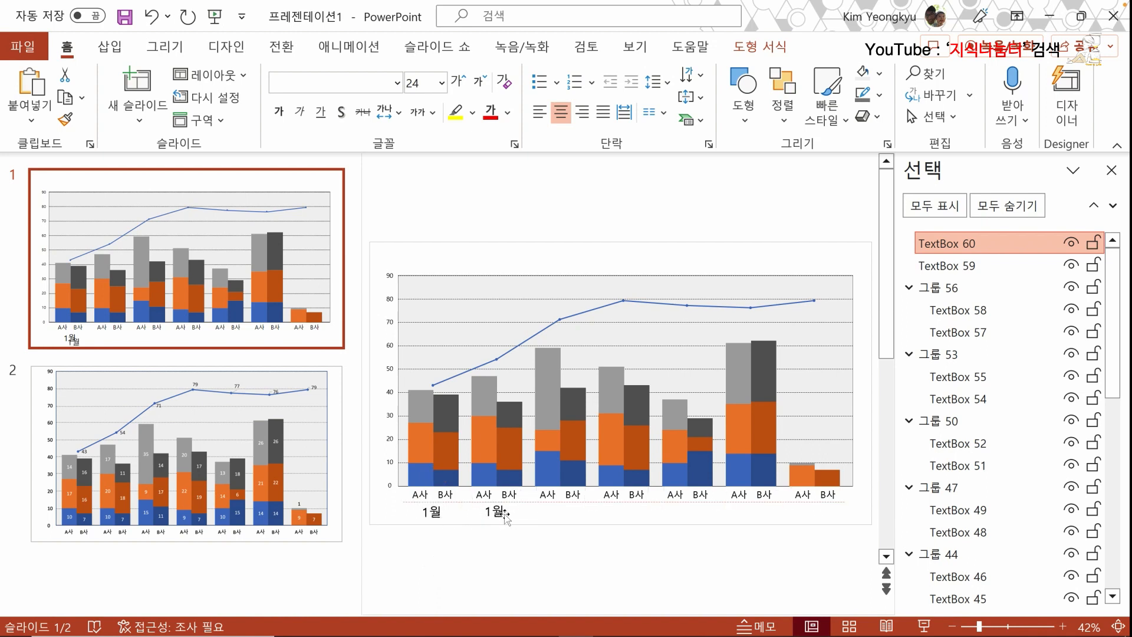
key(ctrl+d)
key(ctrl+d)
key(ctrl+d)
key(ctrl+d)
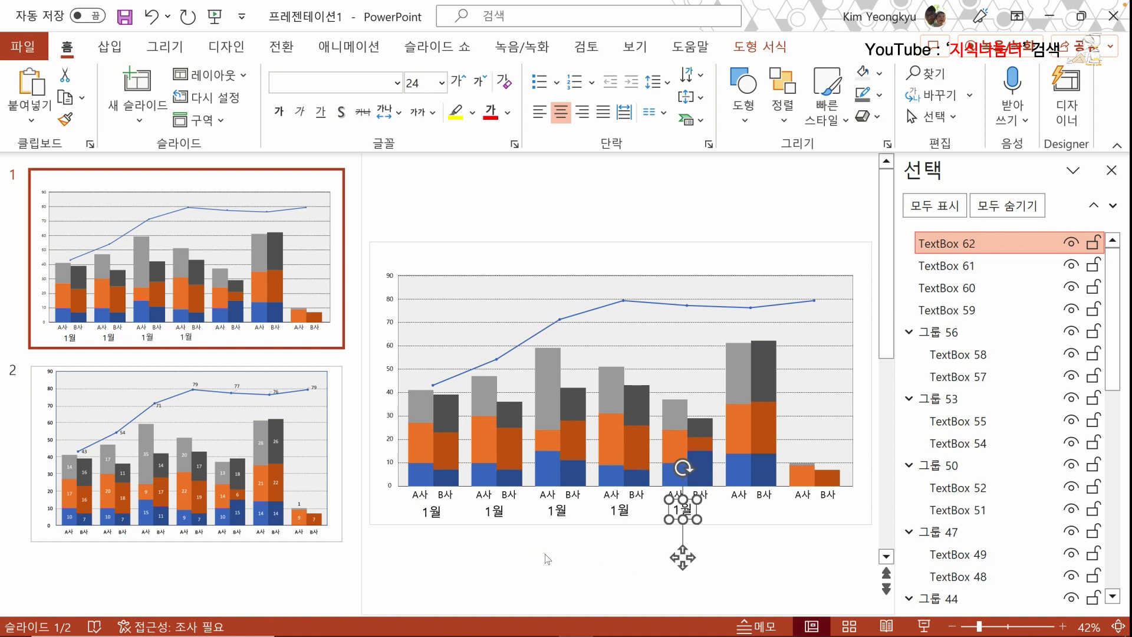
key(ctrl+d)
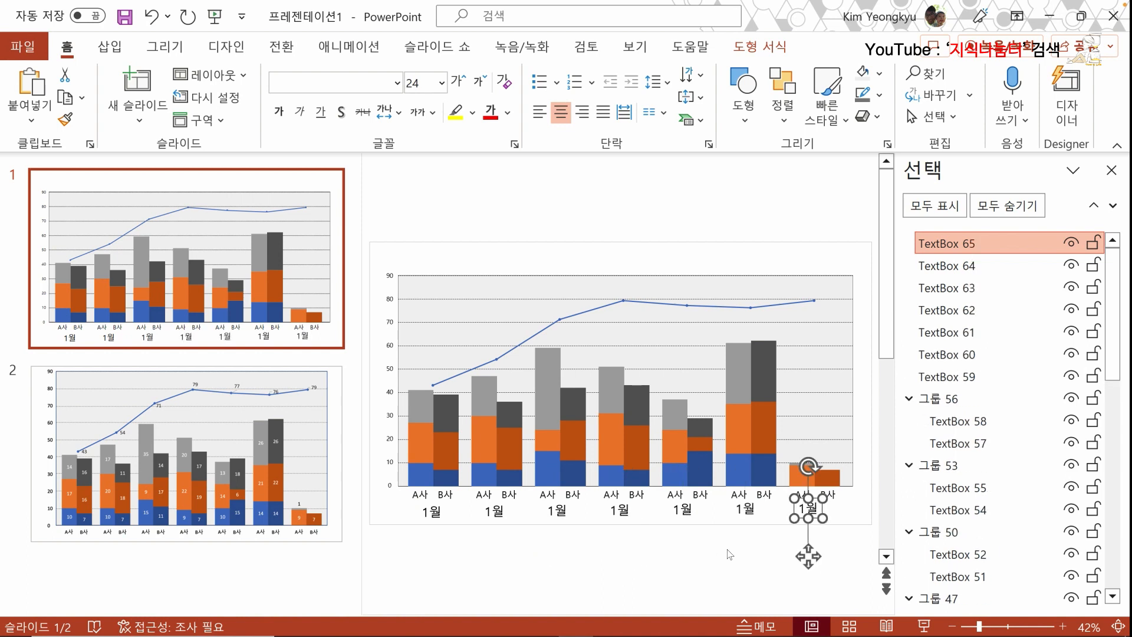
click(779, 528)
click(823, 512)
- Select all seven "1월" labels, align them at the bottom and distribute them evenly in the horizontal direction
drag(824, 513, 378, 498)
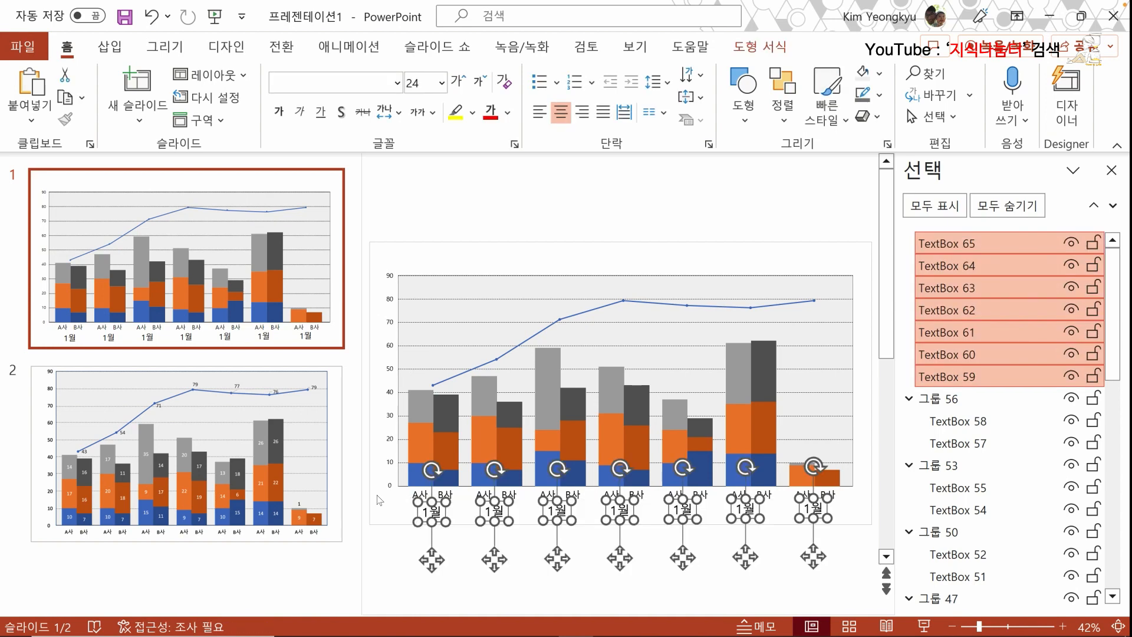
click(784, 115)
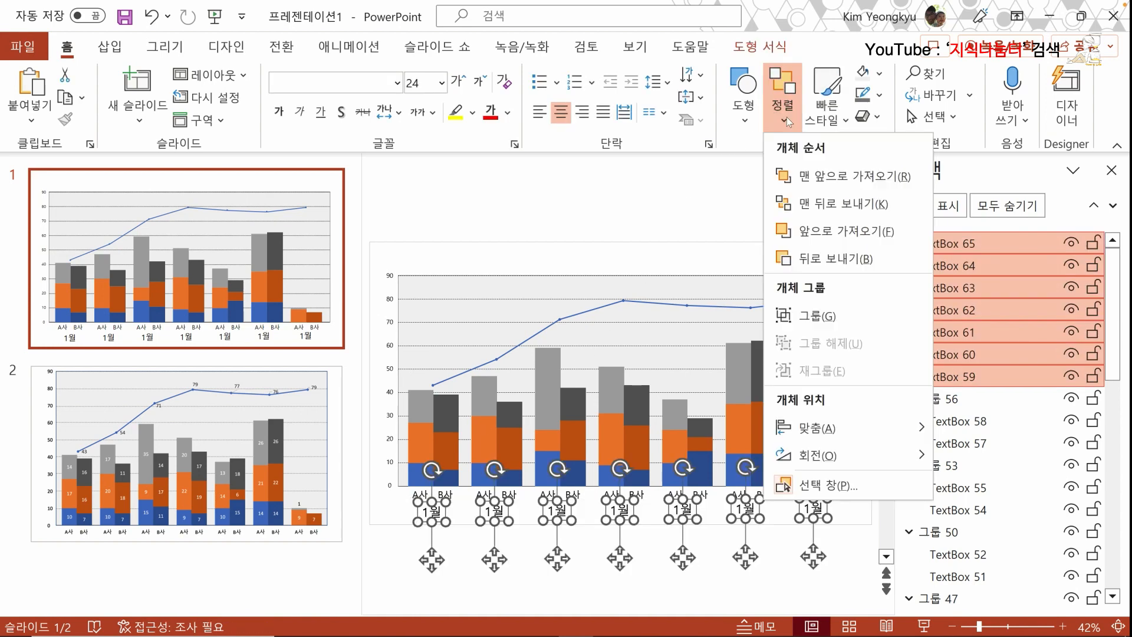
mouse_move(872, 426)
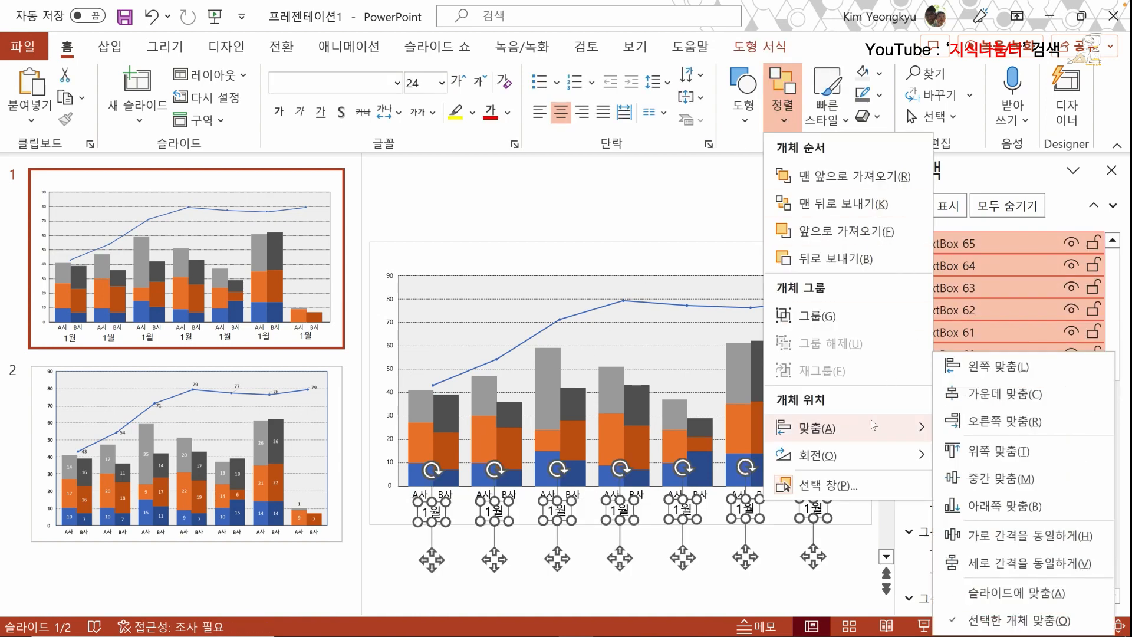
click(996, 503)
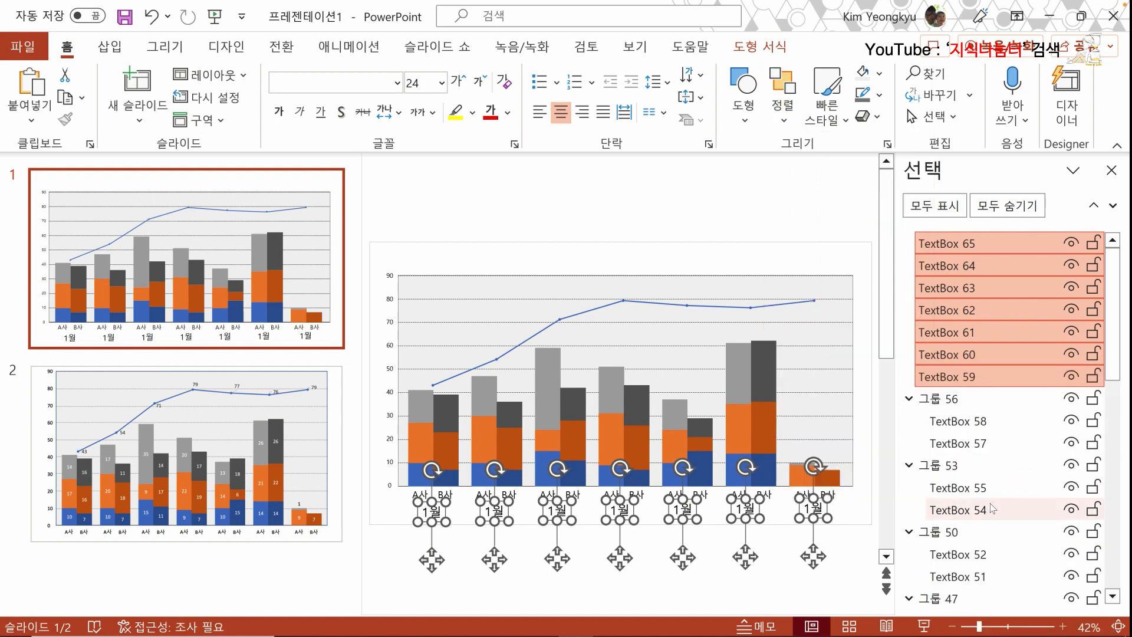
click(793, 127)
mouse_move(844, 431)
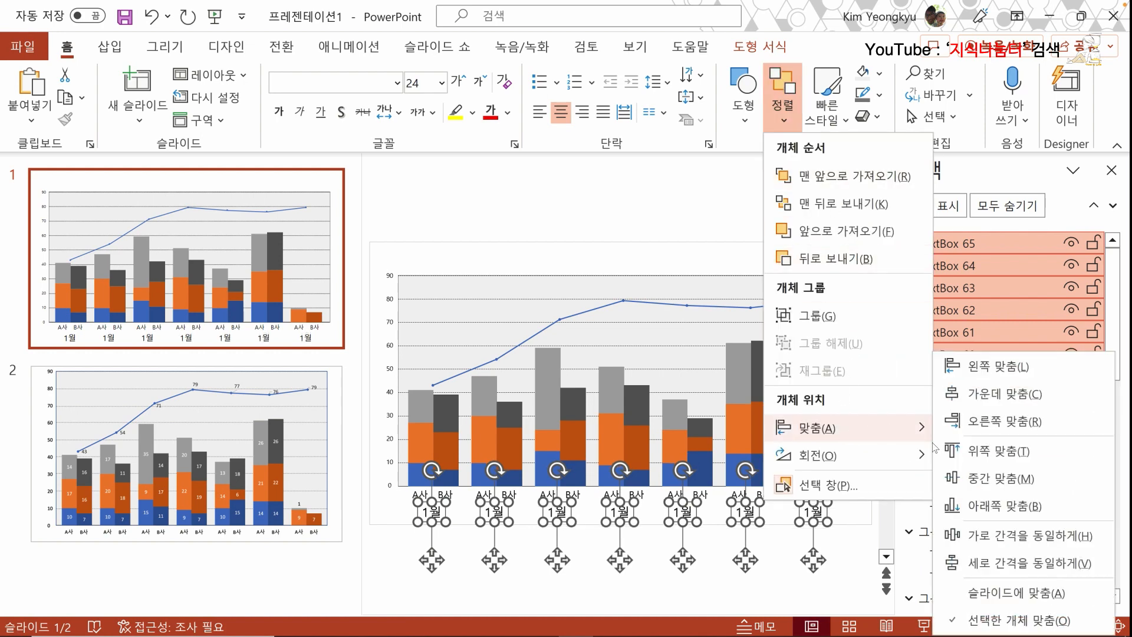
click(985, 536)
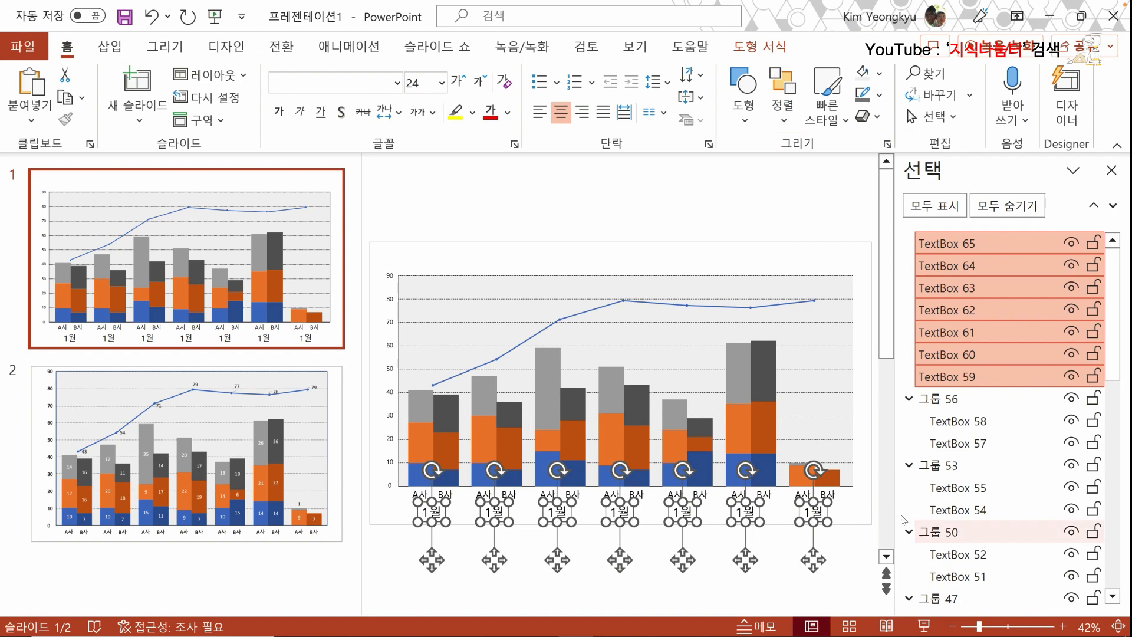
click(533, 538)
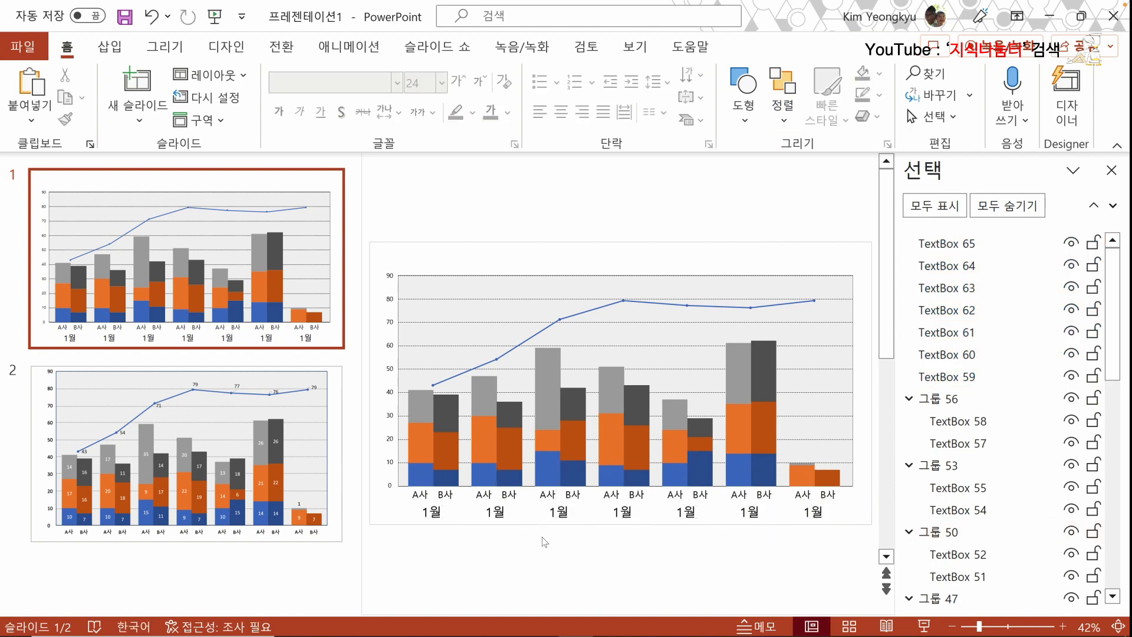
- Renumber the six copied month labels in order as 2월, 3월, 4월, 5월, 6월 and 7월
click(488, 514)
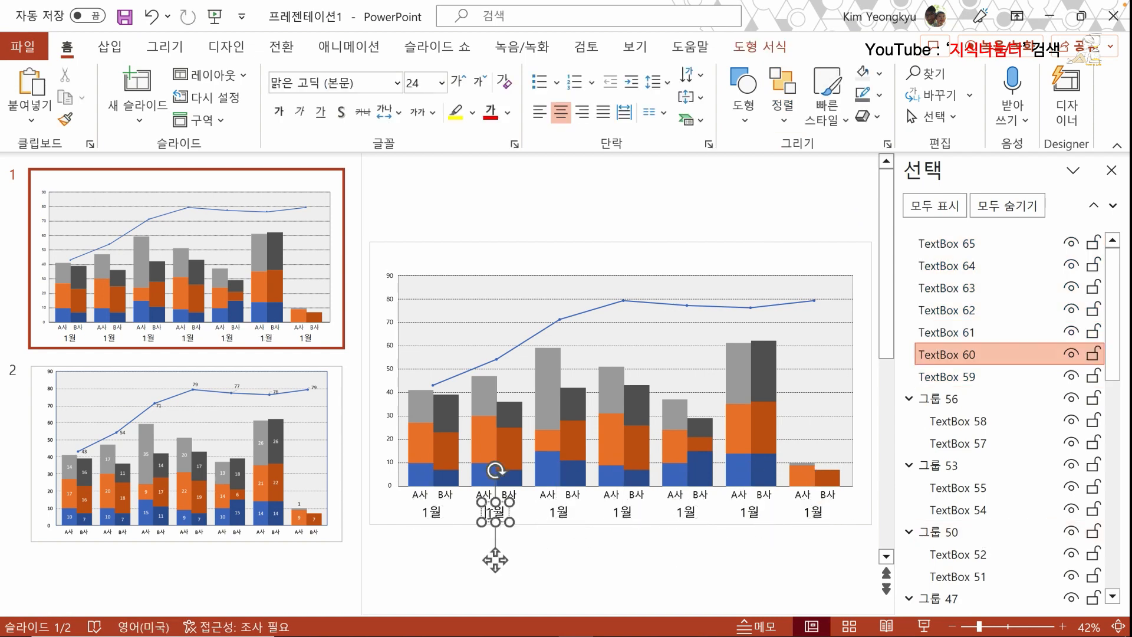
double_click(490, 515)
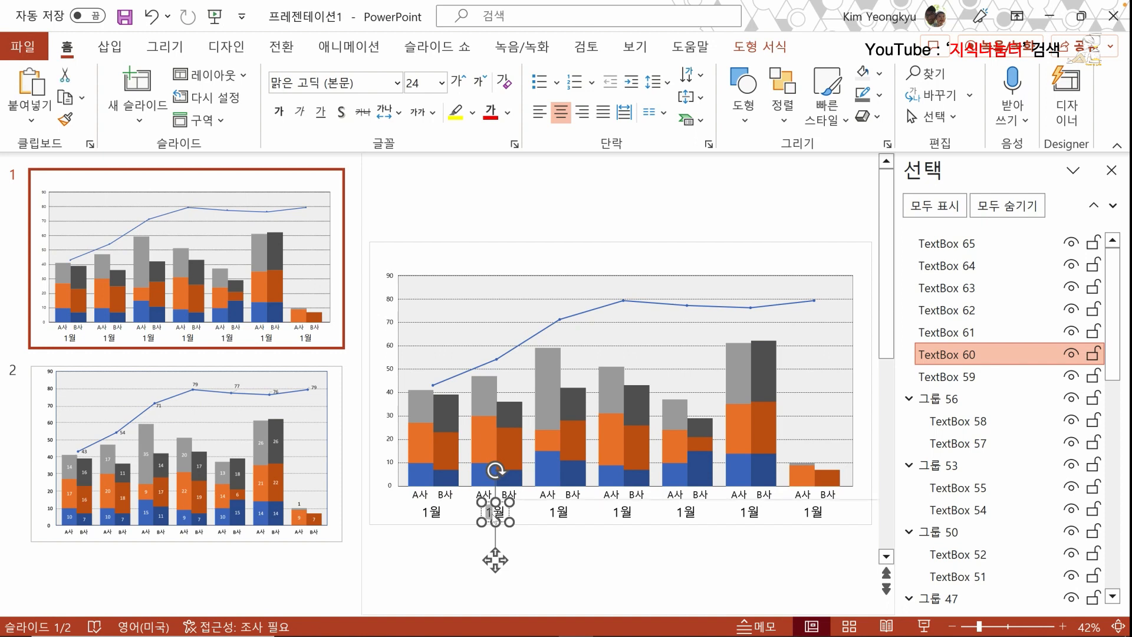
text(2)
click(555, 513)
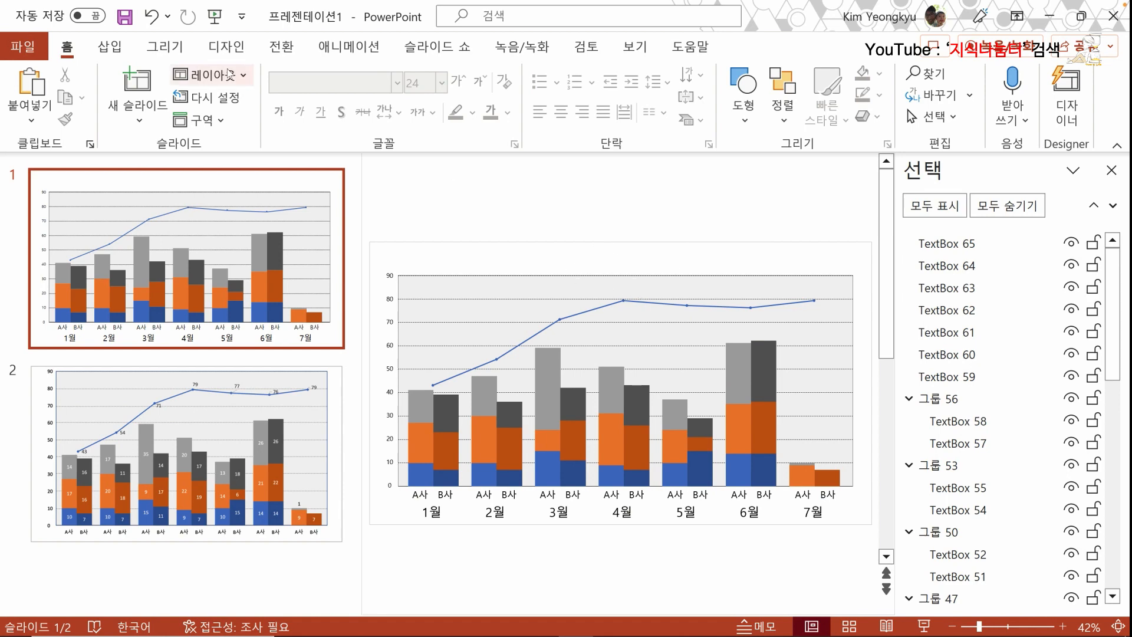
- Add the title "상반기 제품별 누적 매출액" in a 24 pt text box centered above the chart
click(110, 47)
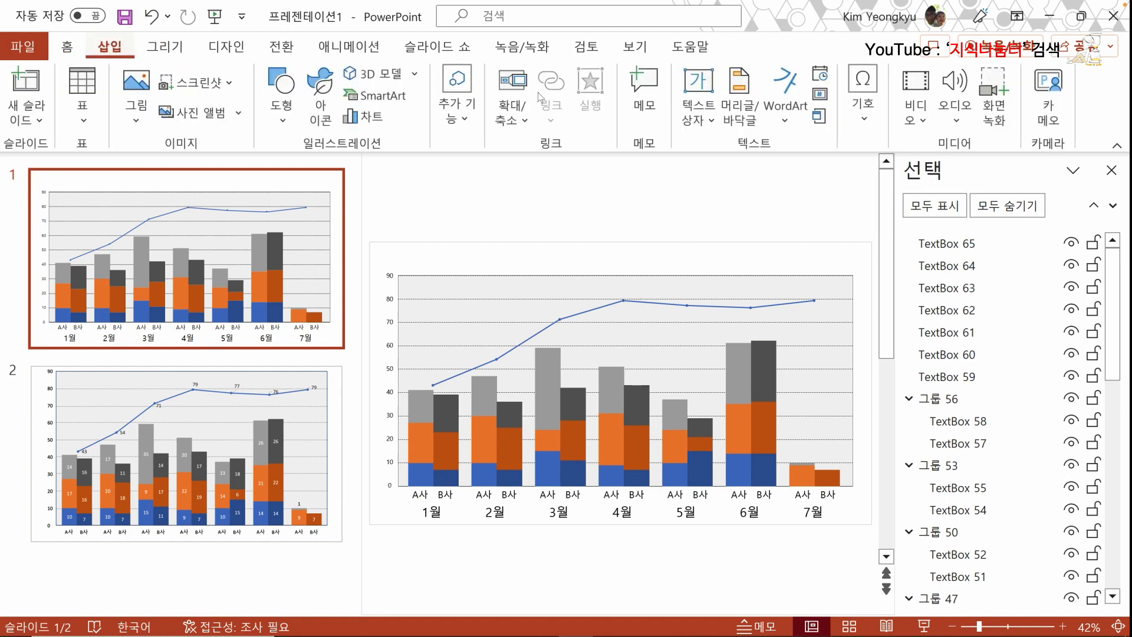
click(694, 85)
click(564, 266)
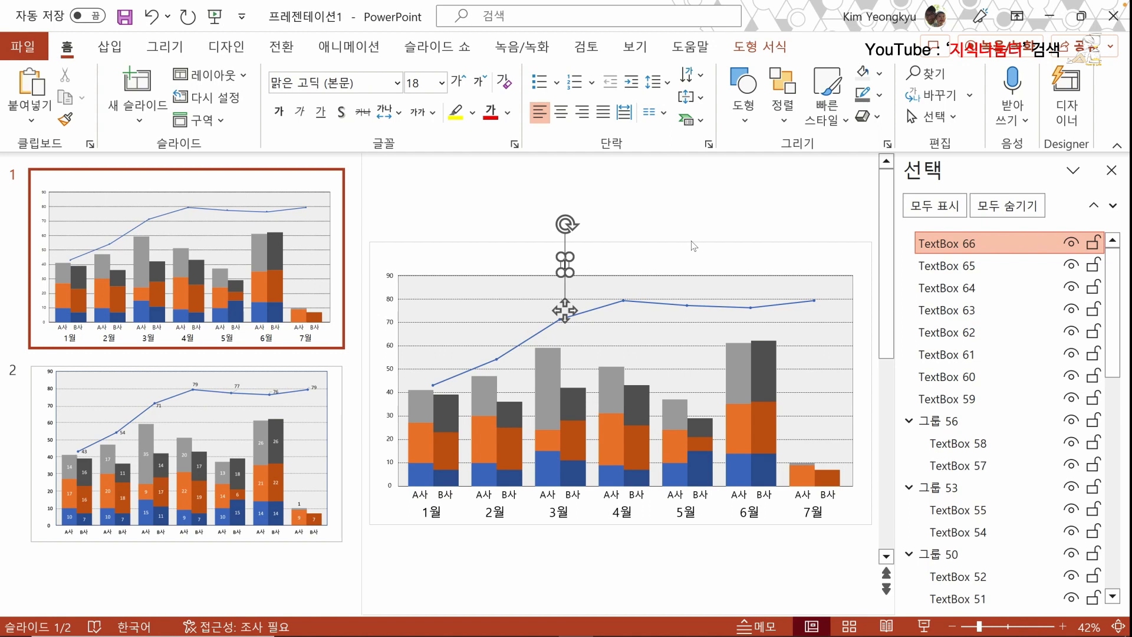
text(상반기 제품별 누적 매출액)
click(457, 82)
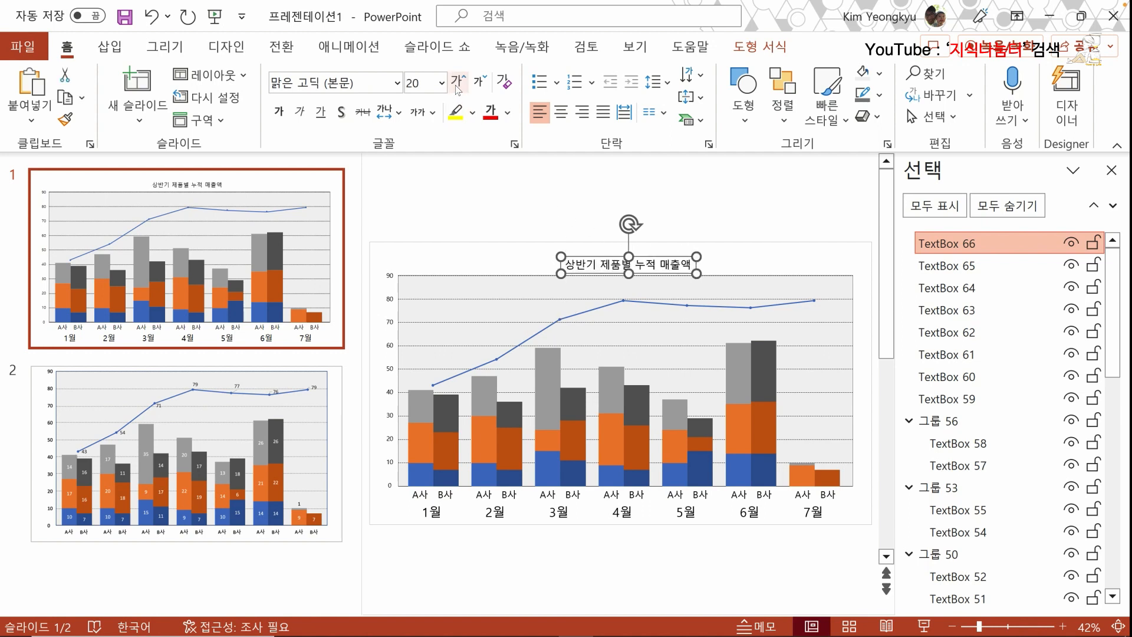
click(457, 82)
mouse_move(660, 257)
mouse_down()
mouse_move(688, 260)
mouse_move(654, 251)
mouse_up()
click(577, 225)
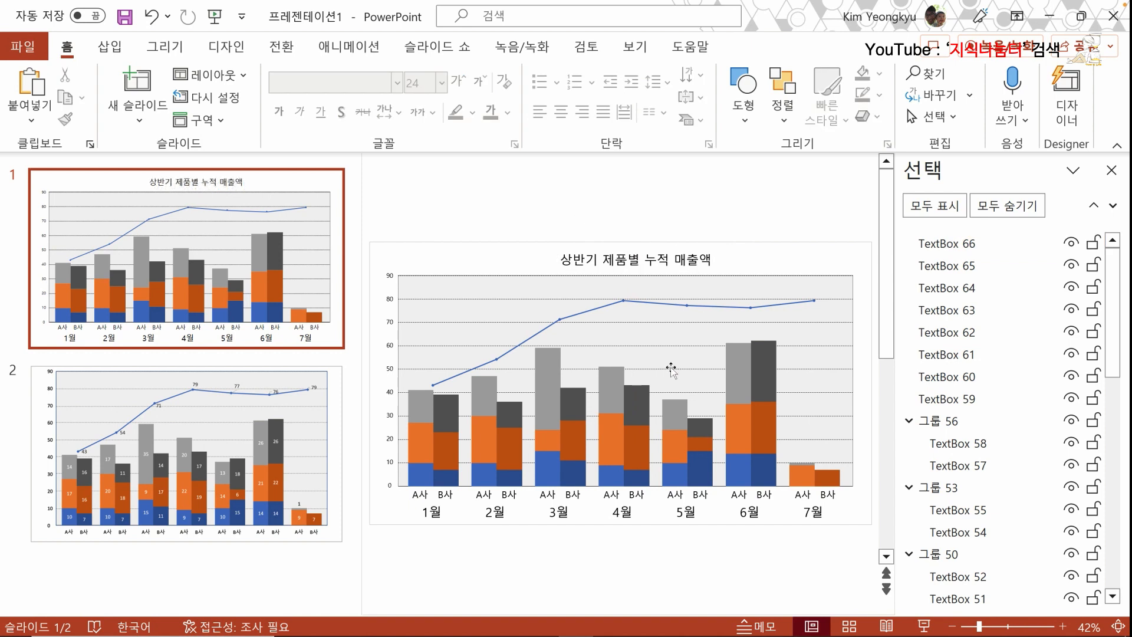
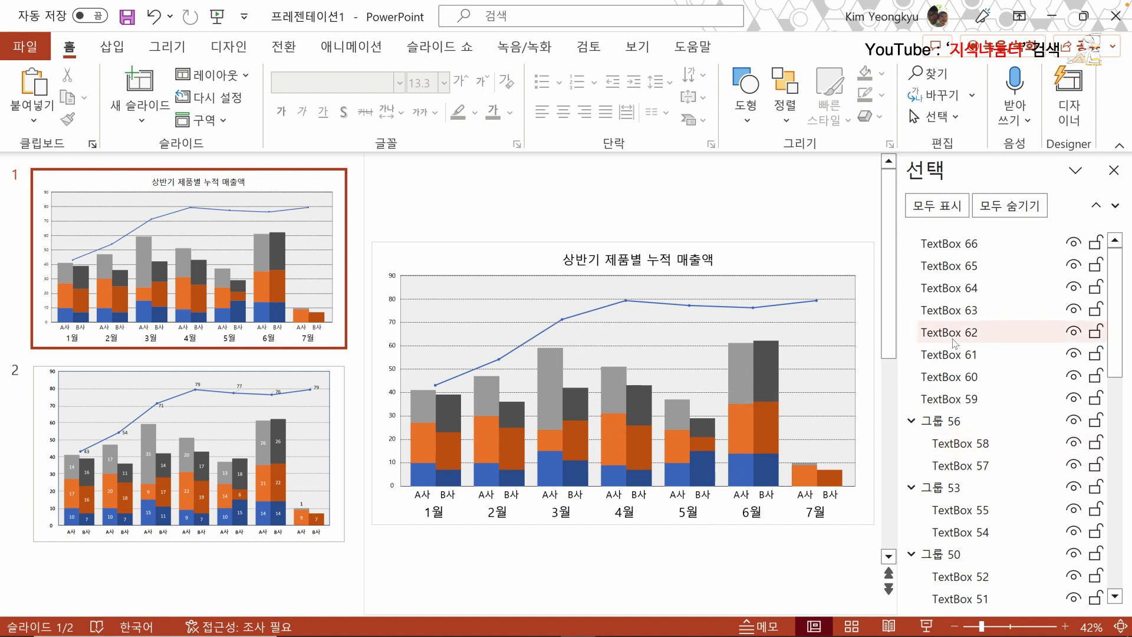
- Move 누적 차트 2, 꺾은선 차트 and 누적 차트 1 together to the front of the object order
drag(1118, 353, 1125, 560)
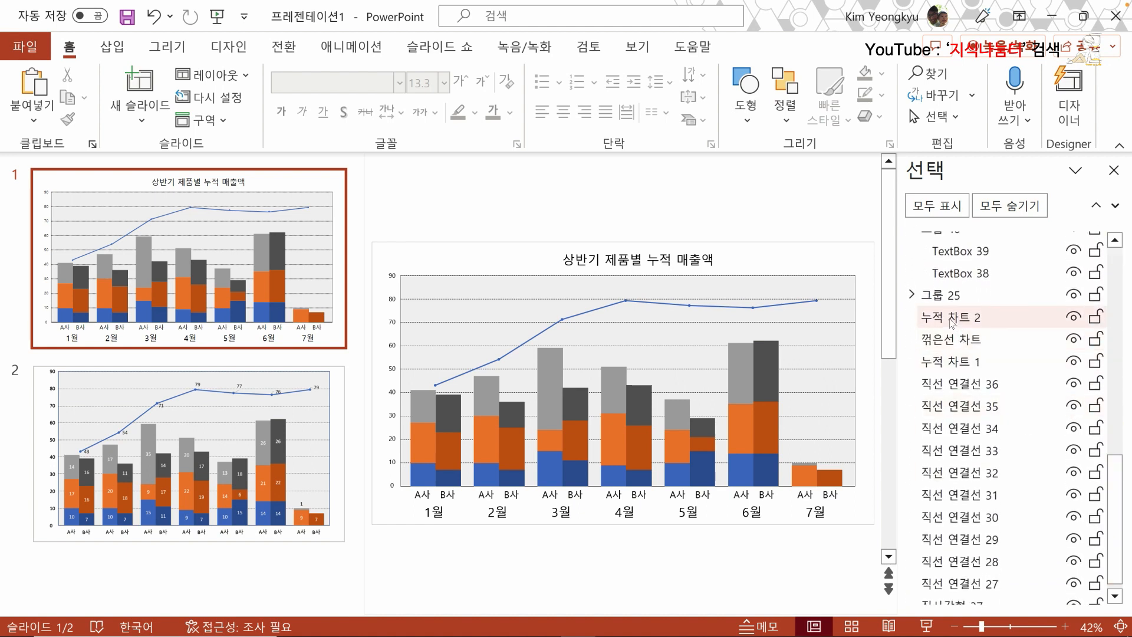
click(950, 318)
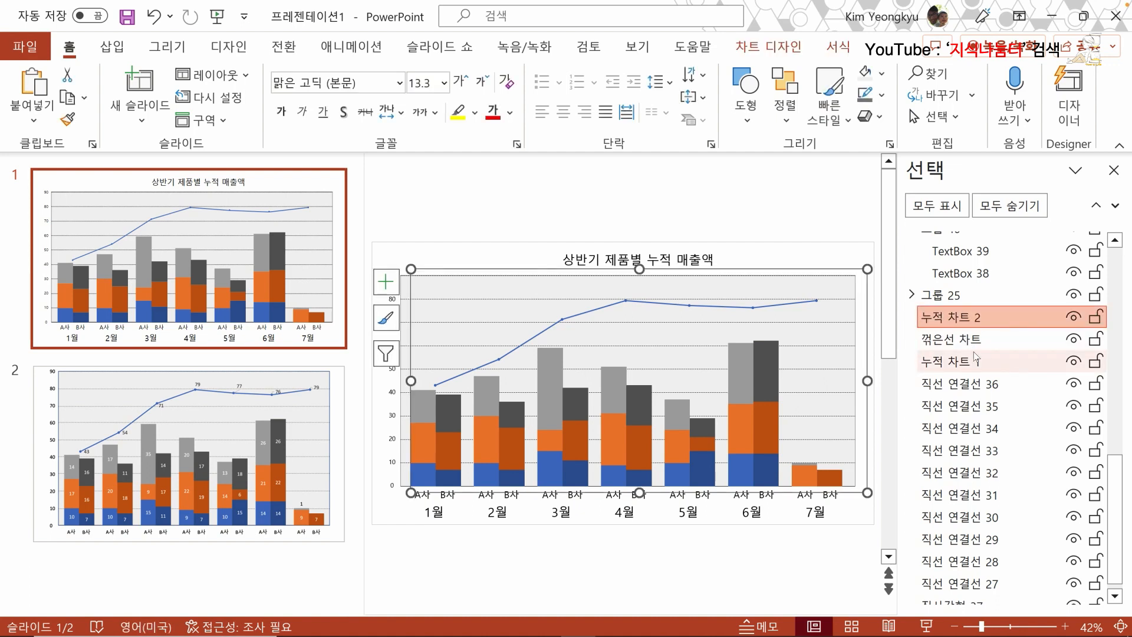
shift+click(952, 361)
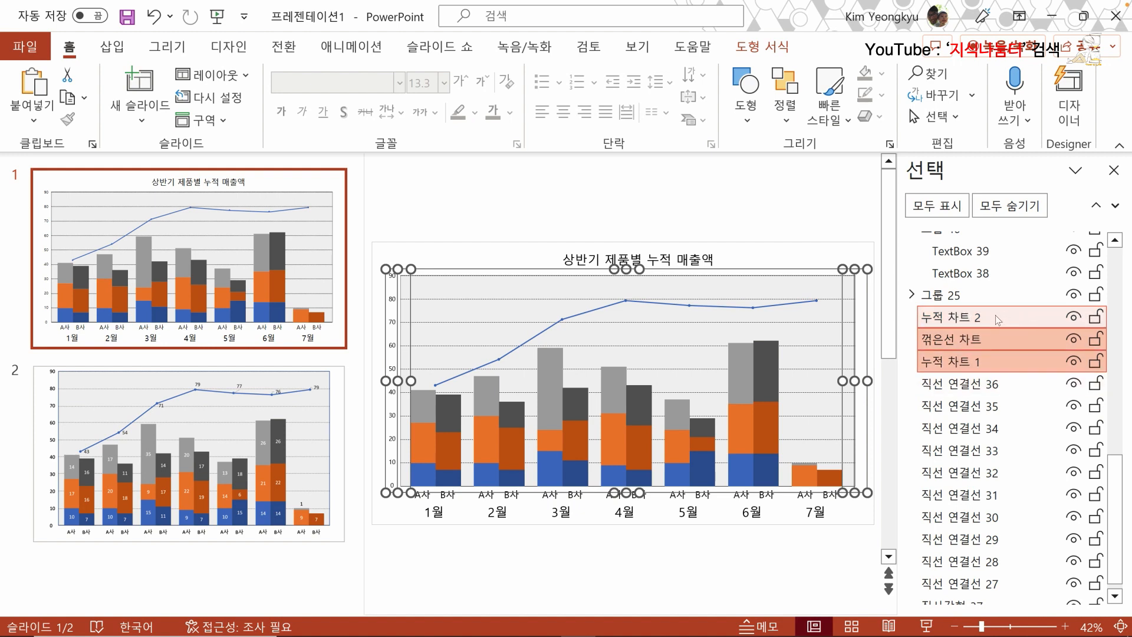
drag(993, 322, 977, 245)
drag(976, 245, 975, 247)
click(969, 244)
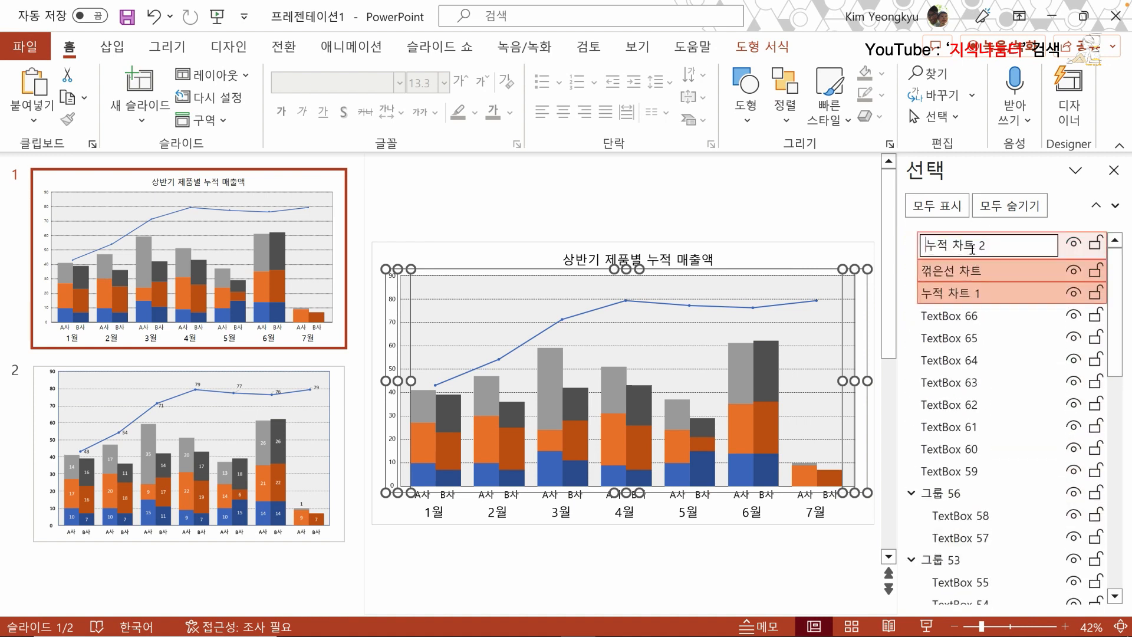
click(992, 263)
click(973, 246)
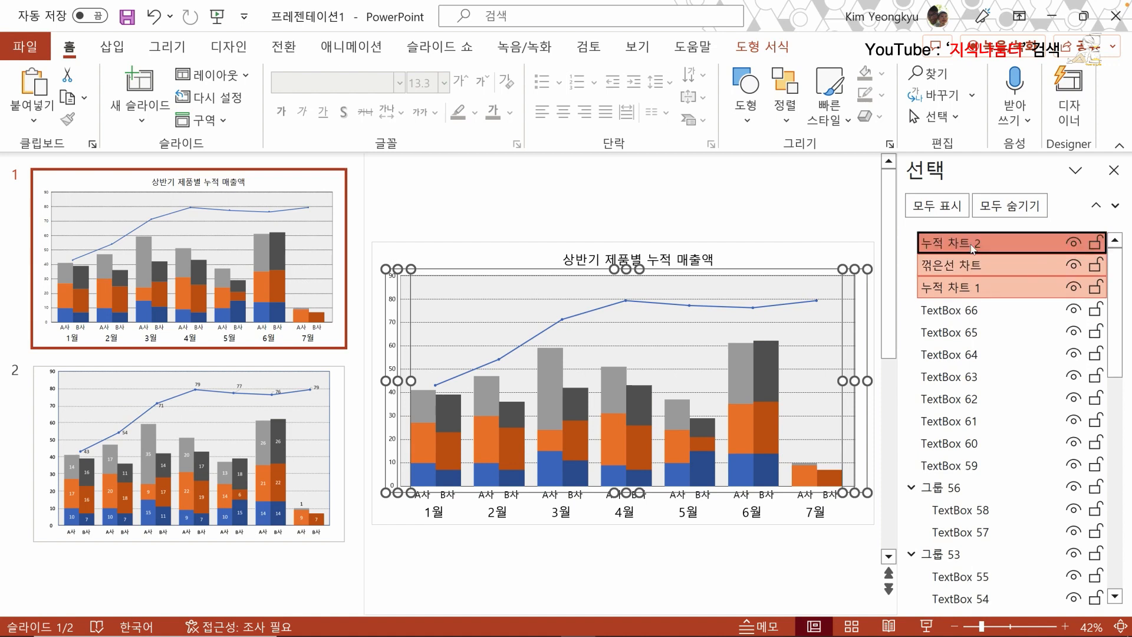
click(847, 213)
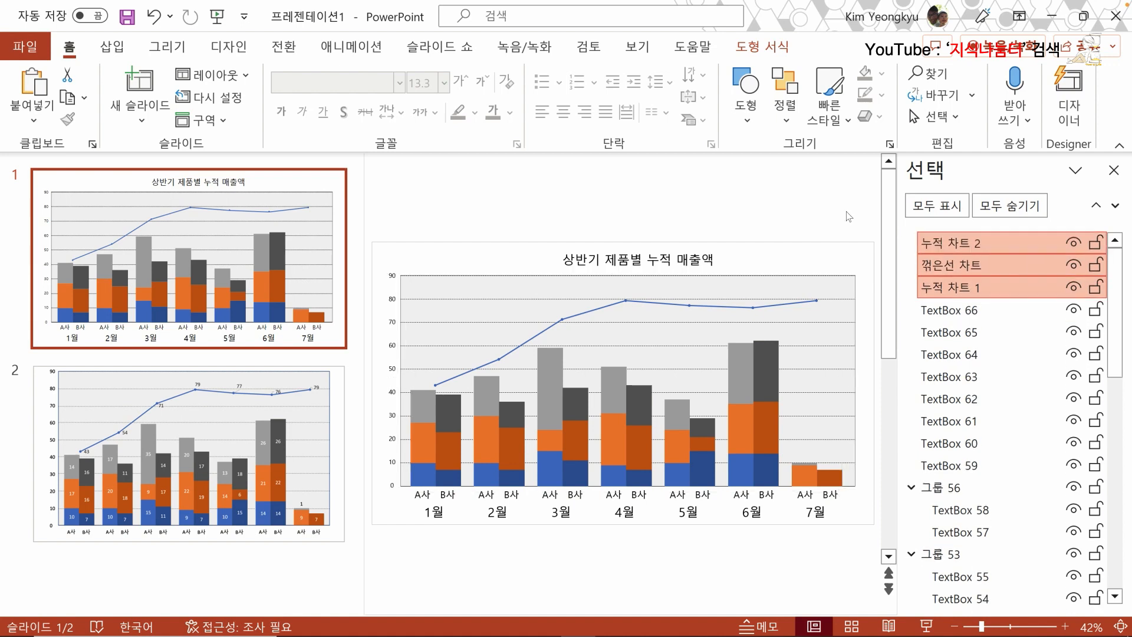
- Add centered data labels to the bars of 누적 차트 2
click(972, 245)
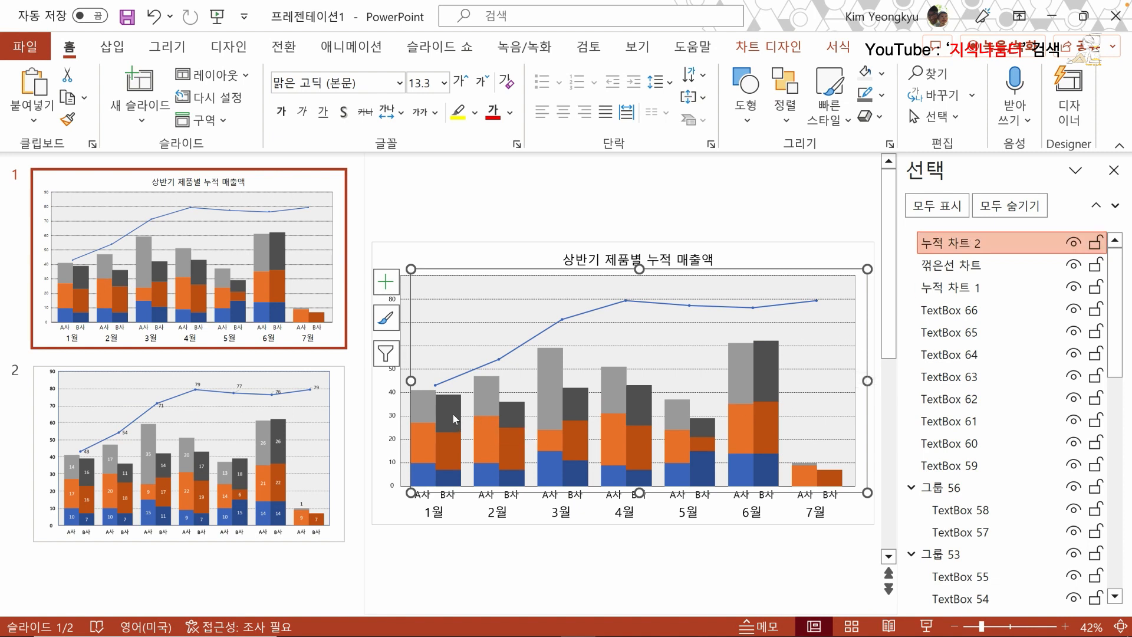
click(769, 47)
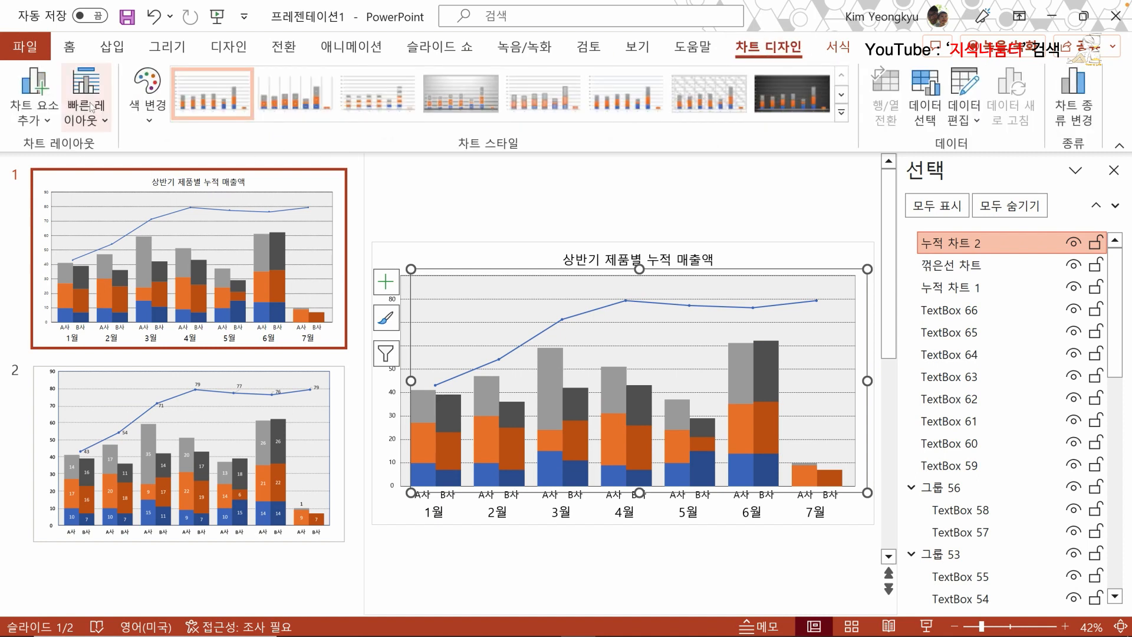
click(39, 123)
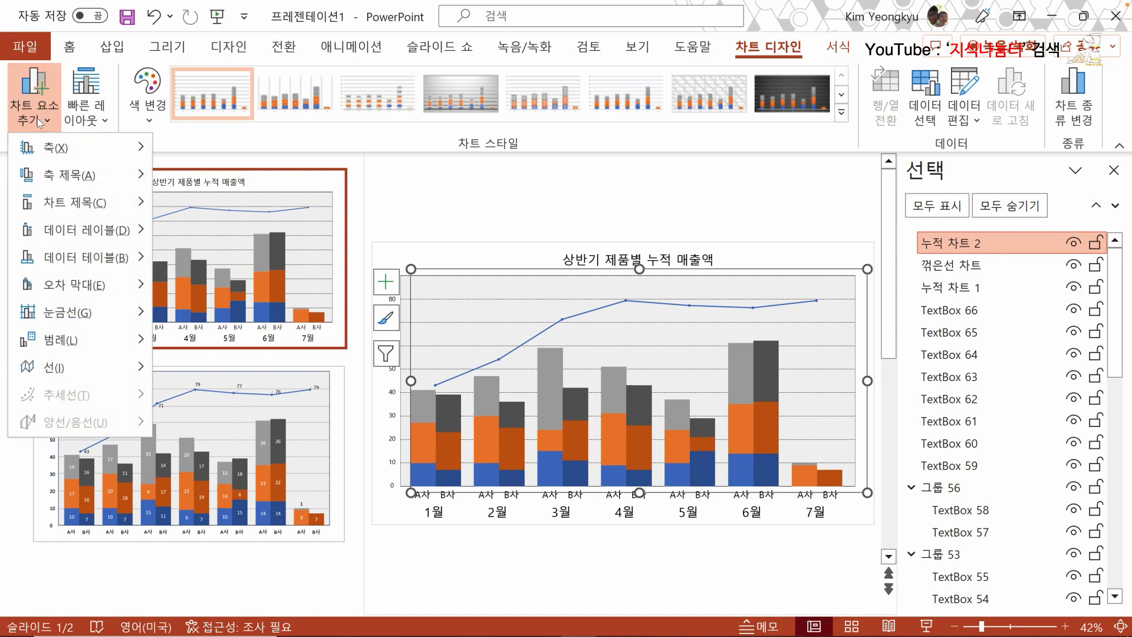
mouse_move(88, 242)
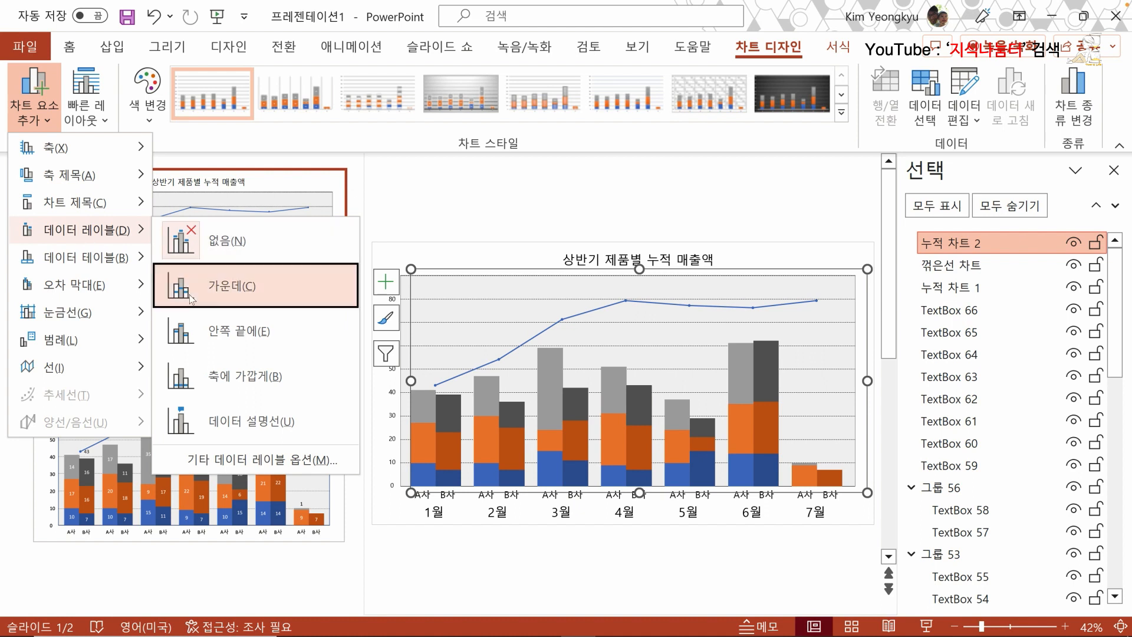
click(204, 292)
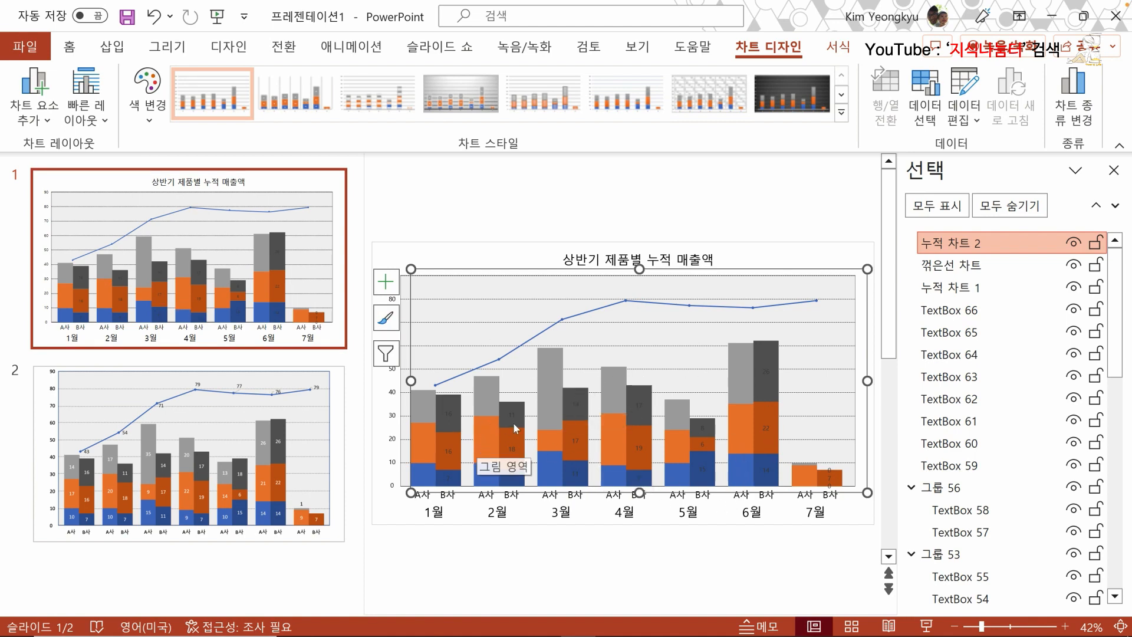
- Format the dark gray series labels of 누적 차트 2 as 14 pt white and delete that series' zero label at 7월
click(448, 416)
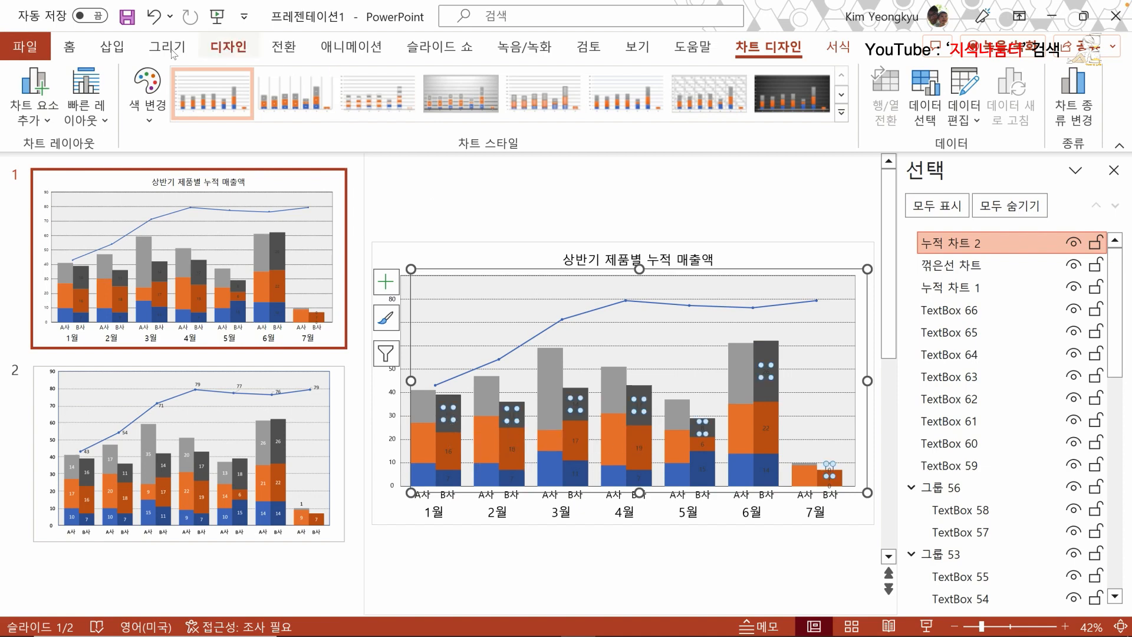
click(70, 47)
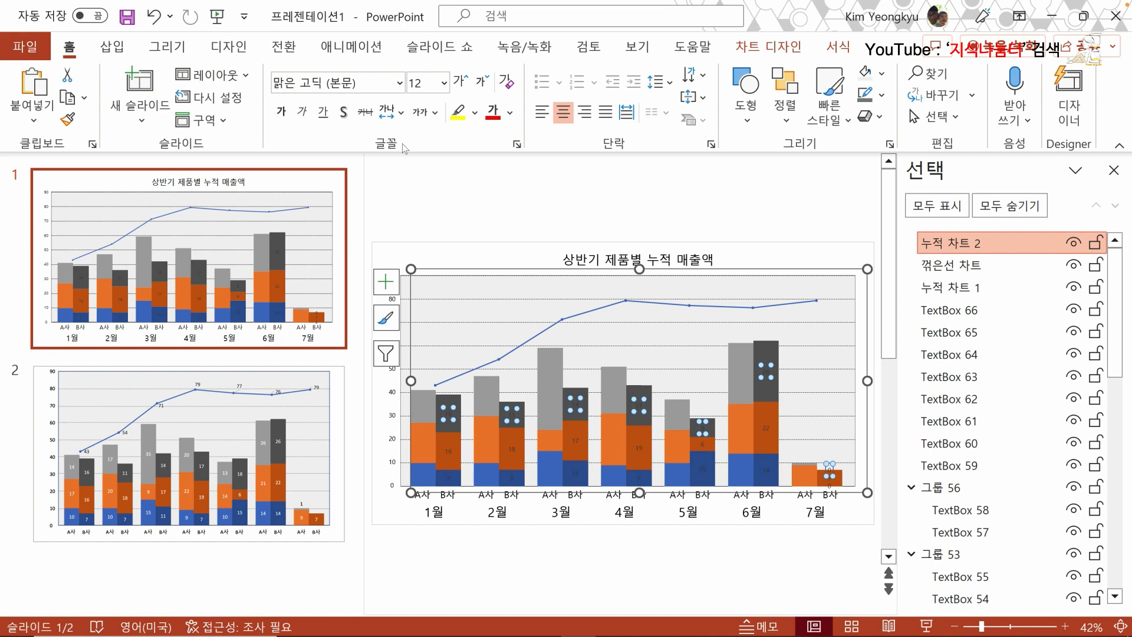
click(464, 86)
click(464, 86)
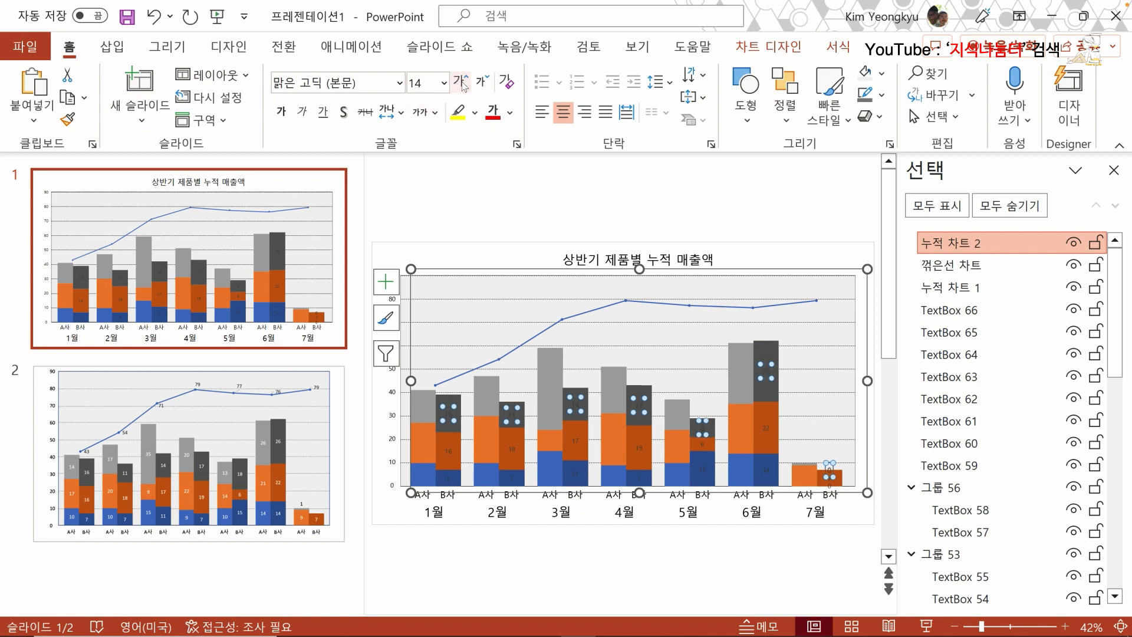
click(510, 114)
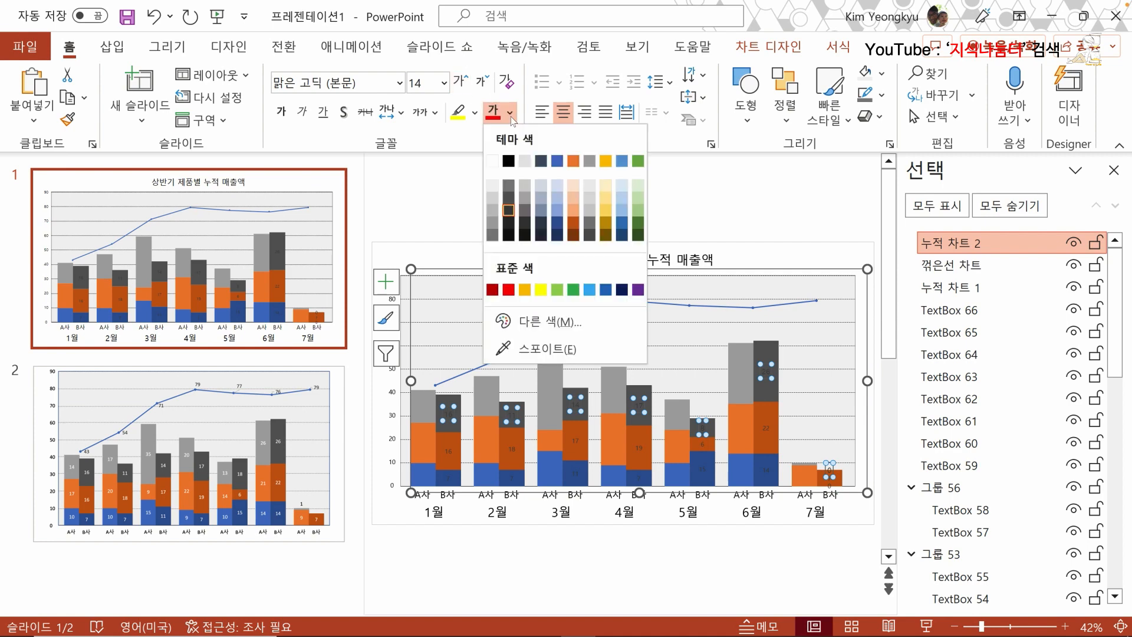
click(493, 160)
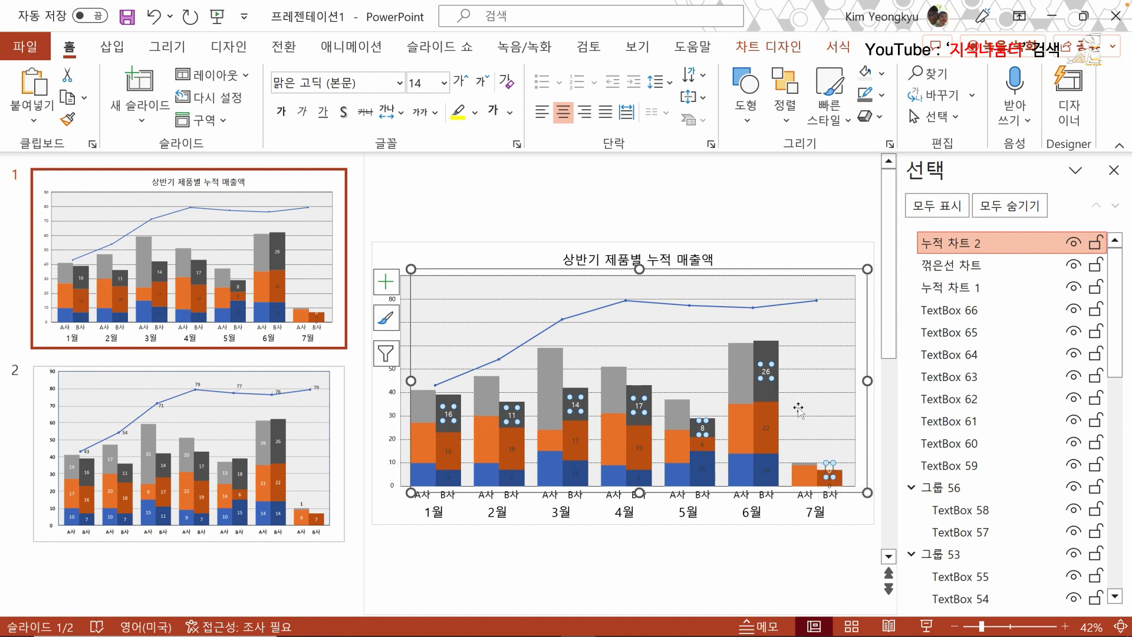
click(828, 466)
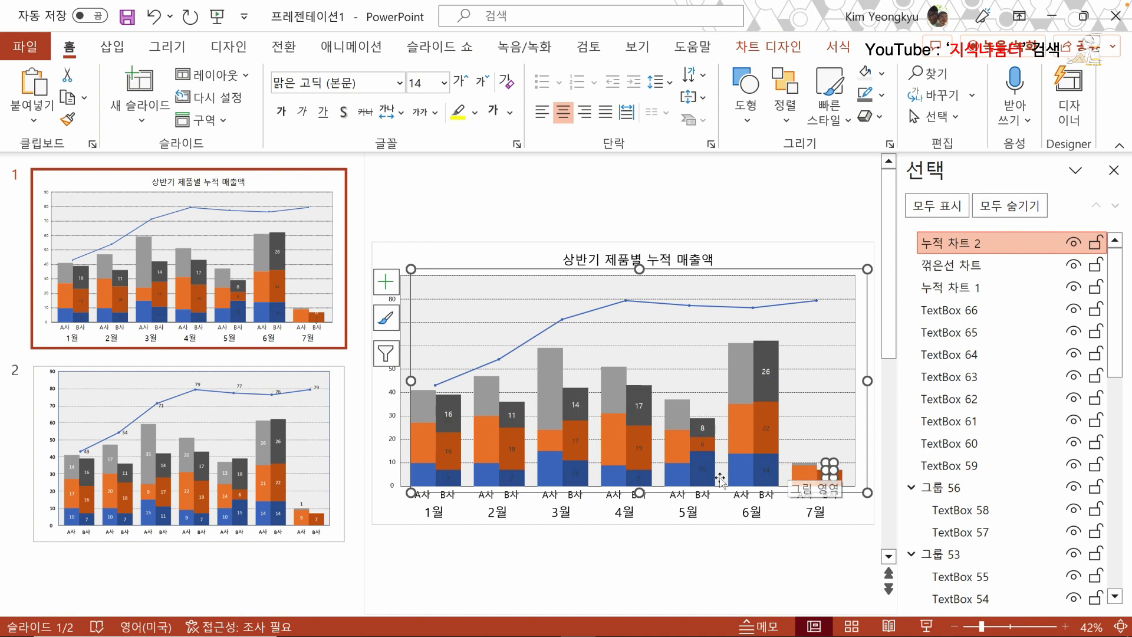
click(800, 517)
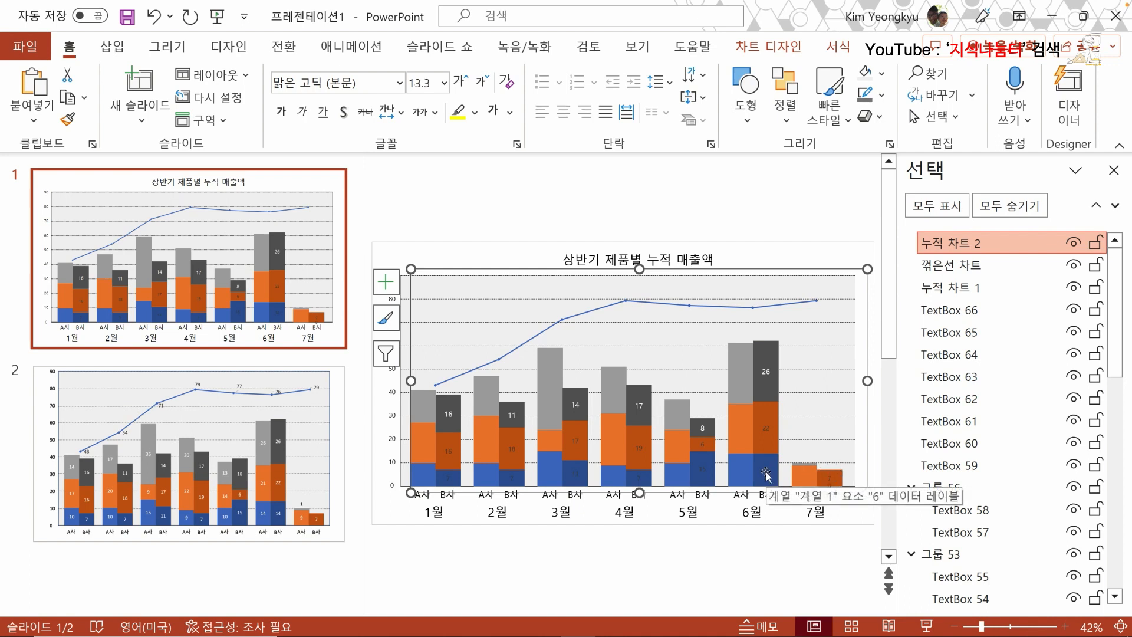
- Make the orange and blue series labels of 누적 차트 2 white at 14 pt and delete the blue series' zero label at 7월
click(448, 451)
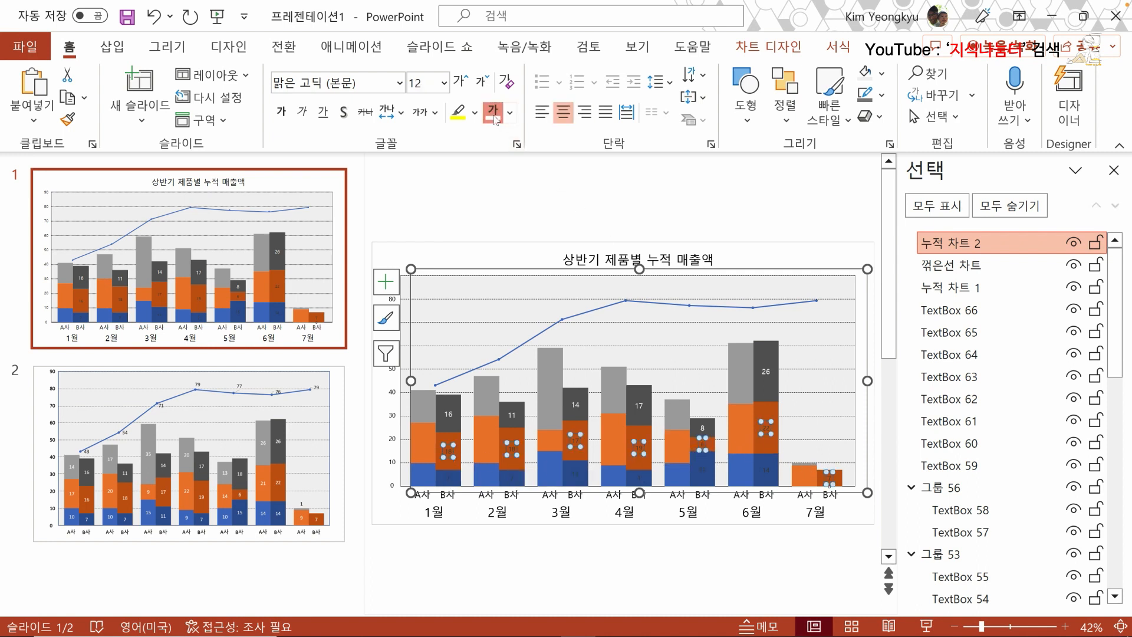
click(461, 87)
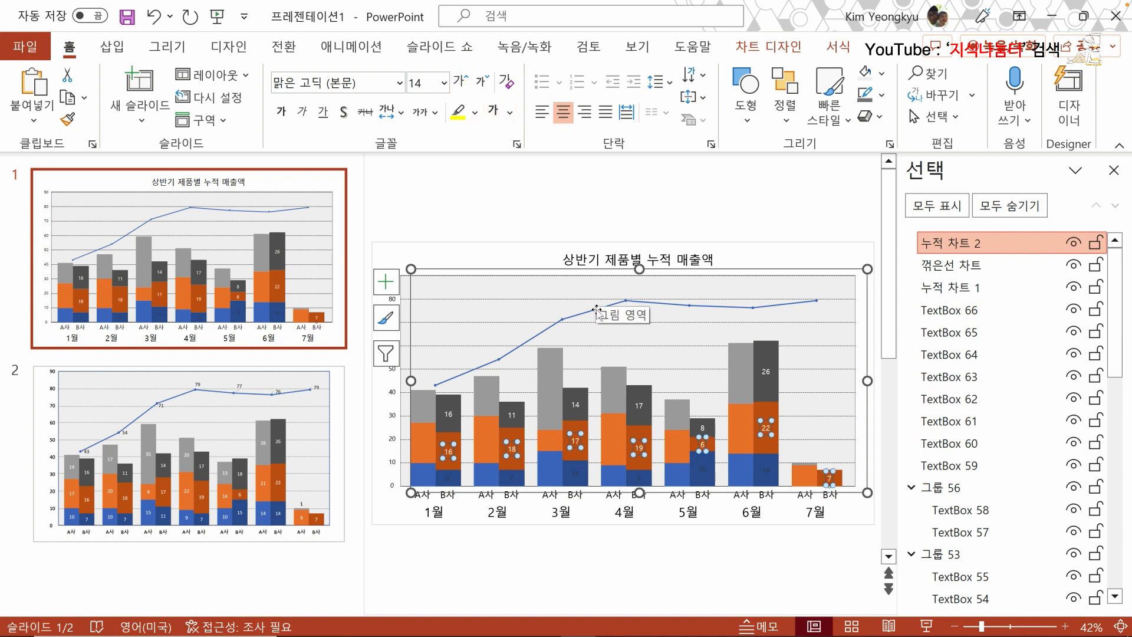
click(447, 476)
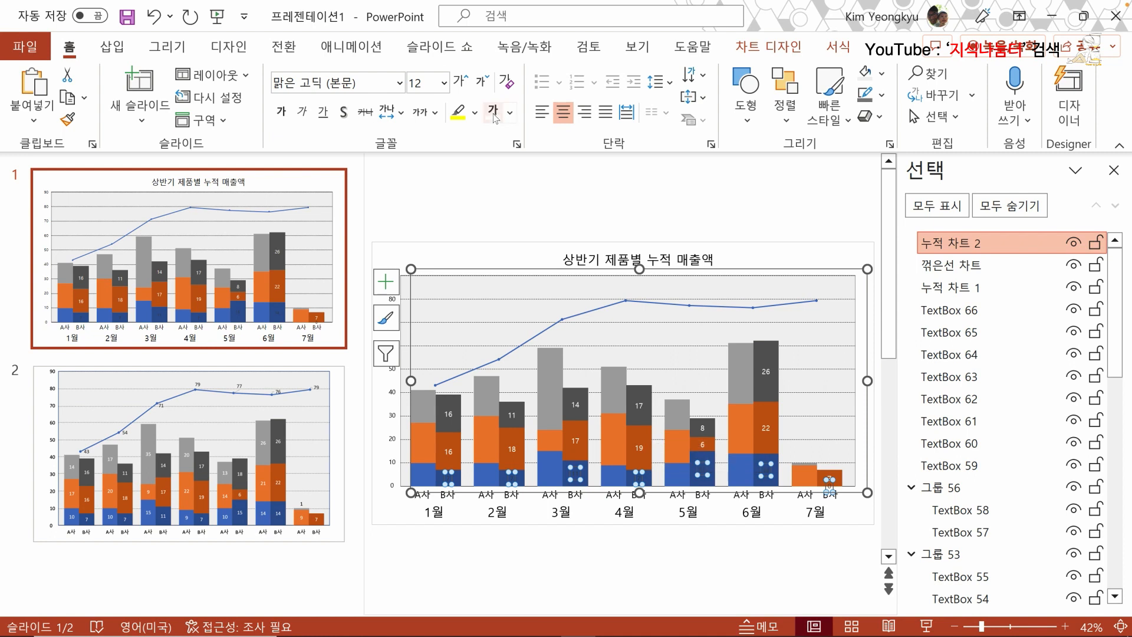
click(459, 83)
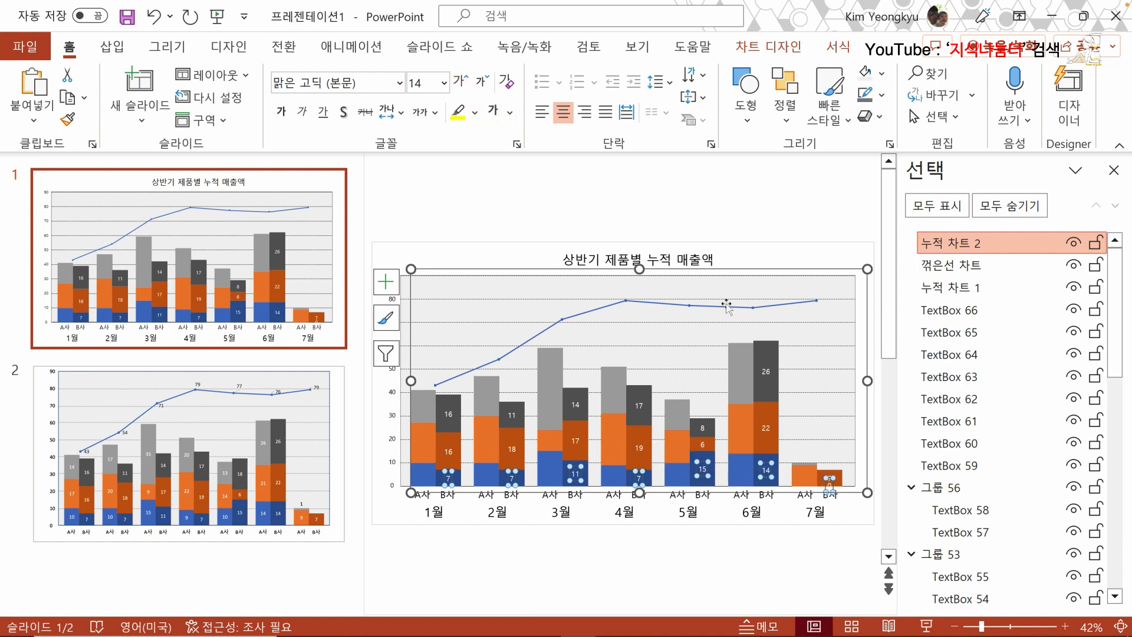
click(835, 481)
key(Escape)
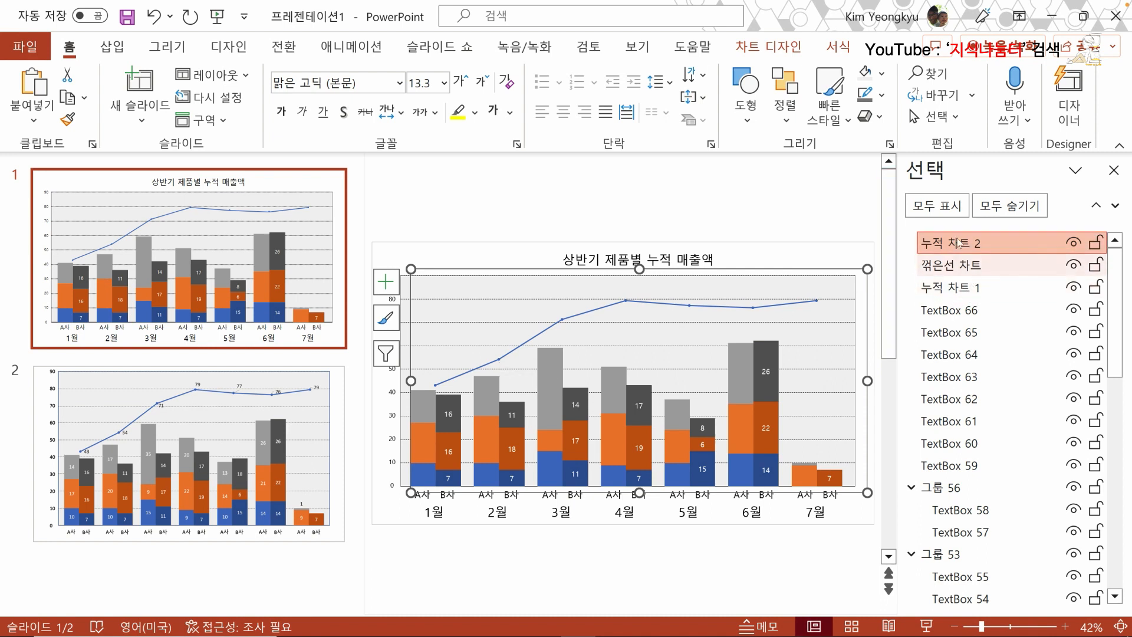
- Move 누적 차트 1 to the front of the object order and add centered data labels to its bars
click(979, 289)
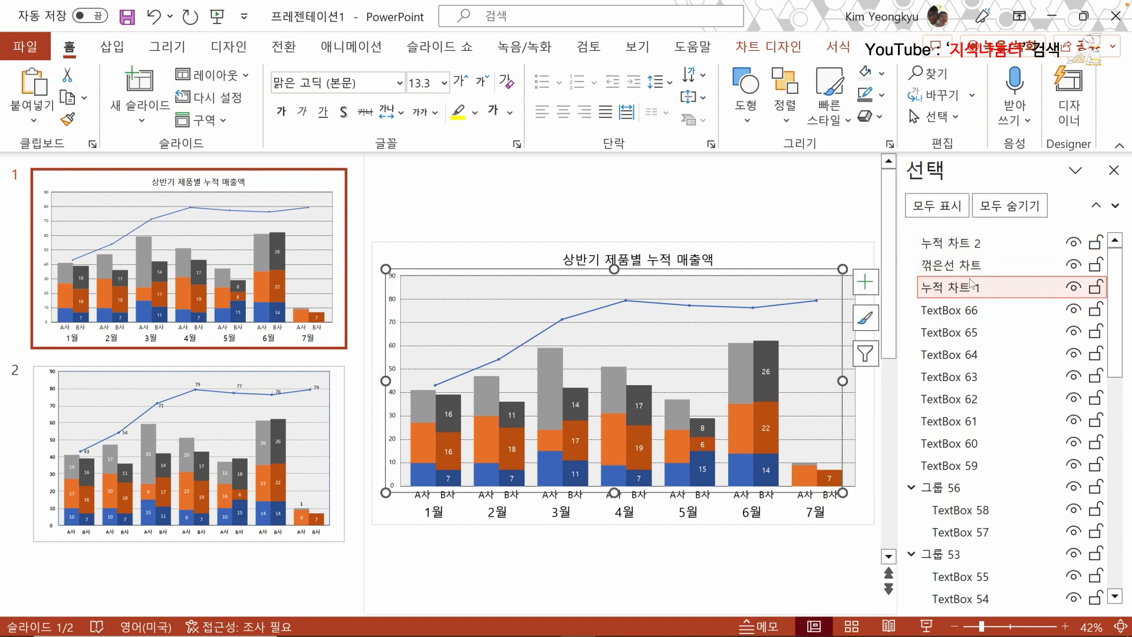
drag(970, 288, 973, 248)
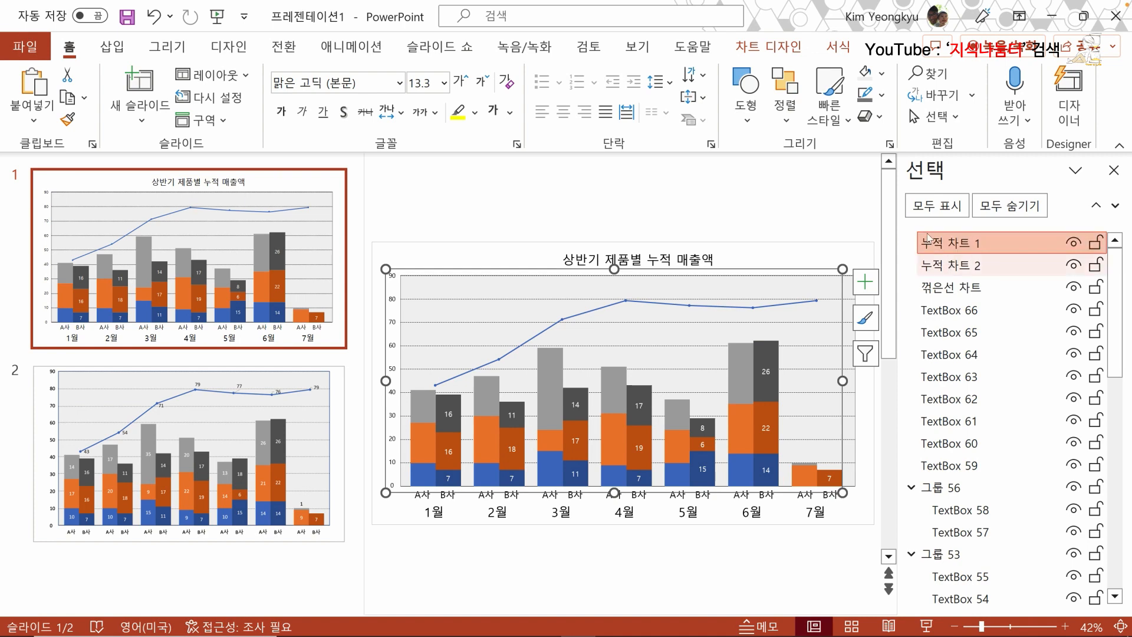
click(784, 56)
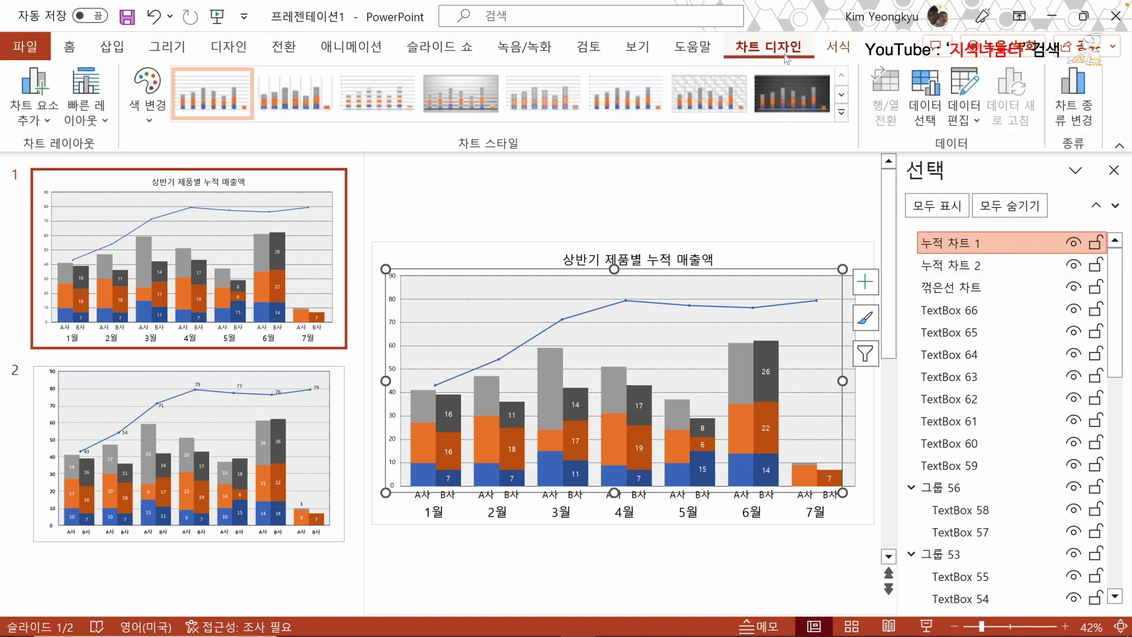
click(48, 121)
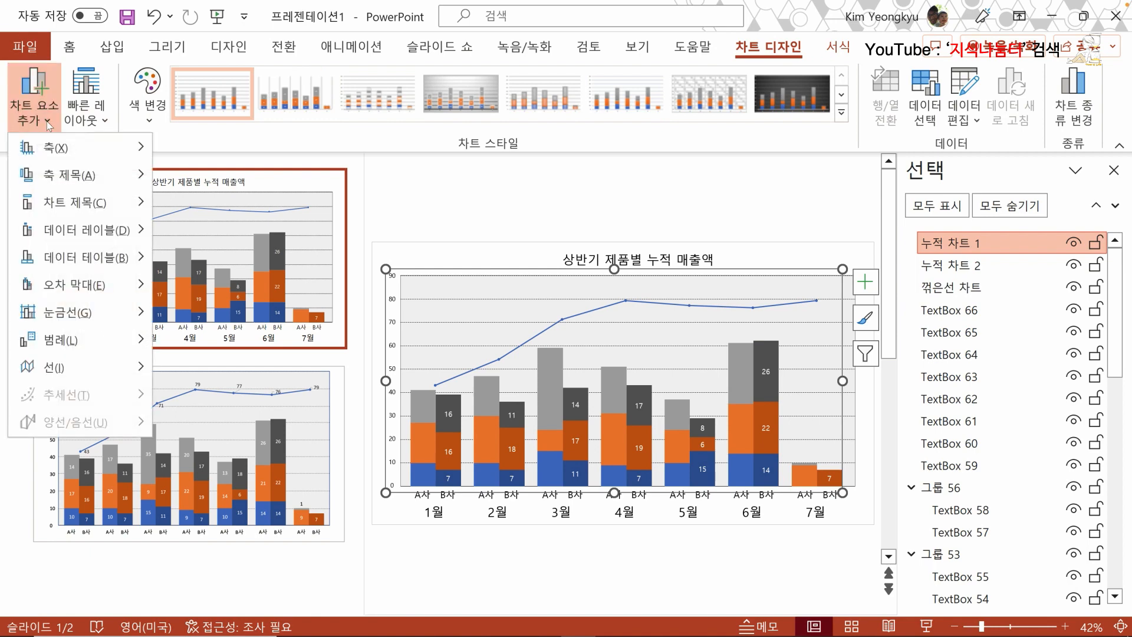
mouse_move(95, 227)
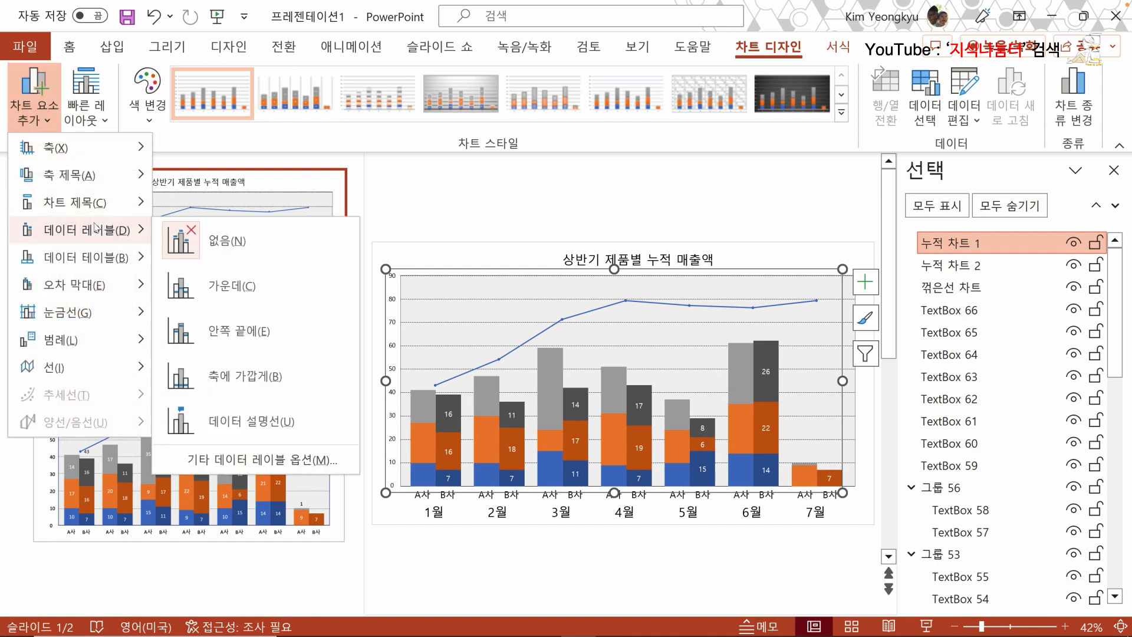
click(218, 286)
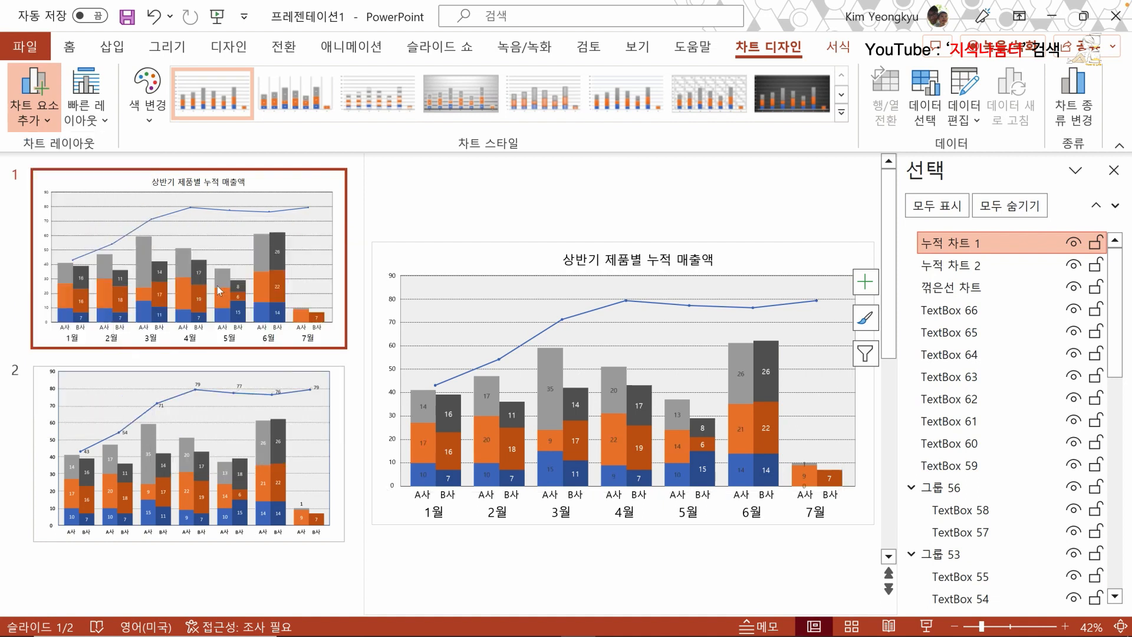
- Format the light gray series labels of 누적 차트 1 as 14 pt white
click(424, 409)
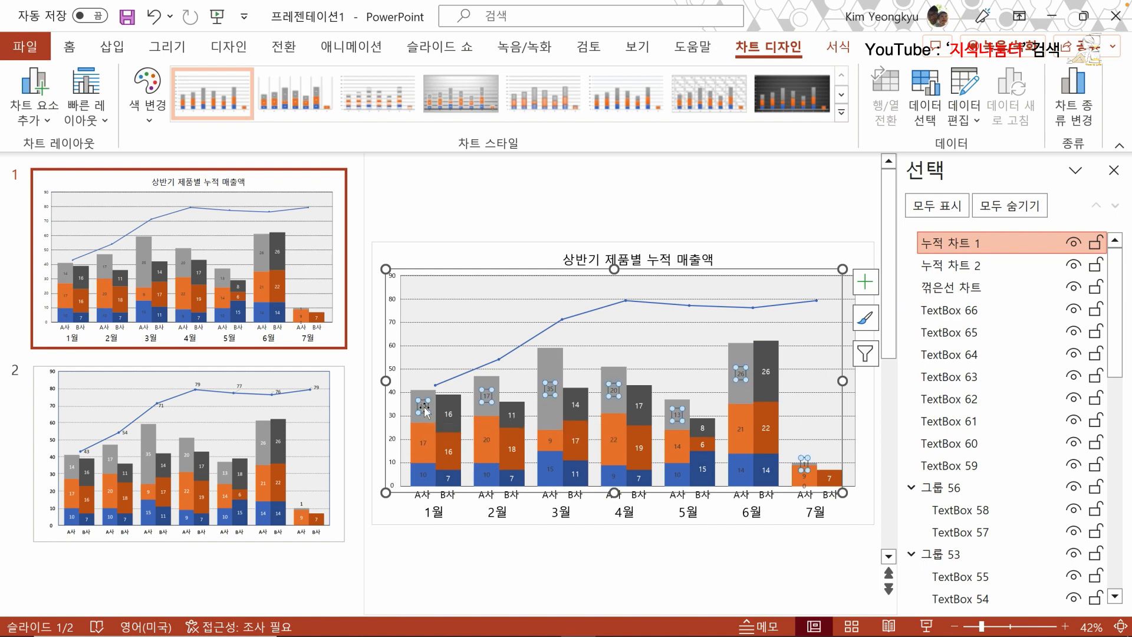
click(69, 47)
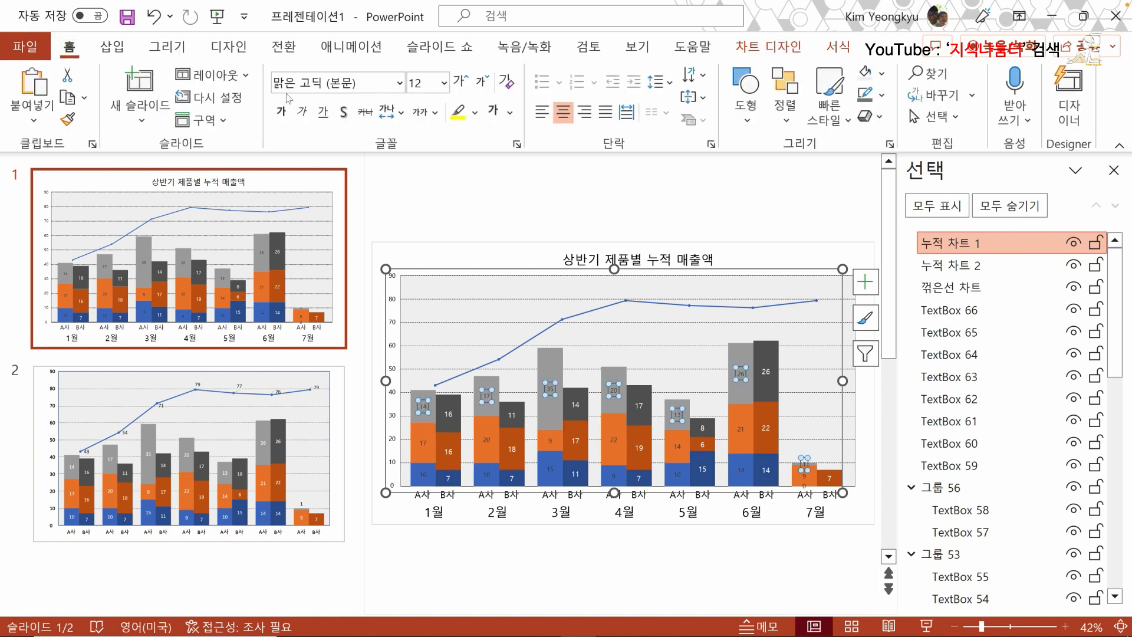
click(493, 110)
click(460, 81)
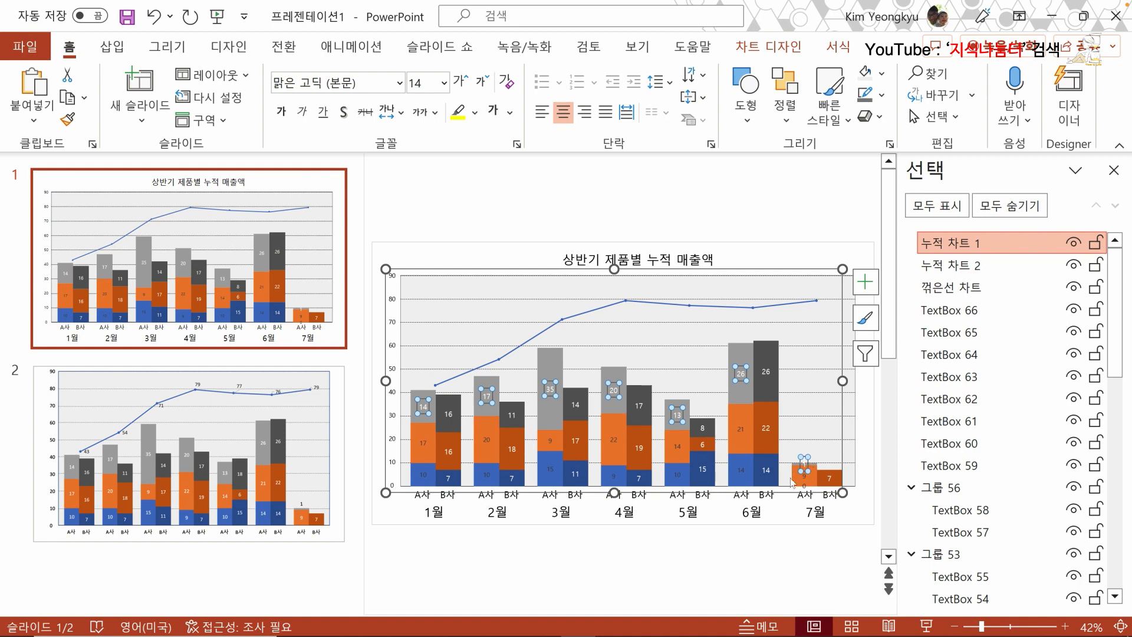
- Move the light gray series' 7월 label above its bar in 누적 차트 1 and color it black
click(811, 466)
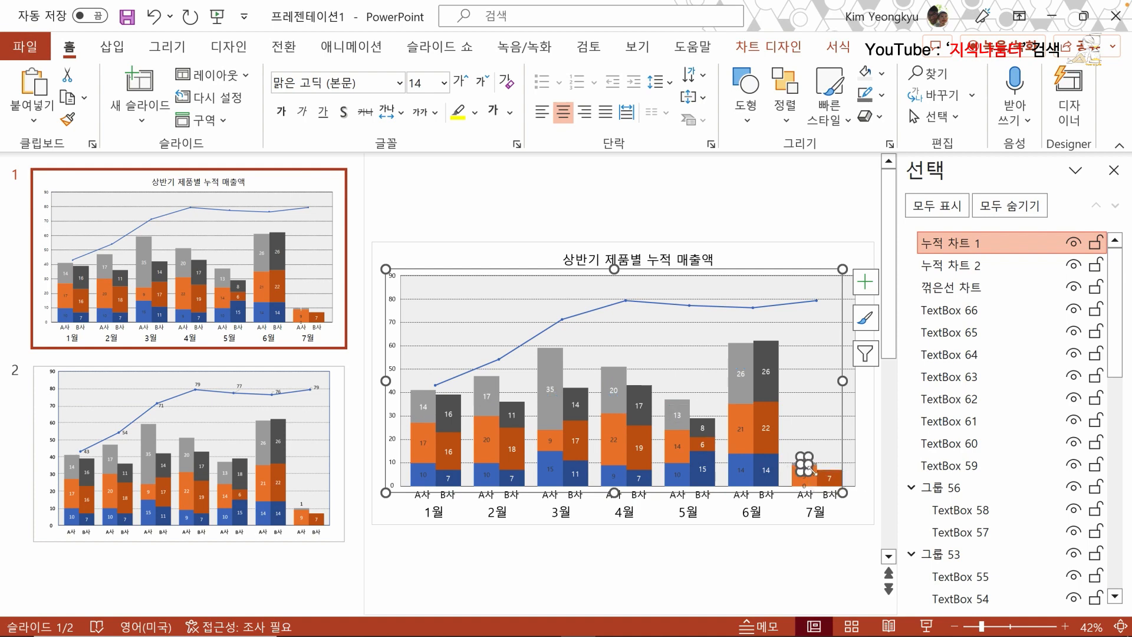
key(ctrl+z)
drag(801, 457, 818, 448)
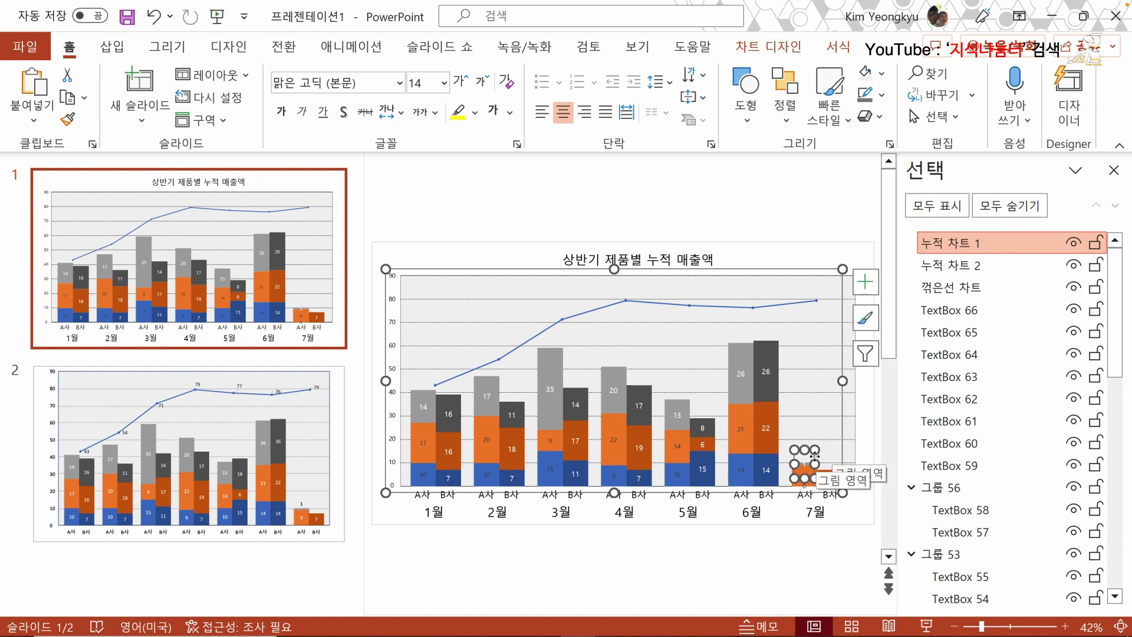
drag(814, 456, 816, 444)
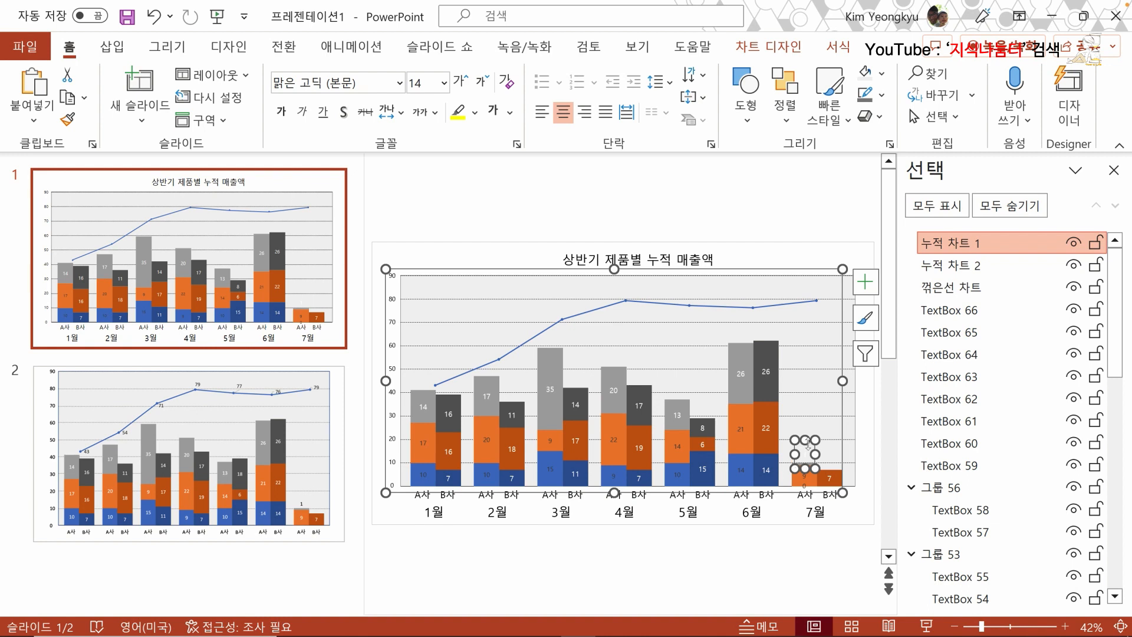
click(510, 112)
click(508, 161)
- Format the orange series labels of 누적 차트 1 as 14 pt white
click(422, 442)
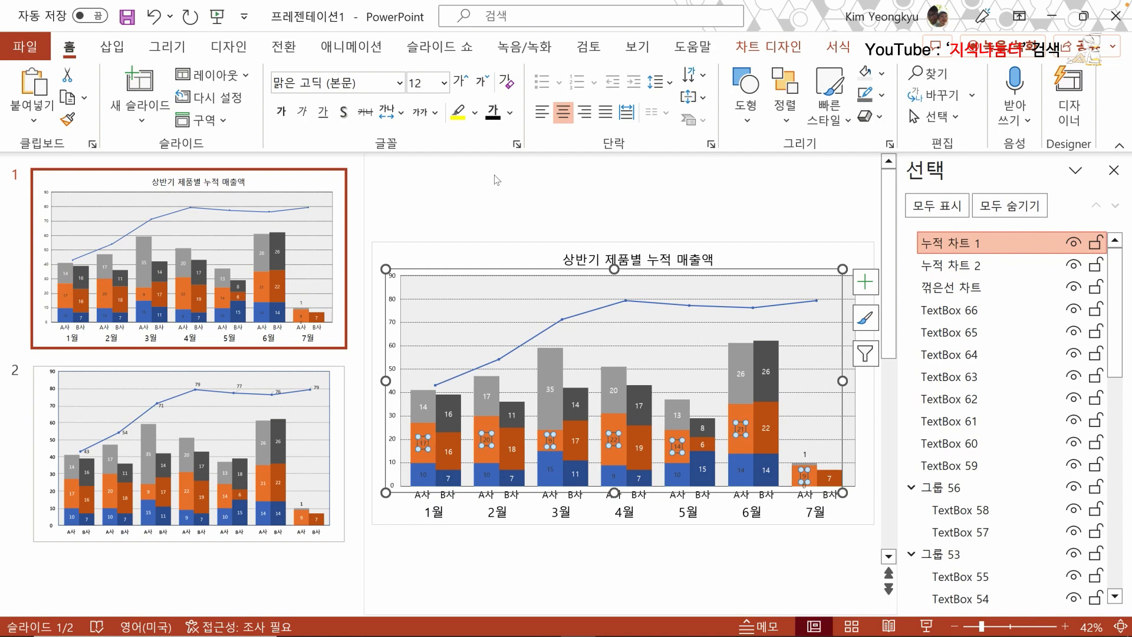
click(510, 113)
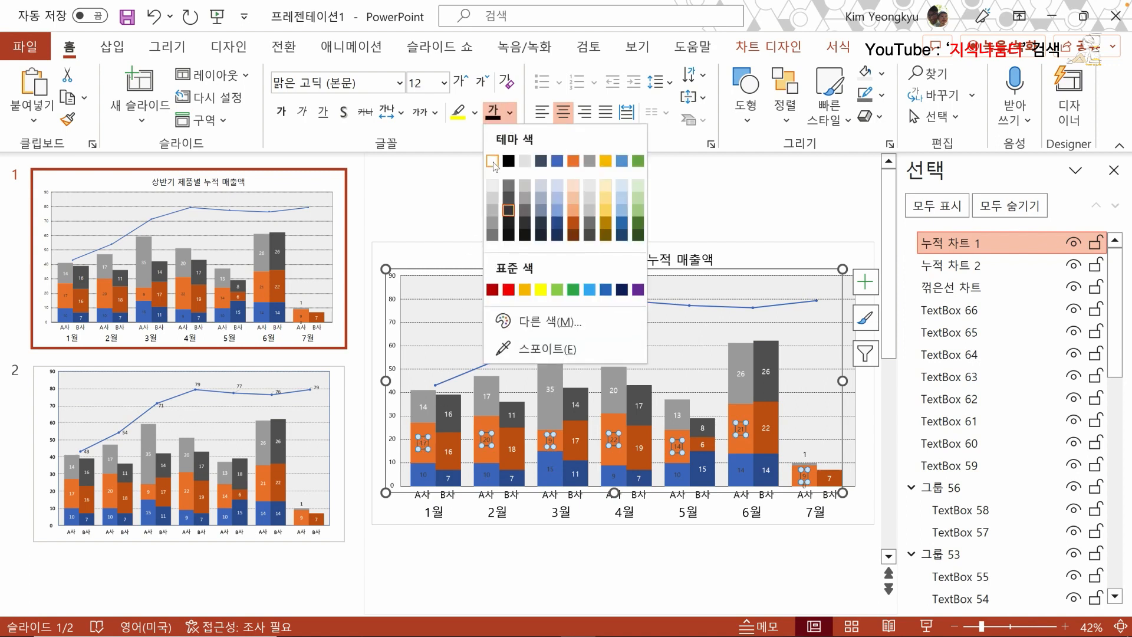
click(493, 161)
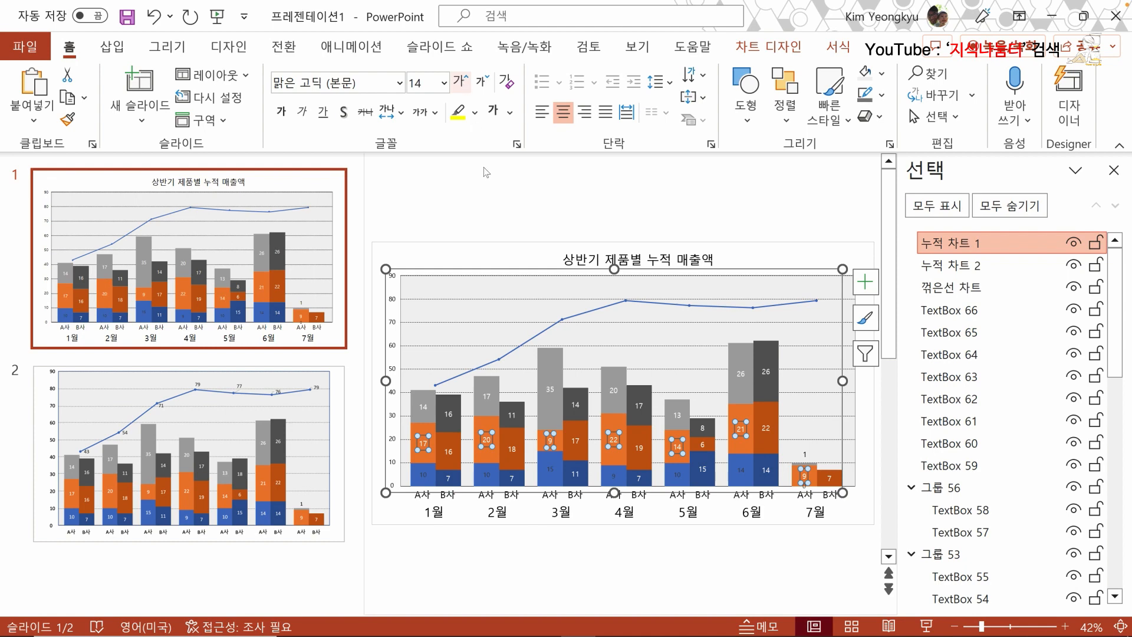
- Format the blue series labels of 누적 차트 1 as 14 pt white and delete that series' zero label at 7월
click(423, 475)
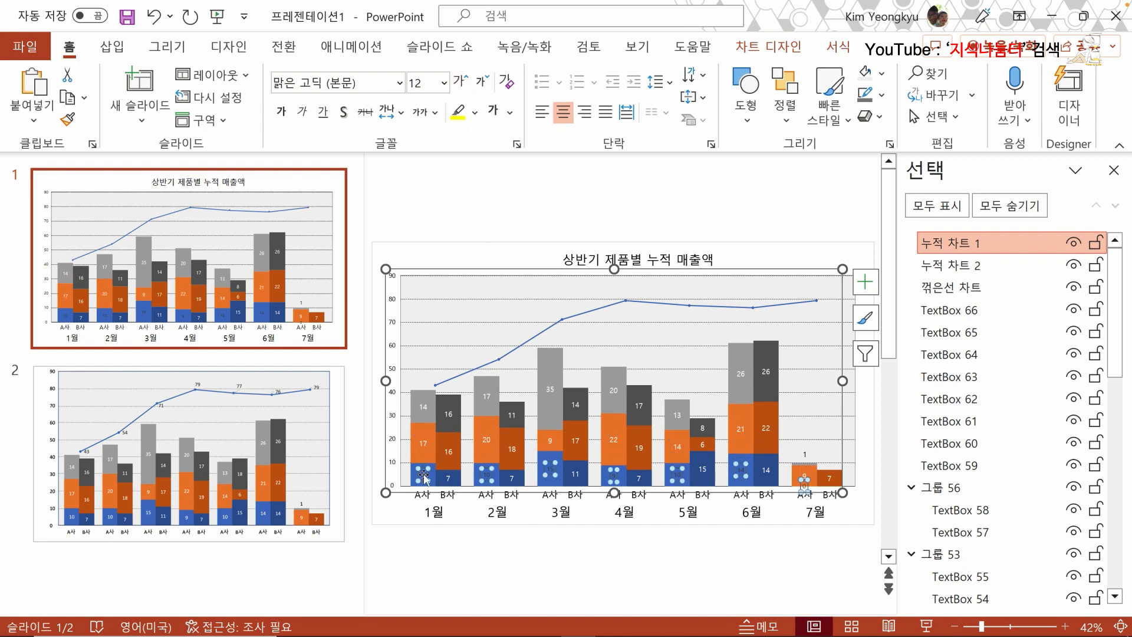
click(421, 473)
click(423, 473)
click(464, 83)
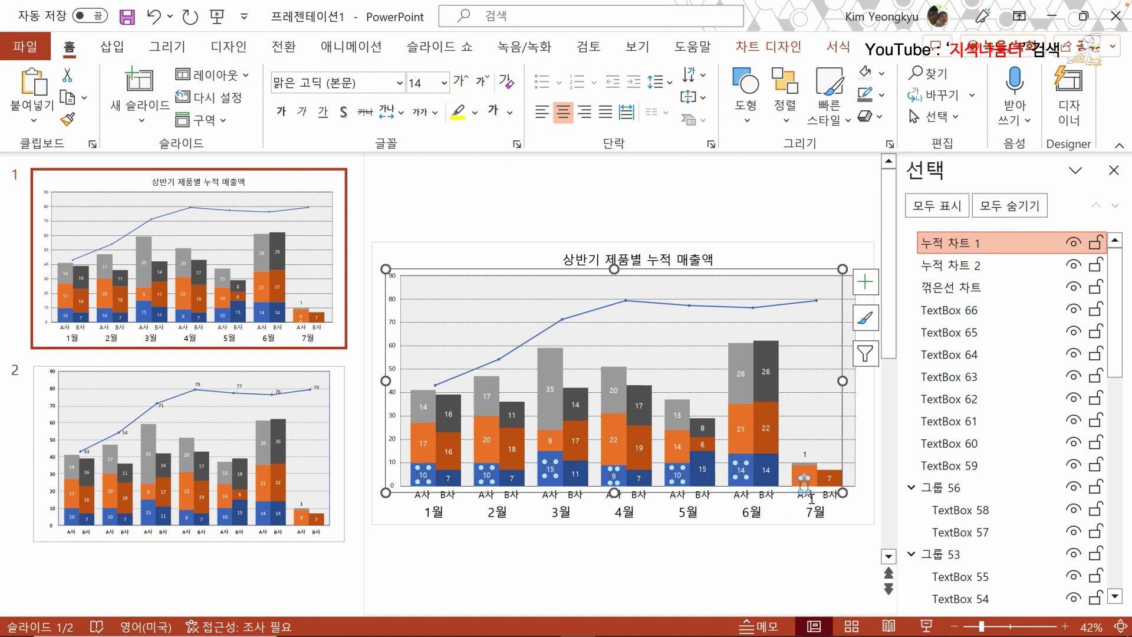
click(802, 481)
click(825, 498)
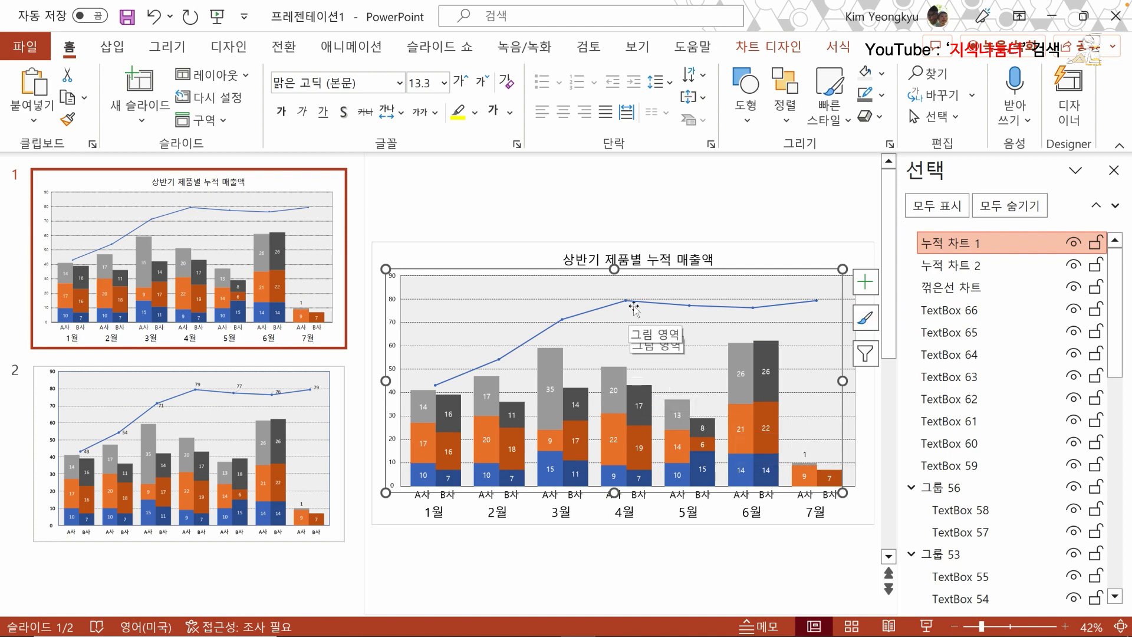
- Cut the line chart 꺾은선 차트 and paste it back so it sits in front of both stacked charts
click(958, 290)
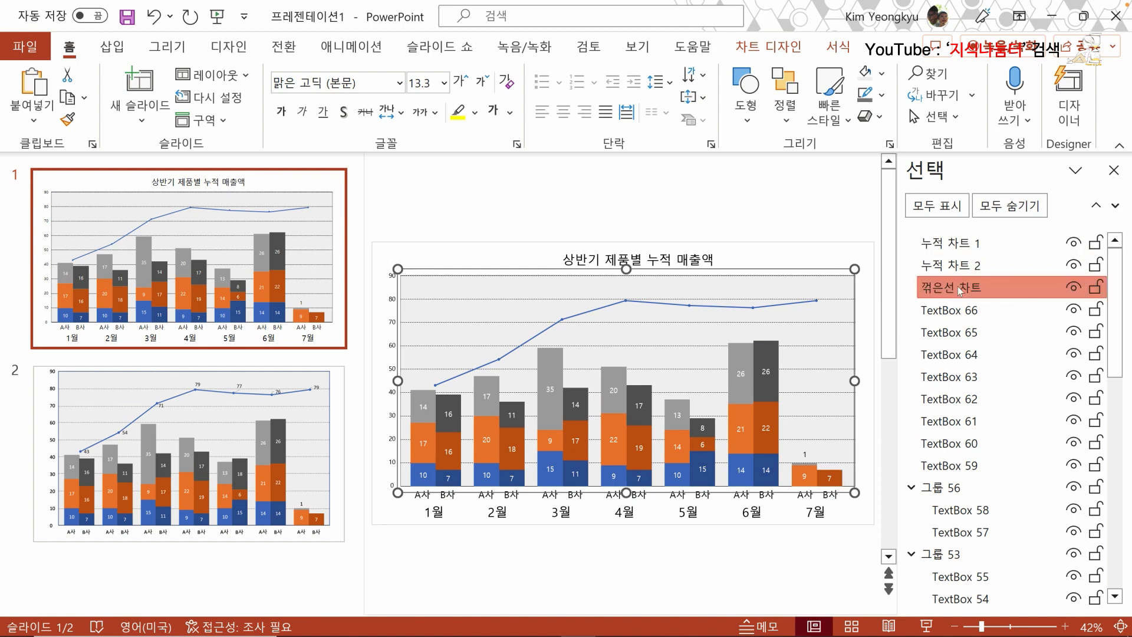
key(Delete)
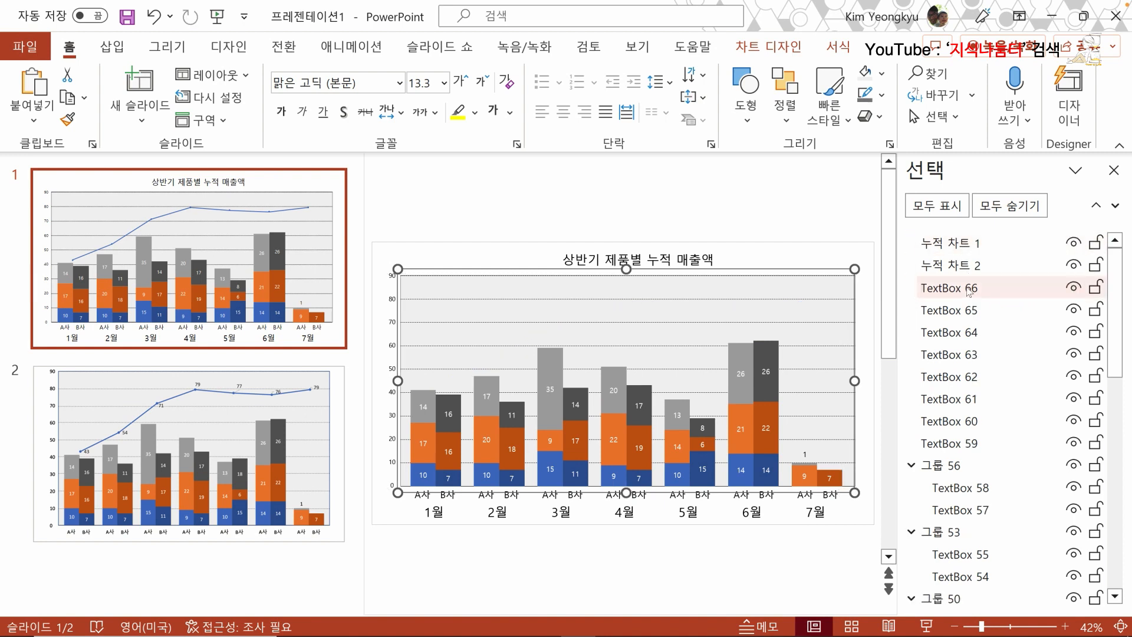
click(964, 292)
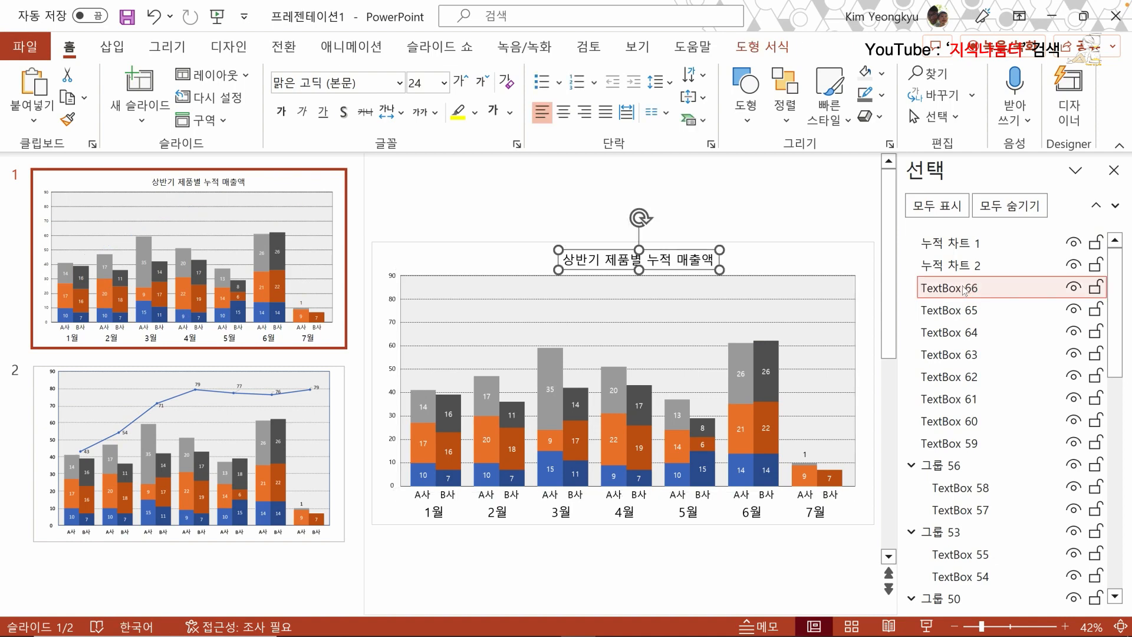
key(ctrl+z)
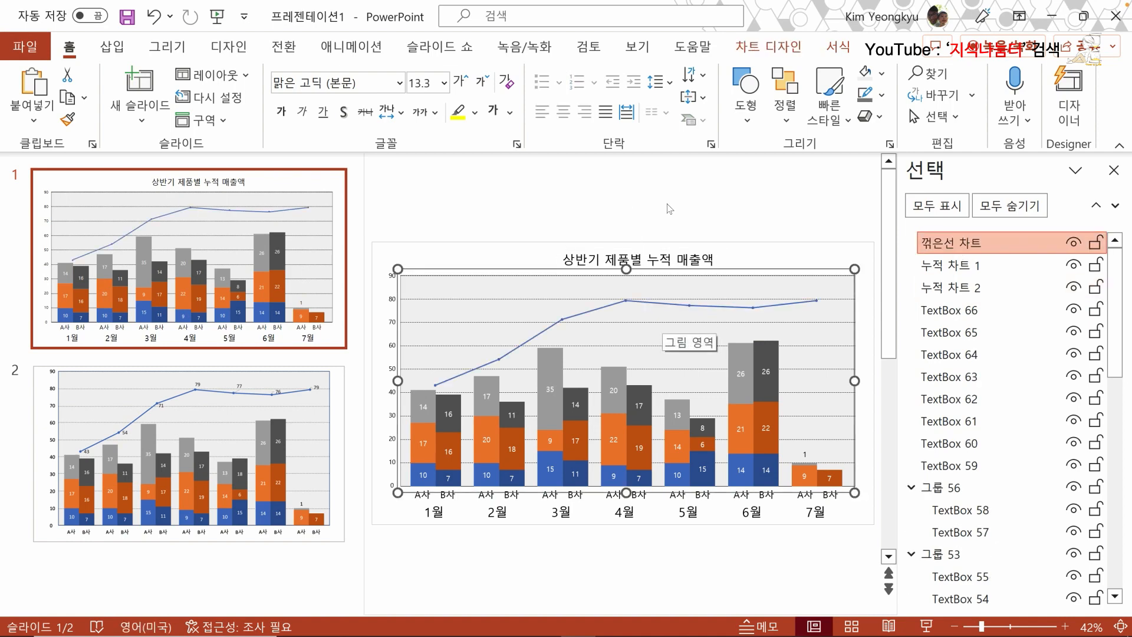
- Add data labels above the points of the line chart 꺾은선 차트
click(769, 47)
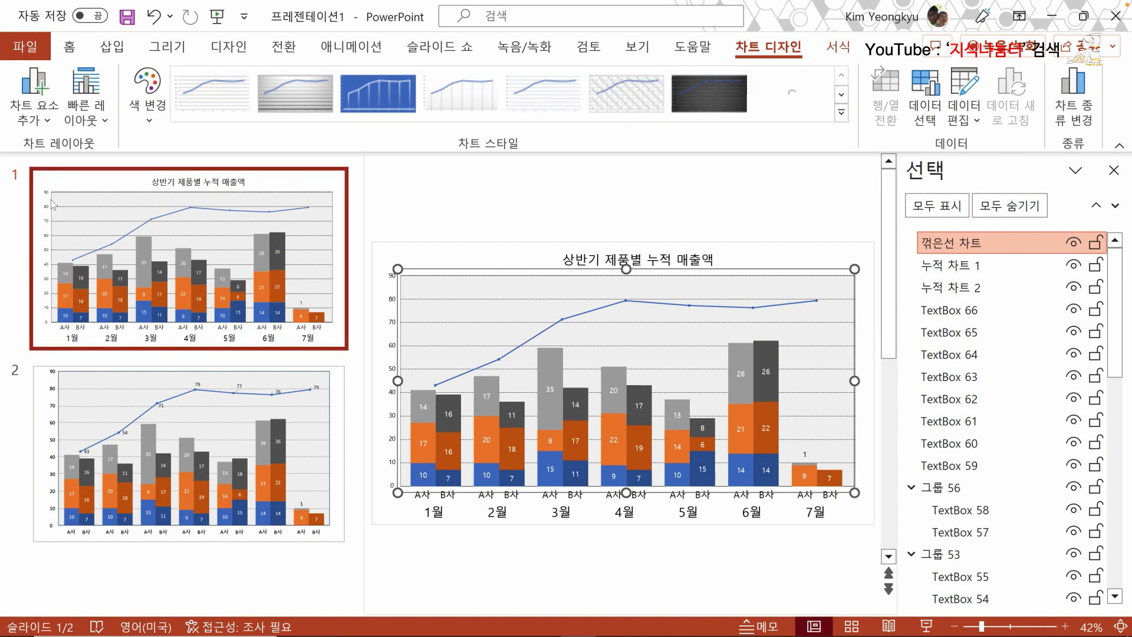
click(50, 123)
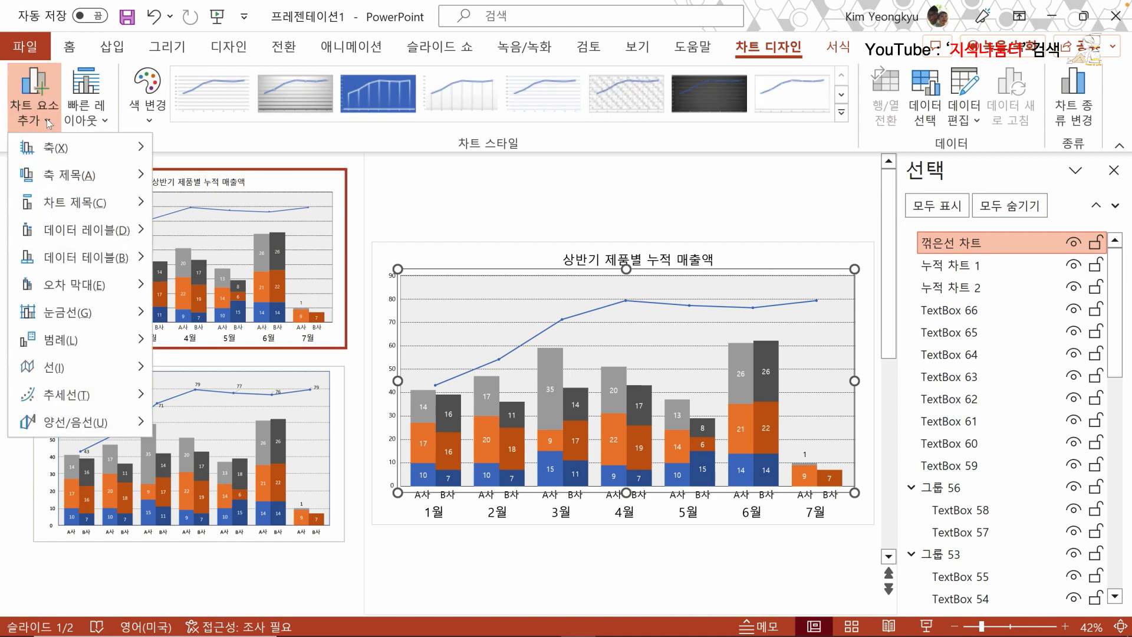
mouse_move(88, 230)
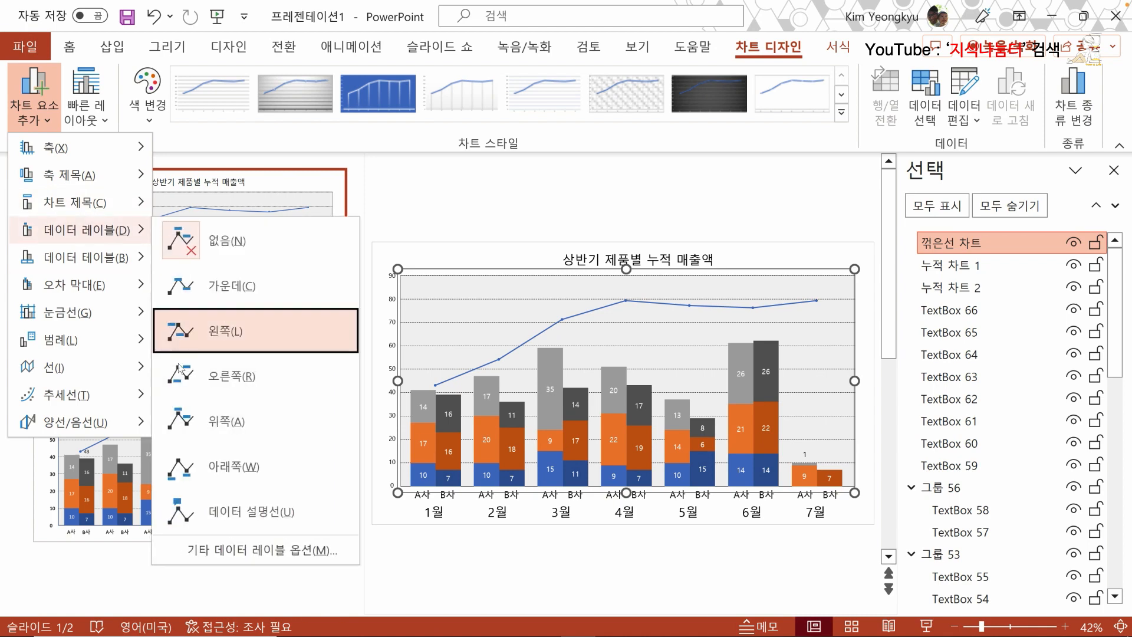
click(234, 426)
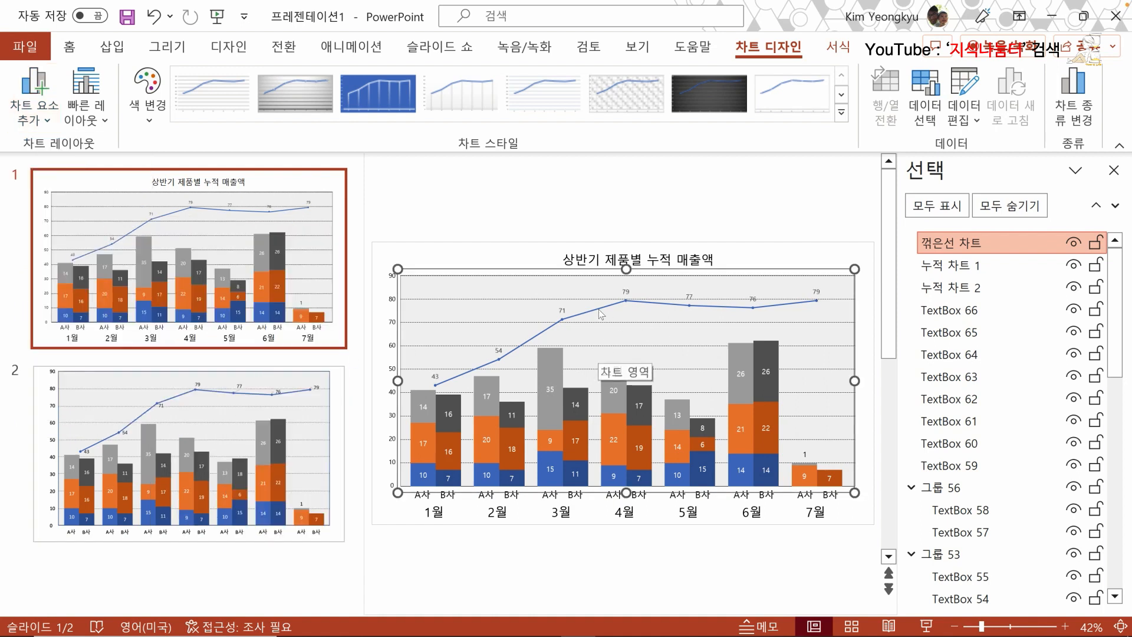
- Set the outline of the line chart's series to standard red and deselect the chart
click(717, 308)
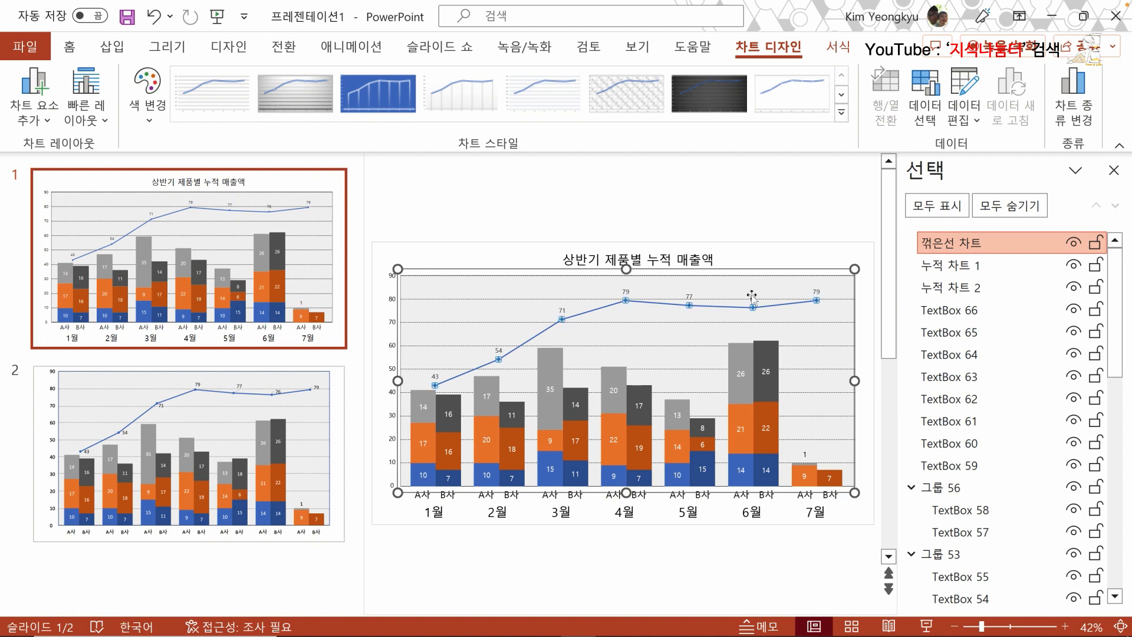
click(840, 48)
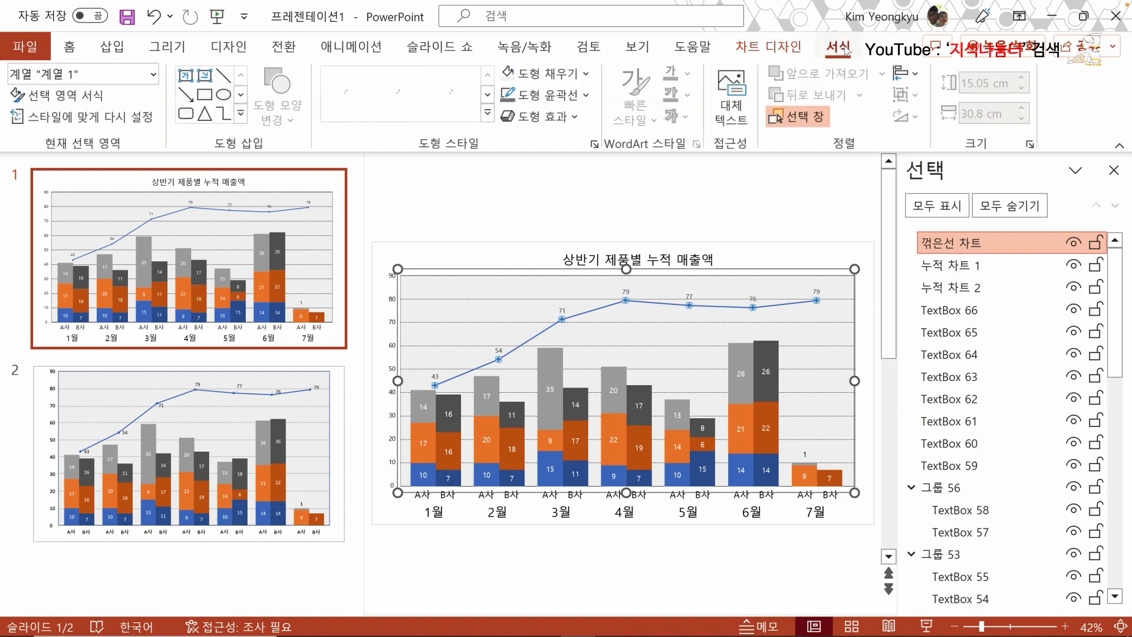
click(585, 95)
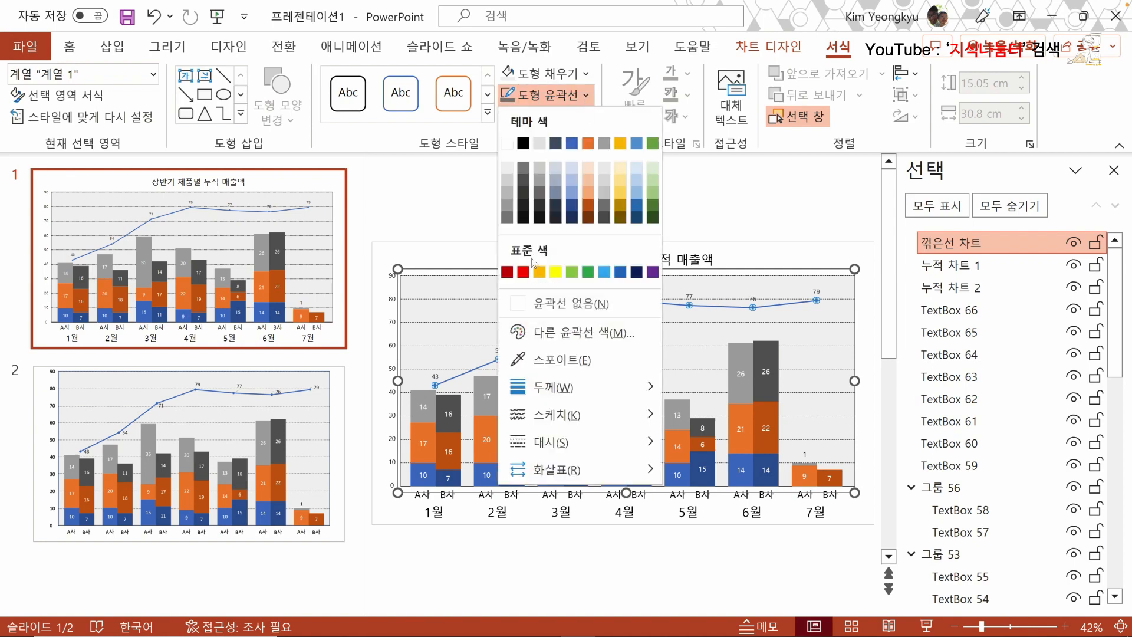
click(523, 273)
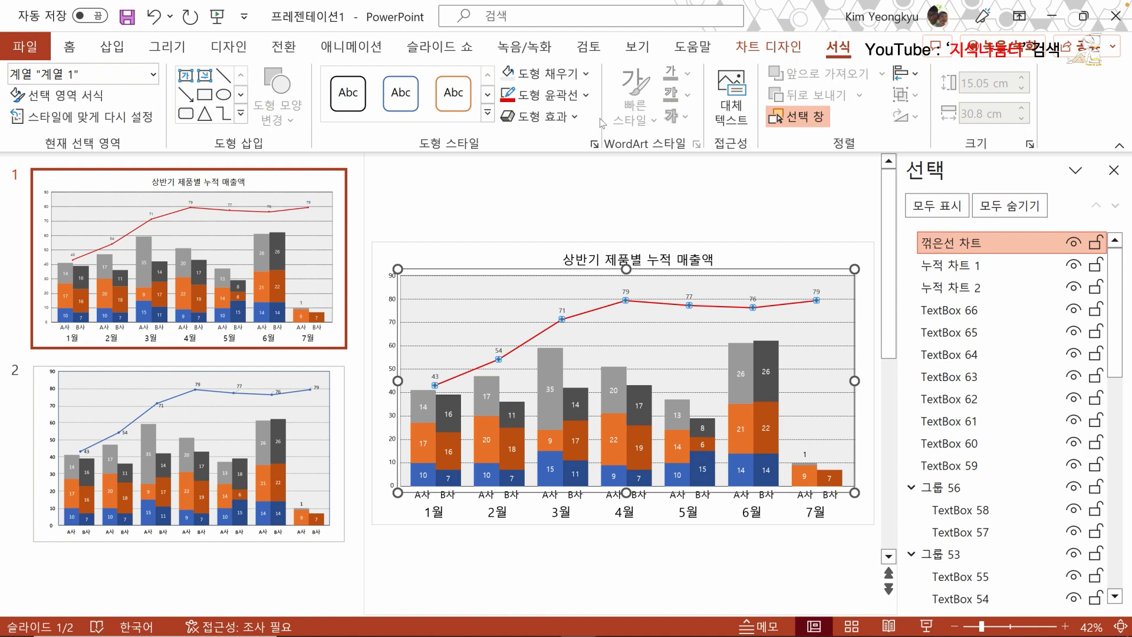
key(Escape)
key(Escape)
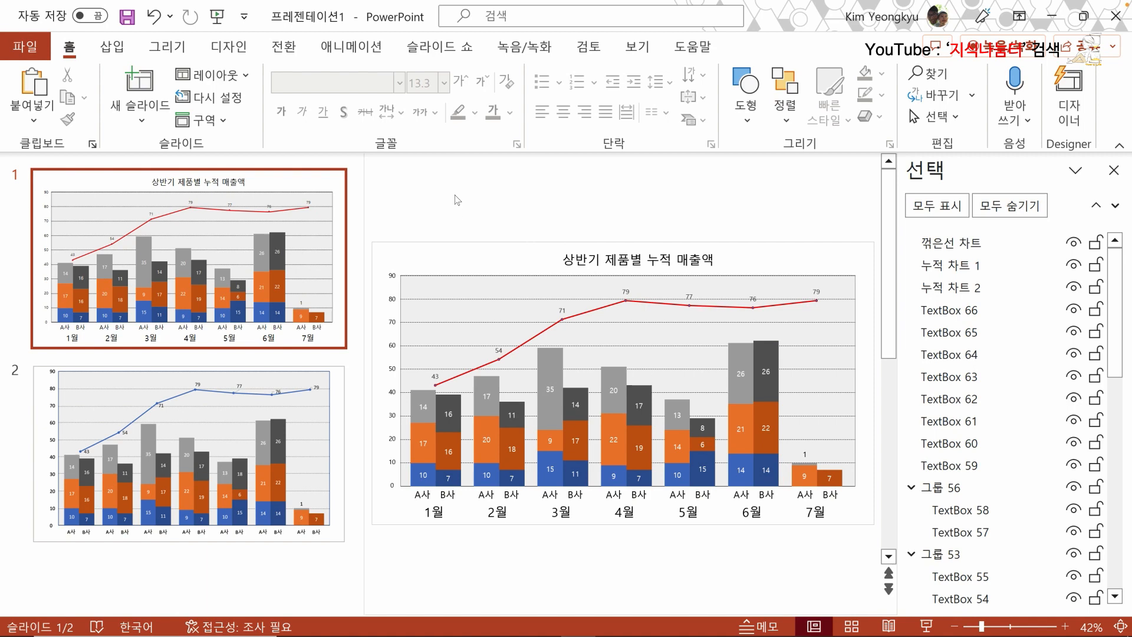
- Give the markers of the line series a solid fill in standard red
click(563, 321)
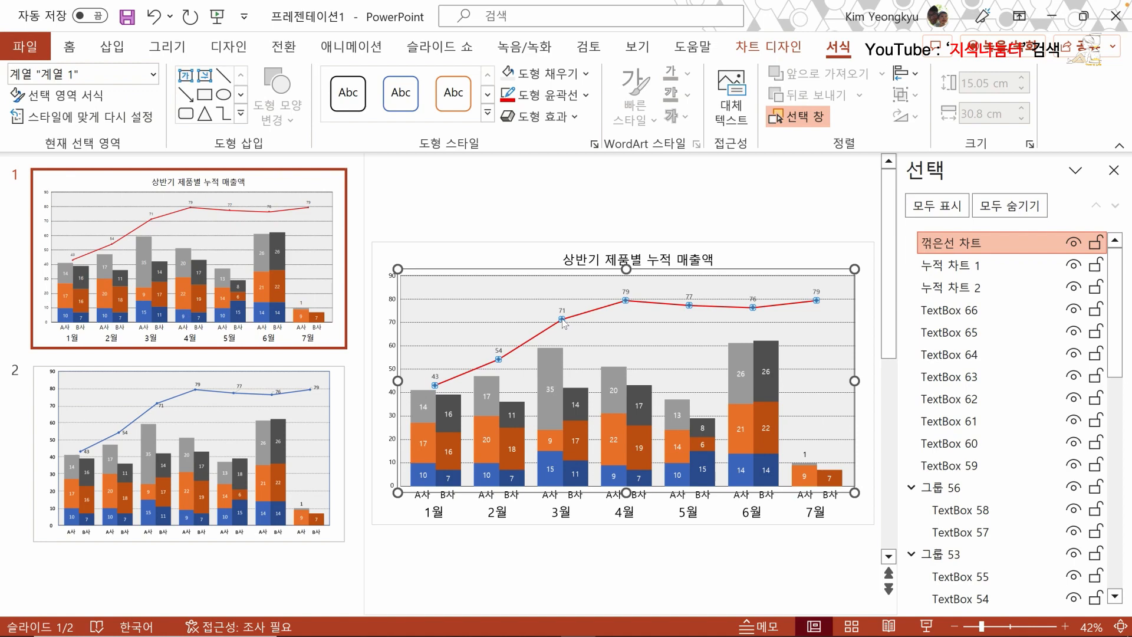
right_click(563, 322)
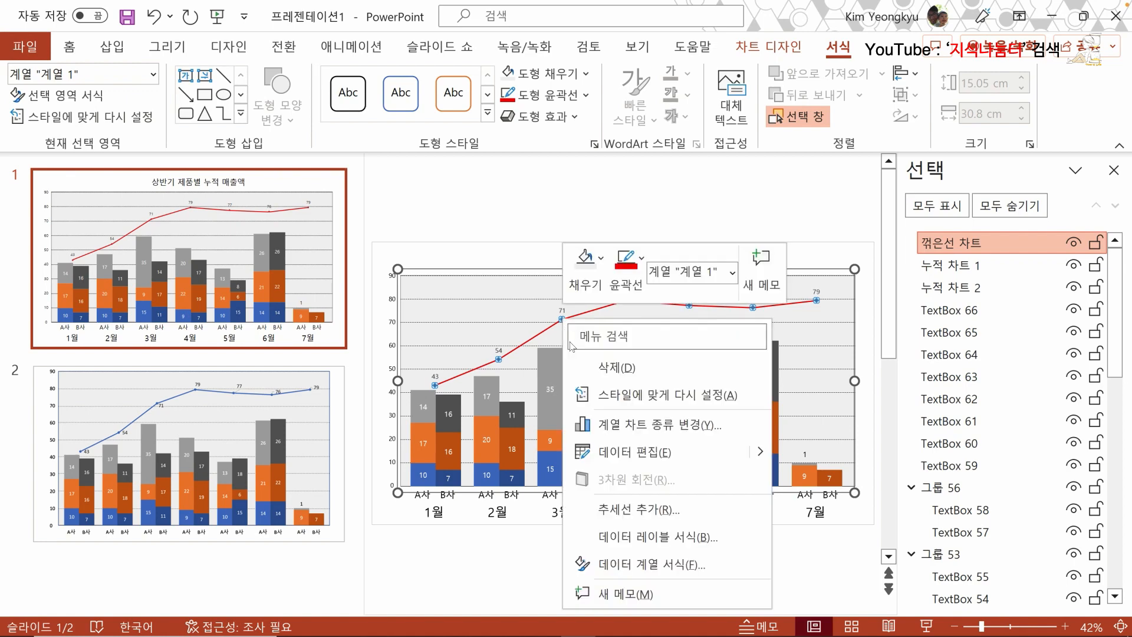
click(667, 563)
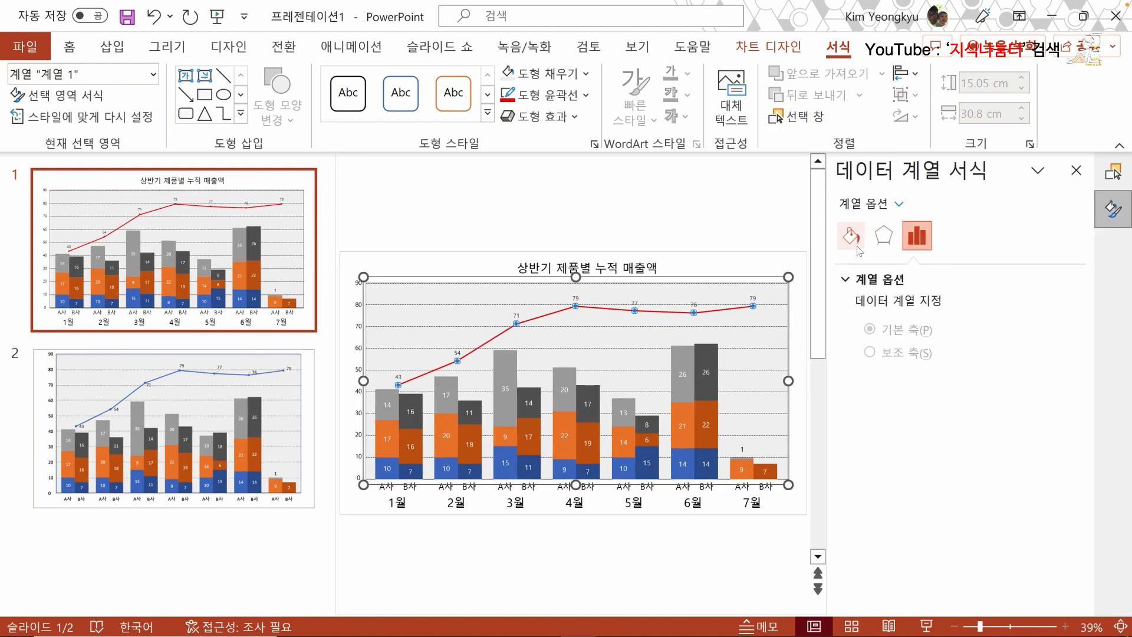
click(853, 242)
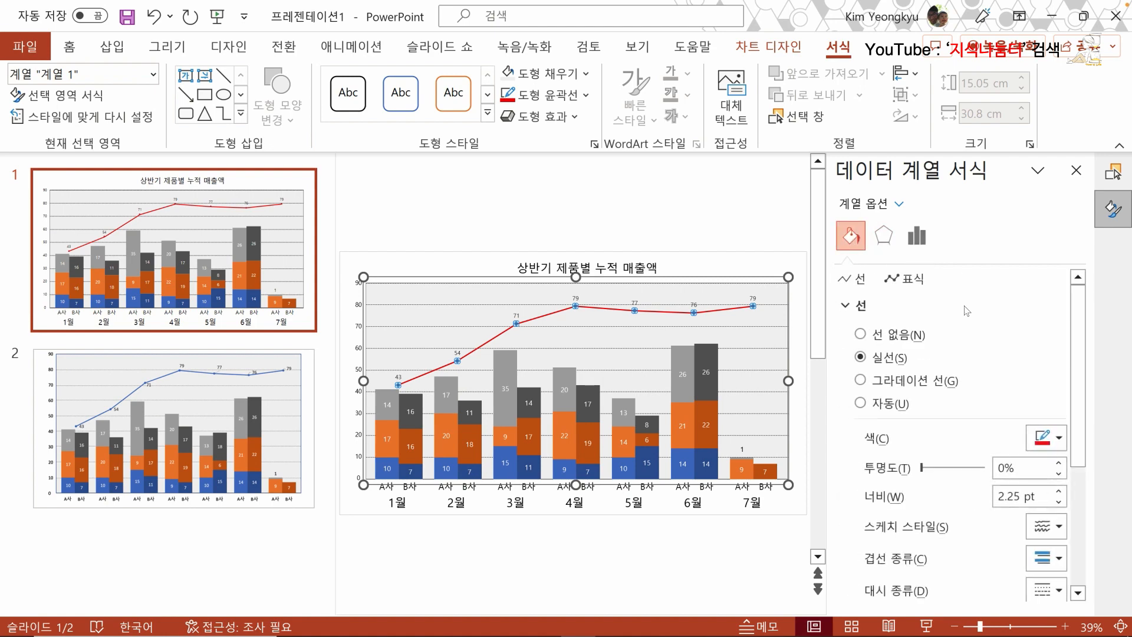
click(908, 278)
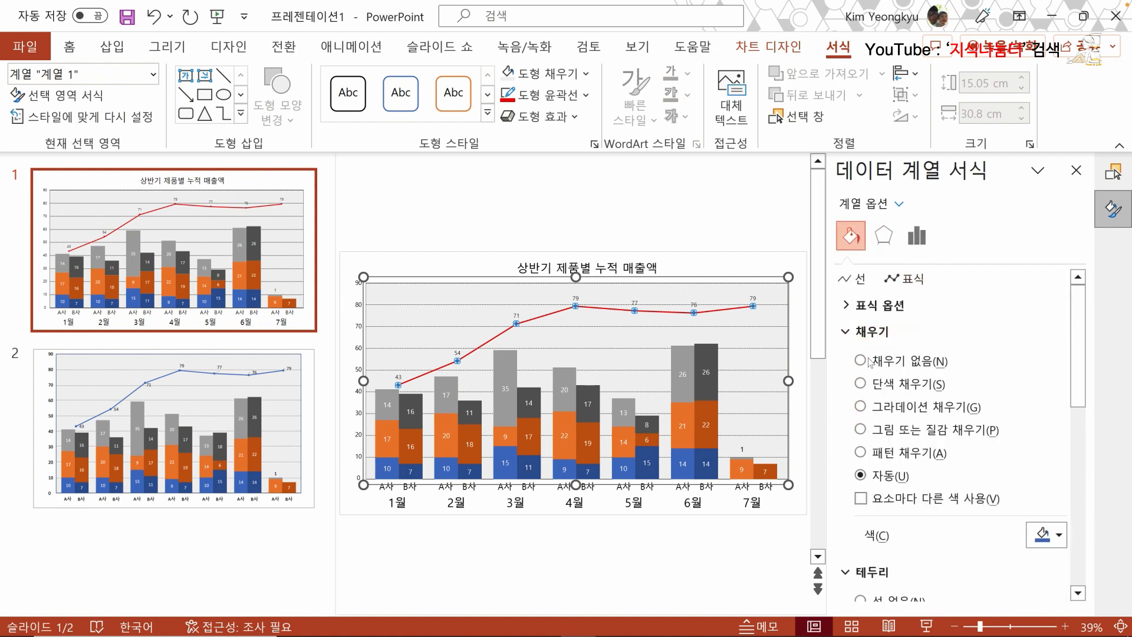
click(866, 384)
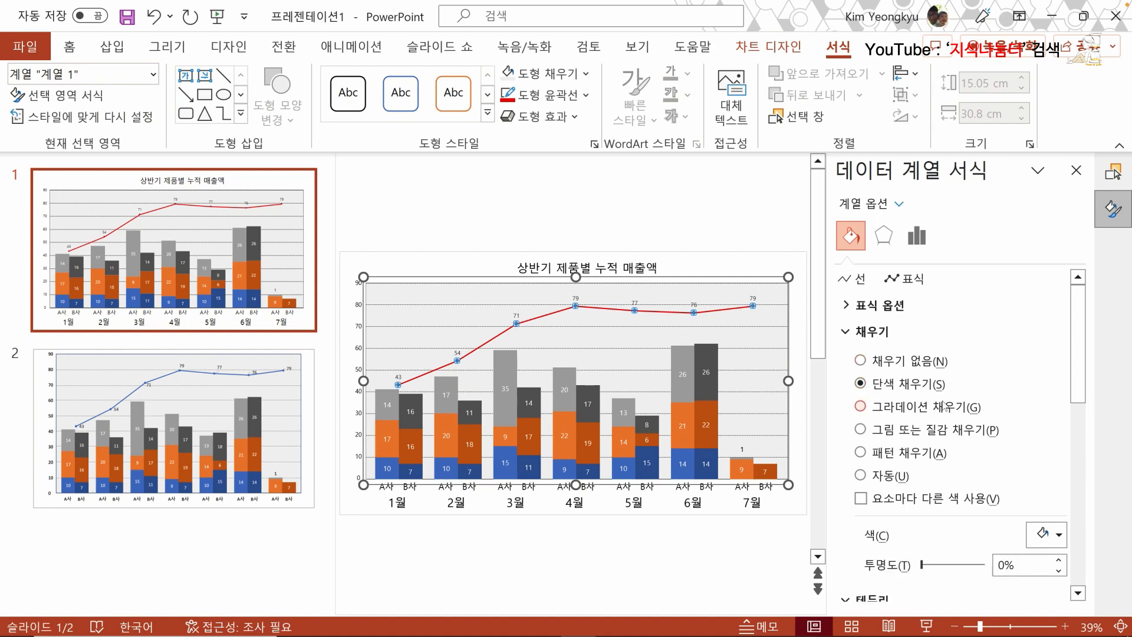
click(1041, 537)
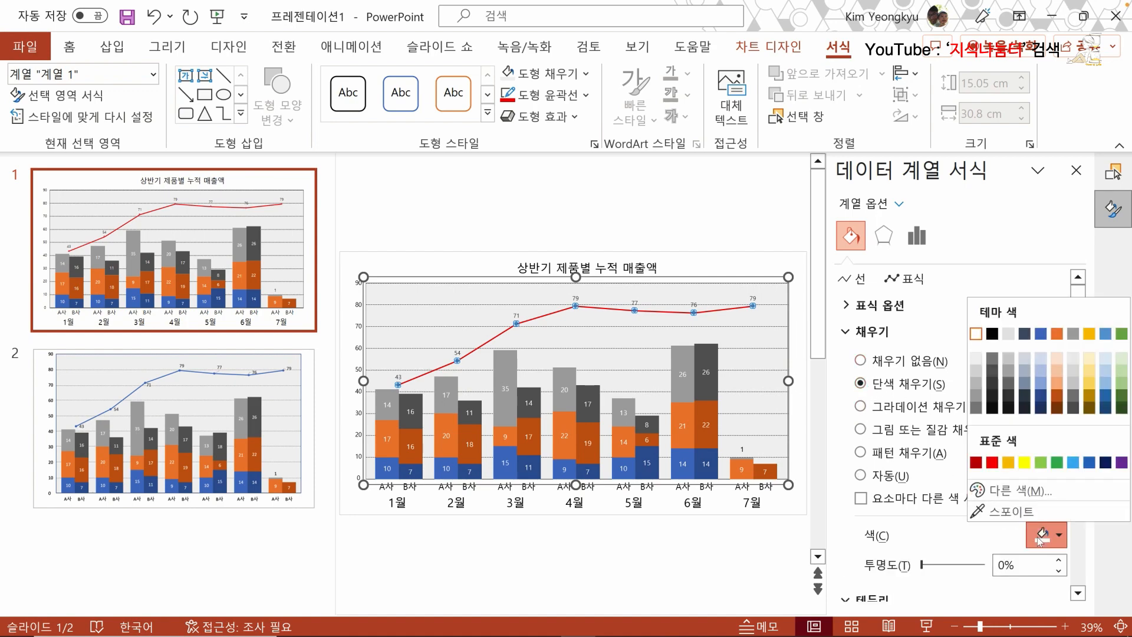
click(994, 463)
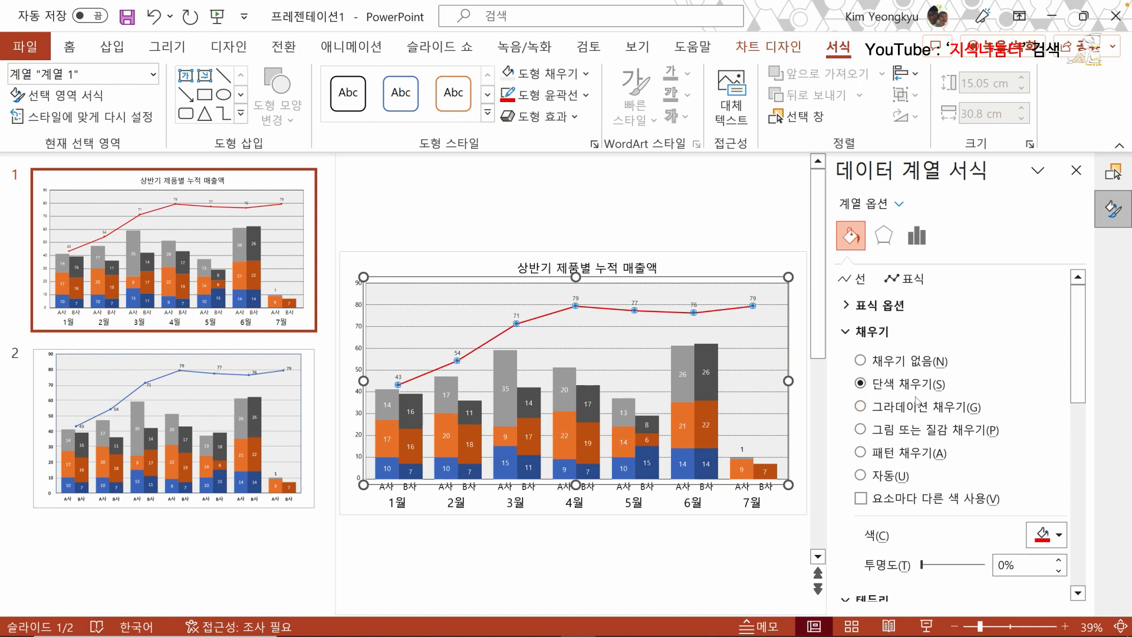
click(655, 217)
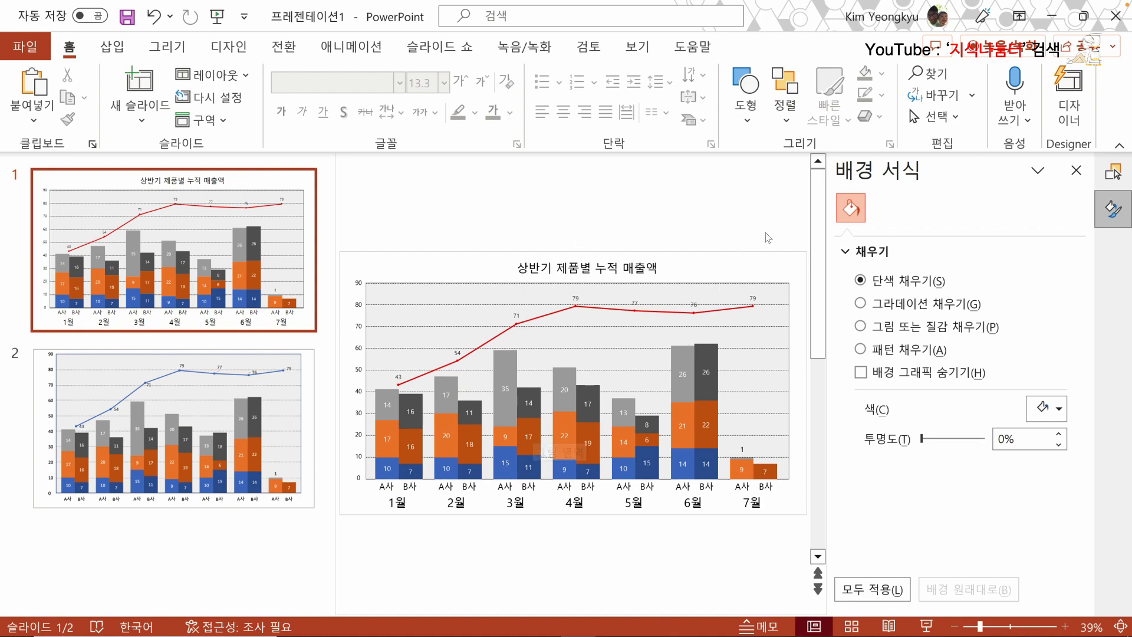
- Close the formatting and selection panes to enlarge the slide view
click(1076, 171)
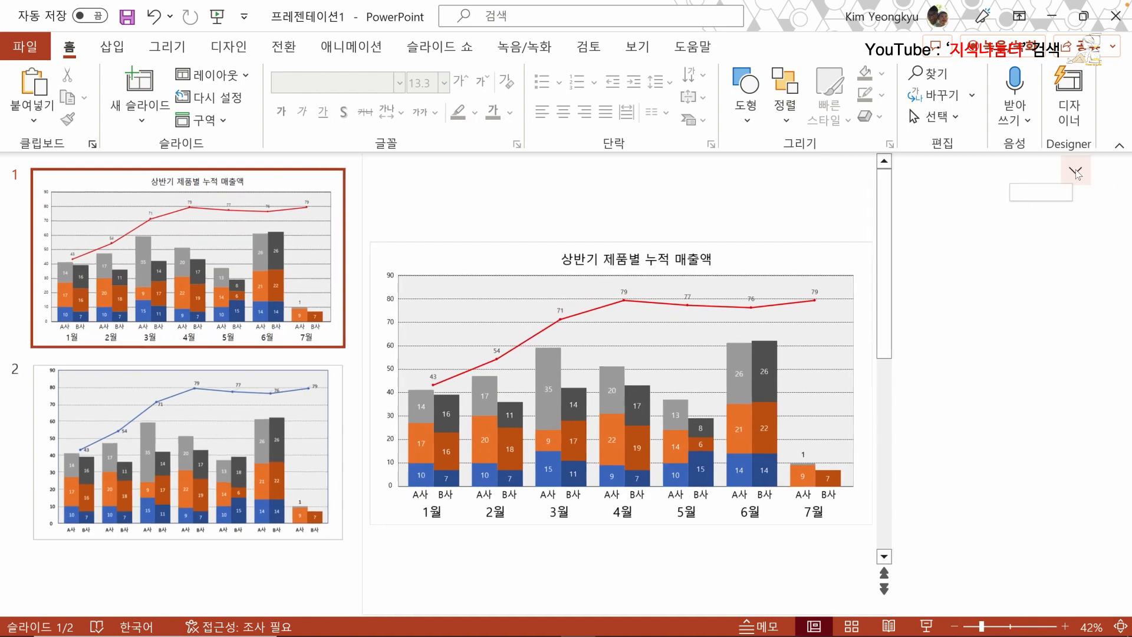
key(alt+F10)
click(1113, 172)
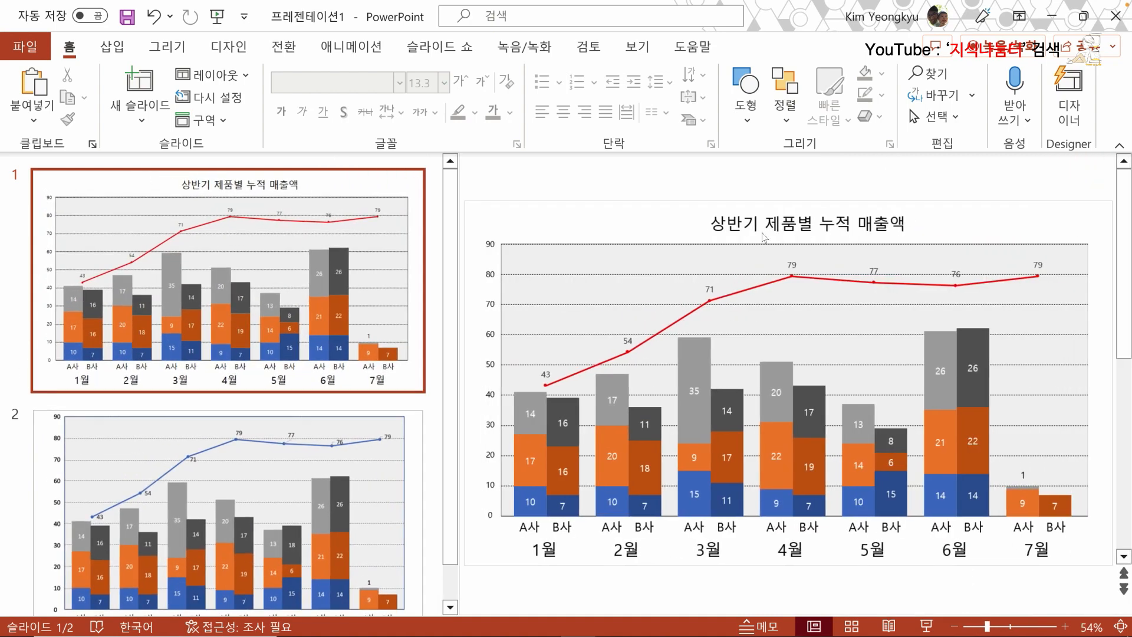
- Draw a rectangle about 3.1 cm high and 5.9 cm wide inside the chart area's upper-left corner, above the 1월 and 2월 bars
click(124, 52)
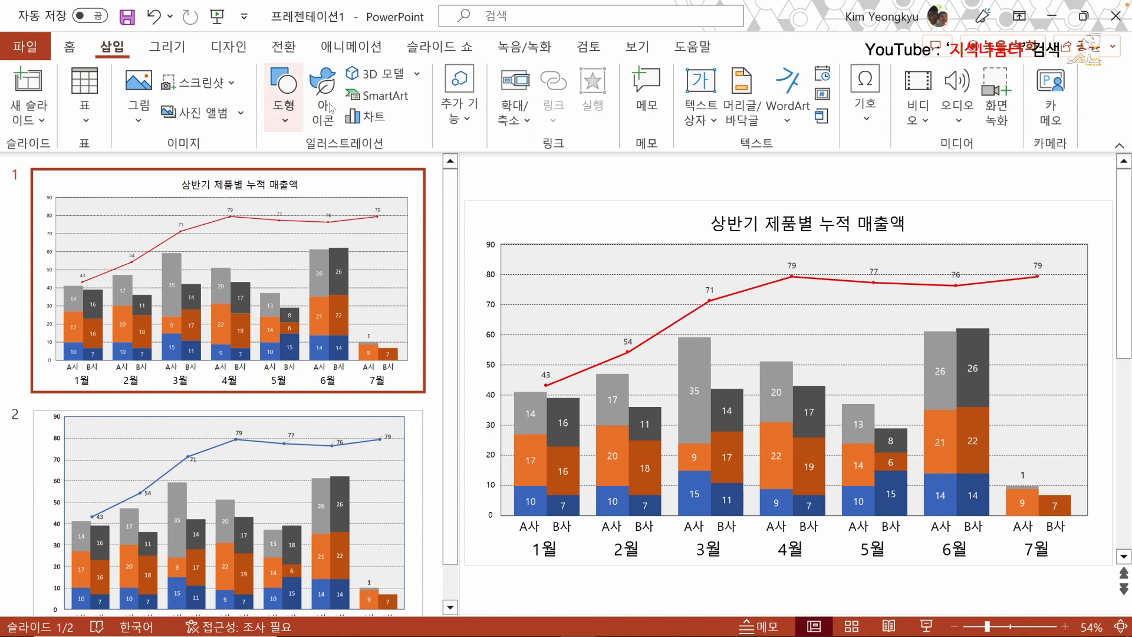
click(278, 105)
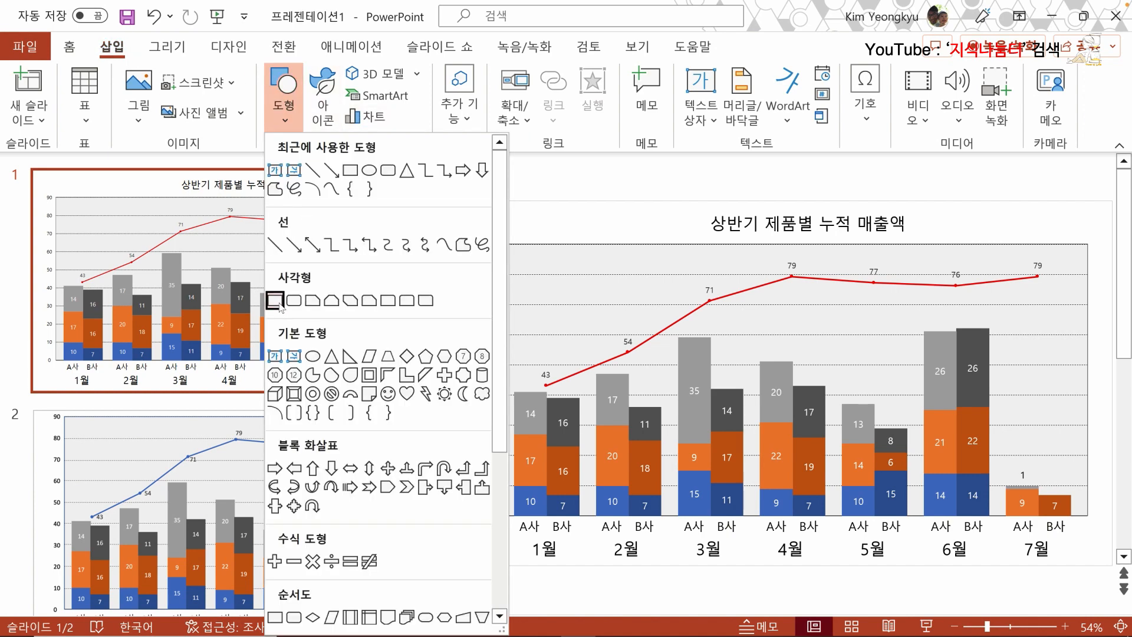
click(280, 303)
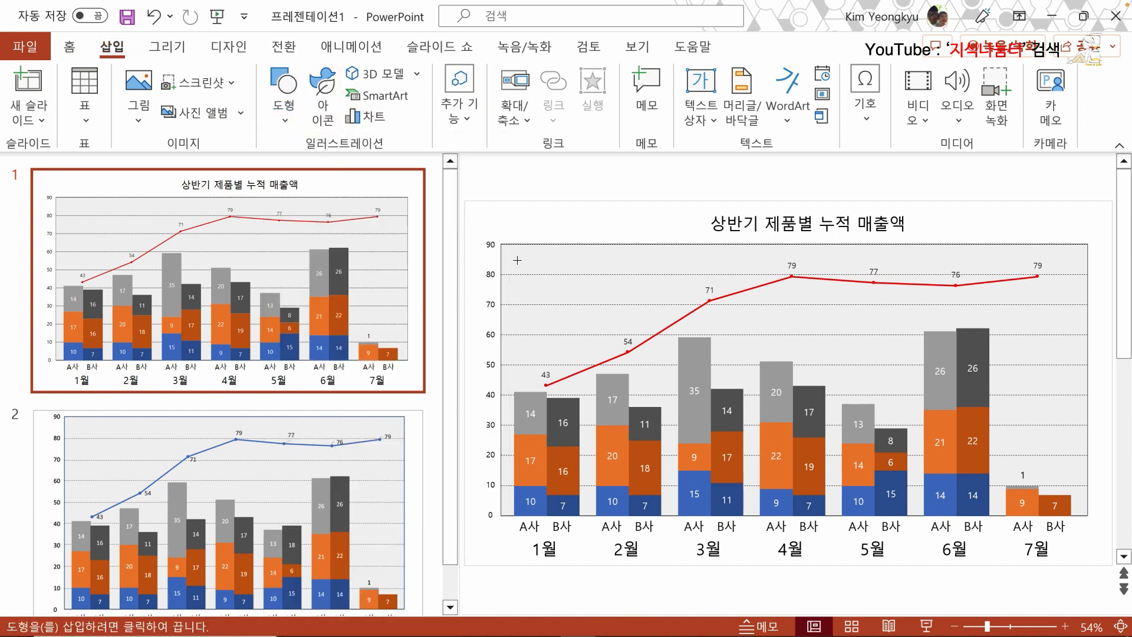
drag(511, 257, 622, 316)
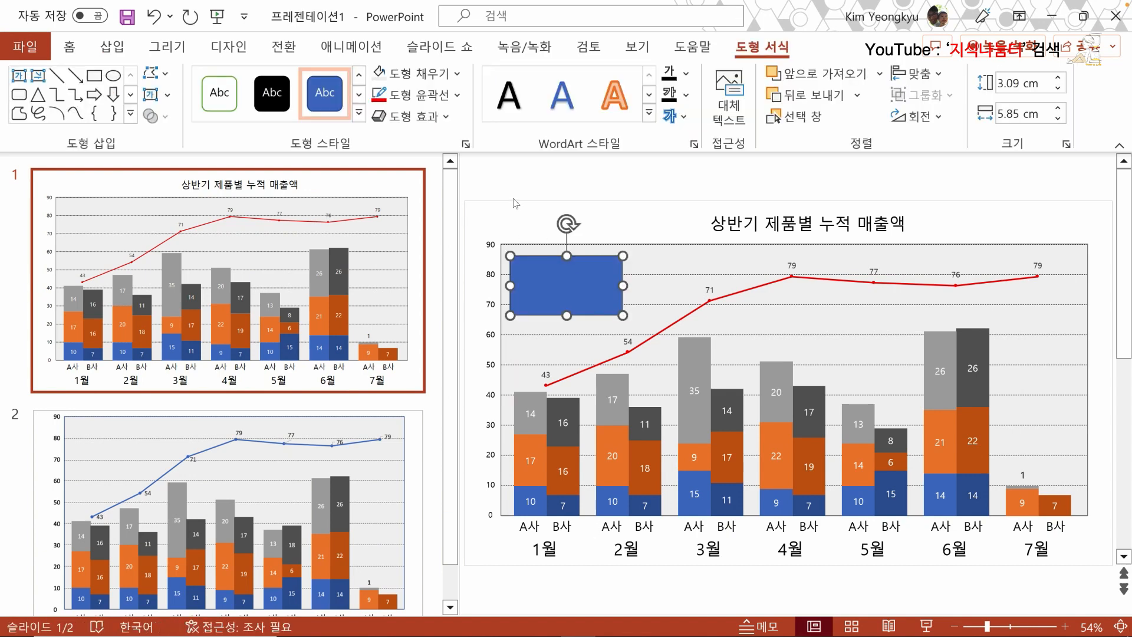
- Fill the new rectangle with the lightest theme blue and set its outline to theme blue
click(457, 73)
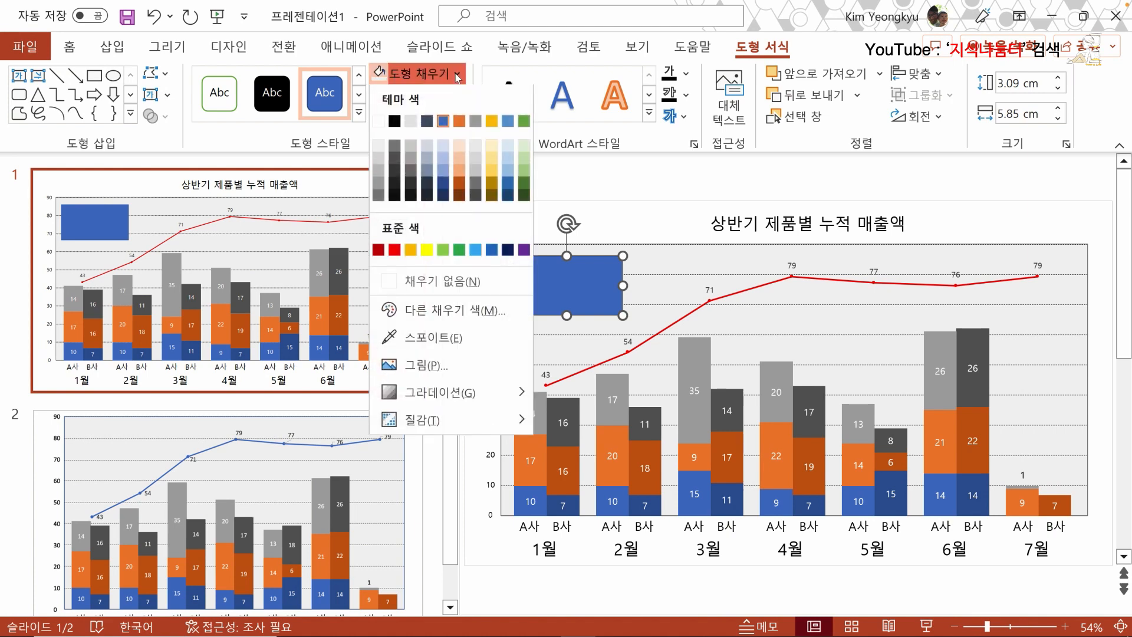
click(444, 147)
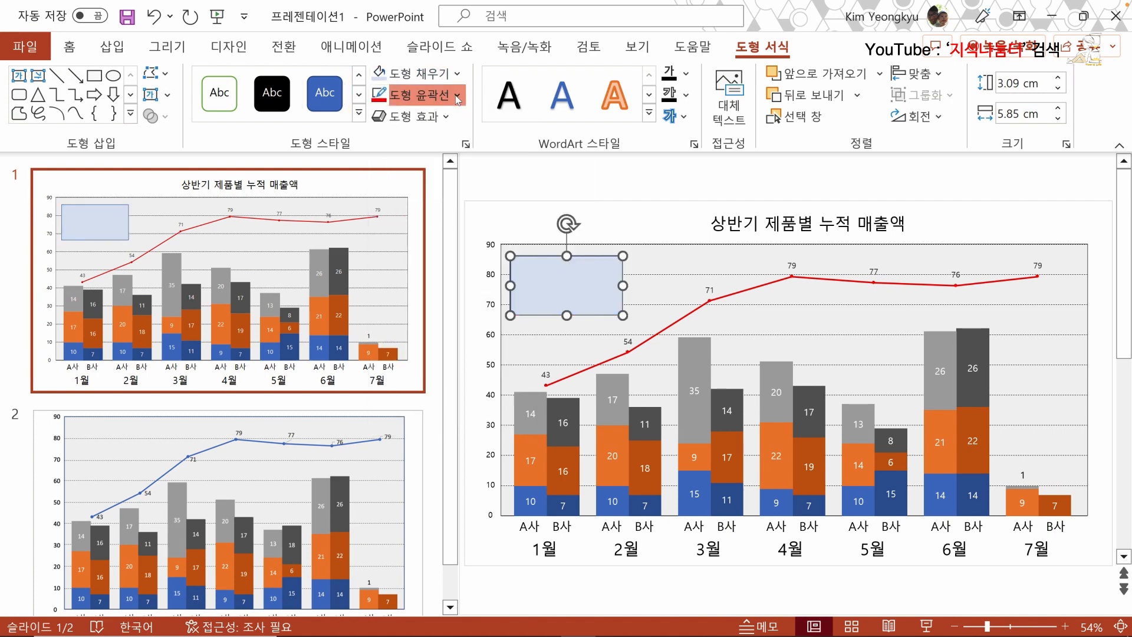
click(456, 98)
click(444, 143)
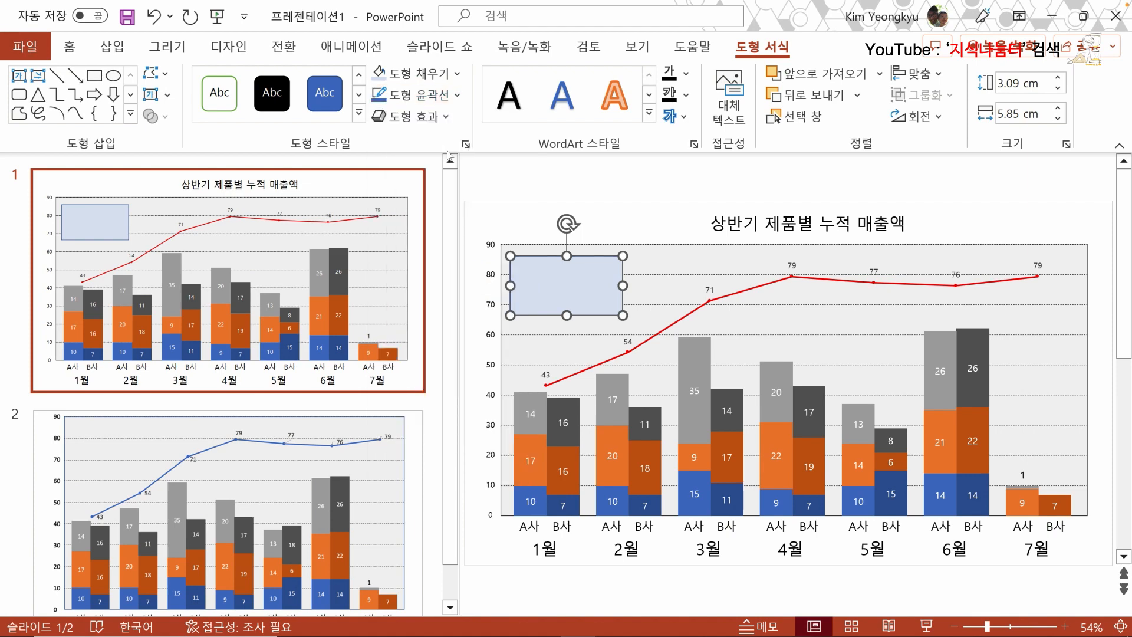
click(528, 179)
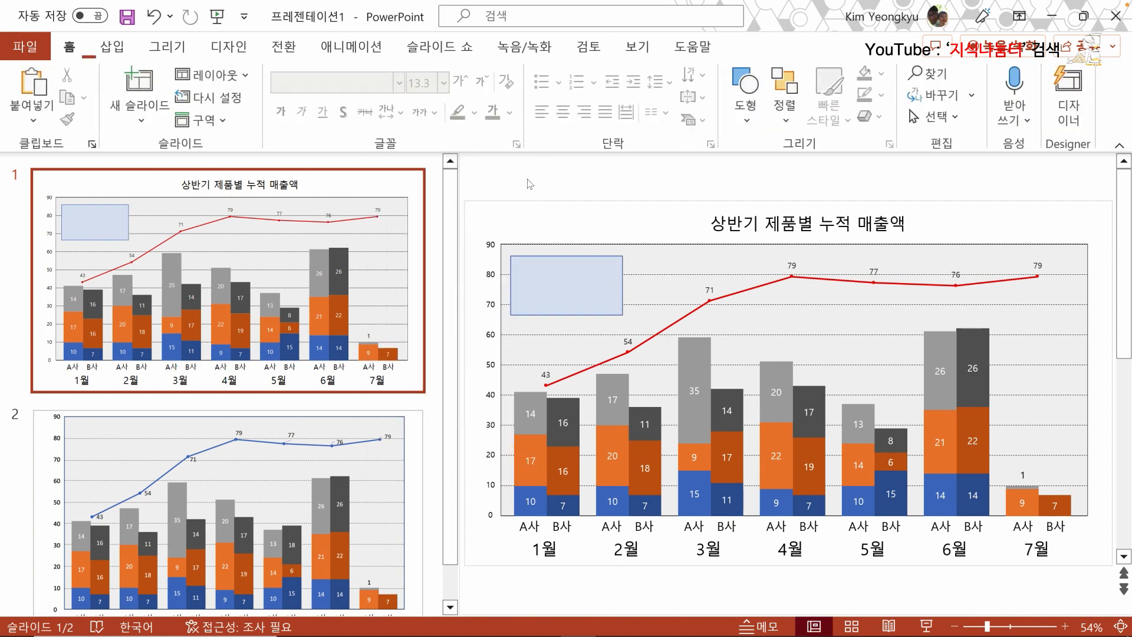
- Draw a small square about 0.7 cm in size in the upper-left corner of the light blue rectangle
click(112, 47)
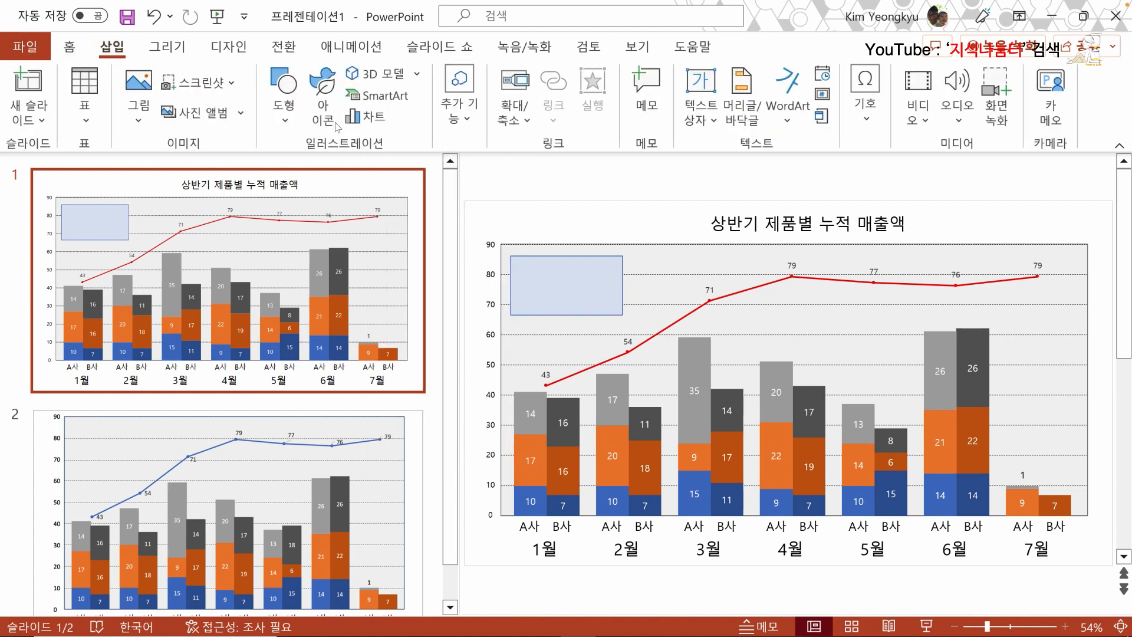
click(285, 122)
click(275, 296)
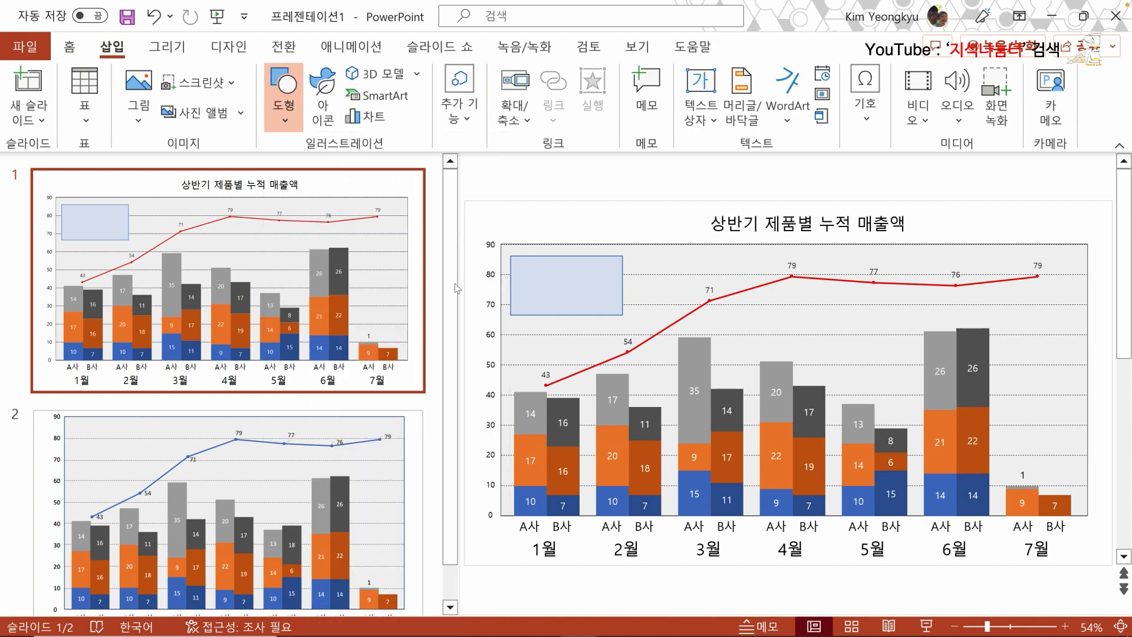
drag(519, 266, 527, 275)
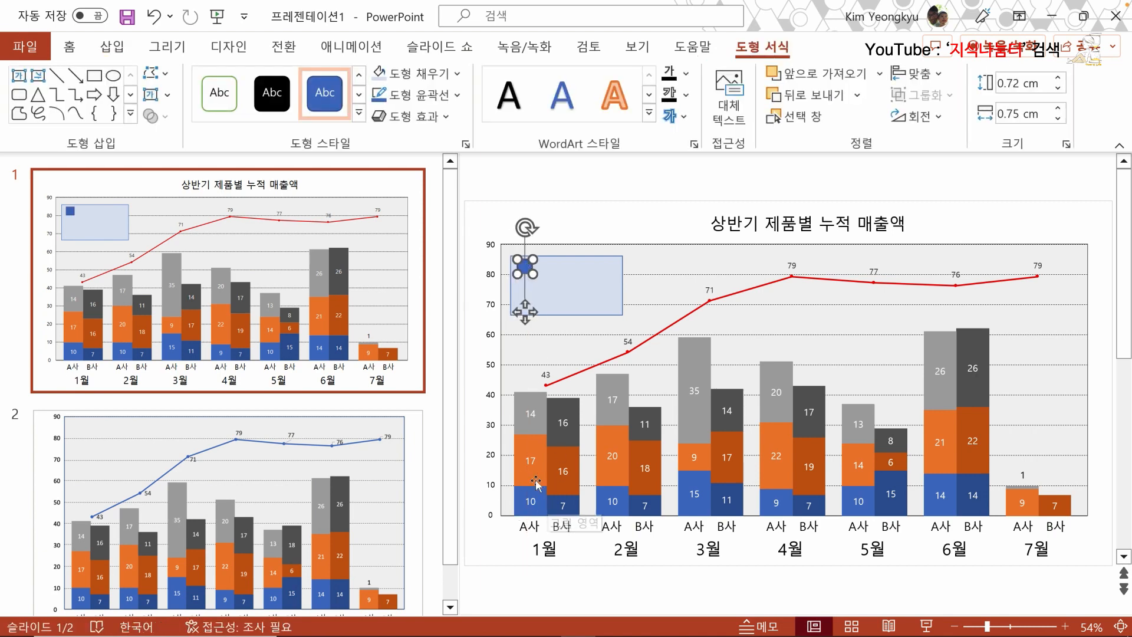
- Add a text box reading "계열1" at font size 12 beside the small blue square in the legend box
click(112, 48)
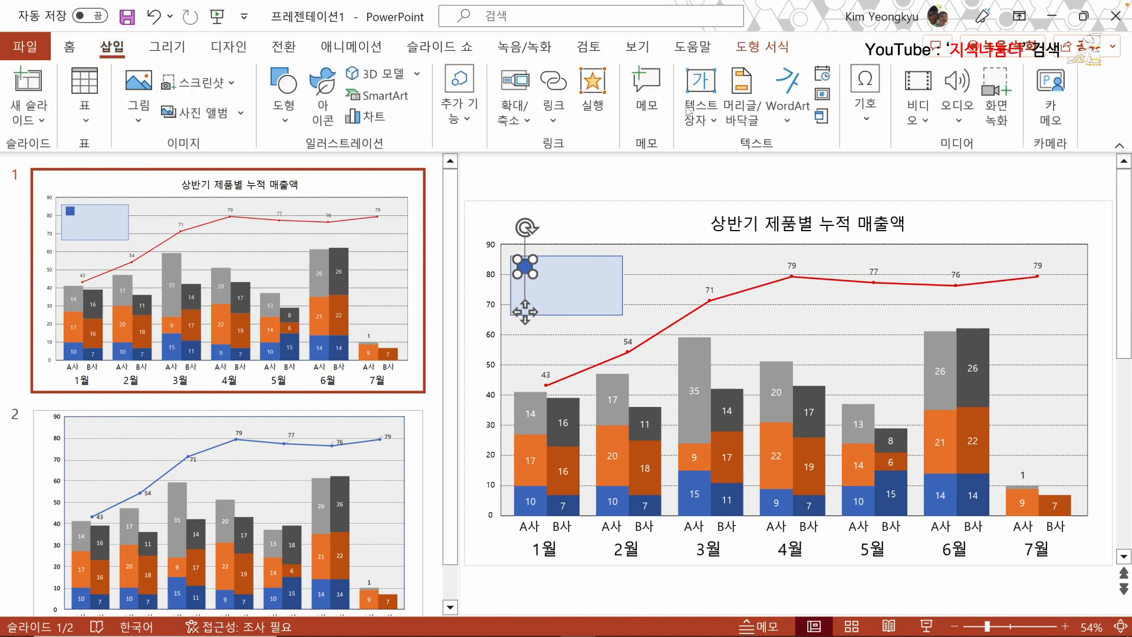
click(700, 82)
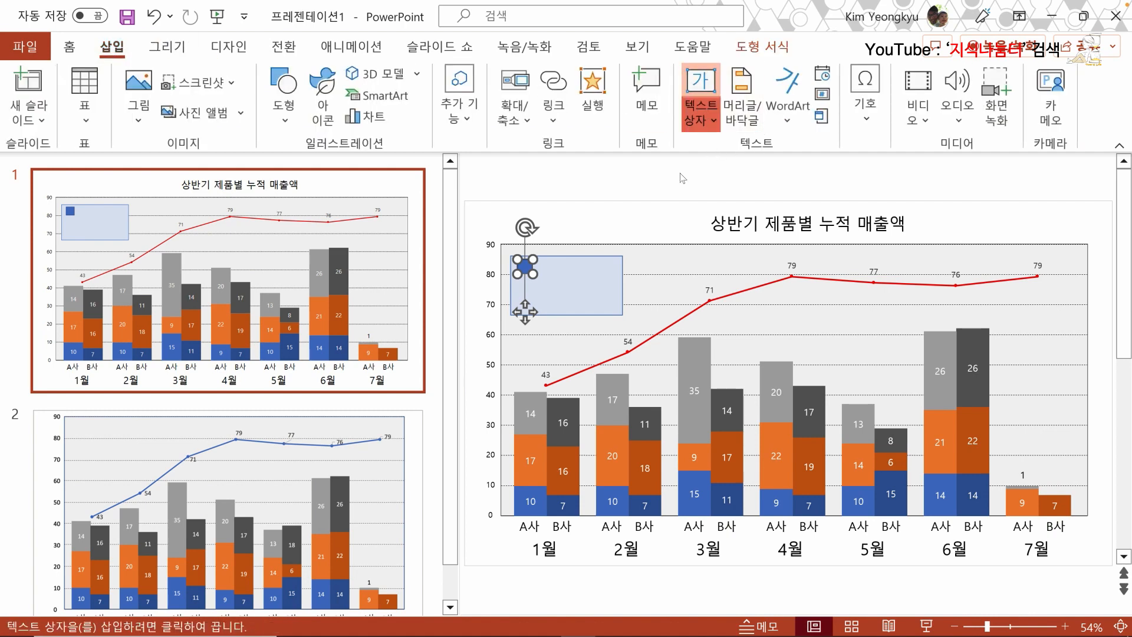
click(554, 217)
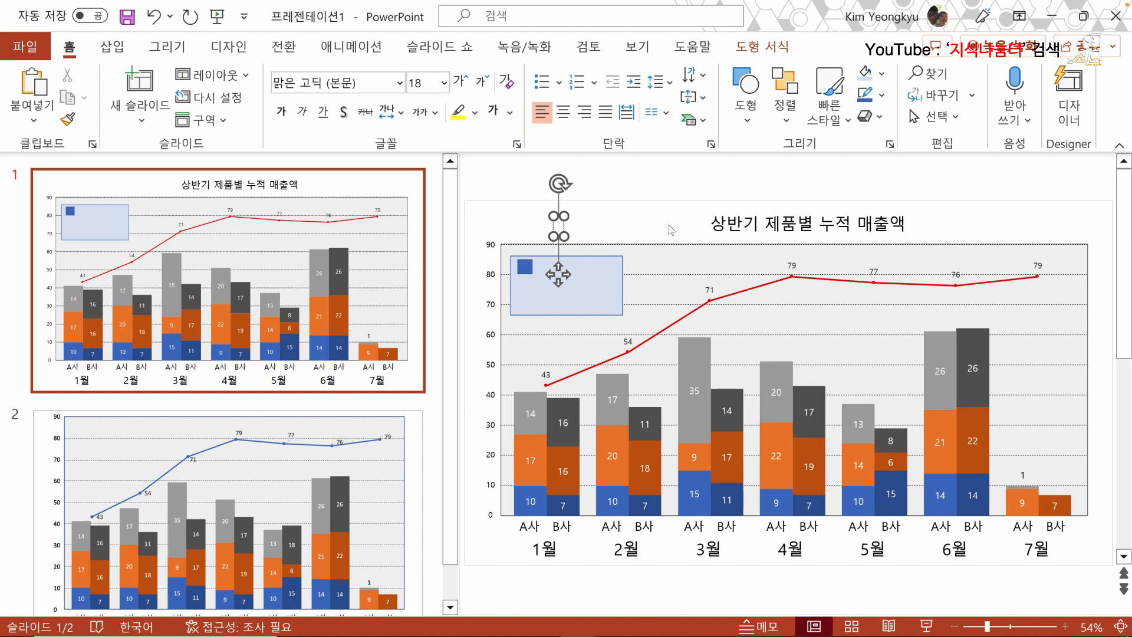
text(계열1)
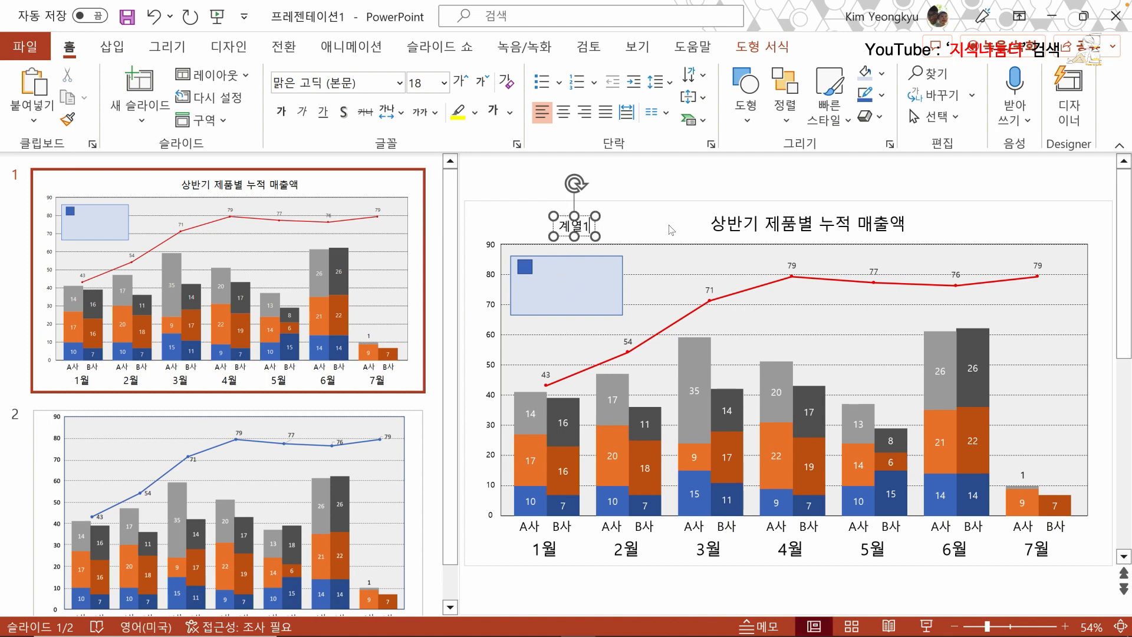
drag(586, 217, 566, 256)
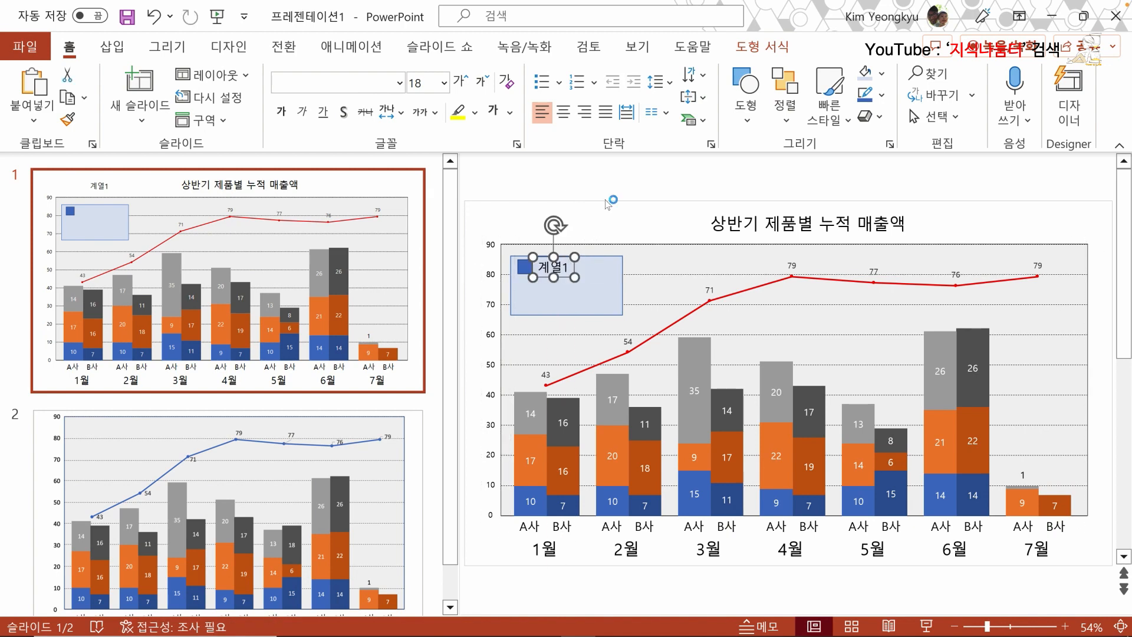
click(481, 81)
click(482, 81)
click(481, 81)
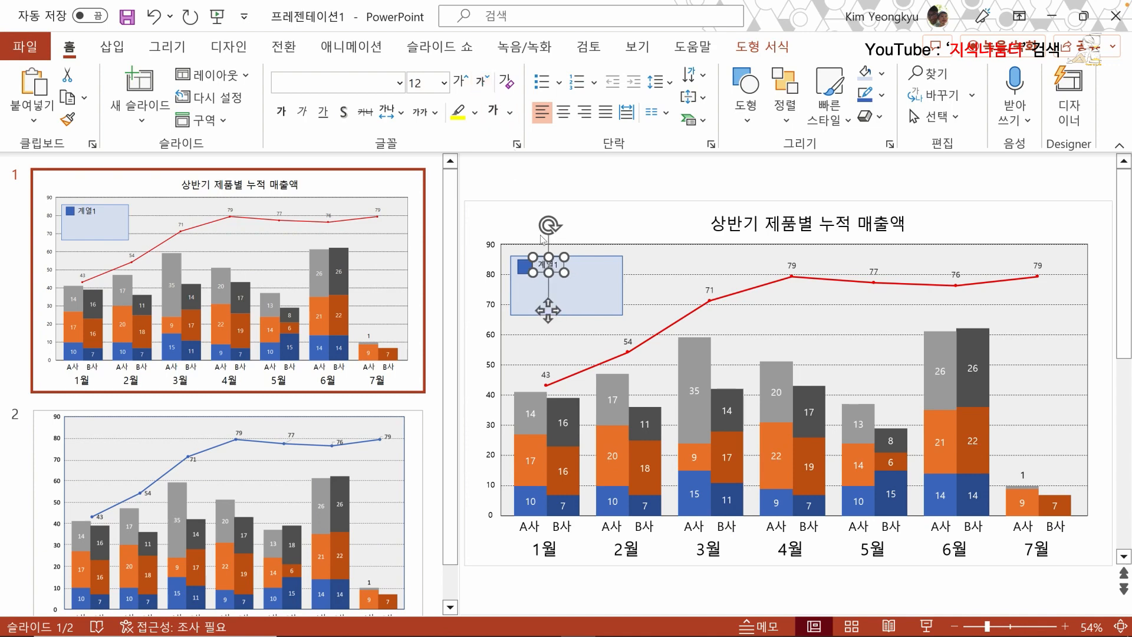
- Align the blue square and the "계열1" label to each other along their vertical middles
click(550, 269)
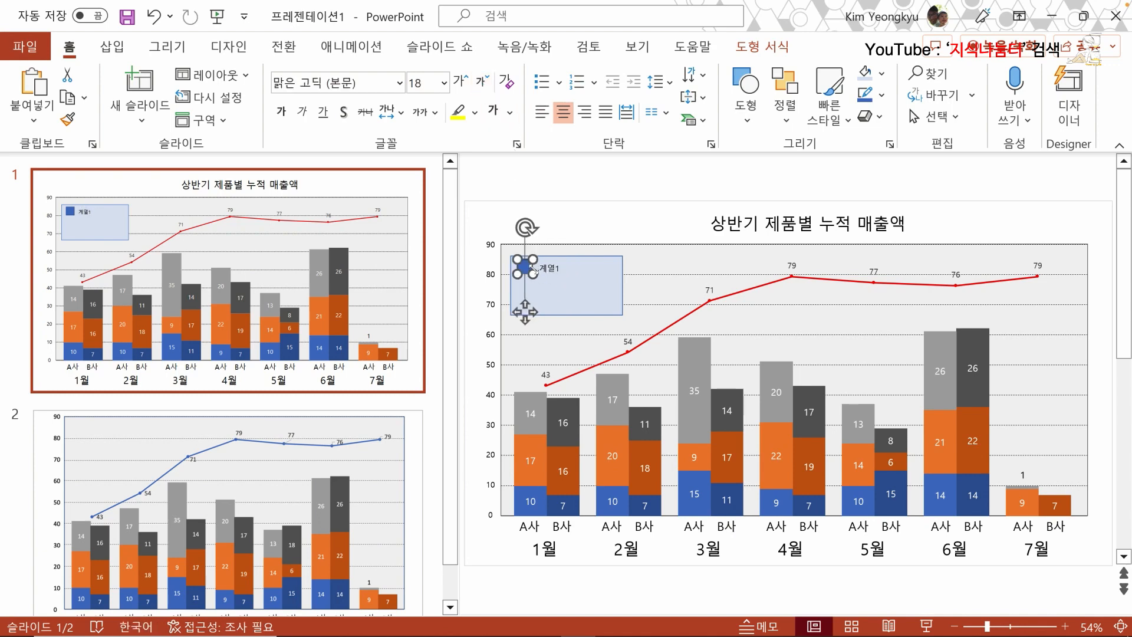
shift+click(550, 269)
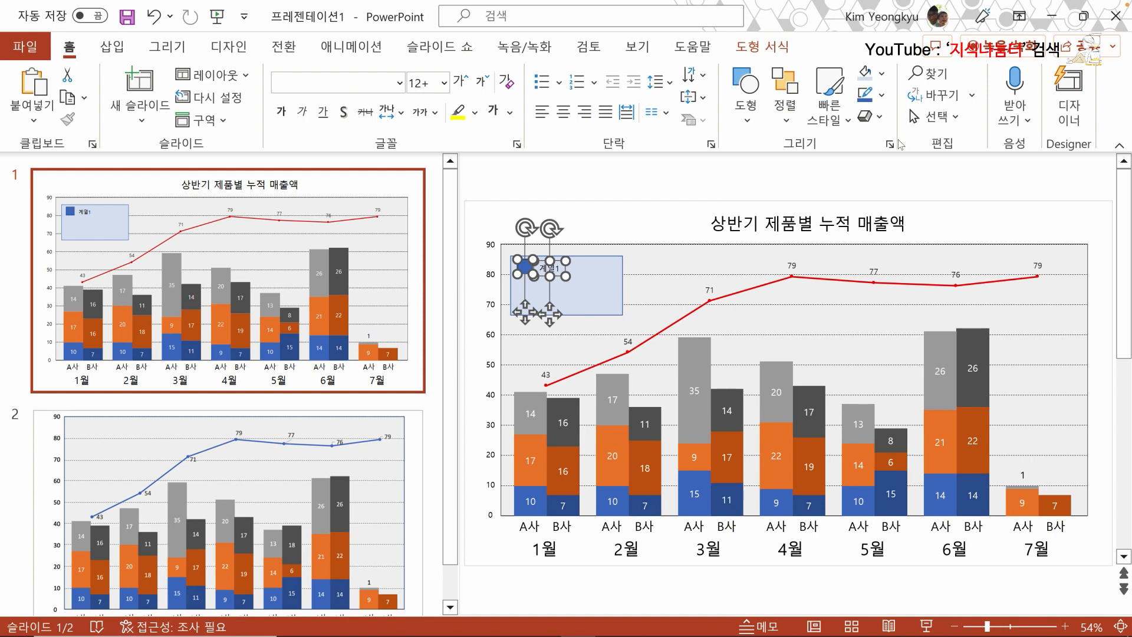
click(785, 103)
mouse_move(880, 431)
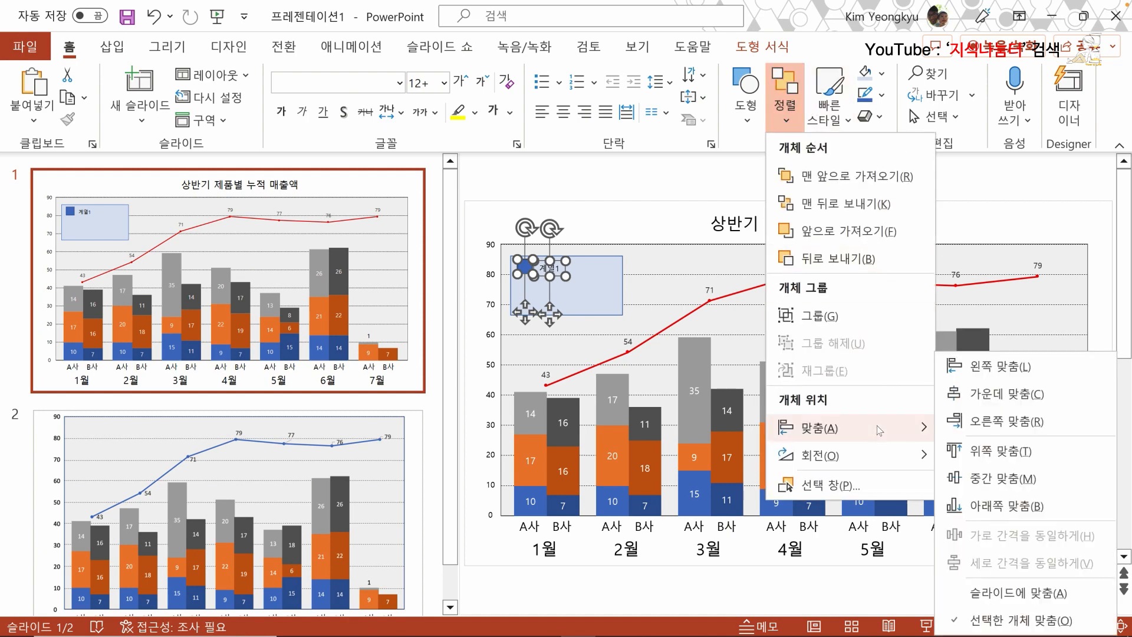
click(996, 478)
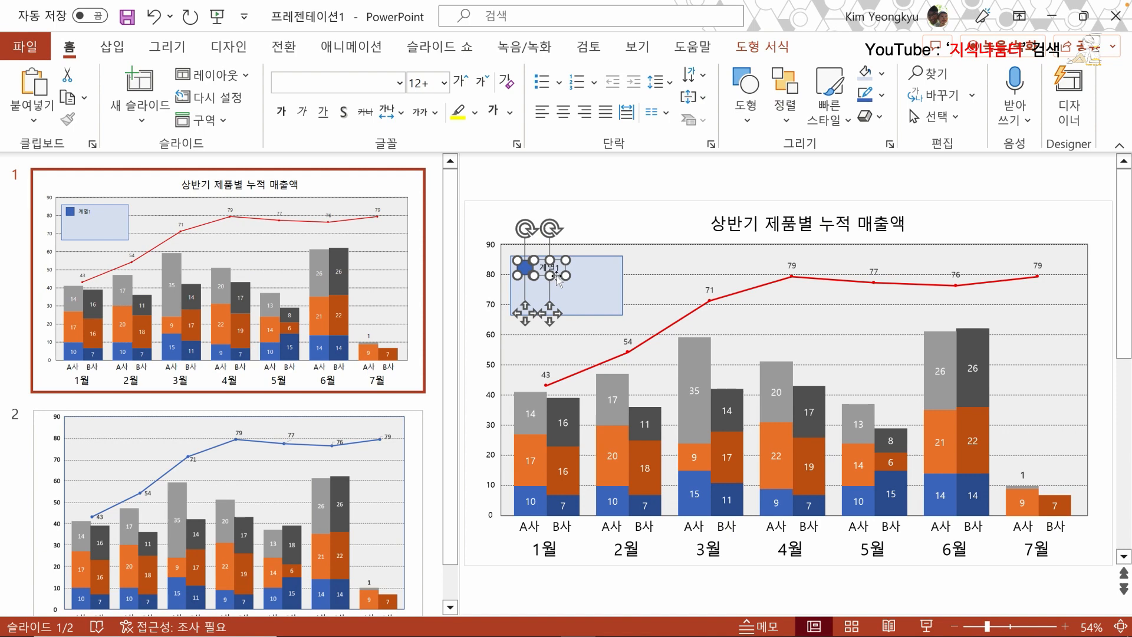
- Duplicate the blue square and its label directly below, and give the copied square an orange fill with a darker orange outline
drag(558, 279, 557, 294)
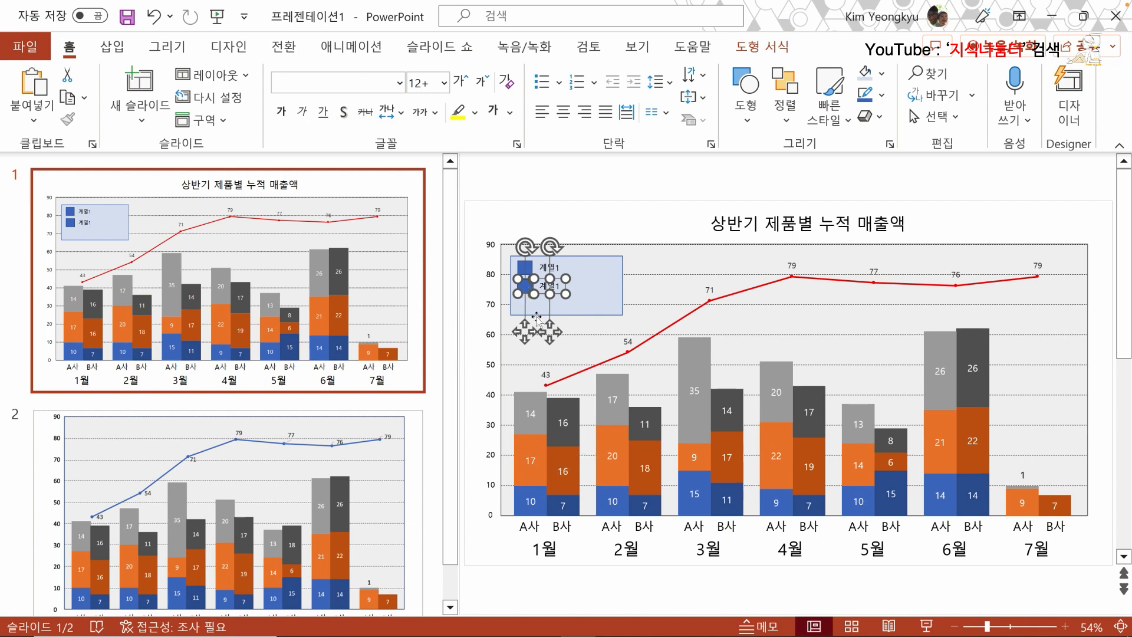
click(506, 202)
click(524, 286)
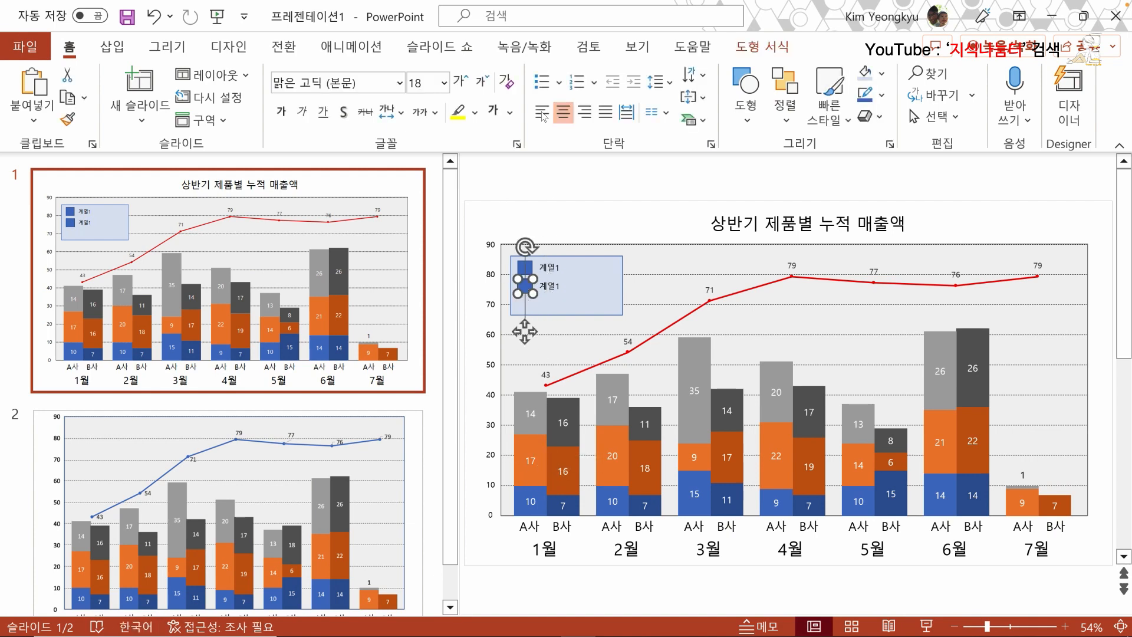
click(778, 49)
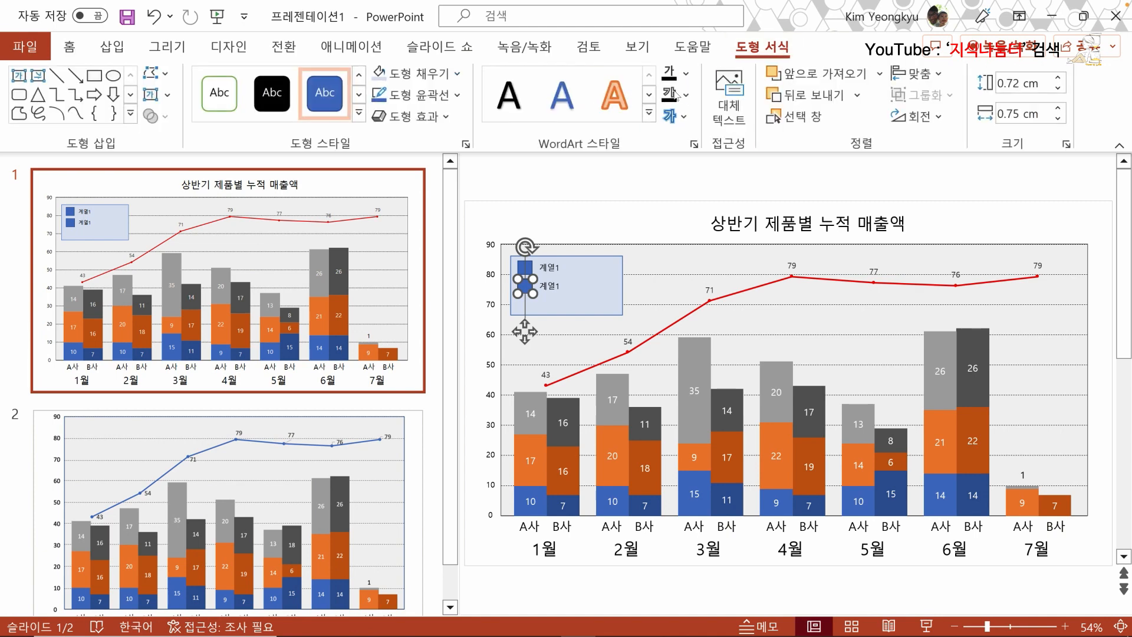
click(457, 73)
click(447, 114)
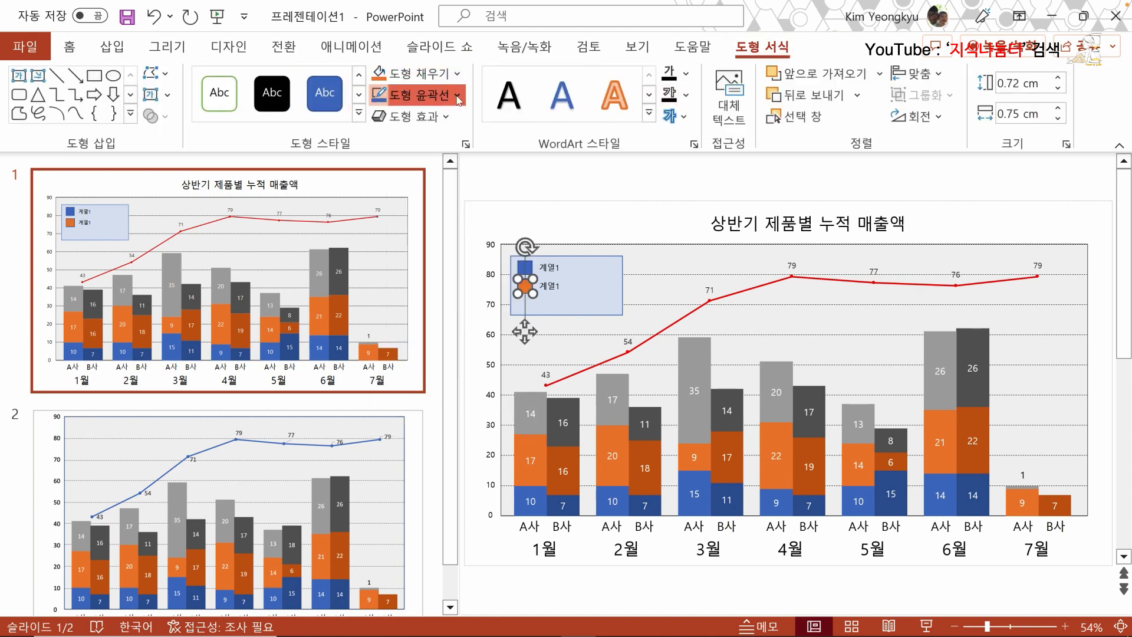
click(458, 95)
click(460, 205)
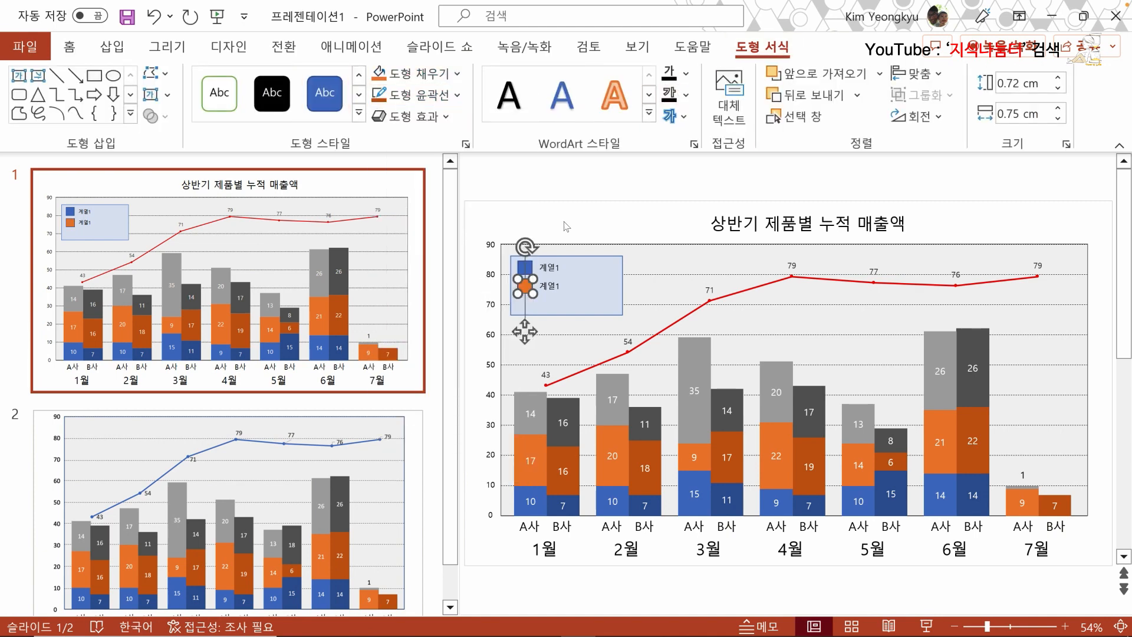
- Change the second legend label to "계열2" and duplicate the orange square and its label directly below
click(559, 289)
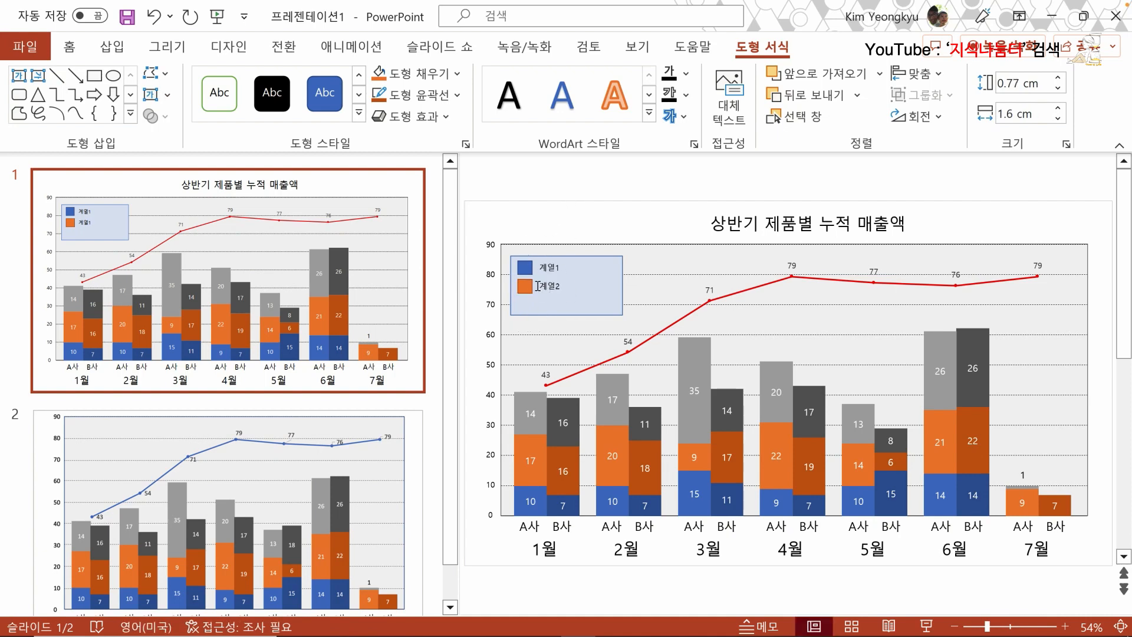
click(555, 289)
click(554, 289)
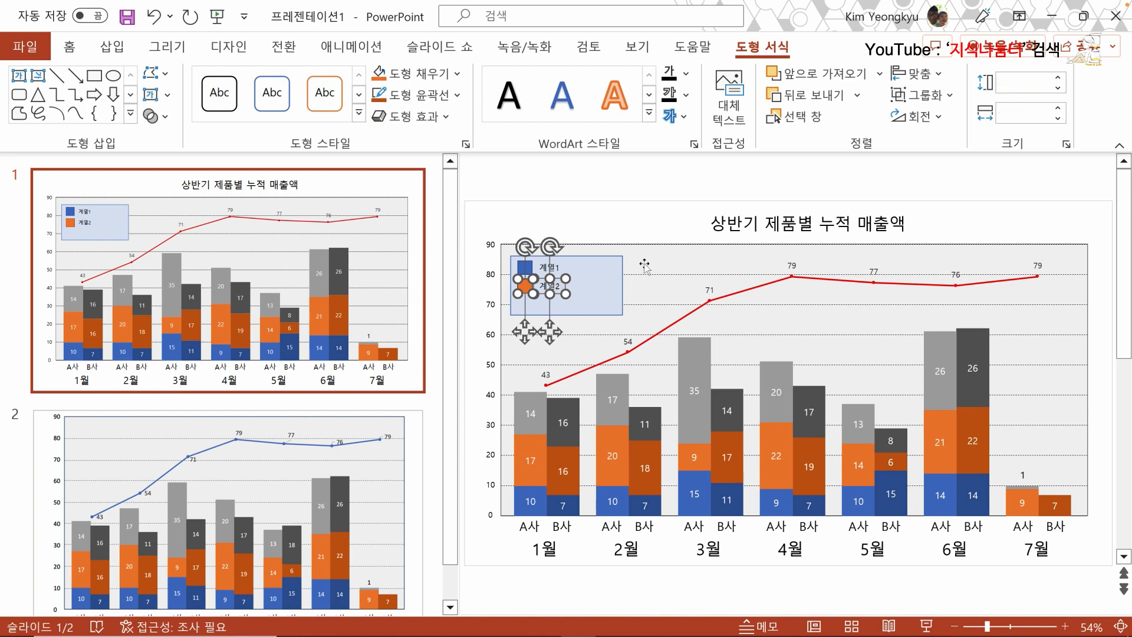
mouse_move(563, 283)
mouse_down()
mouse_move(572, 292)
mouse_move(560, 296)
mouse_up()
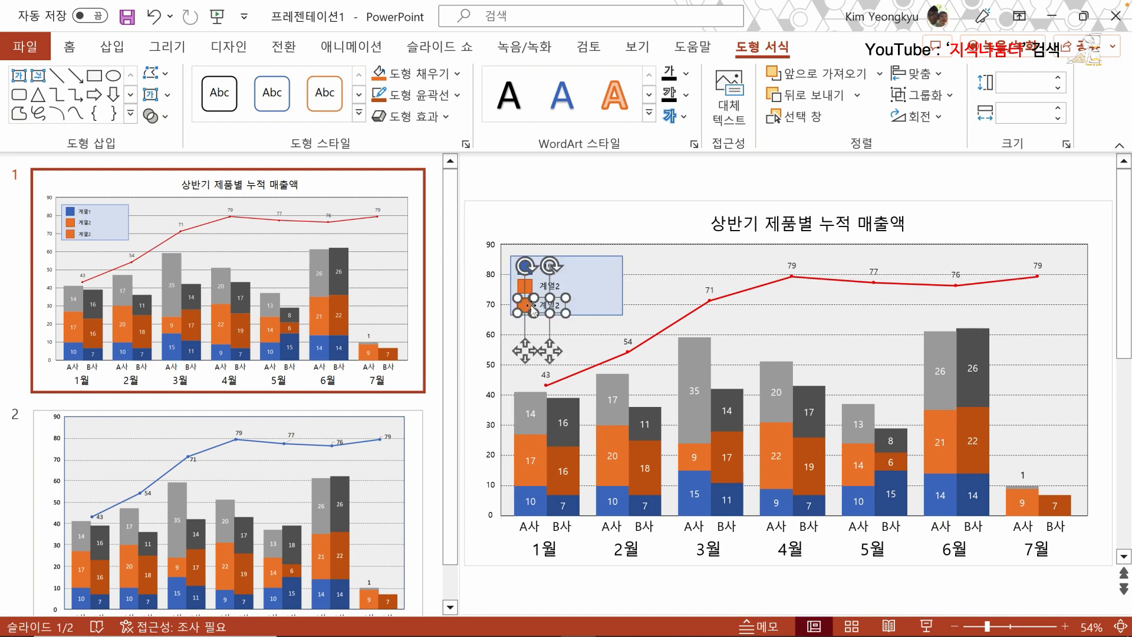
- Change the third legend label to "계열3"
click(548, 305)
click(558, 305)
key(shift+Left)
text(3)
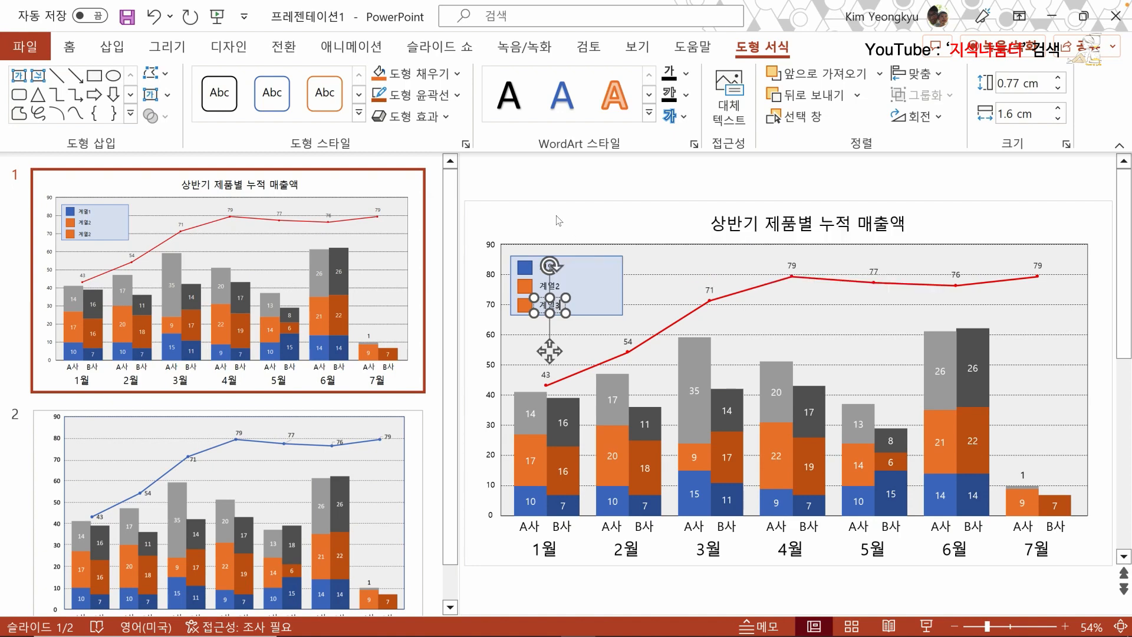
- Give the square beside "계열3" a gray fill and a dark gray outline
click(525, 305)
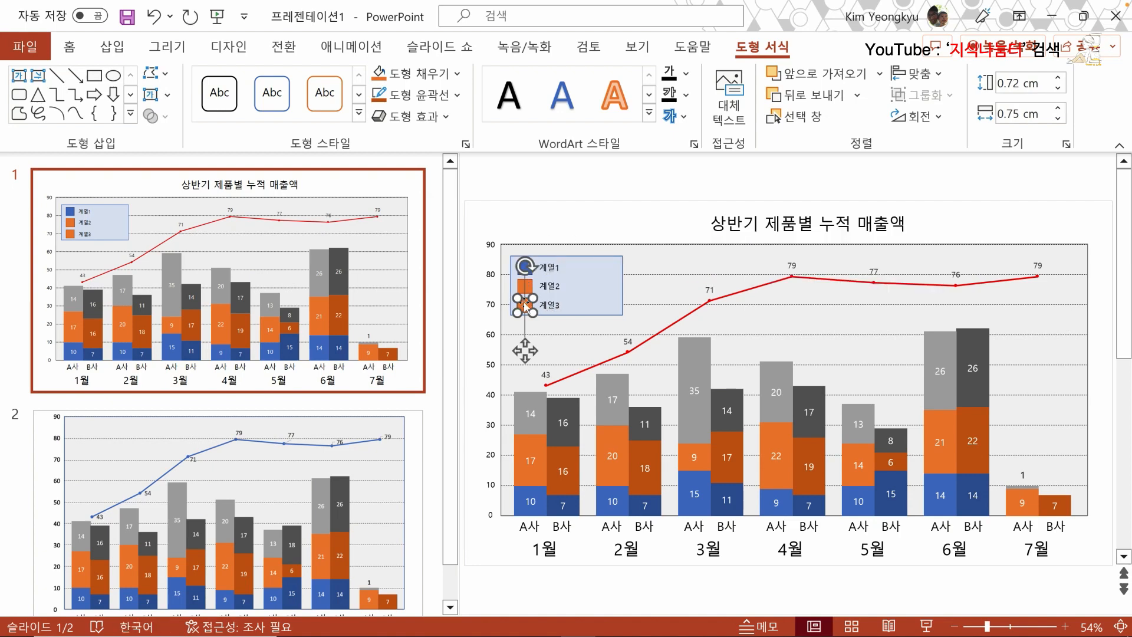
click(457, 74)
click(379, 171)
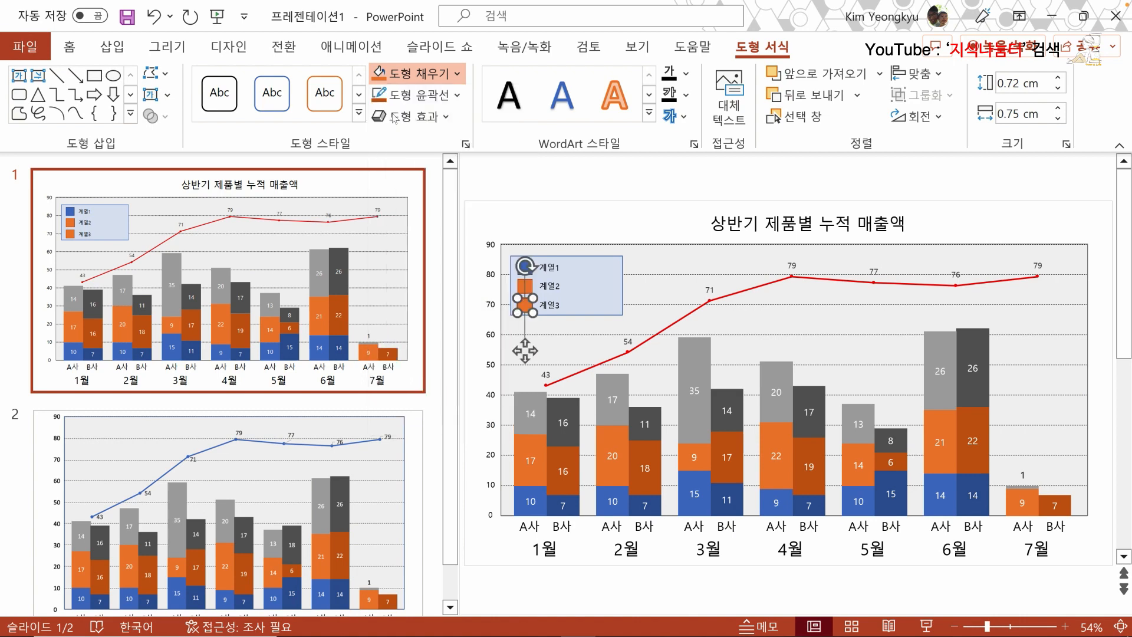
click(459, 96)
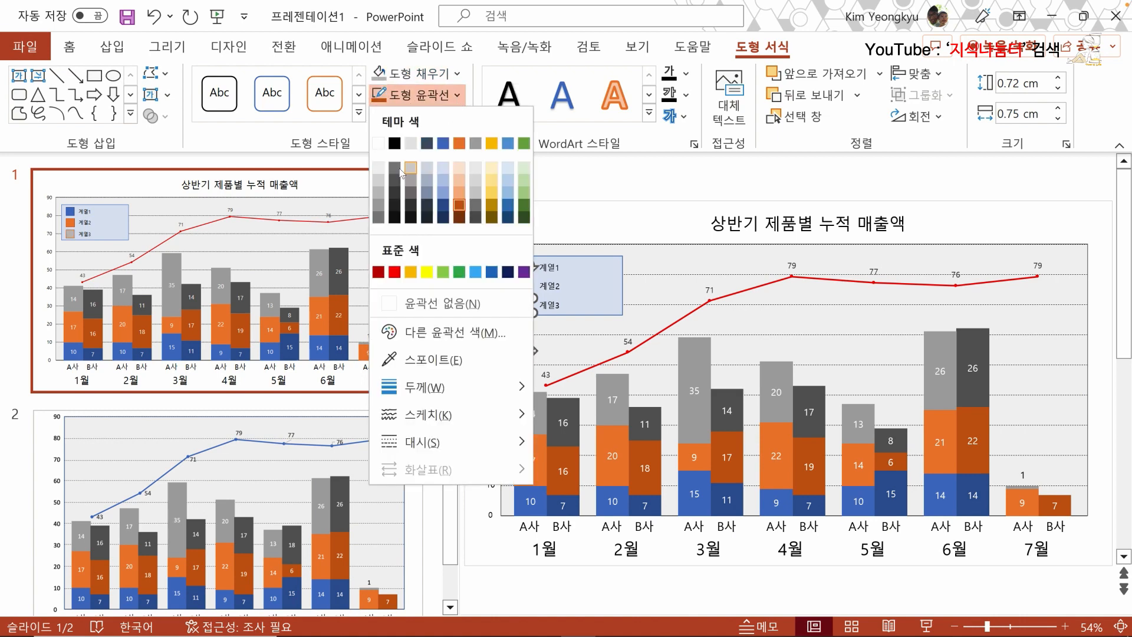
click(520, 190)
click(521, 190)
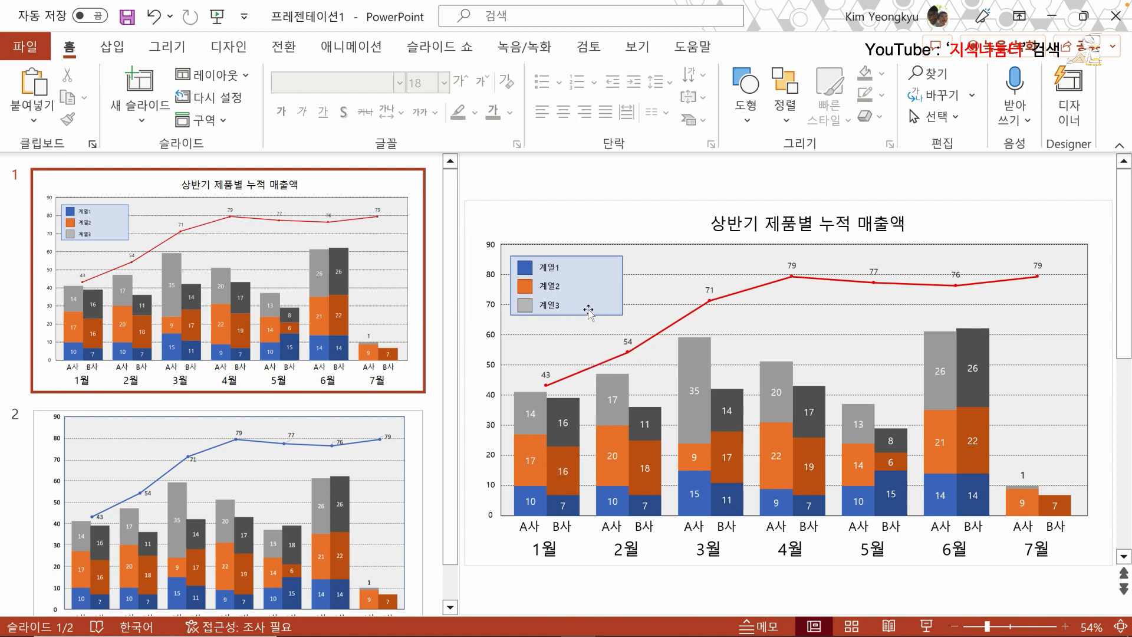
- Extend the legend box downward to about 4.1 cm high and duplicate the gray square and its label into the added space
click(589, 311)
drag(564, 316, 566, 334)
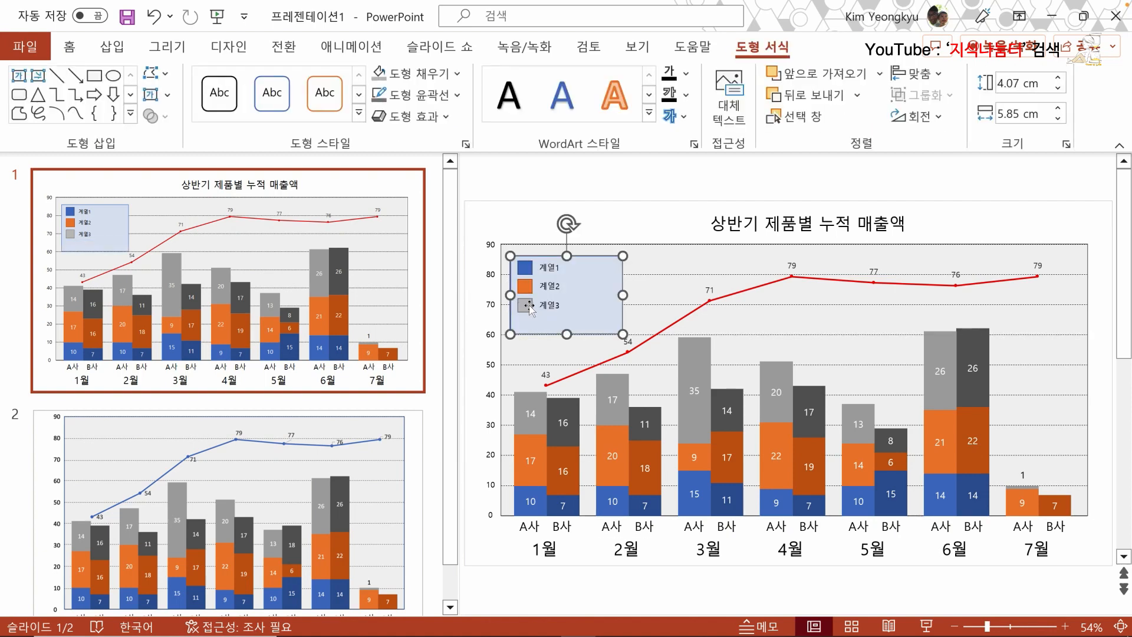
click(530, 307)
shift+click(551, 306)
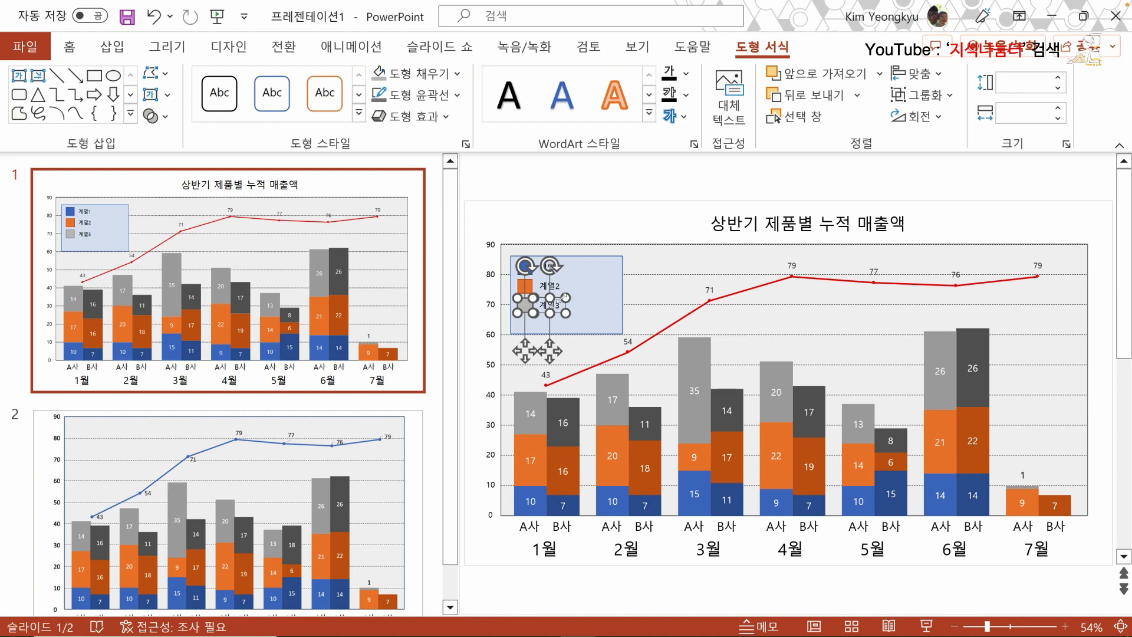
drag(570, 313, 542, 333)
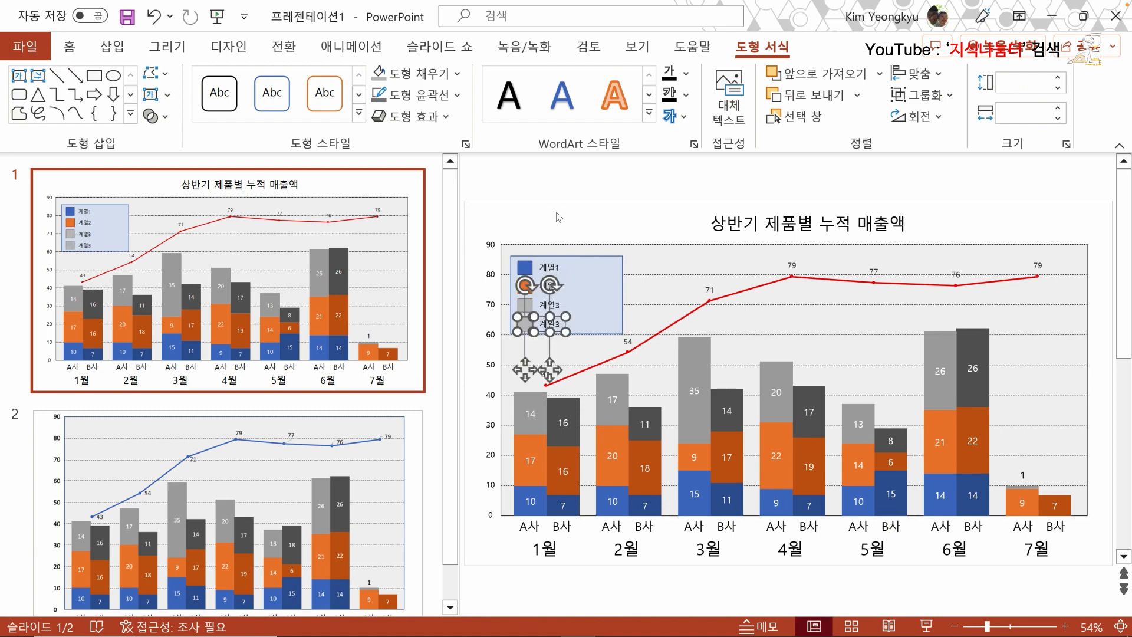
- Change the fourth legend label to "계열4"
key(Escape)
click(556, 324)
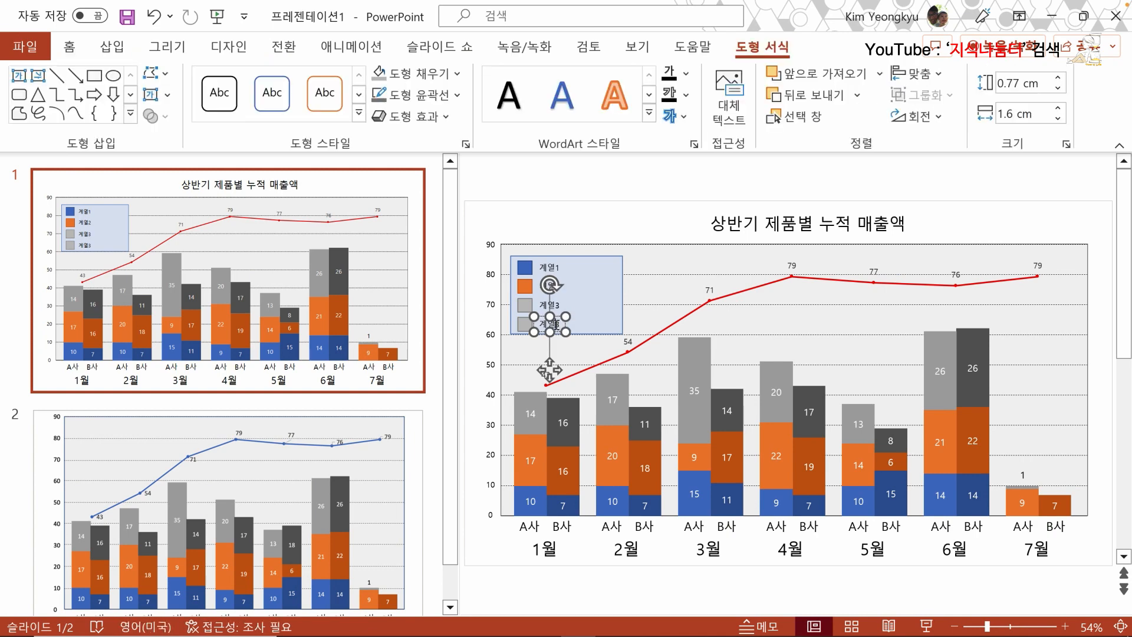
drag(556, 324, 561, 325)
text(4)
click(578, 172)
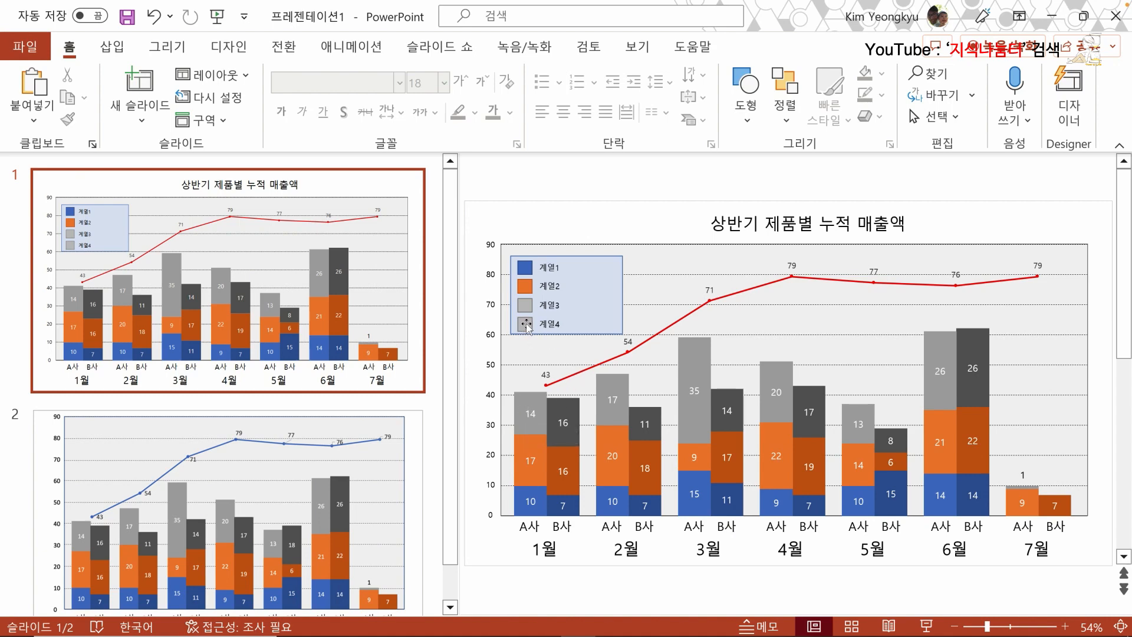
- Give the square beside "계열4" a red fill and a dark red outline
click(526, 327)
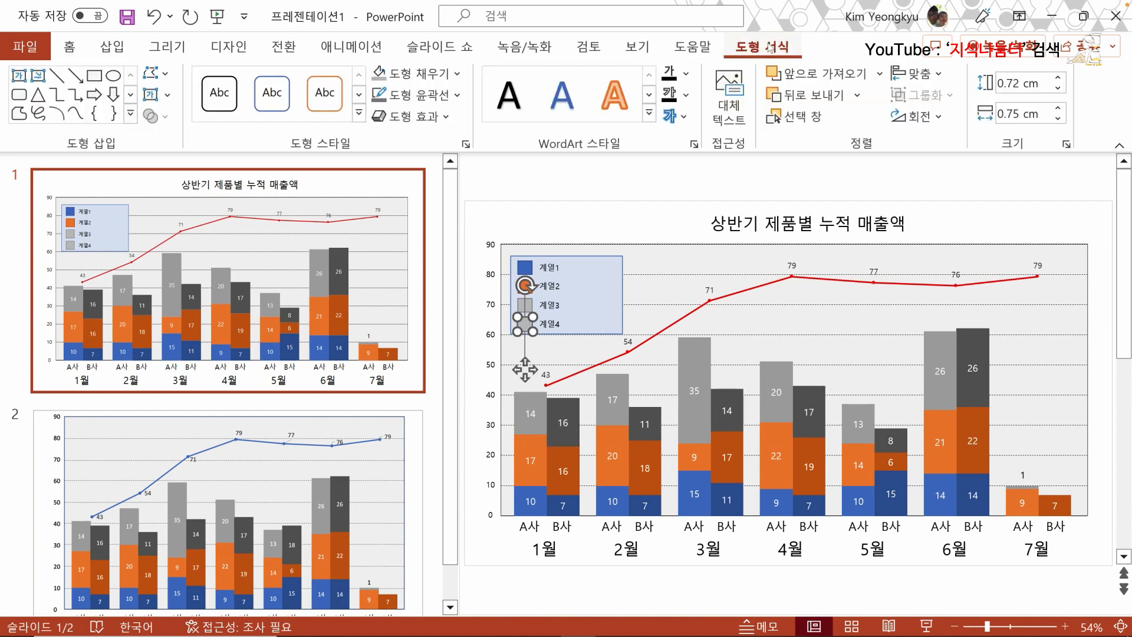
click(459, 75)
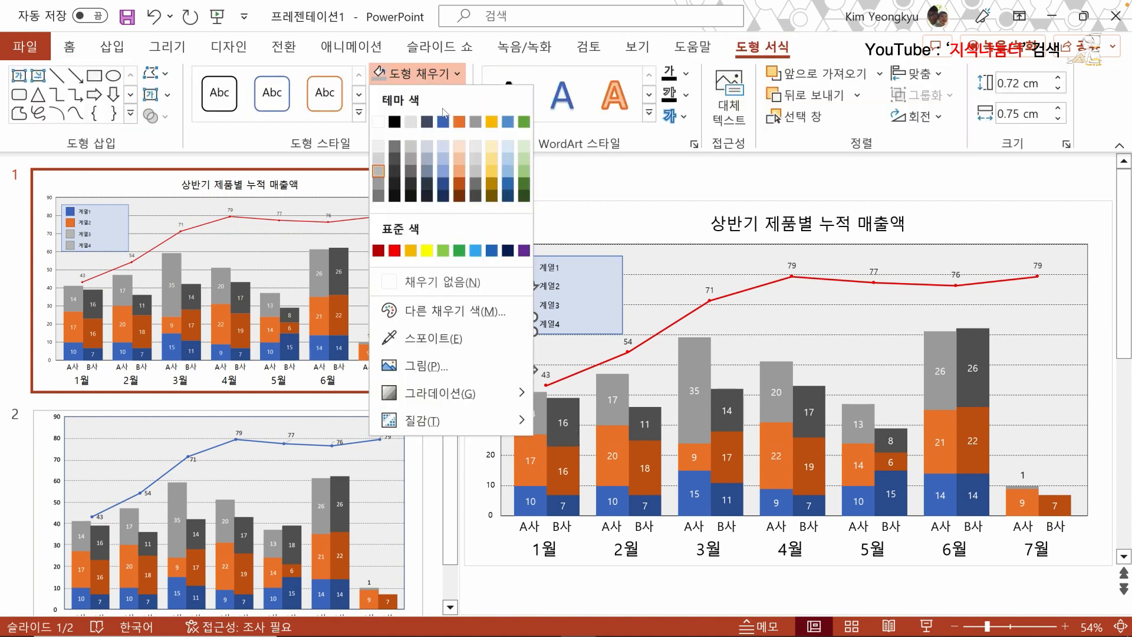
click(395, 251)
click(458, 95)
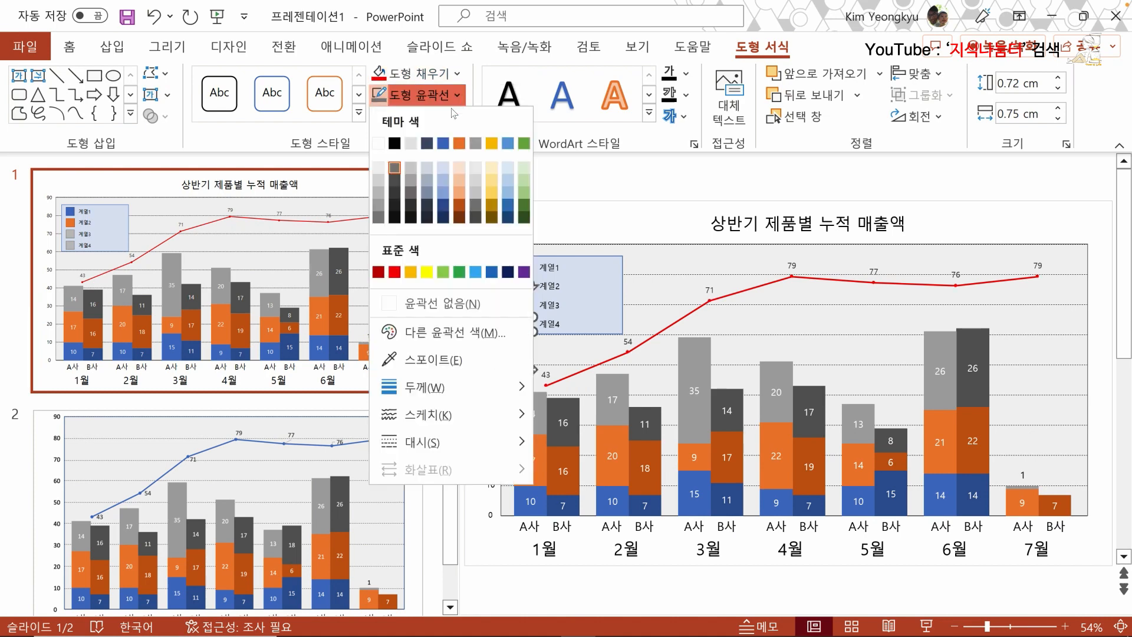
click(379, 272)
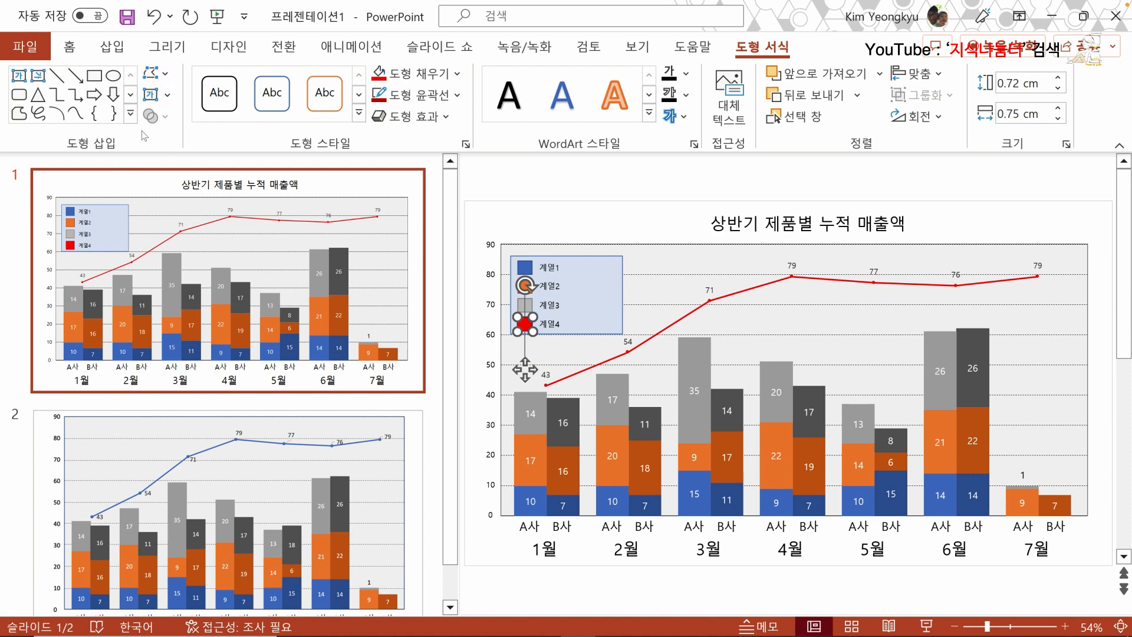
- Change the red square's shape to an oval so it serves as a round marker for the line series
click(166, 75)
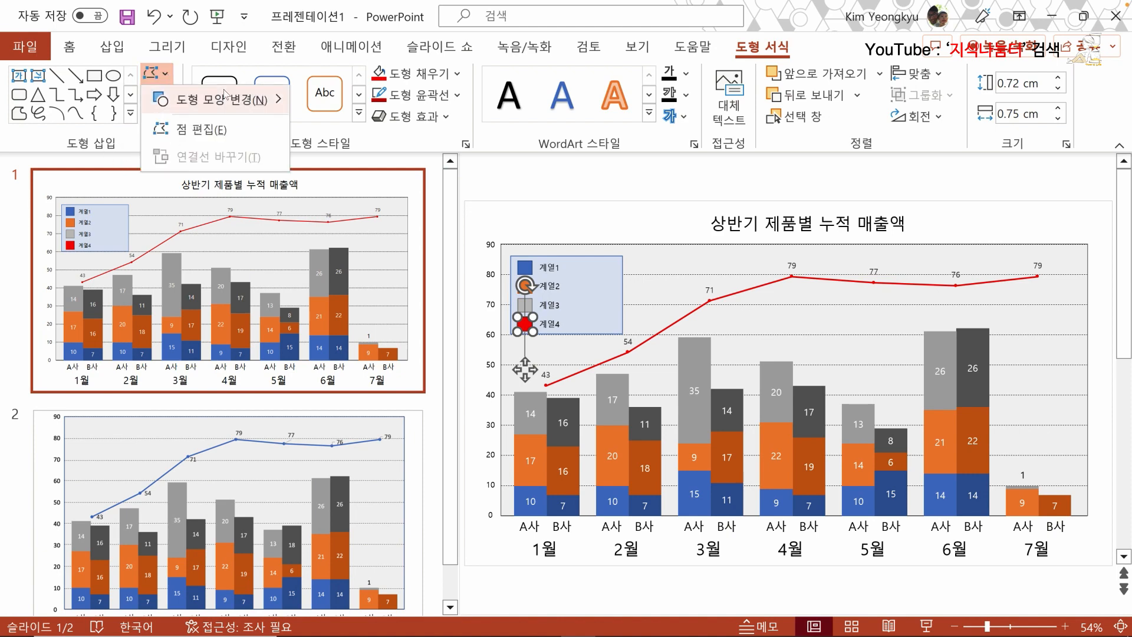
mouse_move(229, 100)
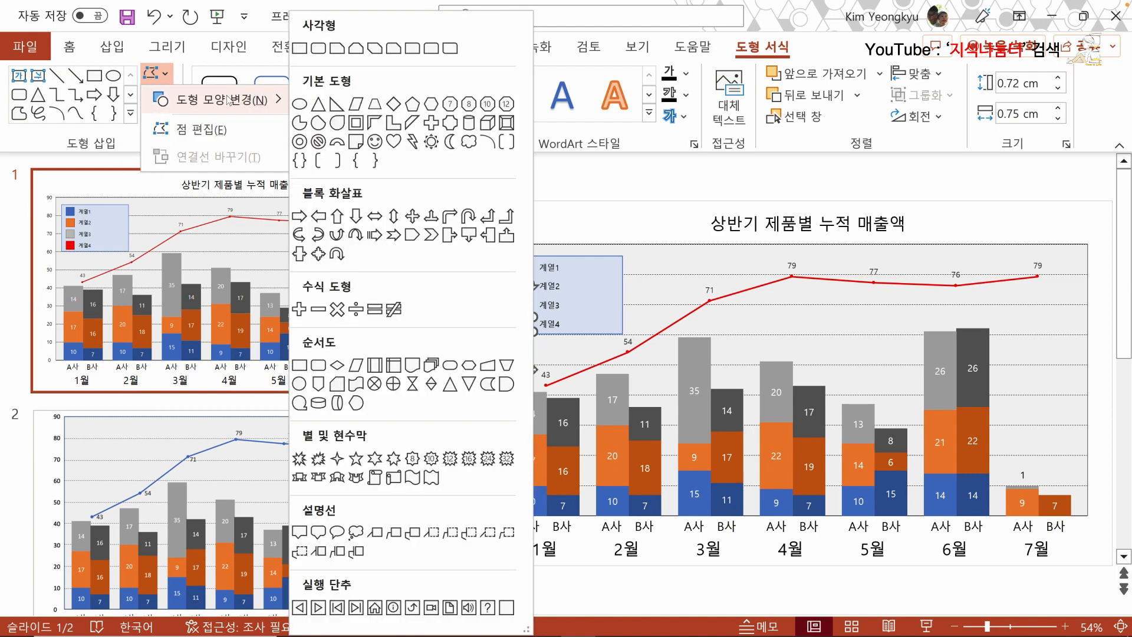
click(300, 104)
click(529, 192)
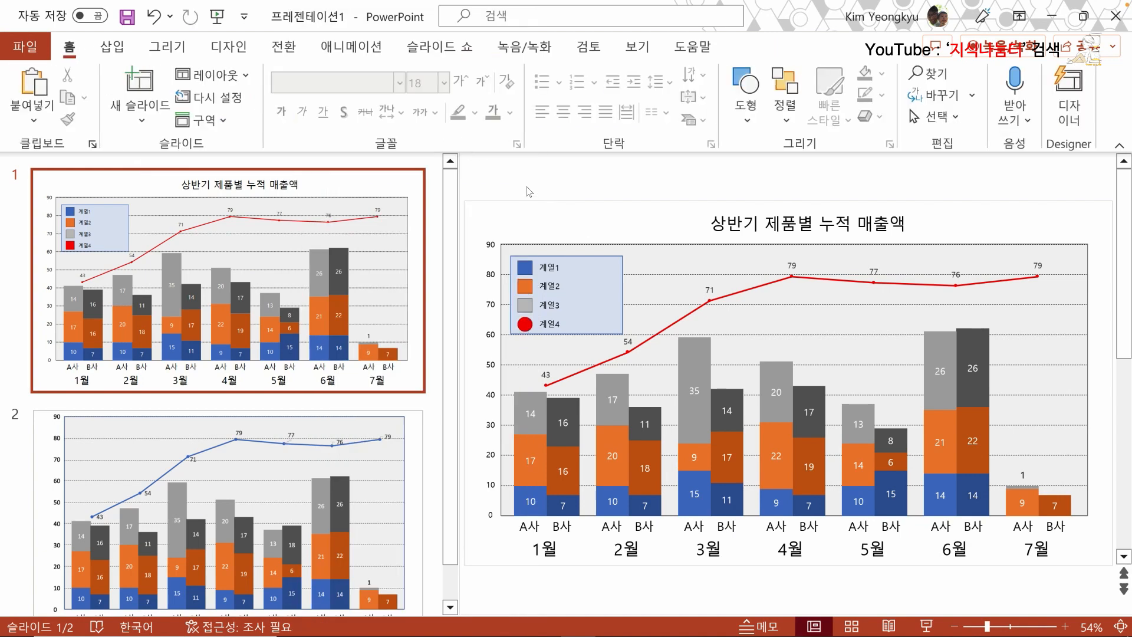
- Narrow the legend box from its right edge to just past the labels and extend its bottom edge slightly below "계열4"
click(605, 298)
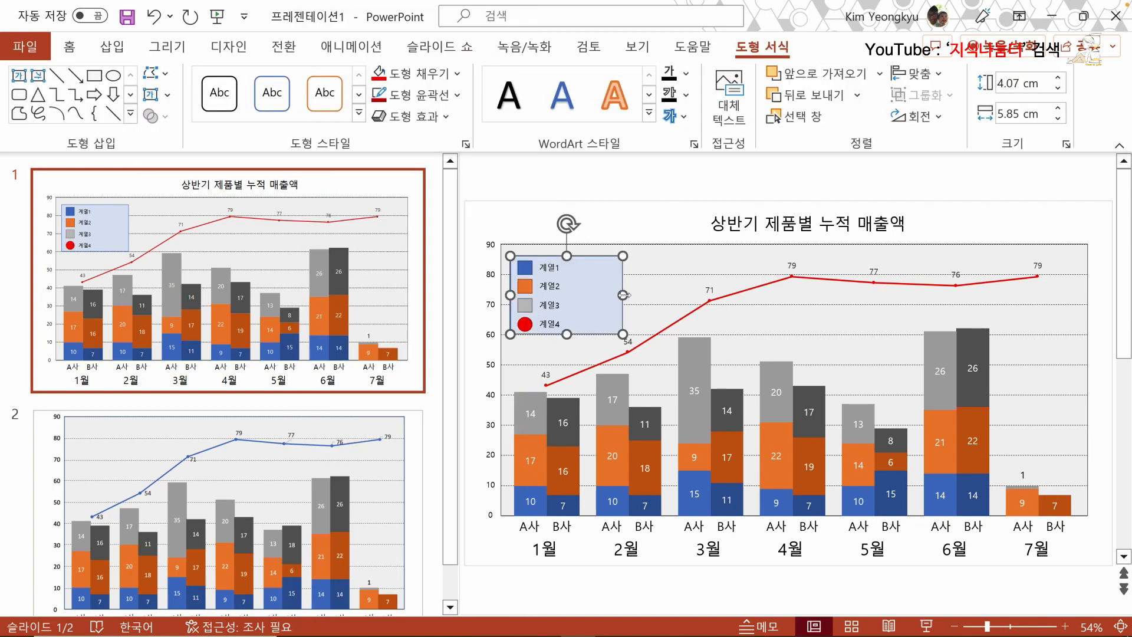
drag(617, 296, 566, 296)
drag(537, 335, 538, 339)
click(526, 220)
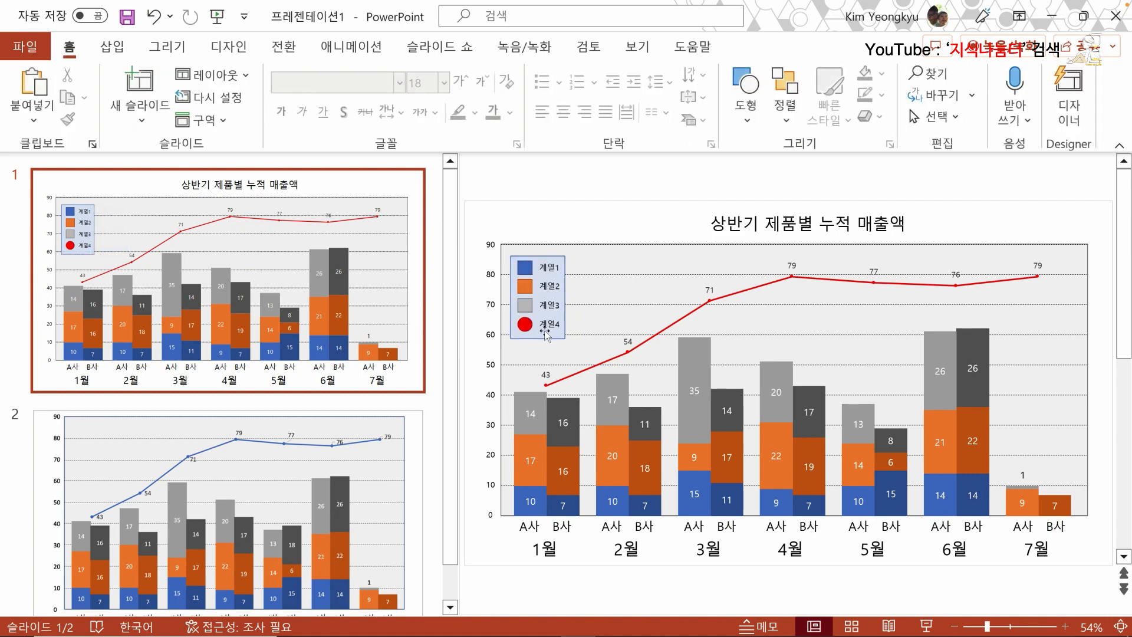
drag(541, 336, 541, 334)
- Group the legend box with all its markers and labels, and move the group to the chart's right side above the 7월 bars
drag(487, 213, 611, 349)
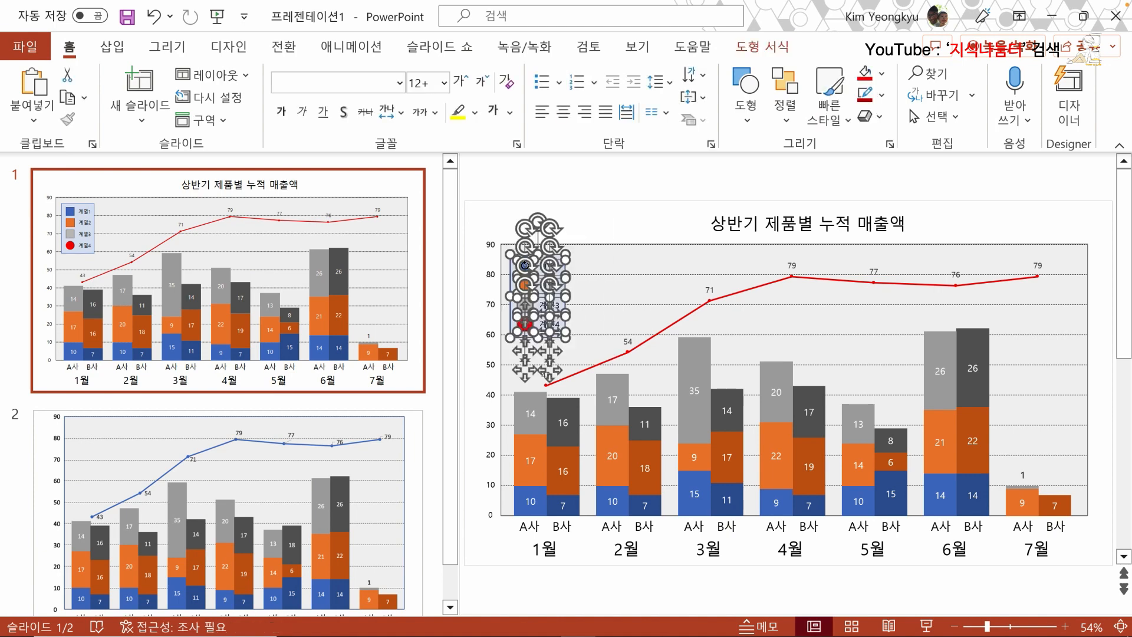
right_click(523, 263)
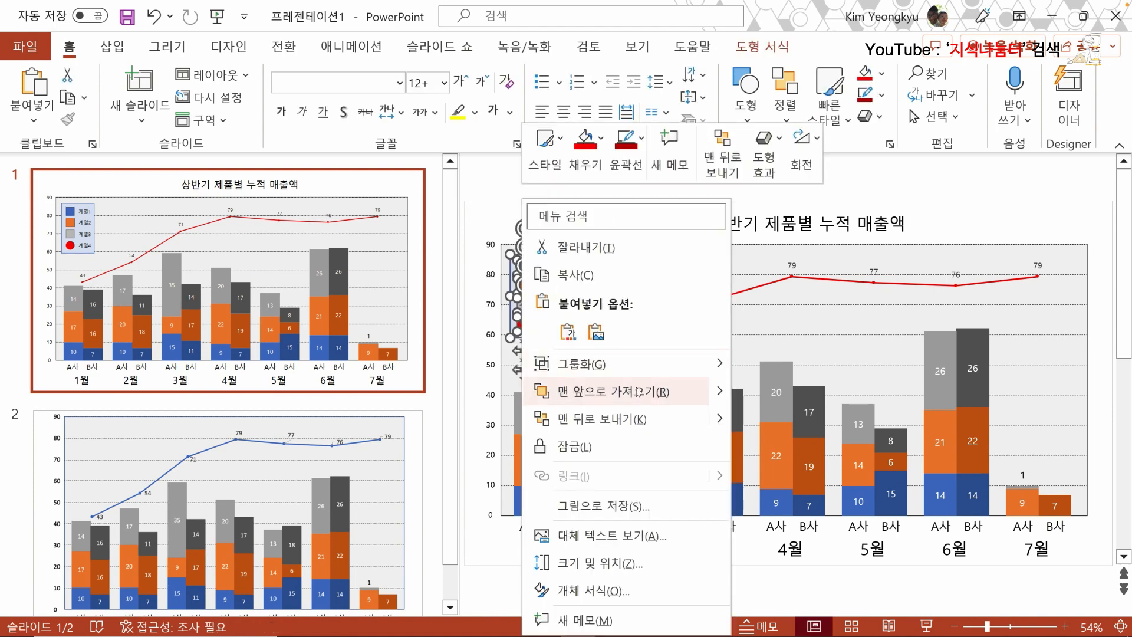
mouse_move(656, 364)
click(761, 364)
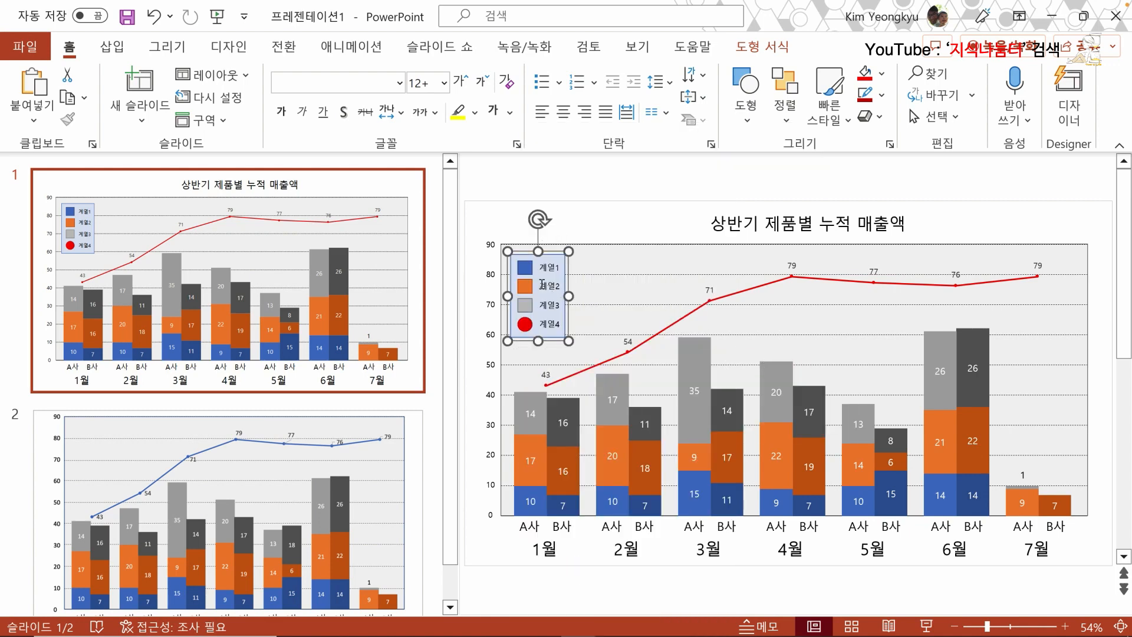
drag(527, 258, 1037, 334)
click(561, 204)
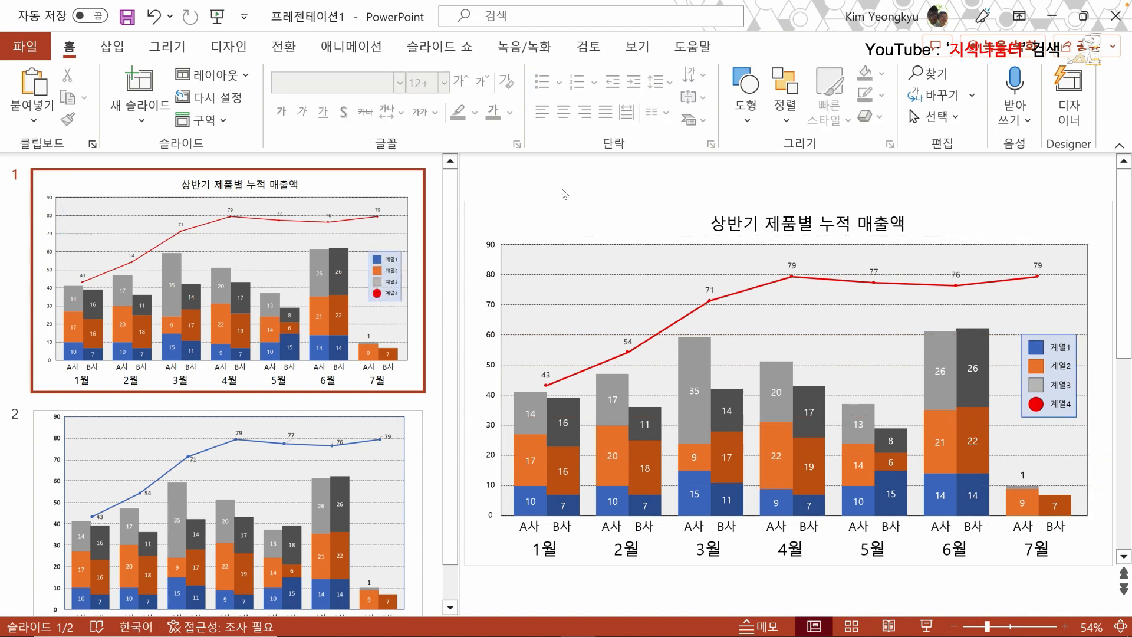
- Start the slide show from the current slide to view the finished chart full screen
click(437, 51)
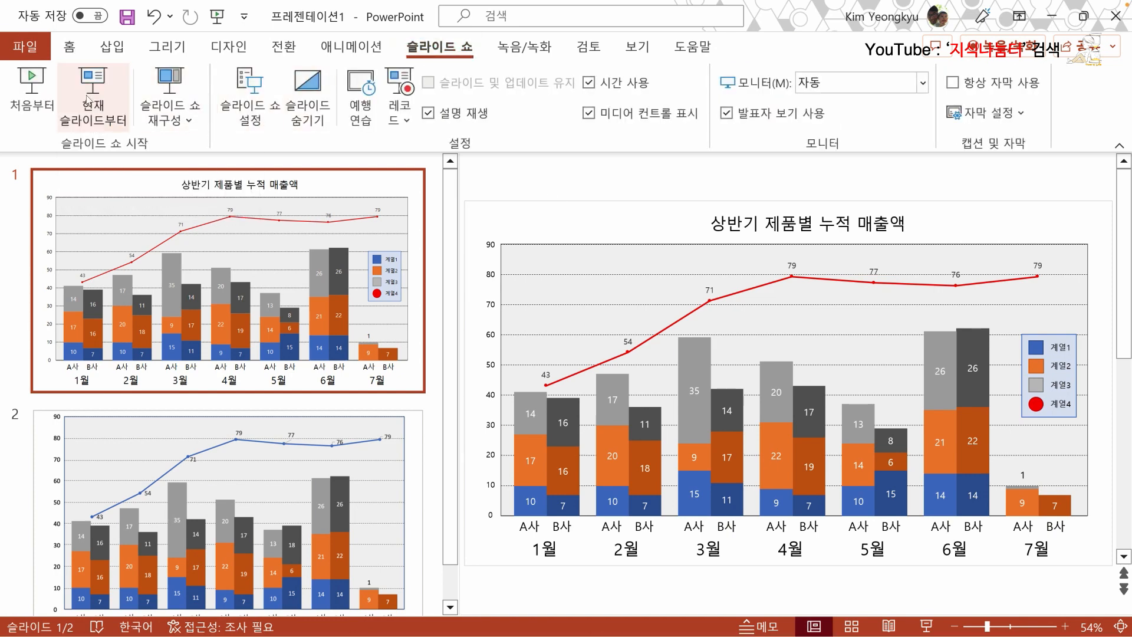
key(shift+F5)
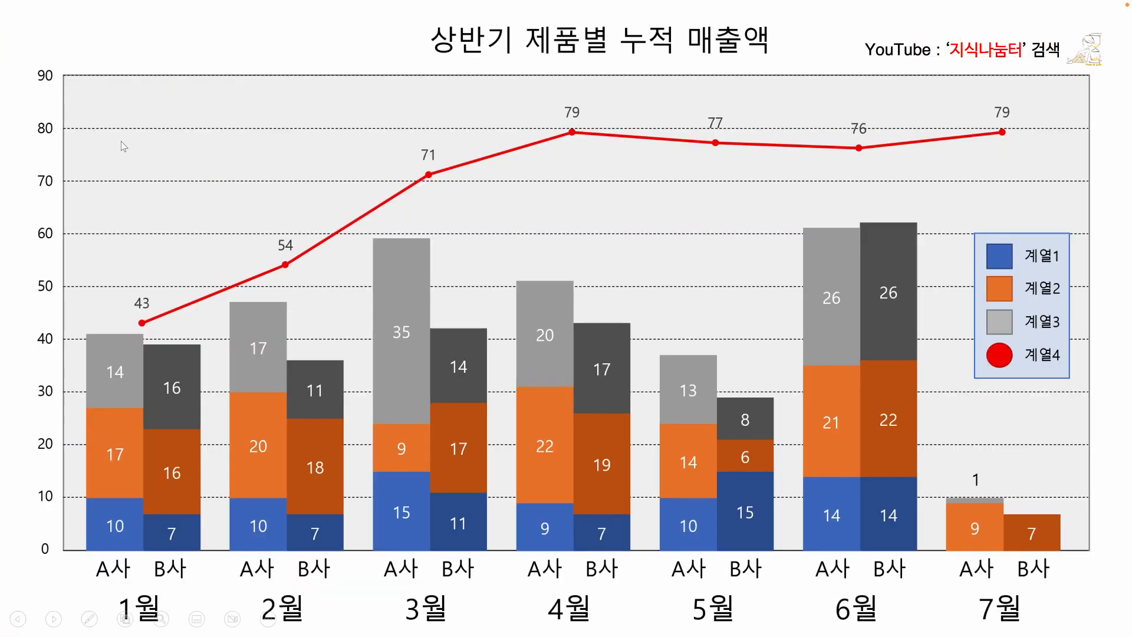